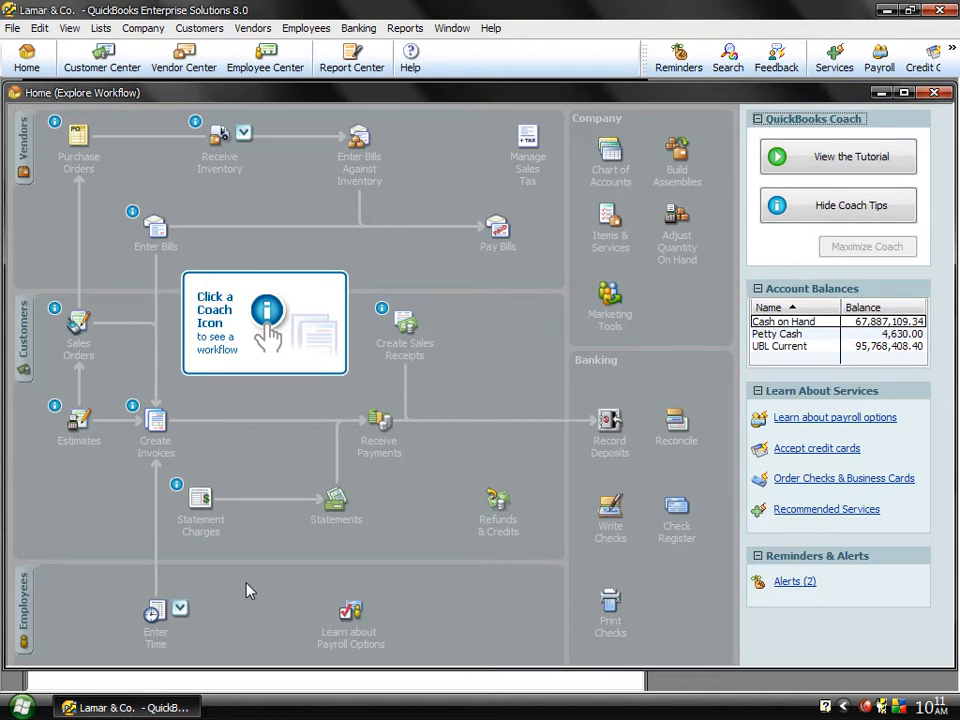
Step: Close the Home window and the Trial Balance report
{"action": "left_click", "coordinate": [935, 93]}
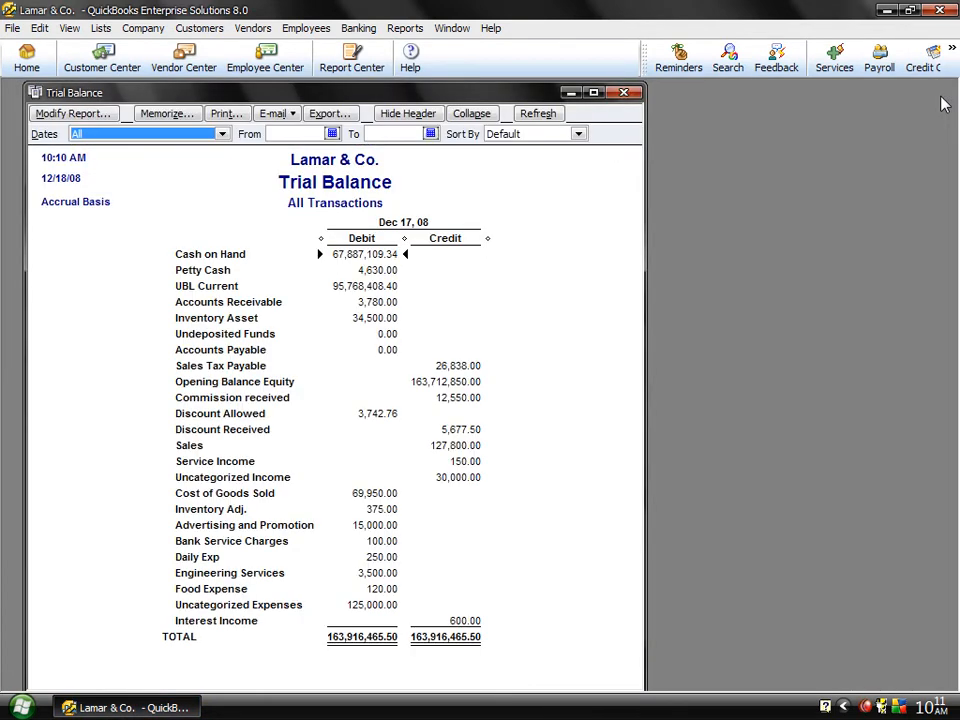
{"action": "left_click", "coordinate": [622, 100]}
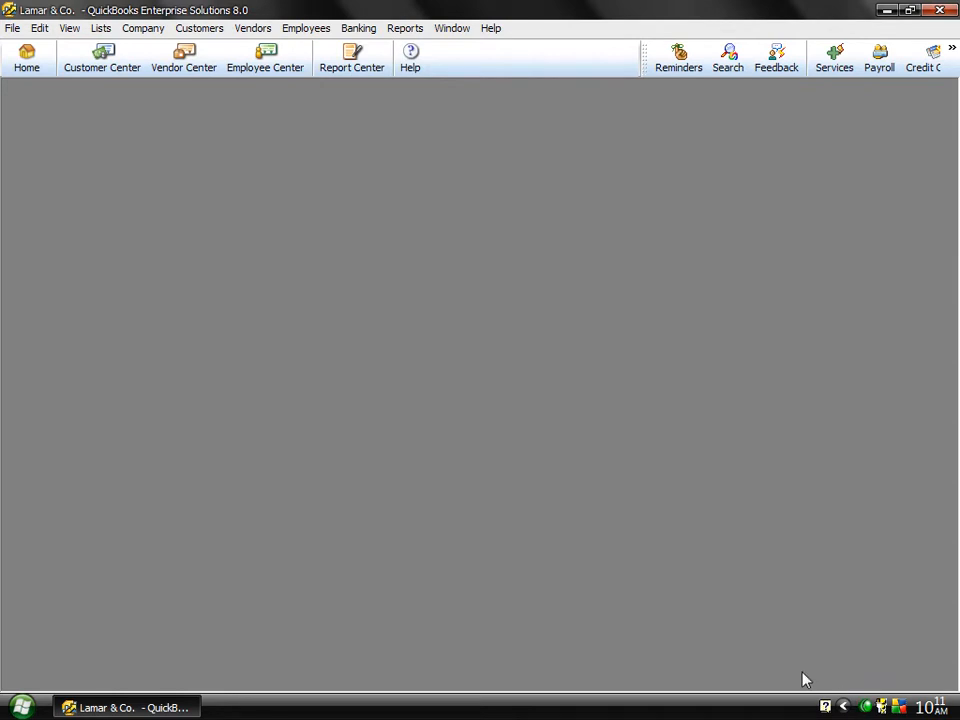
{"action": "right_click", "coordinate": [866, 708]}
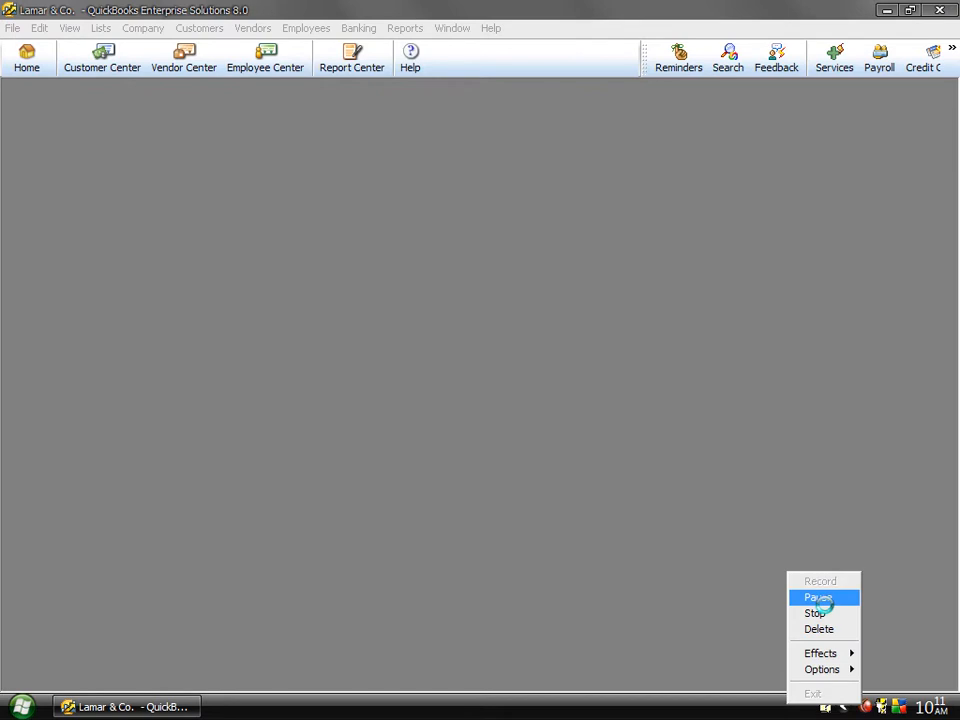
{"action": "left_click", "coordinate": [818, 597]}
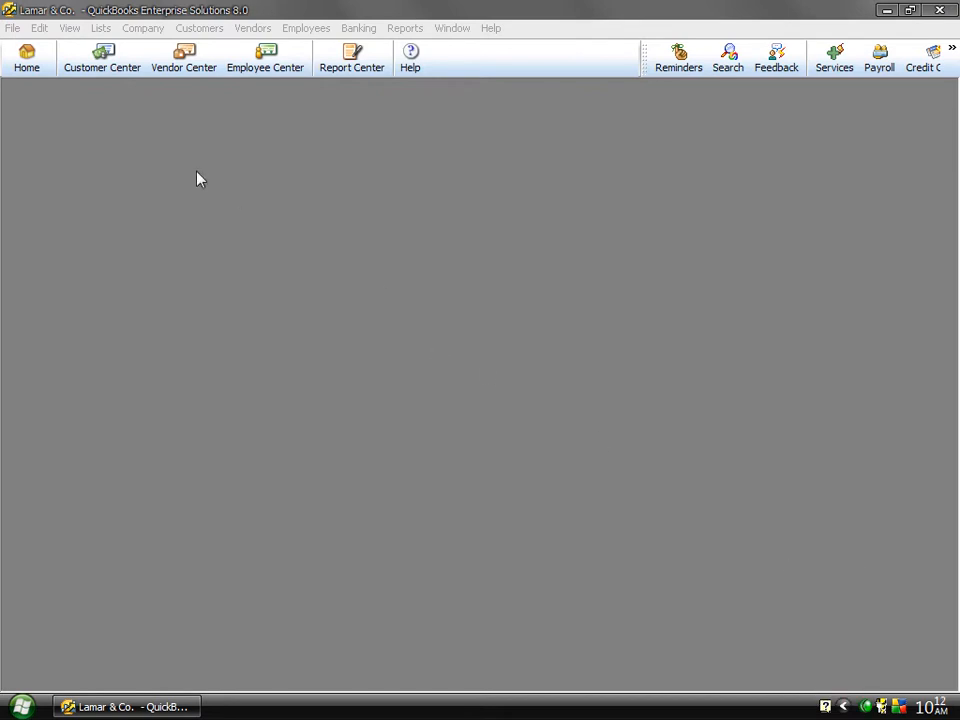
{"action": "left_click", "coordinate": [144, 30]}
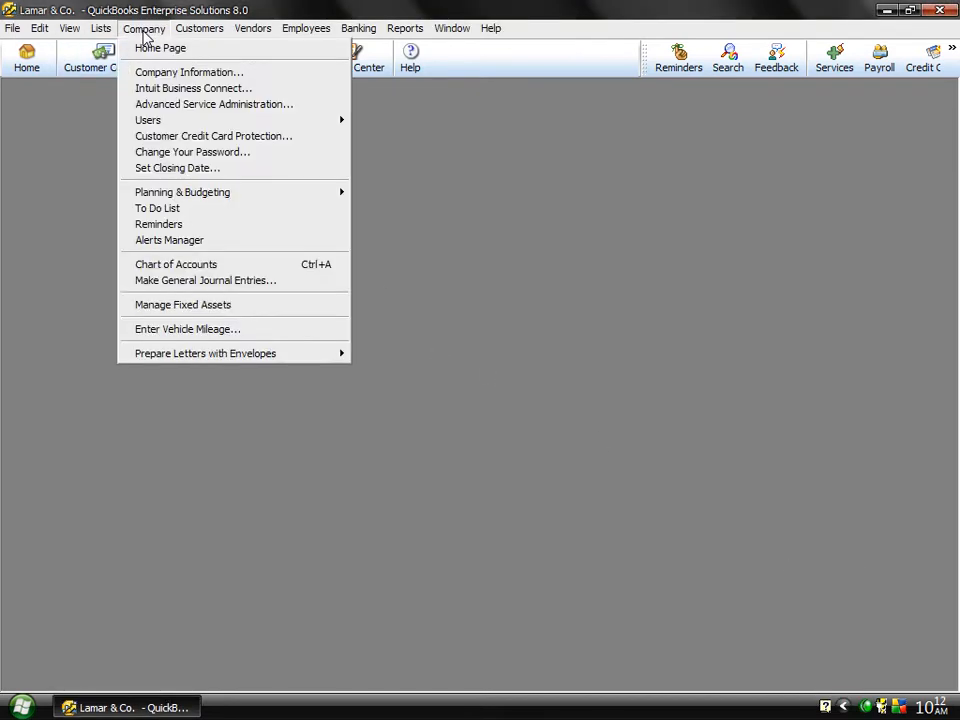
{"action": "mouse_move", "coordinate": [199, 32]}
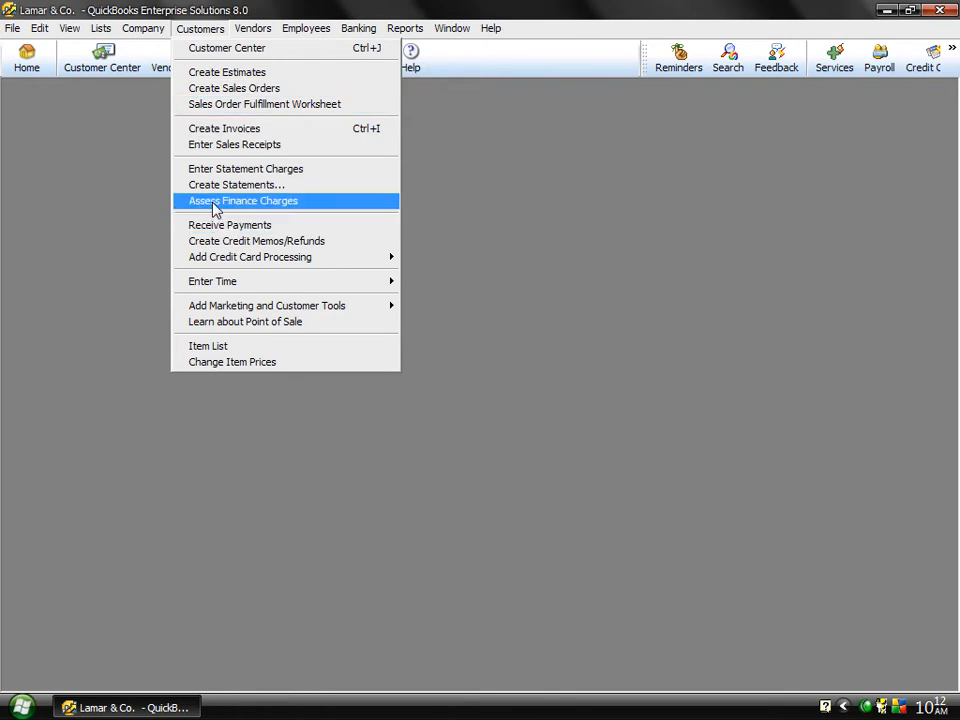
{"action": "left_click", "coordinate": [30, 143]}
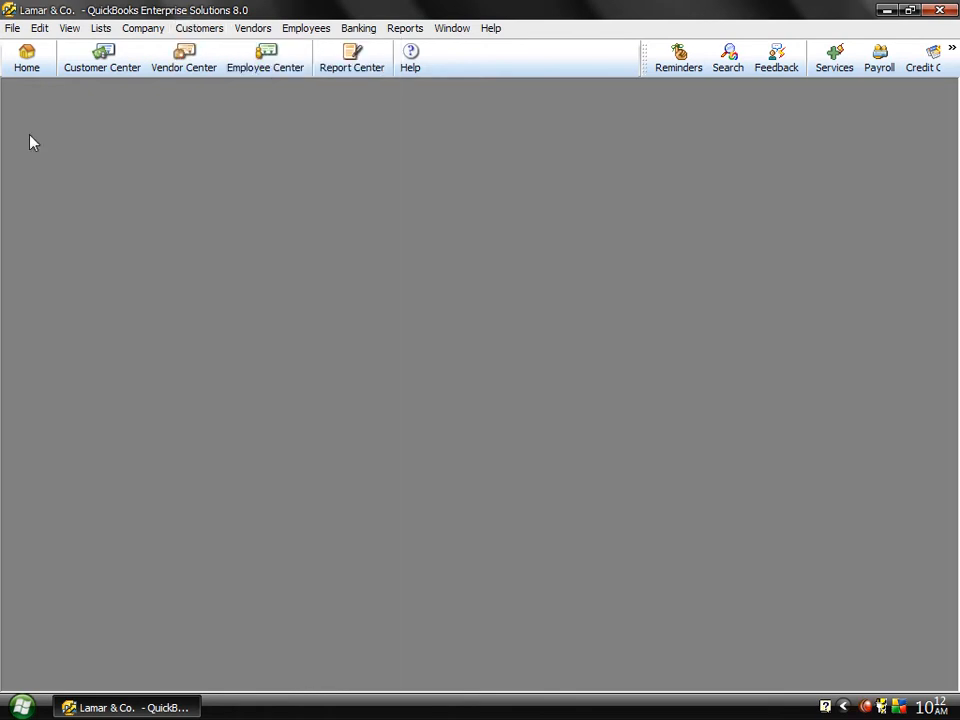
Step: Review the payment terms in the first listed customer's additional information, leaving the record unedited, and close the Customer Center
{"action": "left_click", "coordinate": [85, 66]}
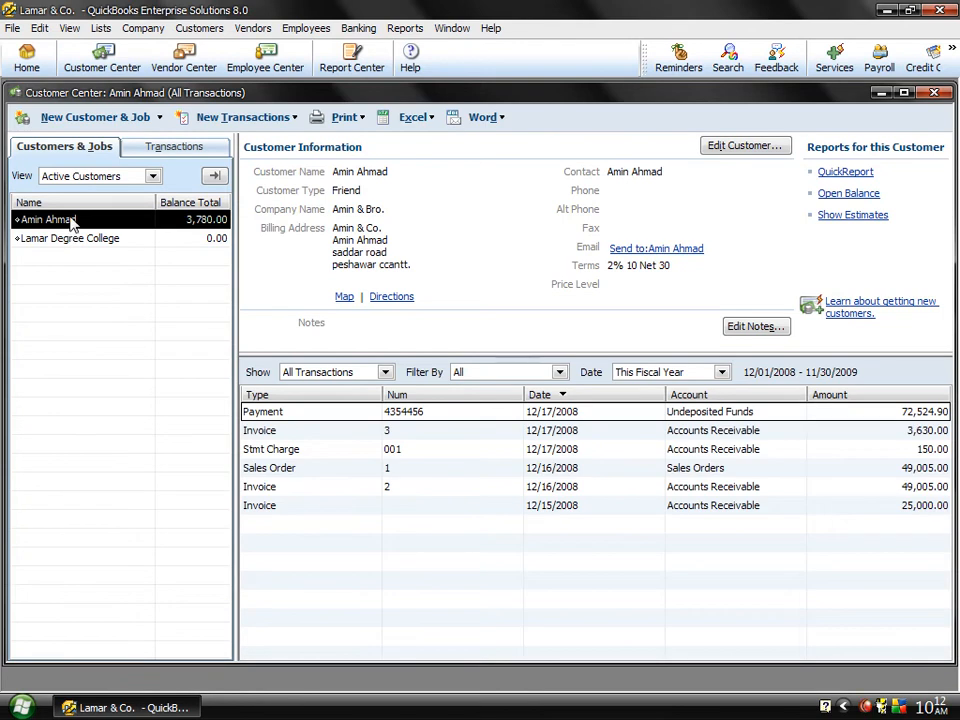
{"action": "double_click", "coordinate": [73, 222]}
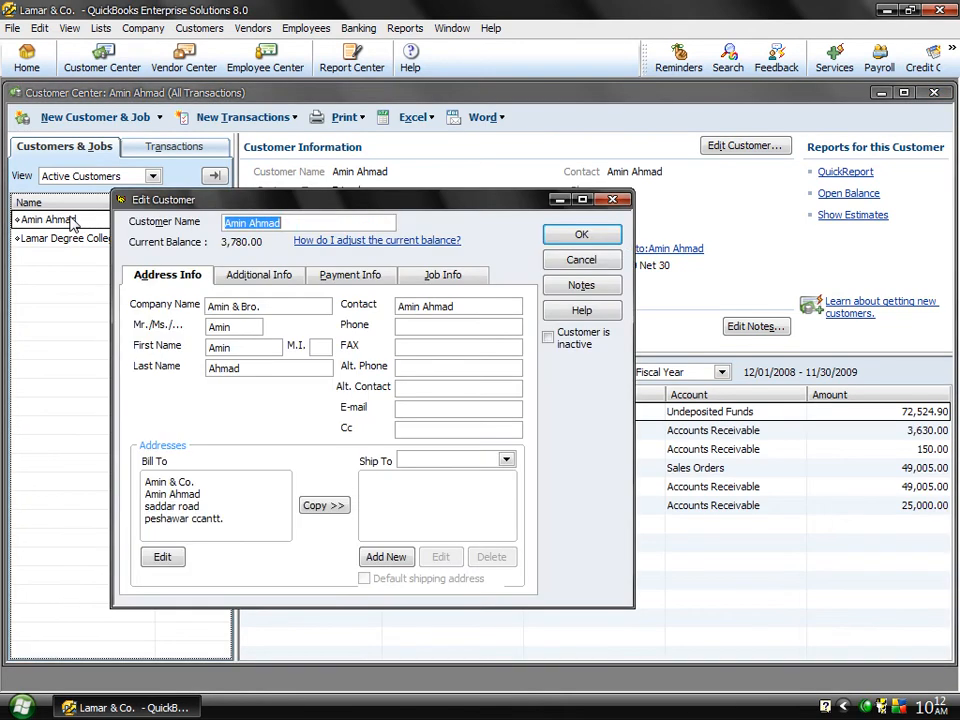
{"action": "left_click", "coordinate": [250, 276]}
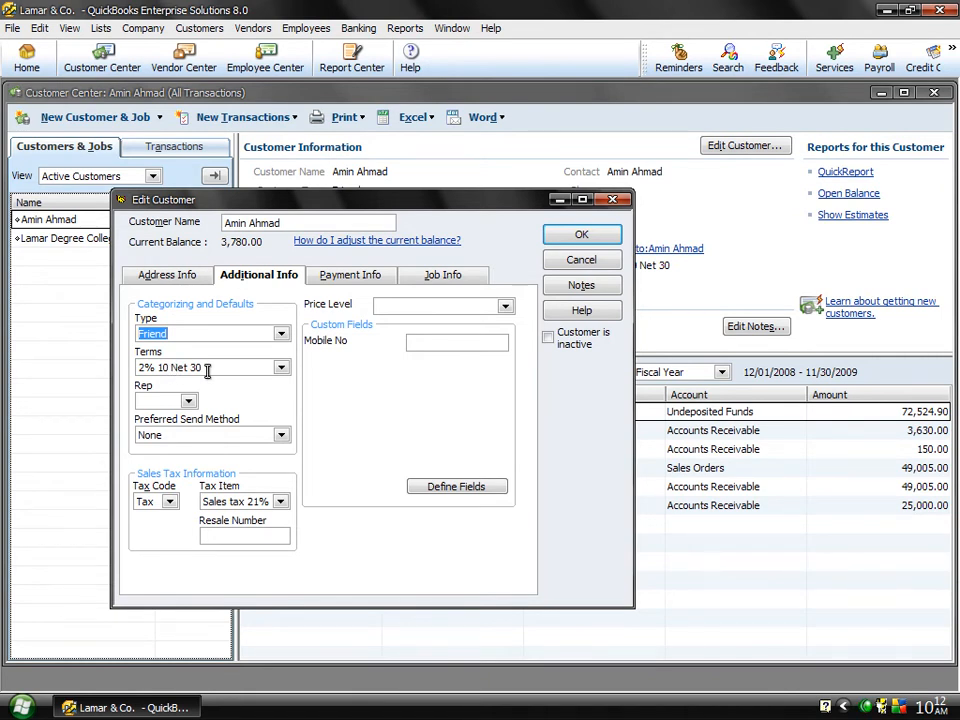
{"action": "left_click_drag", "start_coordinate": [207, 367], "coordinate": [187, 370]}
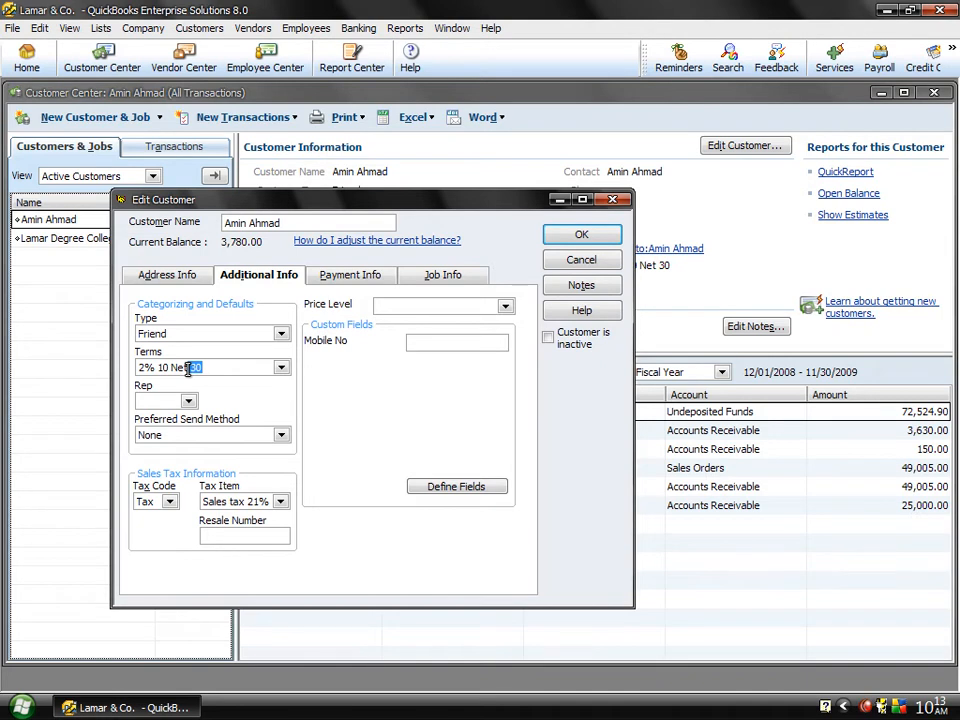
{"action": "left_click", "coordinate": [563, 260]}
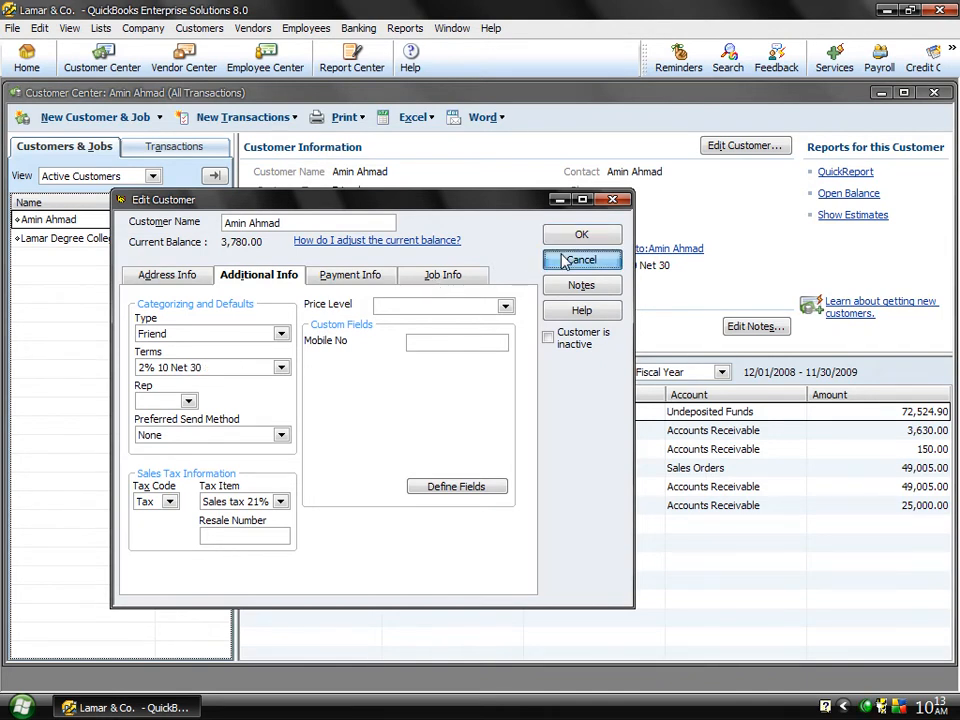
{"action": "left_click", "coordinate": [933, 93]}
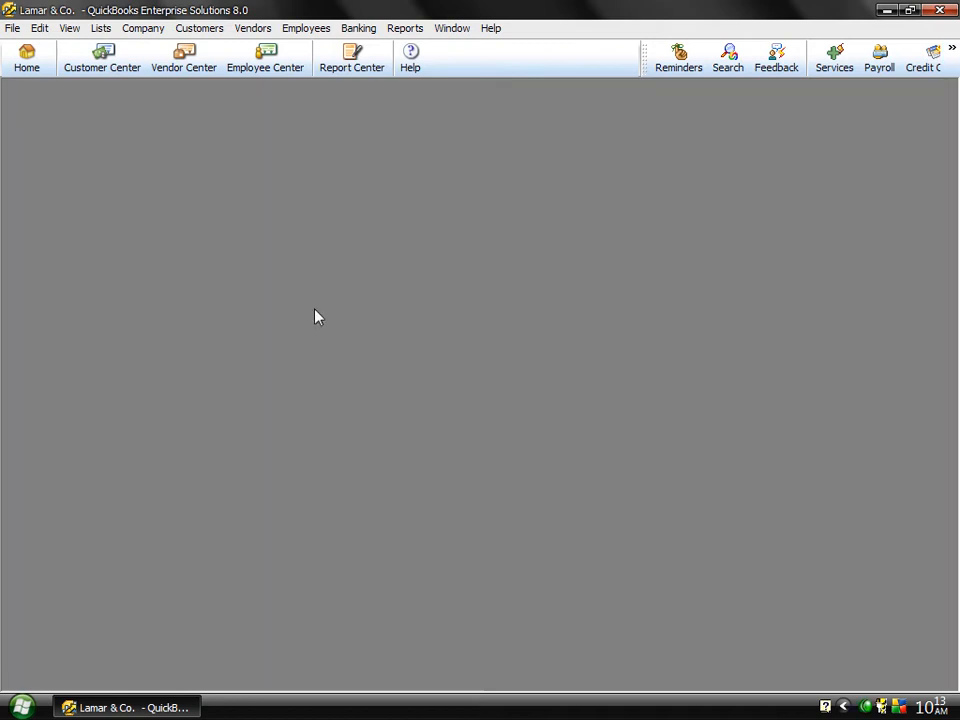
Step: Set up company finance charges with a 5% annual interest rate, a minimum charge of 50 and a 30-day grace period
{"action": "left_click", "coordinate": [197, 30]}
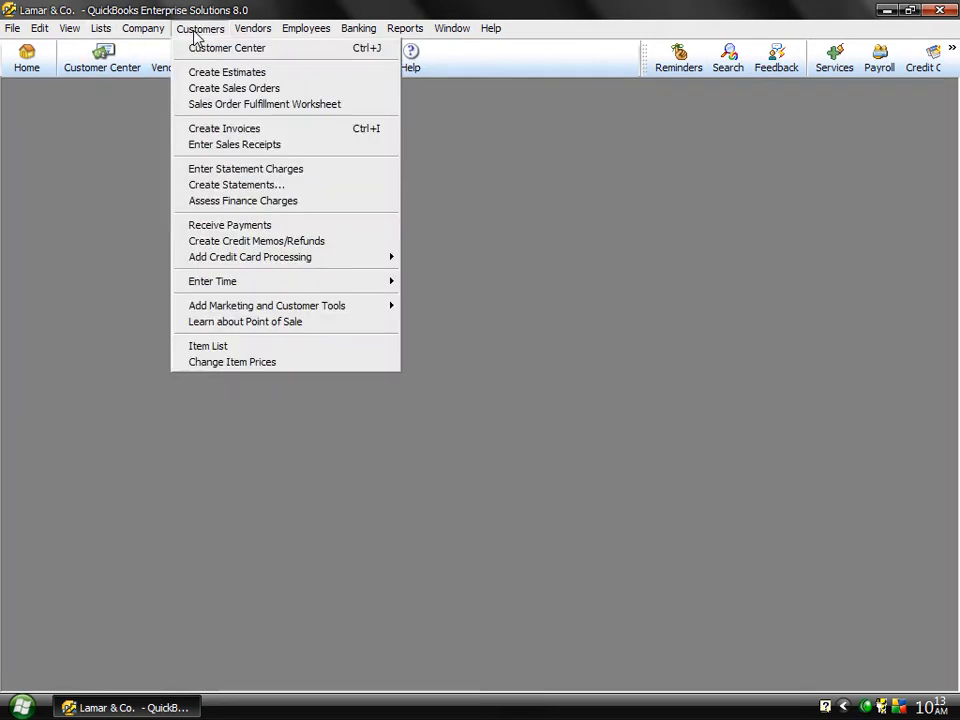
{"action": "left_click", "coordinate": [210, 205]}
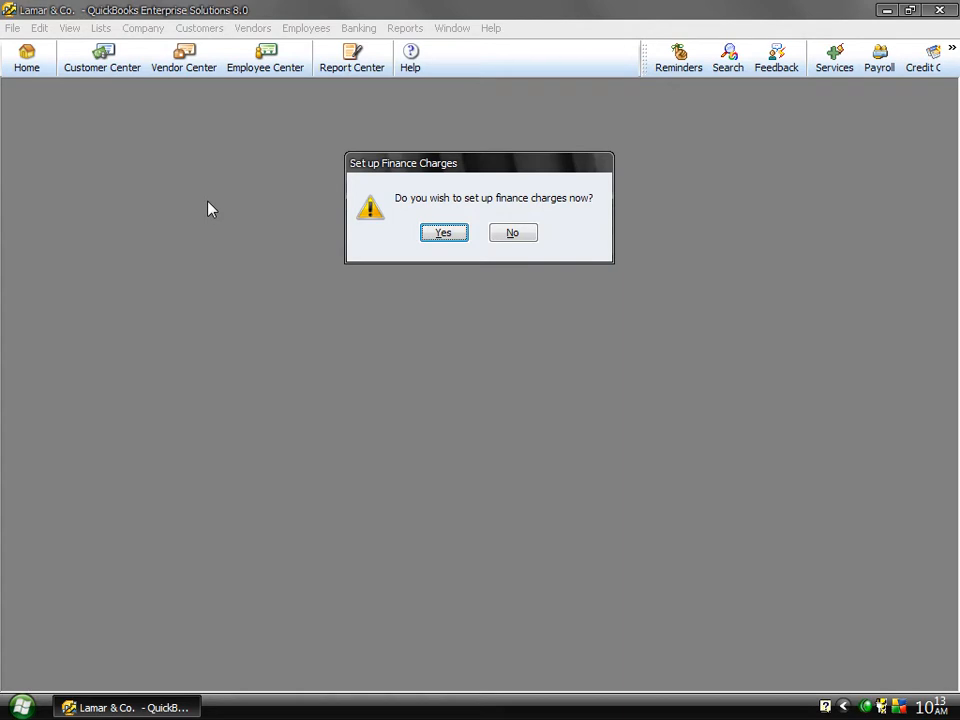
{"action": "left_click", "coordinate": [436, 233]}
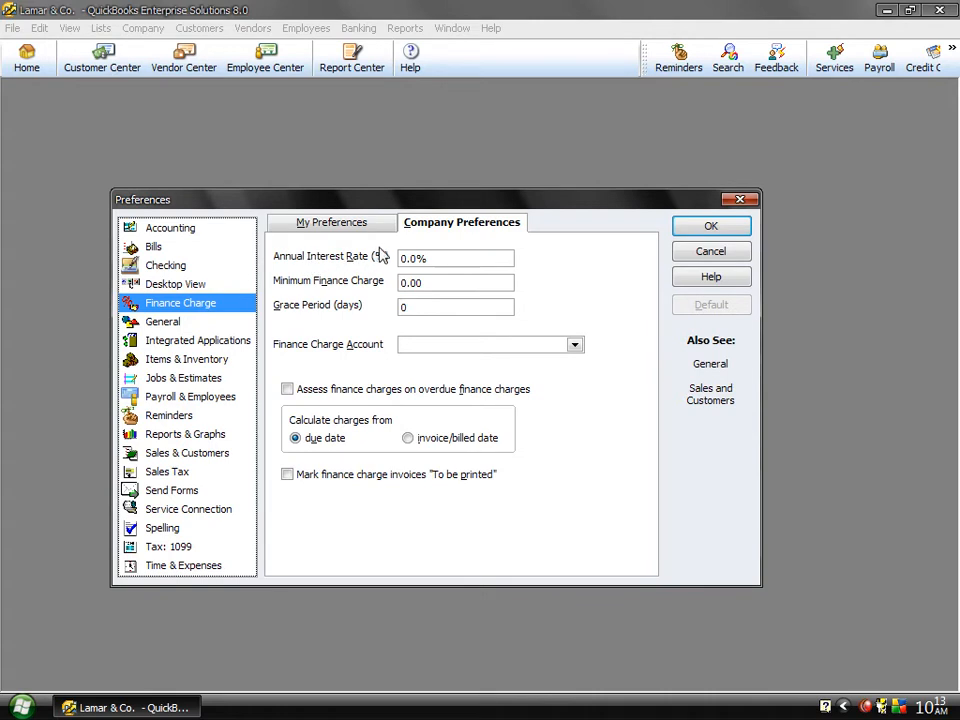
{"action": "left_click", "coordinate": [451, 263]}
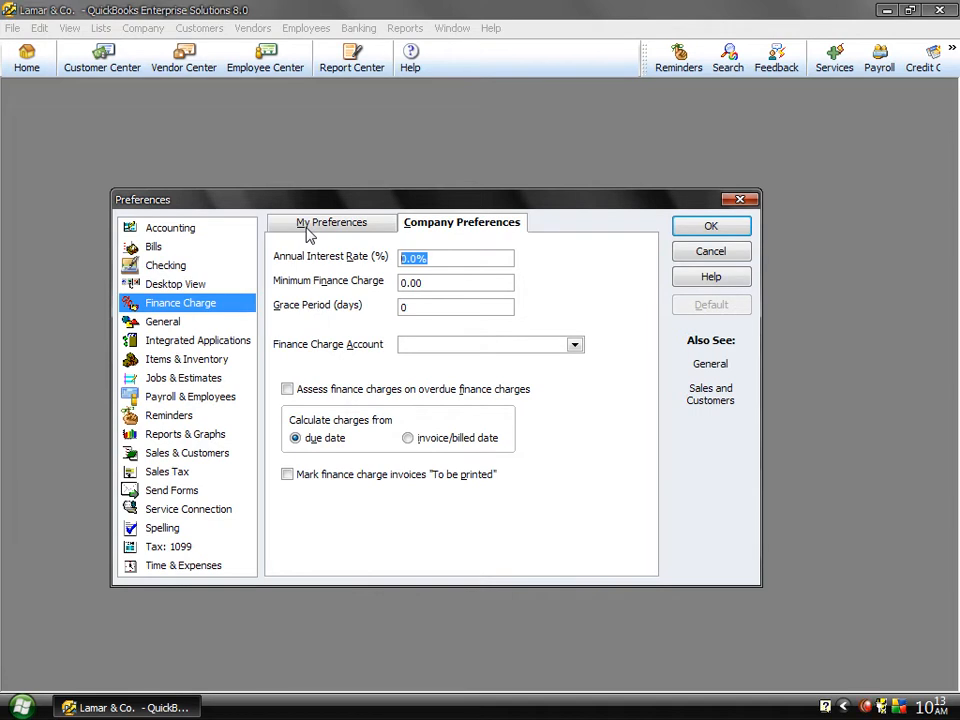
{"action": "type", "text": "5"}
{"action": "key", "text": "Tab"}
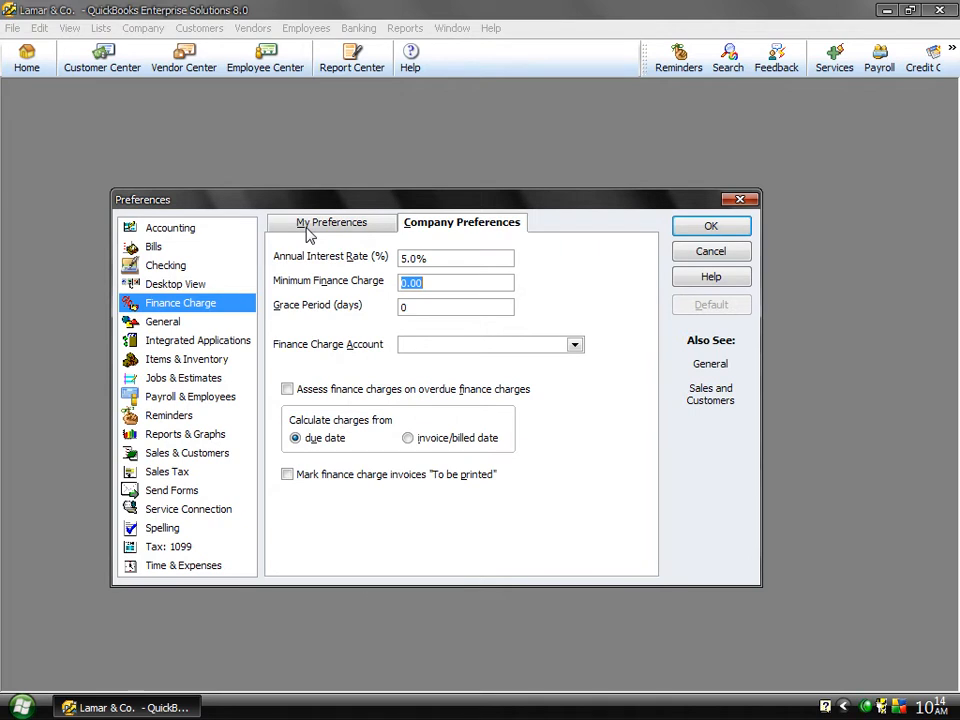
{"action": "type", "text": "50"}
{"action": "key", "text": "Tab"}
{"action": "type", "text": "30"}
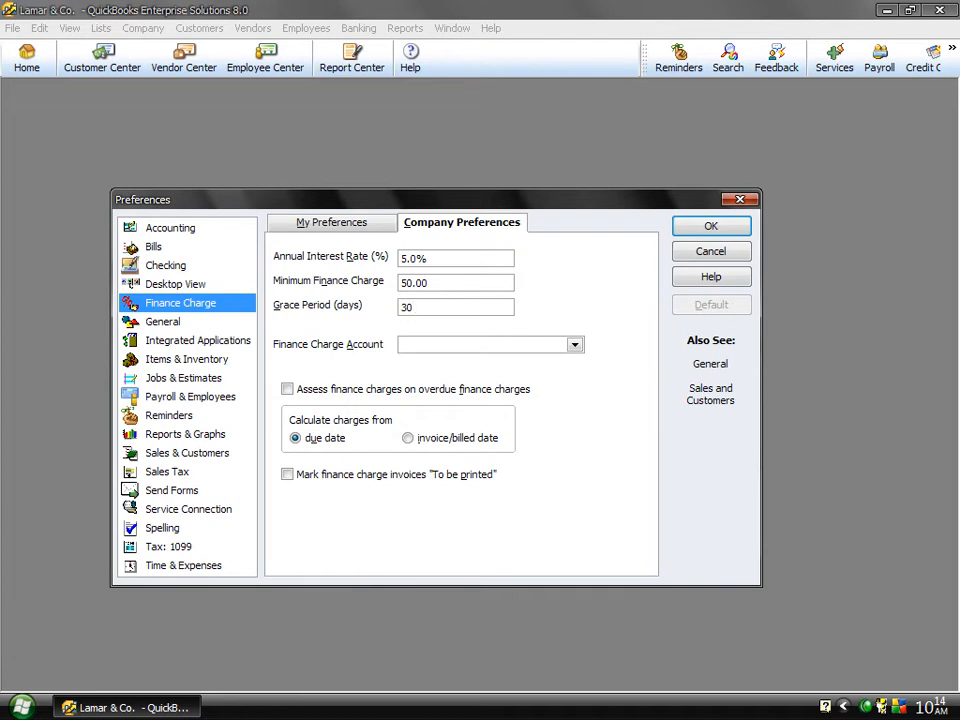
Step: Assign Finance Charge Income as the finance charge account
{"action": "left_click", "coordinate": [455, 344]}
{"action": "type", "text": "Finance Charge Income"}
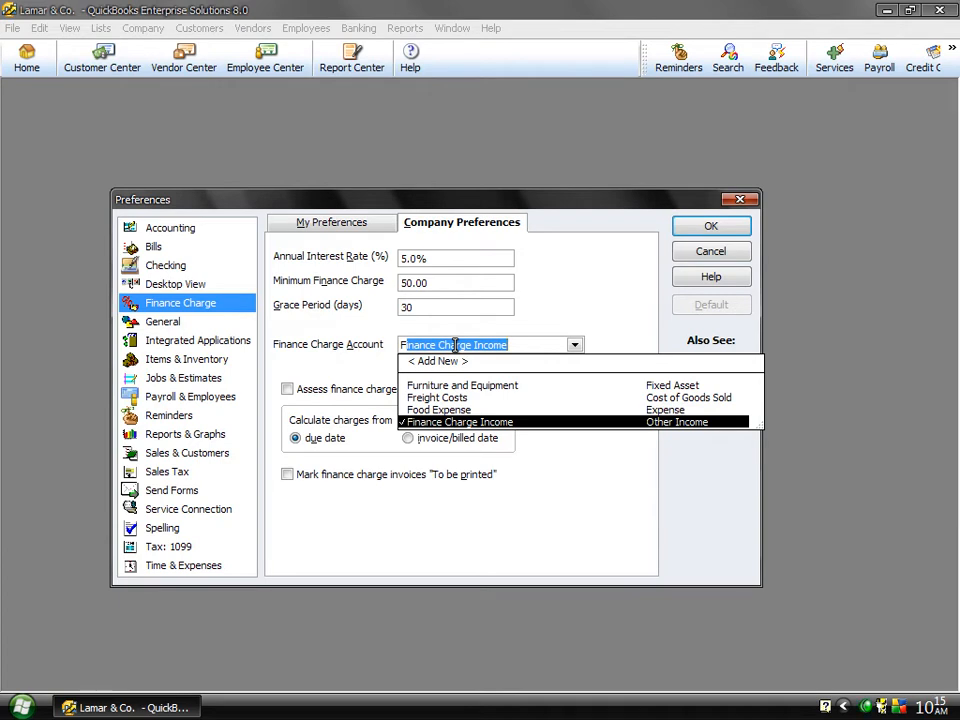
{"action": "left_click", "coordinate": [452, 423]}
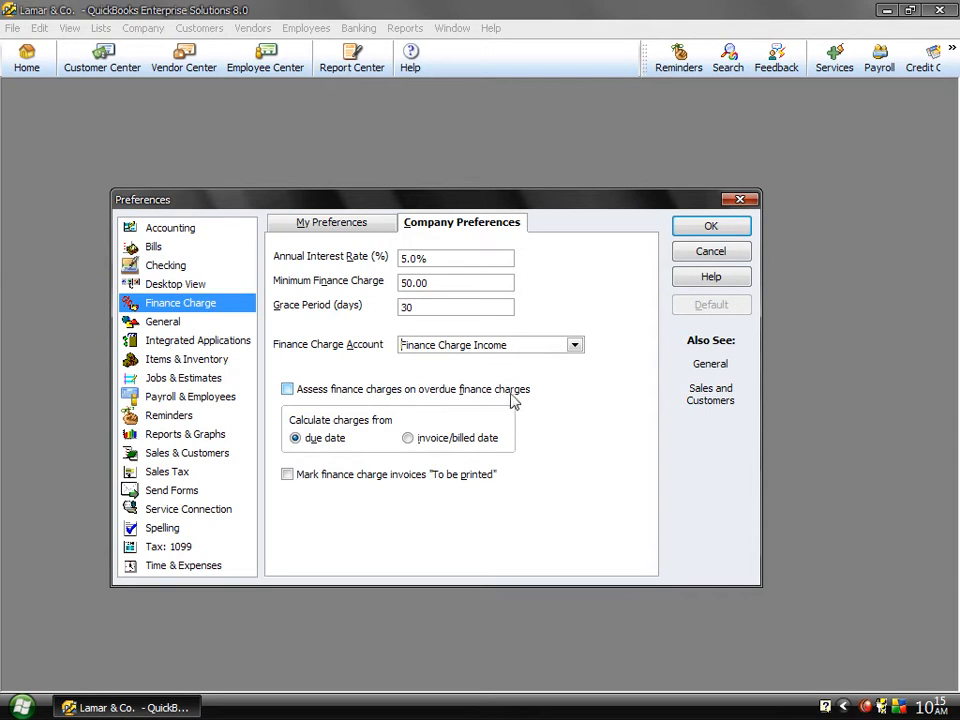
Step: Enable charges on overdue finance charges and marking their invoices "To be printed", calculate from the due date, and save the preferences
{"action": "left_click", "coordinate": [356, 396]}
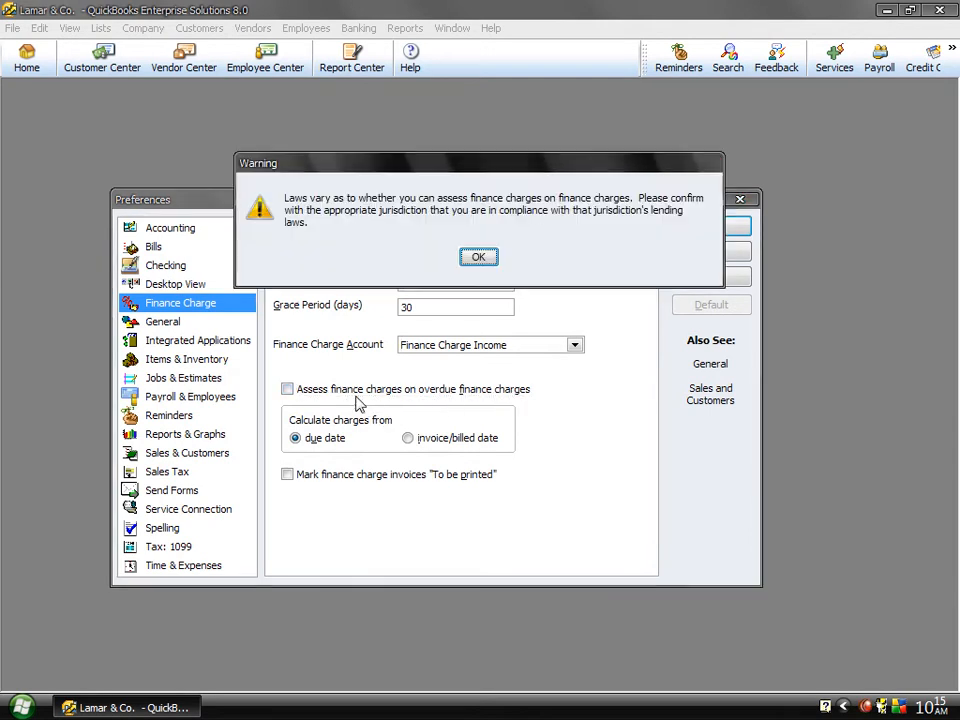
{"action": "left_click", "coordinate": [484, 258]}
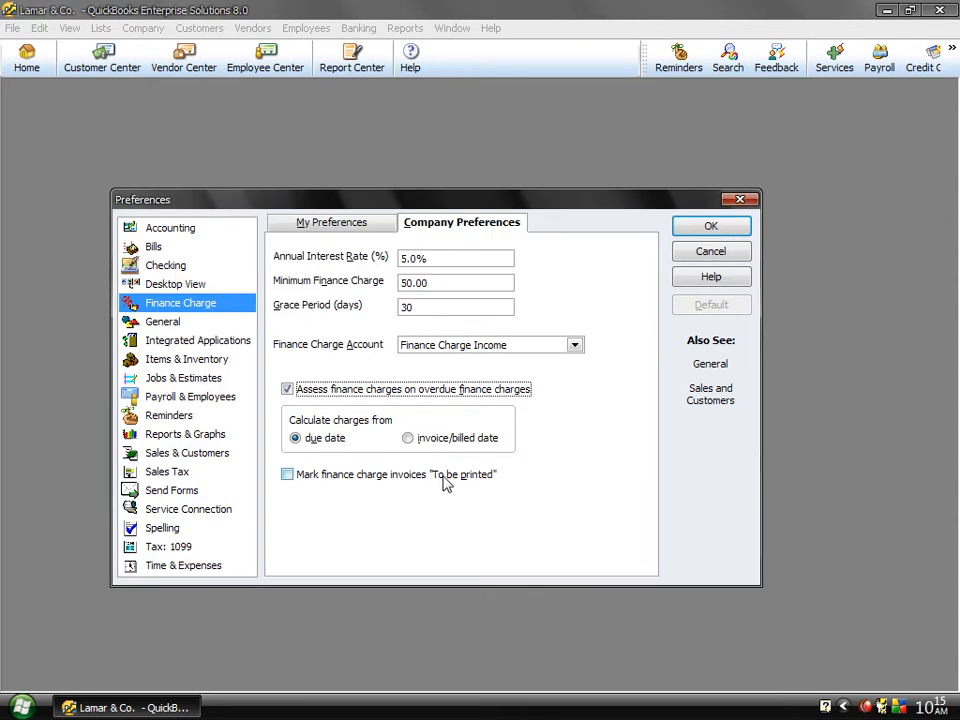
{"action": "left_click", "coordinate": [339, 478]}
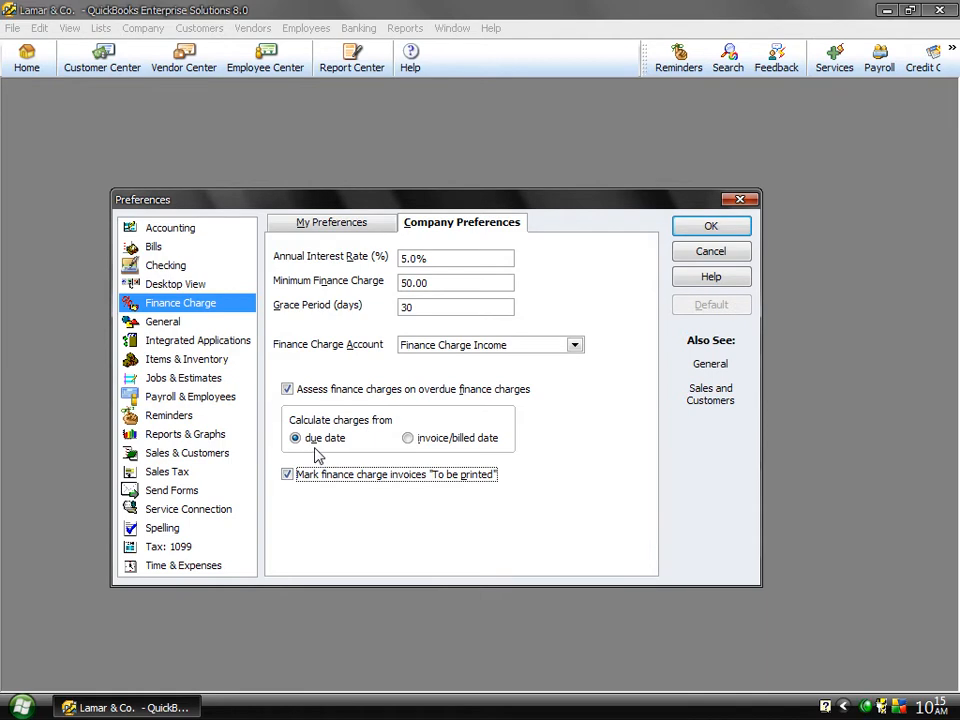
{"action": "left_click", "coordinate": [424, 446]}
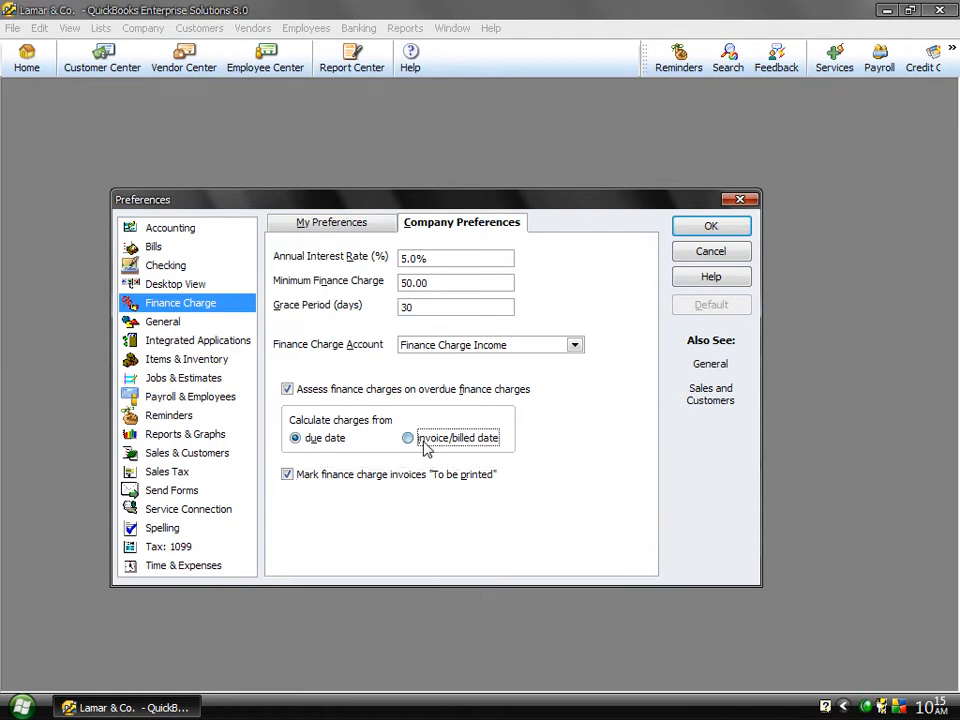
{"action": "left_click", "coordinate": [301, 447]}
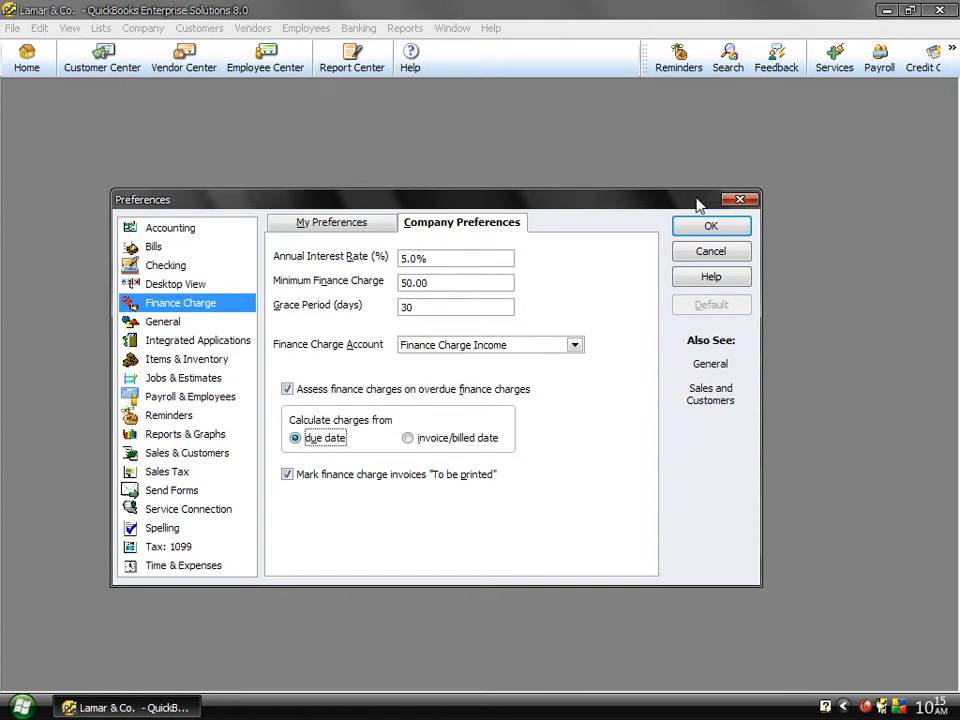
{"action": "left_click", "coordinate": [683, 232]}
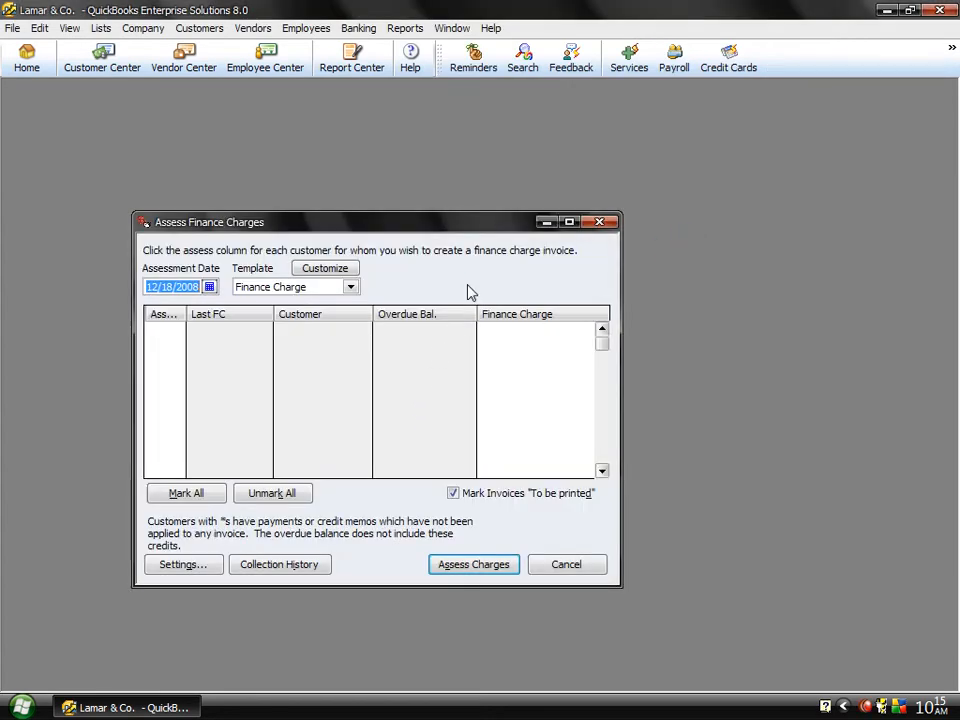
Step: Try to mark all customers for finance charge assessment, and leave the assessment without creating any charges
{"action": "left_click_drag", "start_coordinate": [397, 215], "coordinate": [452, 163]}
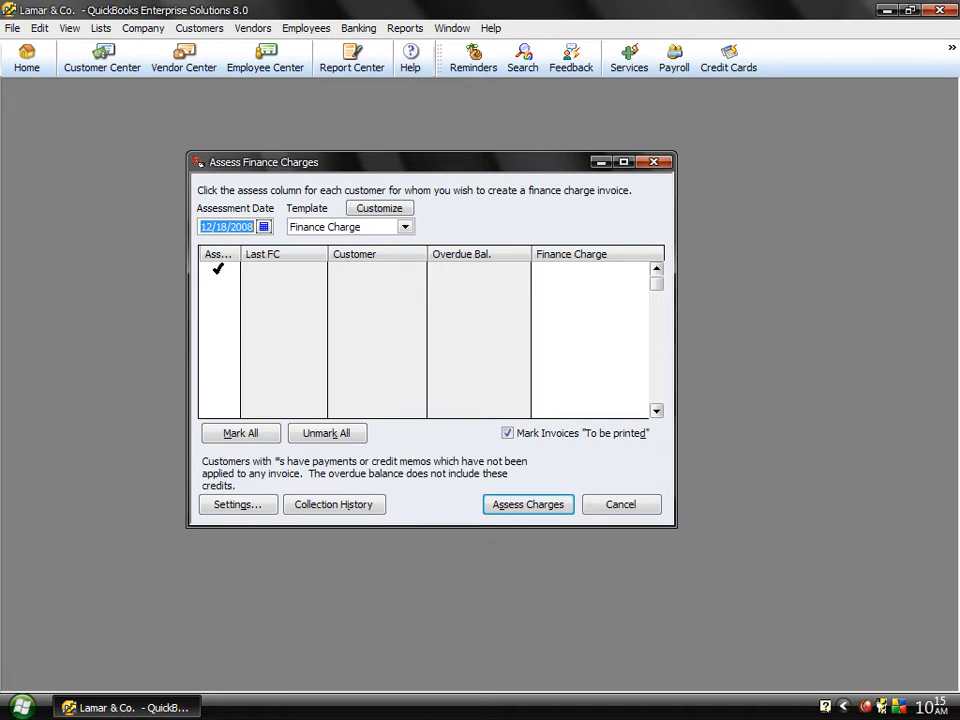
{"action": "left_click", "coordinate": [217, 268]}
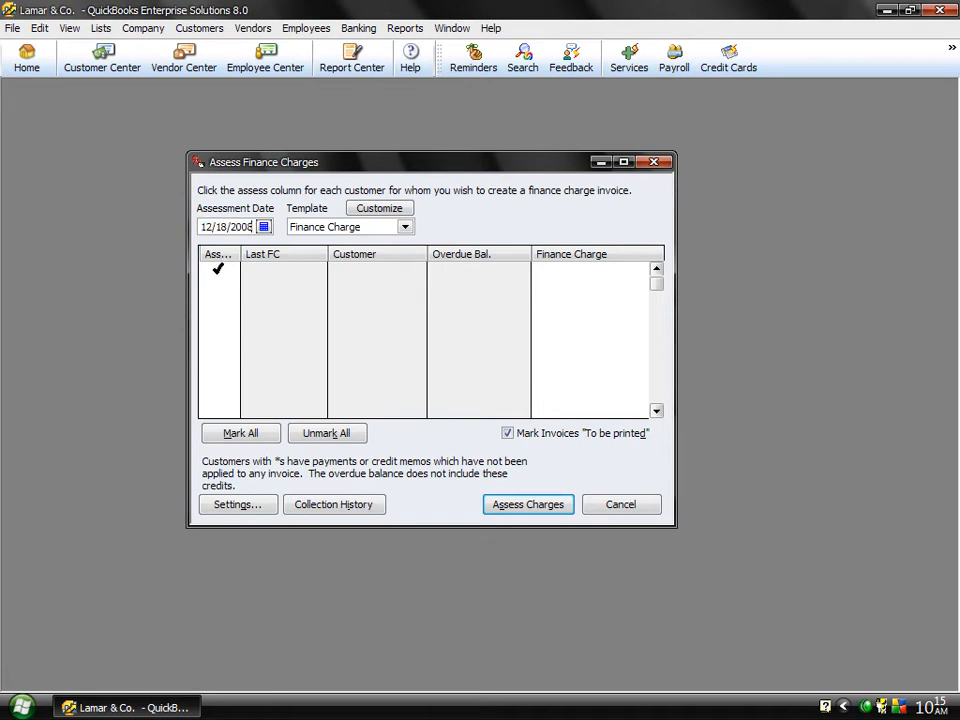
{"action": "left_click", "coordinate": [243, 434]}
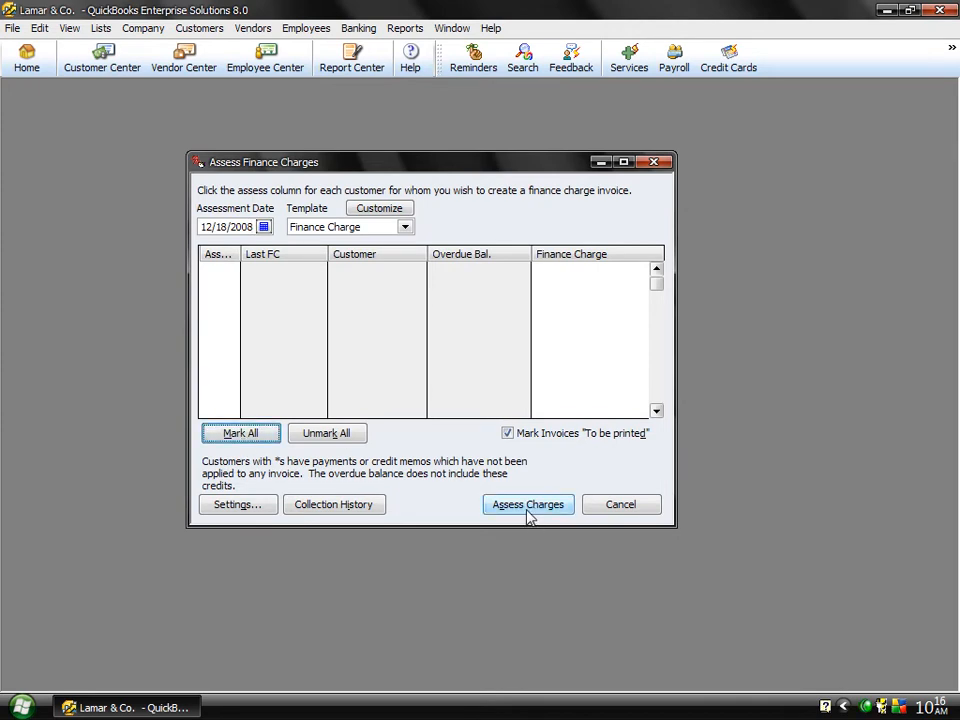
{"action": "left_click", "coordinate": [620, 504]}
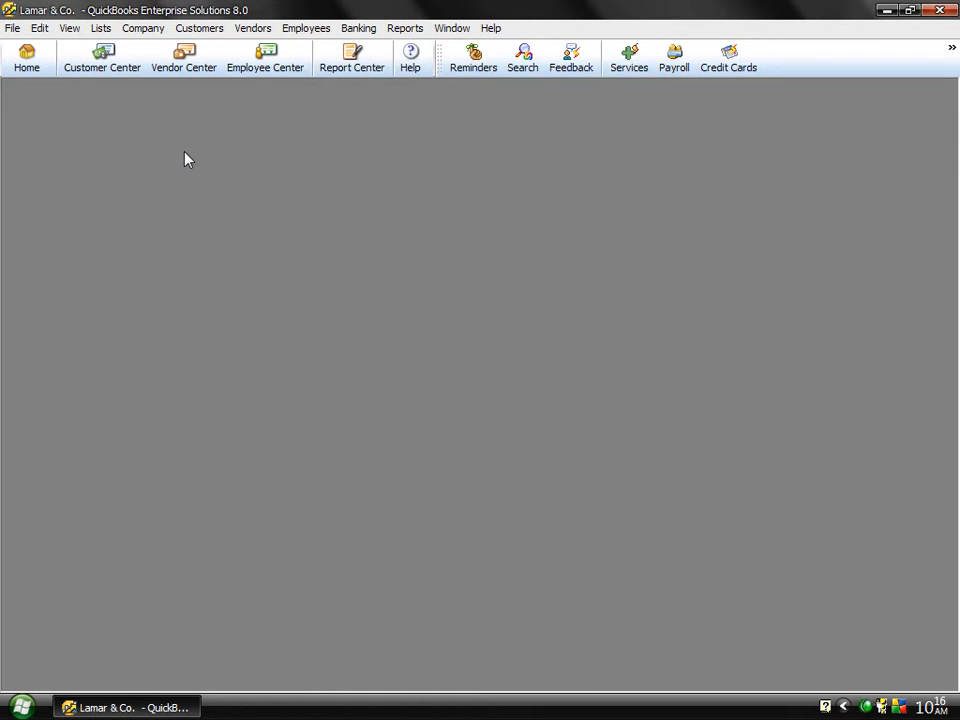
Step: Start a new invoice for the first customer in the customer list
{"action": "left_click", "coordinate": [203, 31]}
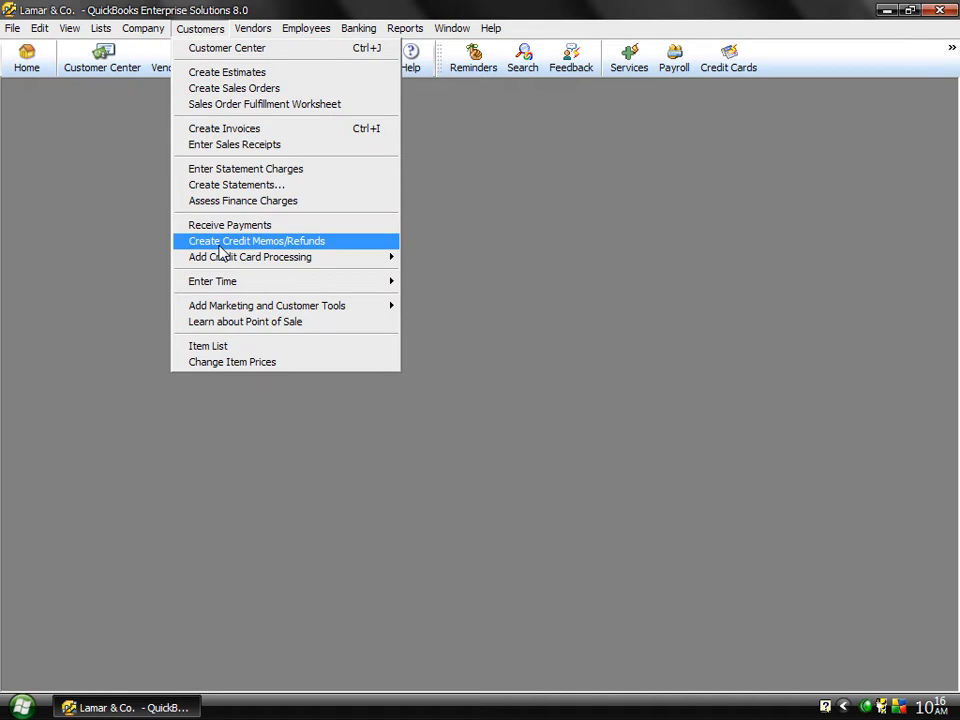
{"action": "left_click", "coordinate": [238, 134]}
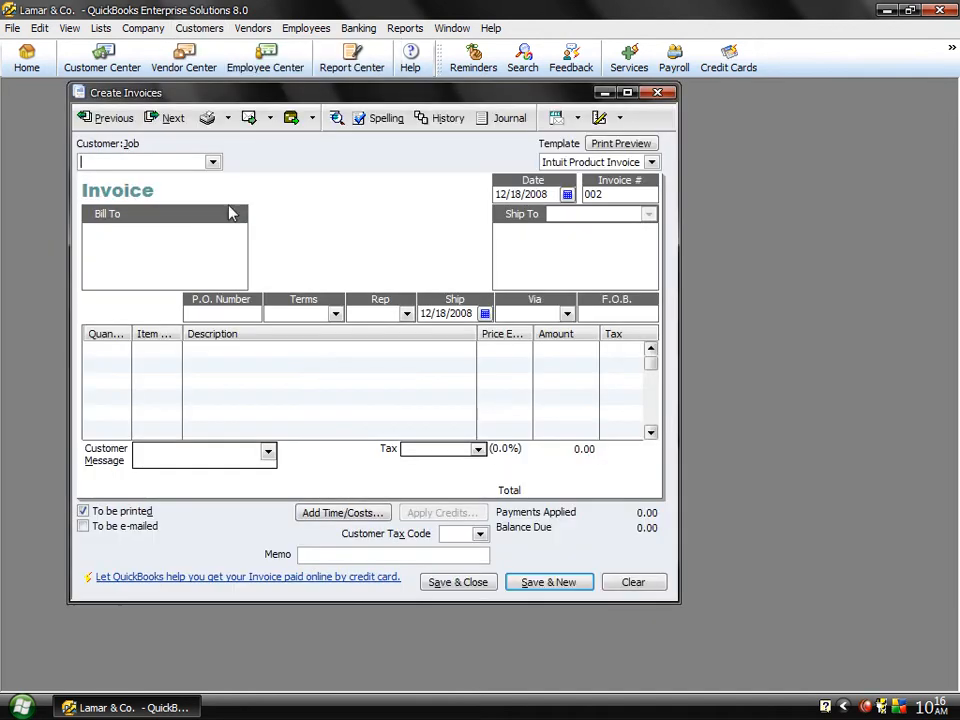
{"action": "left_click", "coordinate": [212, 163]}
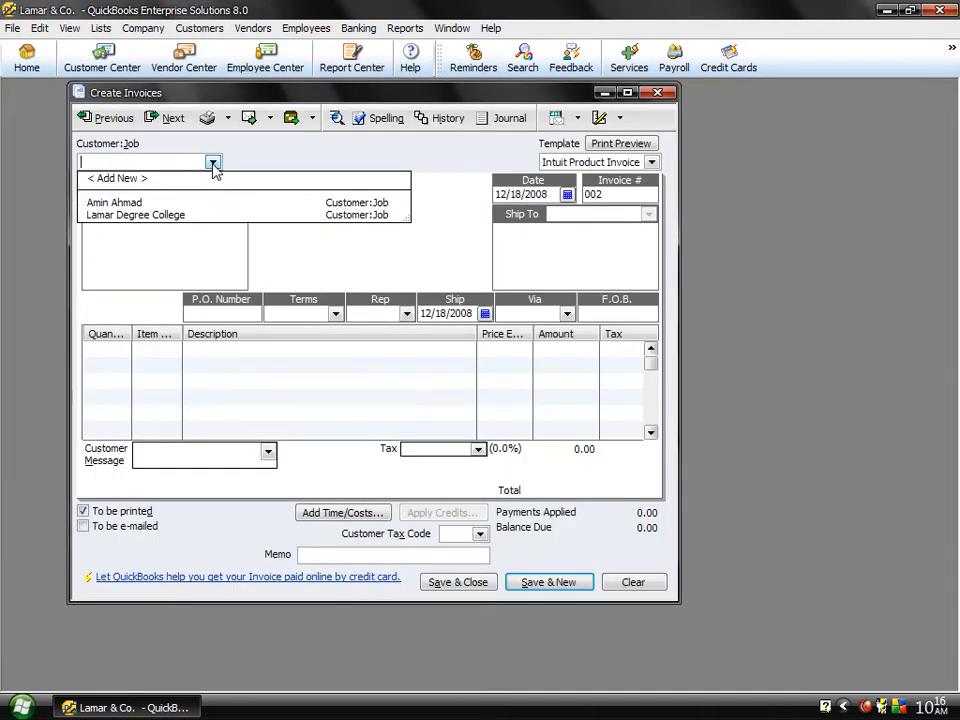
{"action": "left_click", "coordinate": [117, 204]}
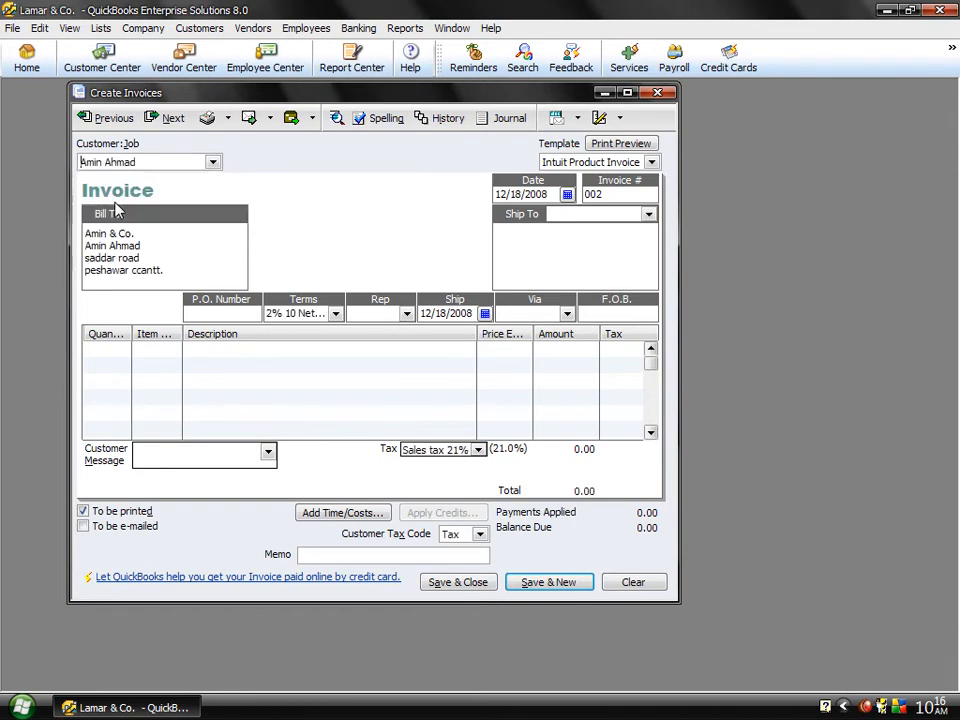
Step: Add the Keyboard and Mouse items as two lines on the invoice
{"action": "left_click", "coordinate": [176, 347]}
{"action": "left_click", "coordinate": [173, 349]}
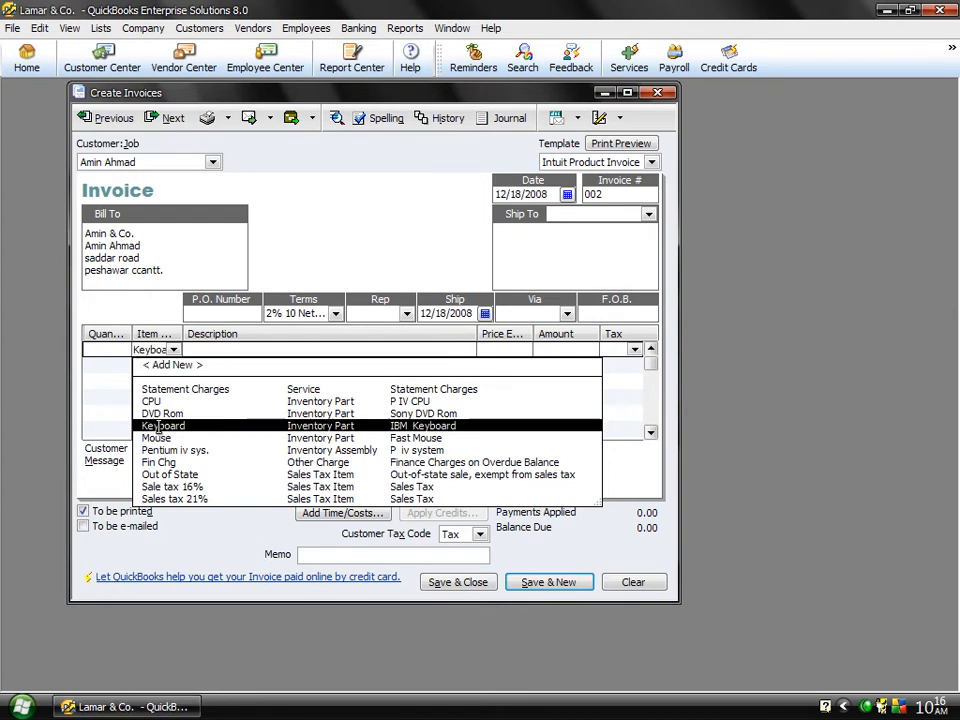
{"action": "left_click", "coordinate": [158, 427]}
{"action": "left_click", "coordinate": [172, 365]}
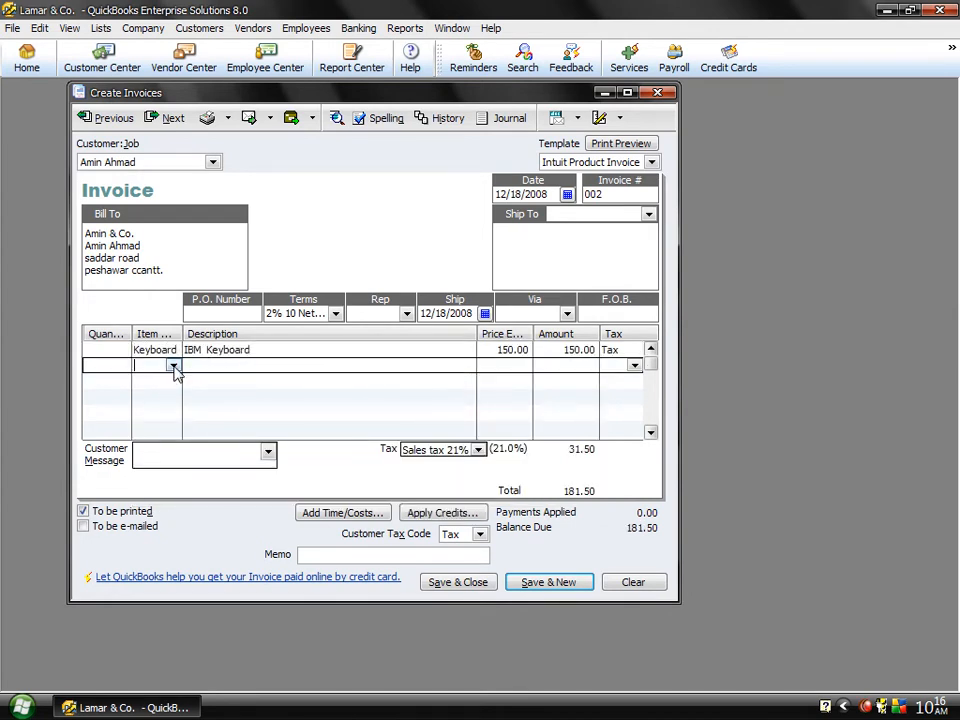
{"action": "left_click", "coordinate": [174, 366]}
{"action": "left_click", "coordinate": [165, 454]}
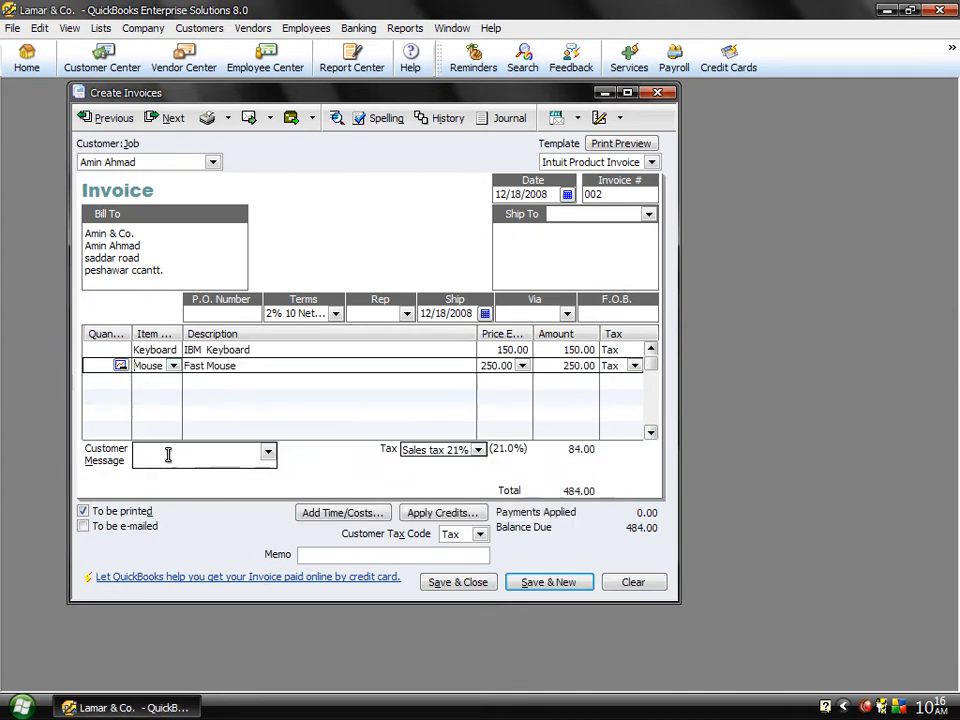
Step: Enter a quantity of 12 for both the Keyboard and Mouse lines, acknowledging the stock and back-order messages
{"action": "left_click", "coordinate": [98, 356]}
{"action": "type", "text": "12"}
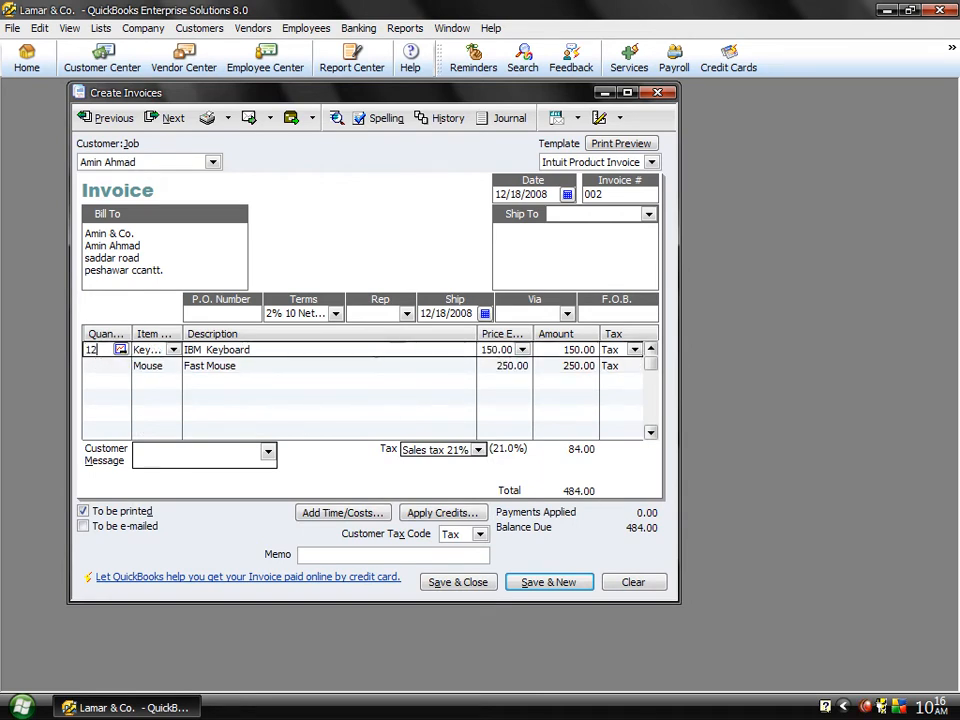
{"action": "key", "text": "Down"}
{"action": "type", "text": "12"}
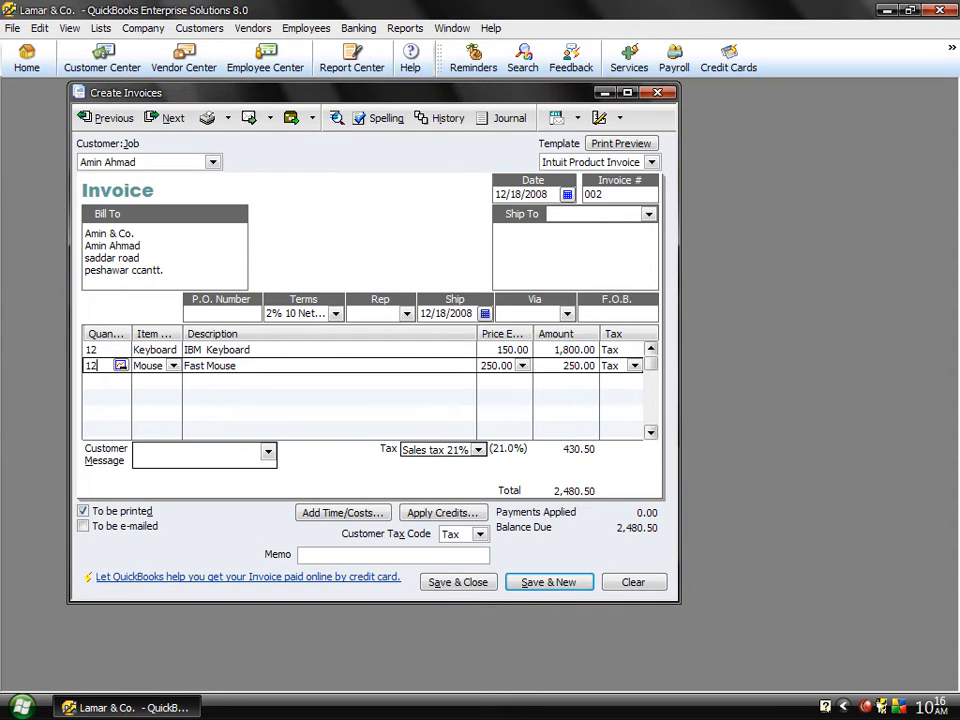
{"action": "key", "text": "Tab"}
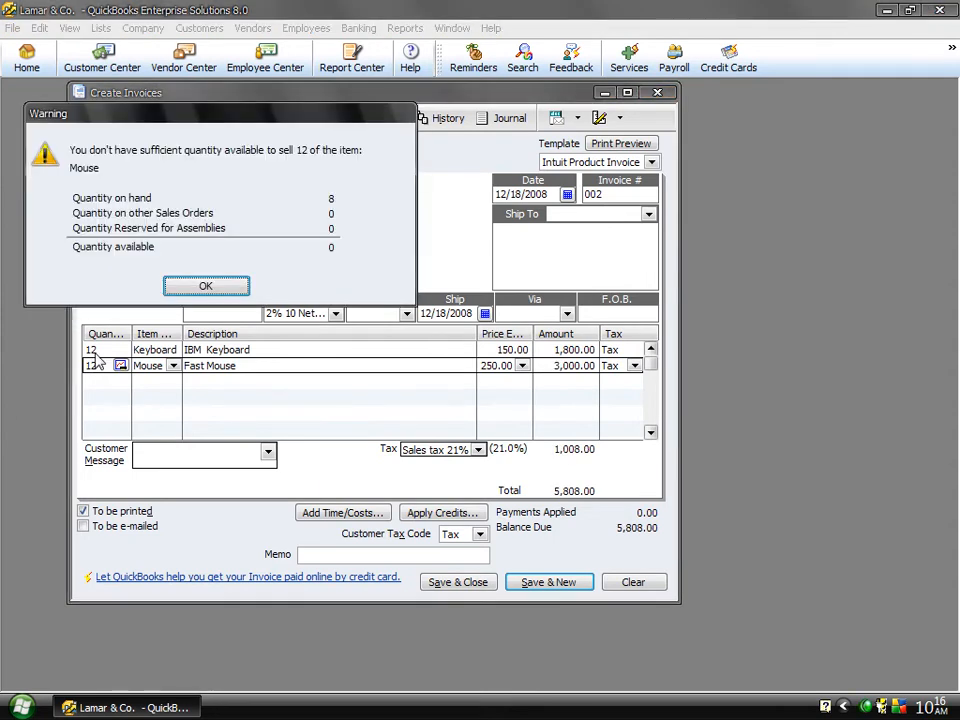
{"action": "left_click", "coordinate": [207, 287]}
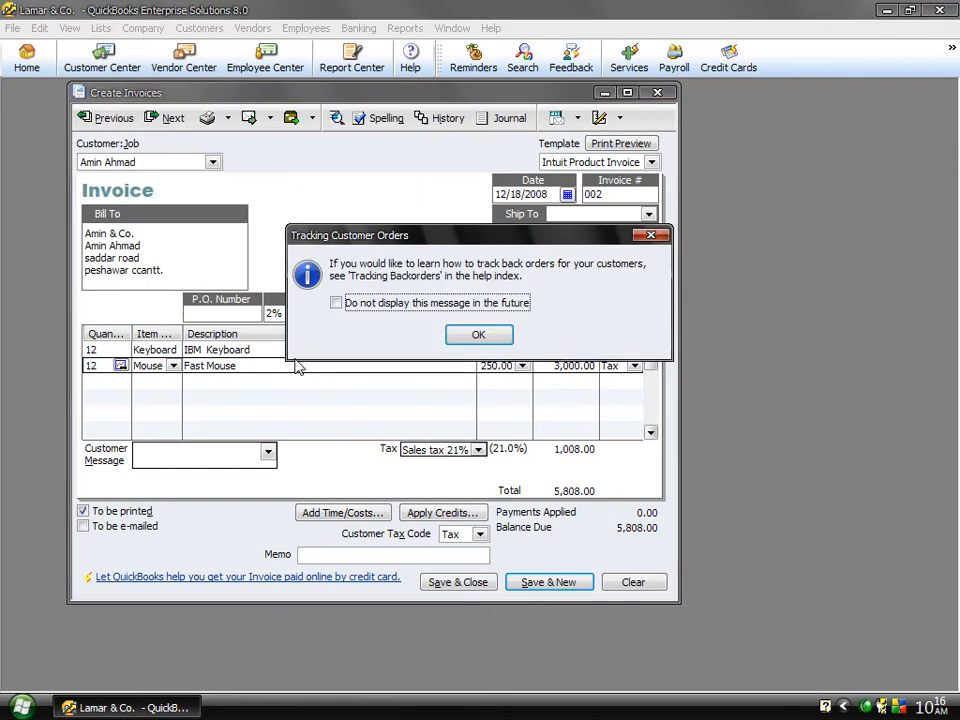
{"action": "left_click", "coordinate": [457, 334]}
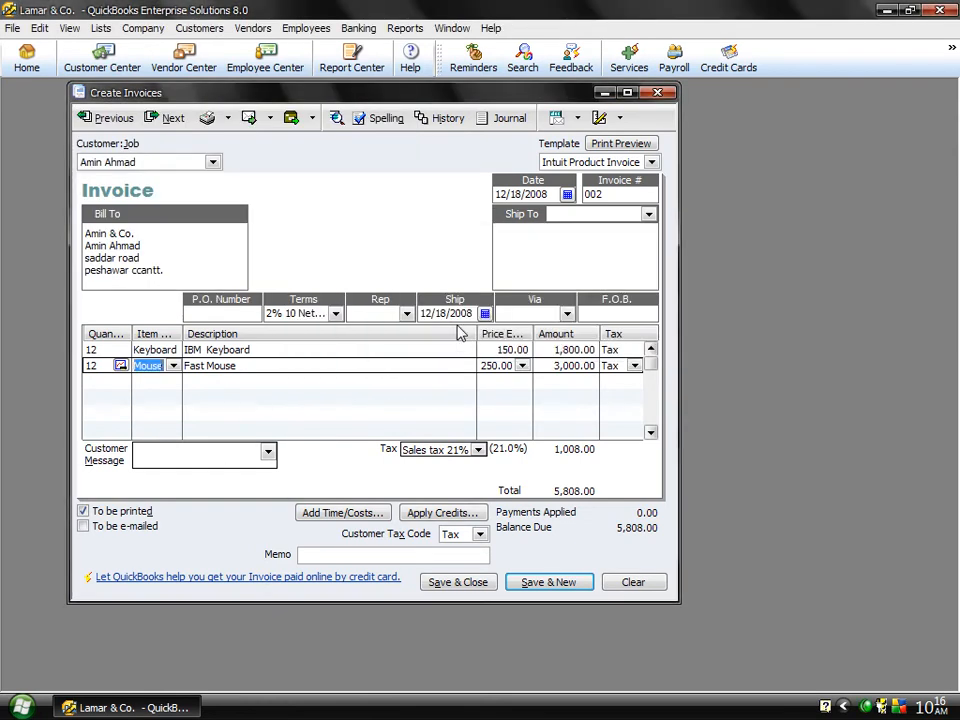
Step: Set the Mouse quantity to 4, and save and close the invoice
{"action": "key", "text": "shift+Tab"}
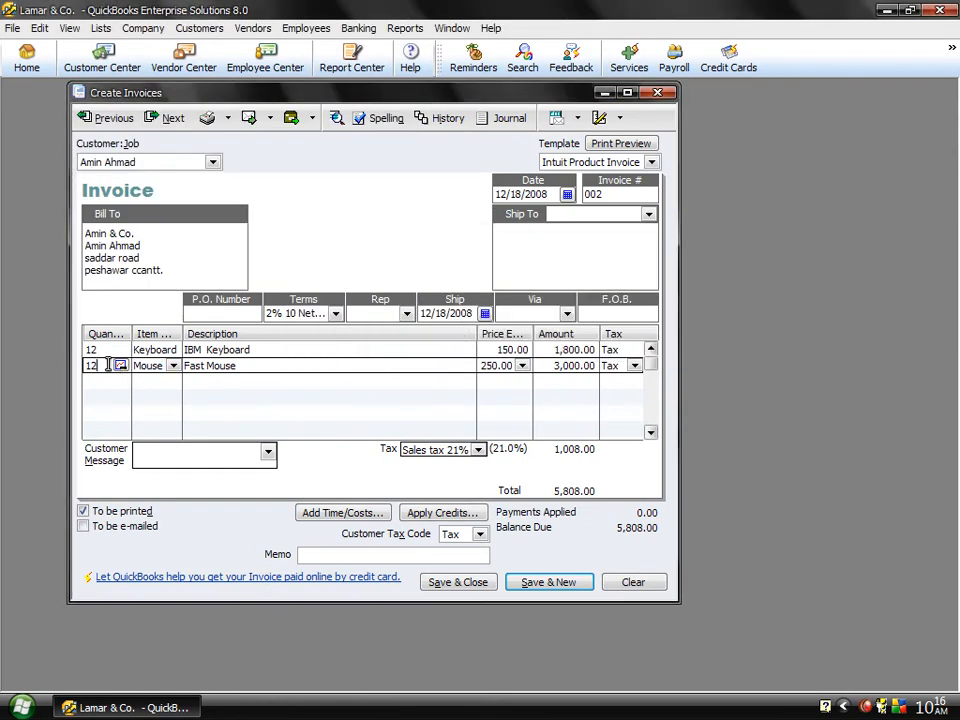
{"action": "type", "text": "4"}
{"action": "key", "text": "Tab"}
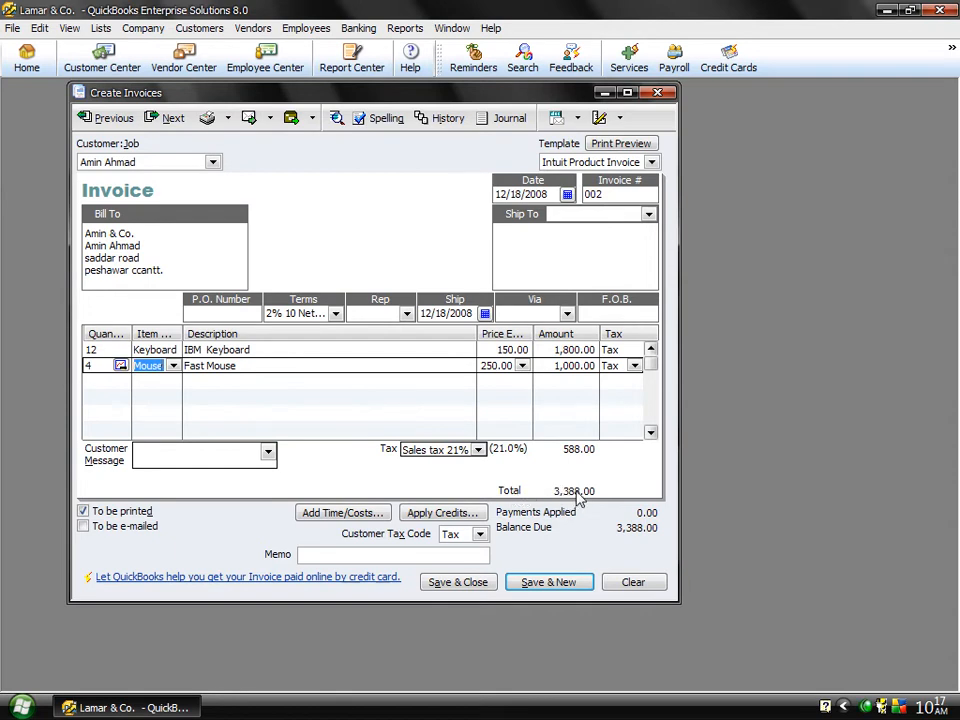
{"action": "left_click", "coordinate": [473, 583]}
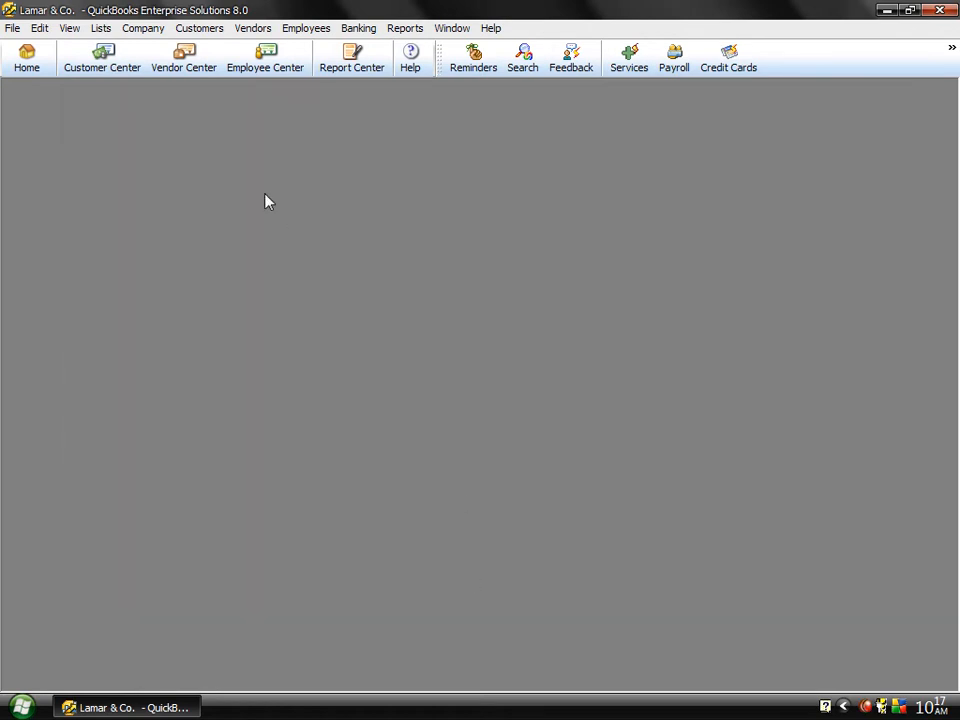
Step: Open the Customer Center and start a credit memo for the customer just invoiced
{"action": "left_click", "coordinate": [98, 68]}
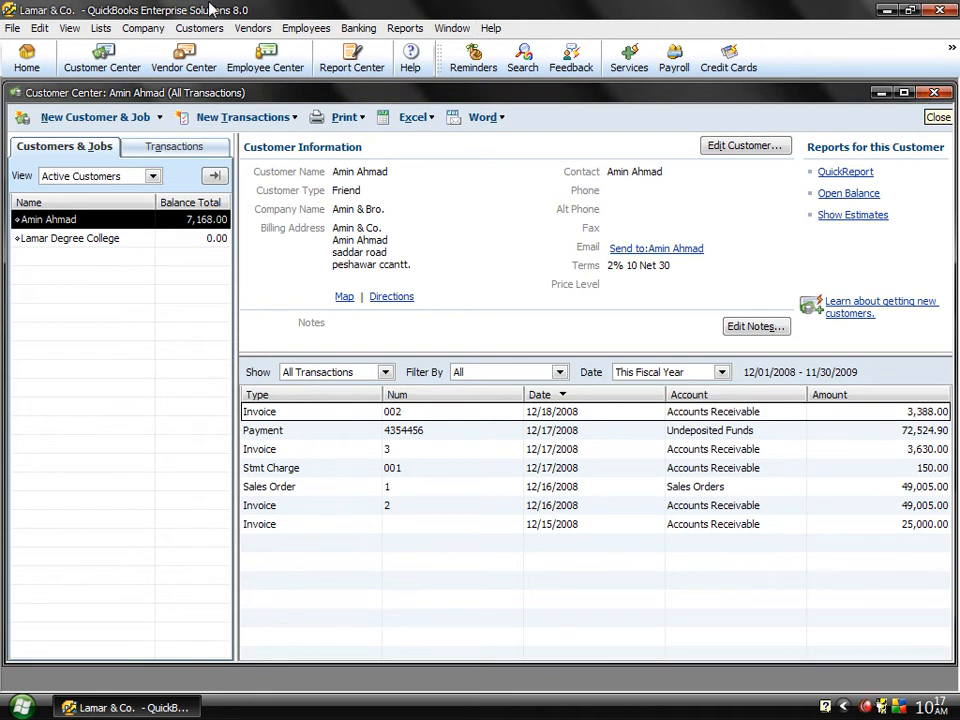
{"action": "left_click", "coordinate": [186, 28]}
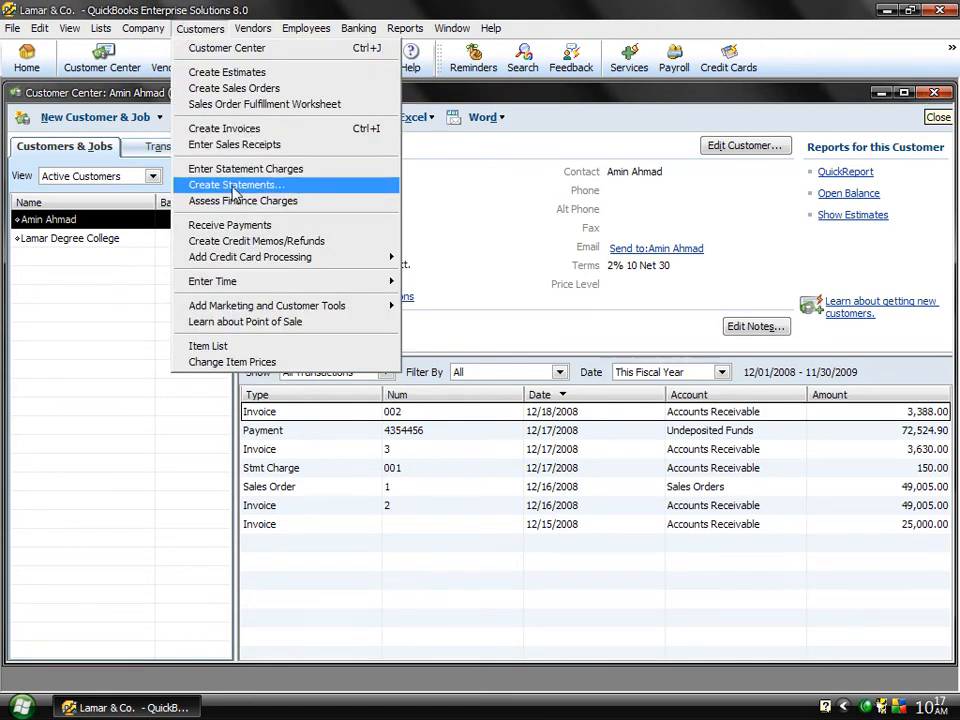
{"action": "left_click", "coordinate": [231, 247]}
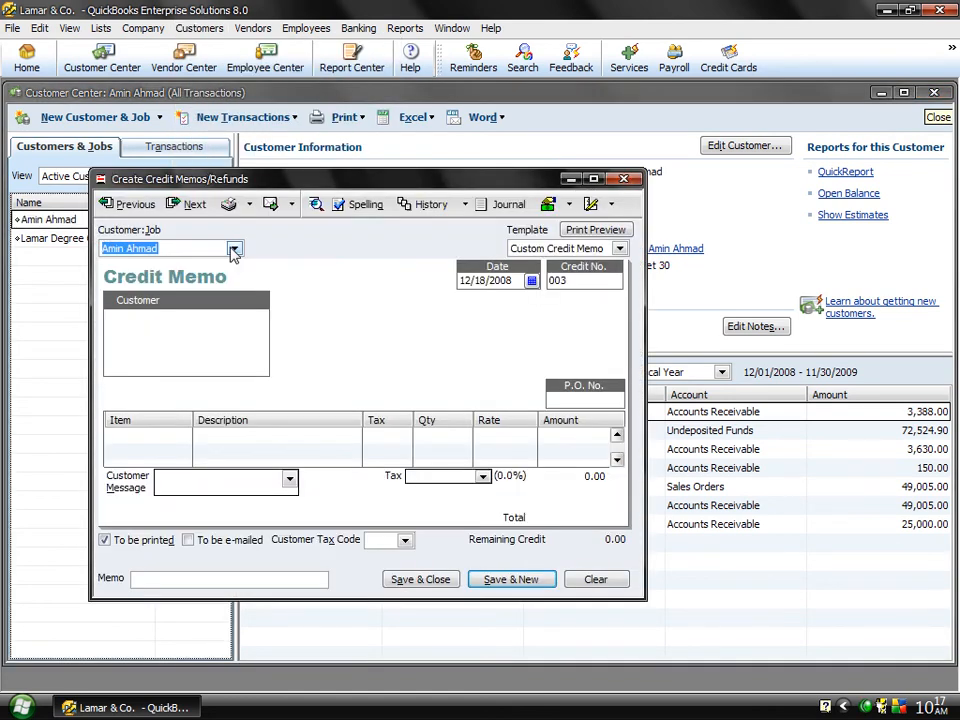
{"action": "left_click", "coordinate": [233, 248]}
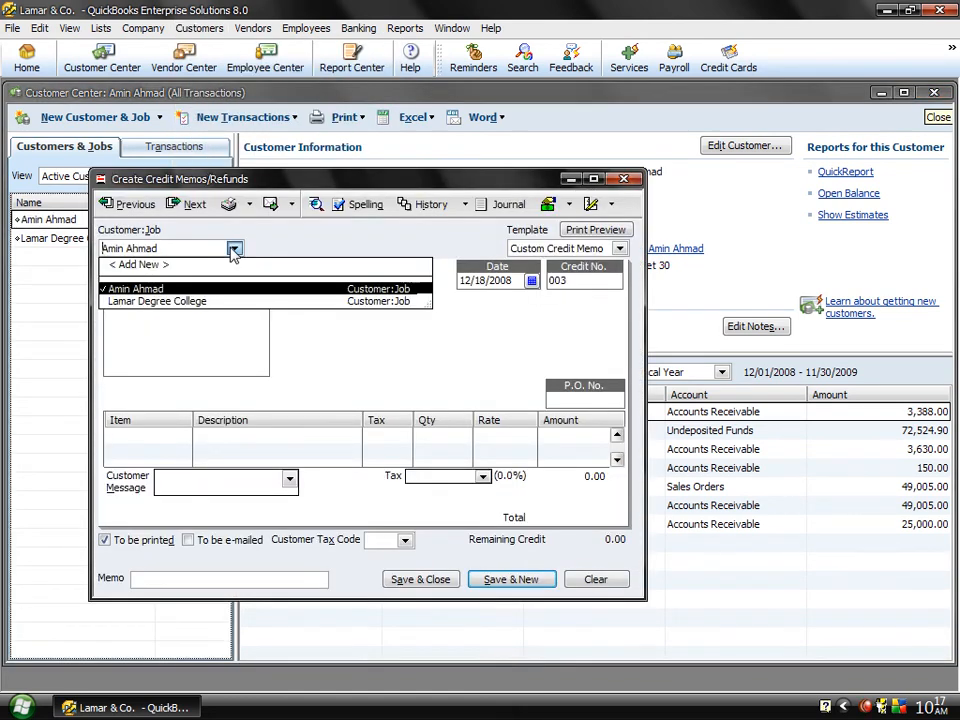
{"action": "left_click", "coordinate": [131, 290]}
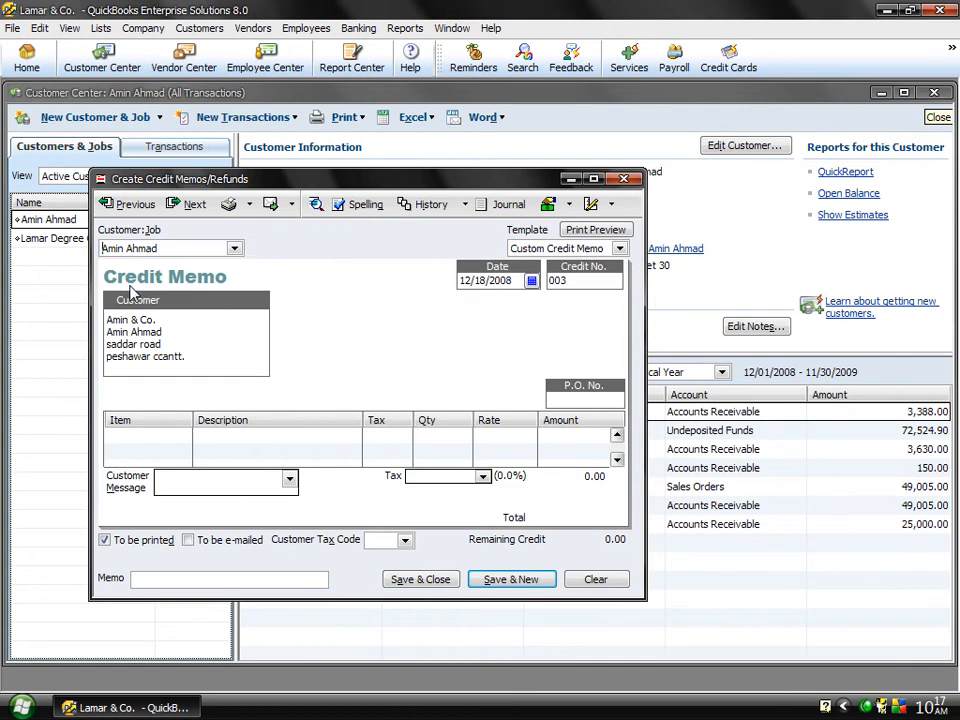
Step: Add the Keyboard and Mouse items as two lines on the credit memo
{"action": "left_click", "coordinate": [181, 436]}
{"action": "left_click", "coordinate": [183, 435]}
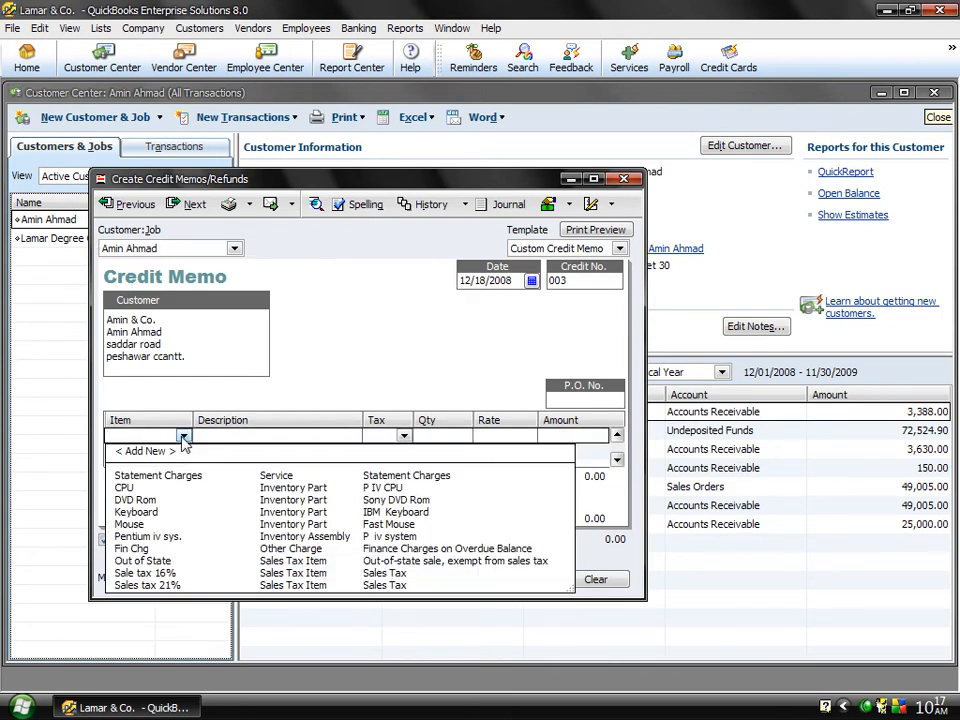
{"action": "left_click", "coordinate": [140, 512]}
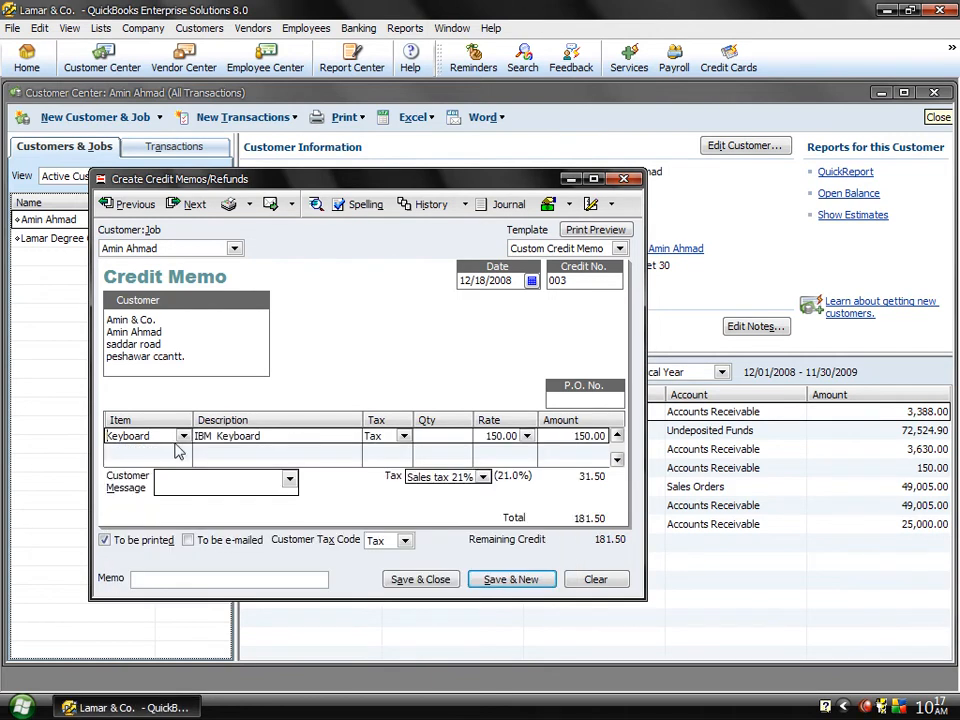
{"action": "left_click", "coordinate": [186, 456]}
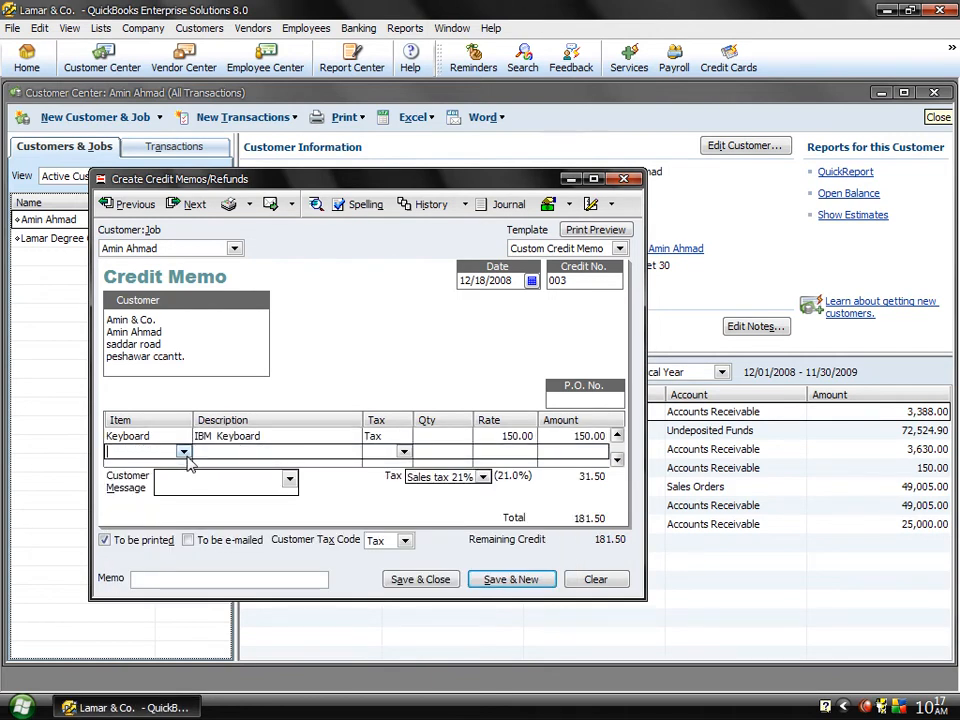
{"action": "left_click", "coordinate": [183, 452]}
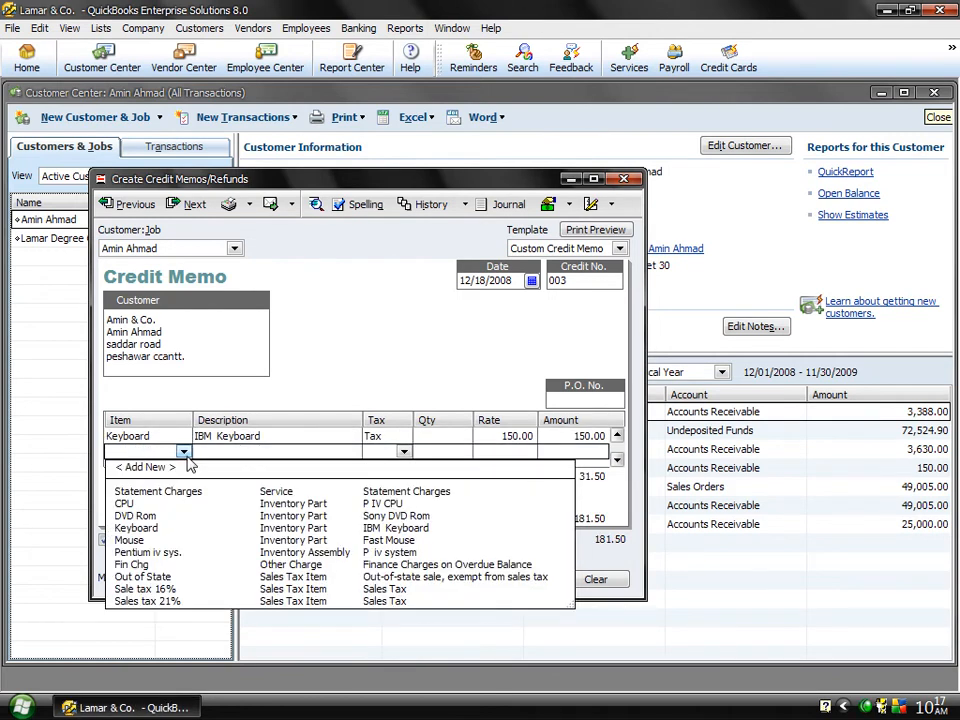
{"action": "left_click", "coordinate": [133, 541]}
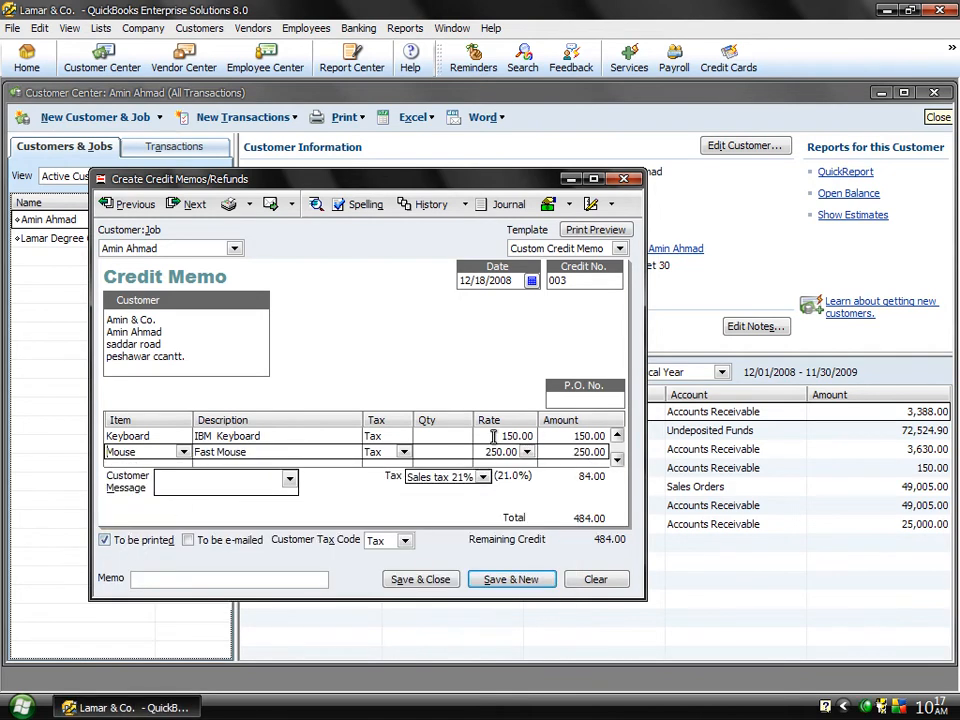
Step: Set the credit memo quantities to 2 for Keyboard and 1 for Mouse
{"action": "left_click", "coordinate": [443, 436]}
{"action": "type", "text": "2"}
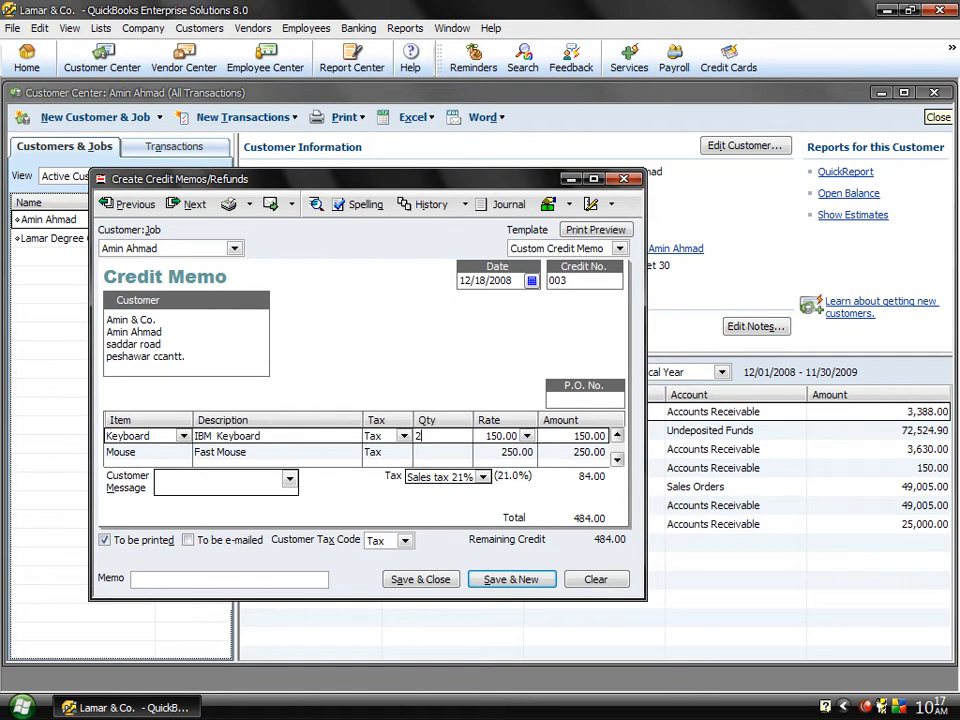
{"action": "left_click", "coordinate": [446, 450]}
{"action": "type", "text": "1"}
{"action": "key", "text": "Tab"}
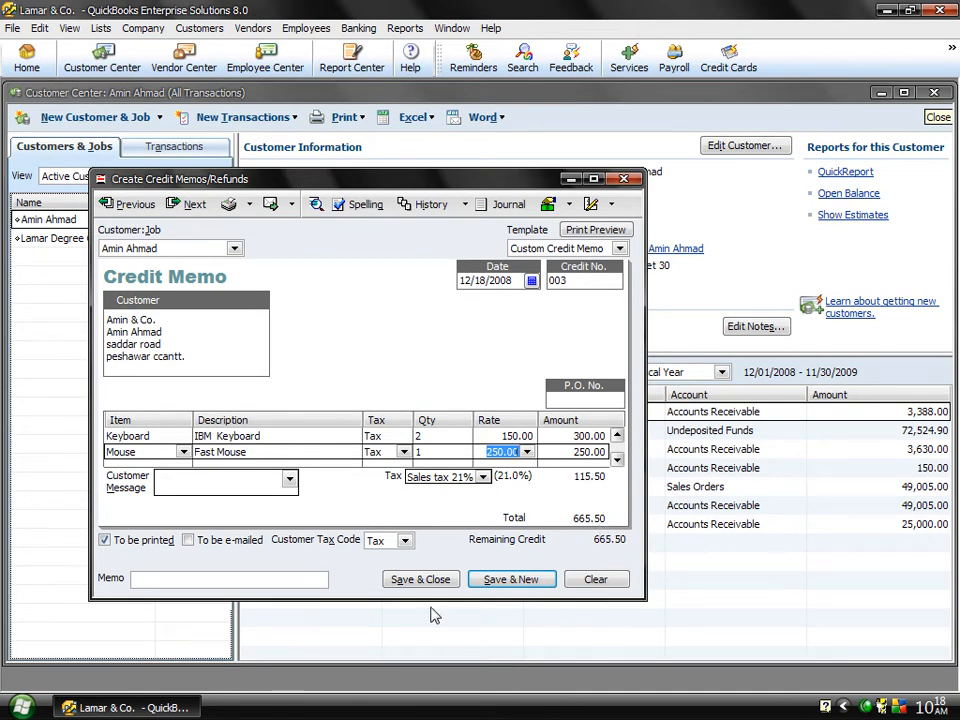
Step: Save the credit memo, apply its credit to the customer's 12/17/2008 invoice for 3,630.00, and close the blank credit memo form
{"action": "left_click", "coordinate": [510, 579]}
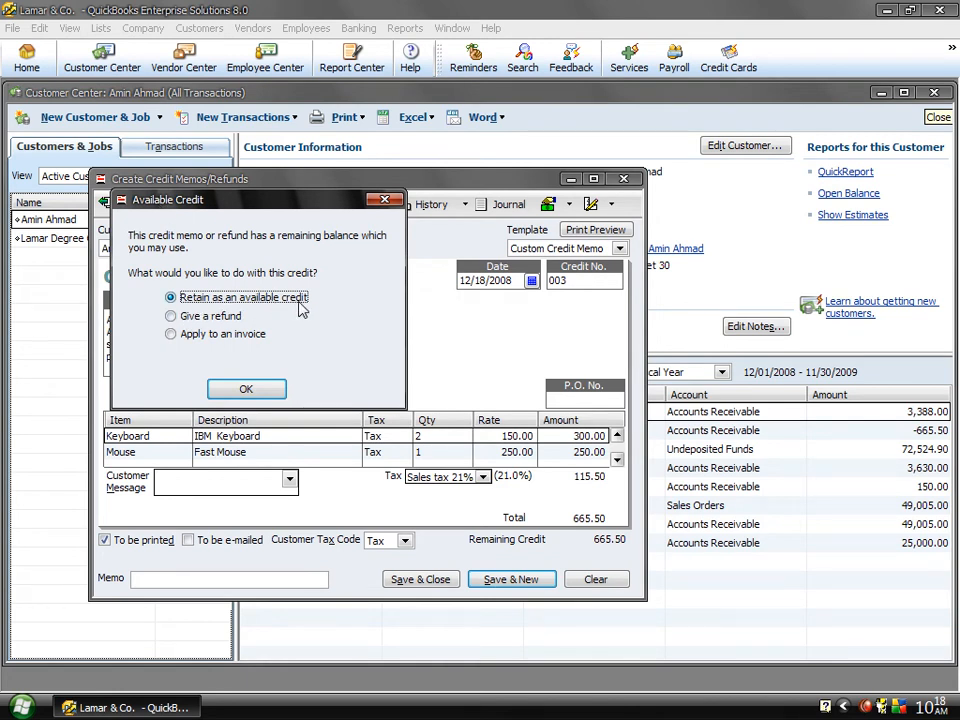
{"action": "left_click", "coordinate": [197, 319]}
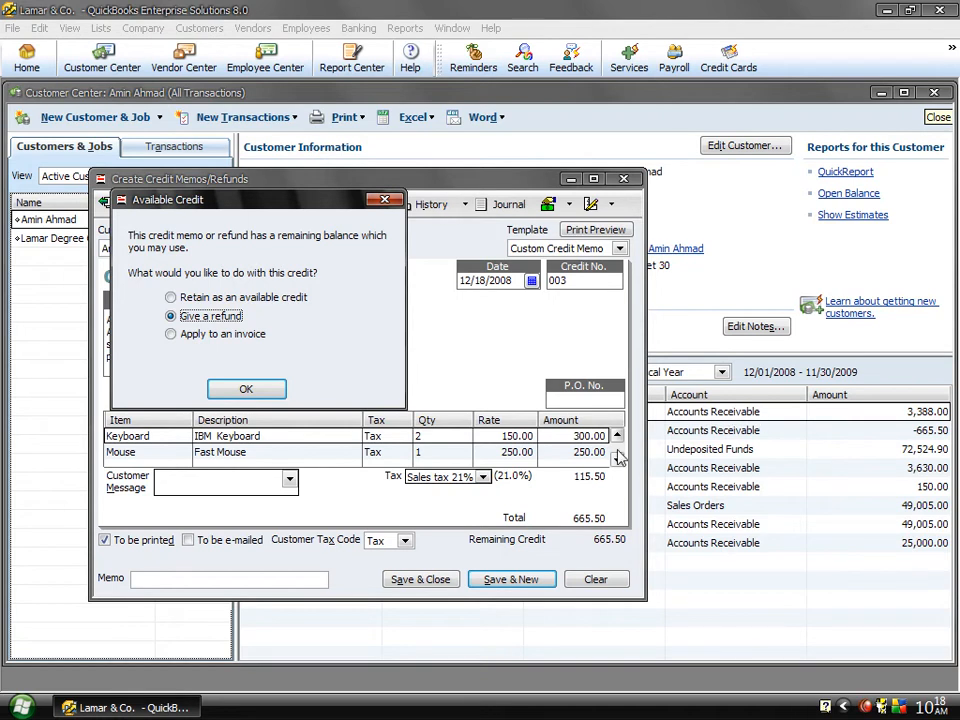
{"action": "left_click", "coordinate": [191, 336]}
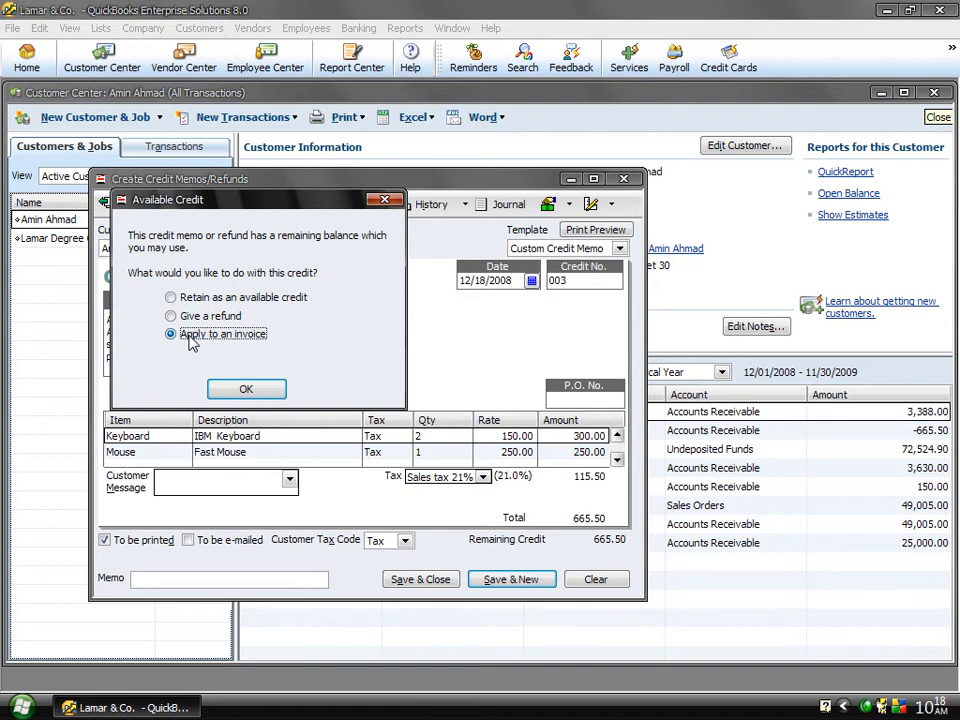
{"action": "left_click", "coordinate": [243, 391]}
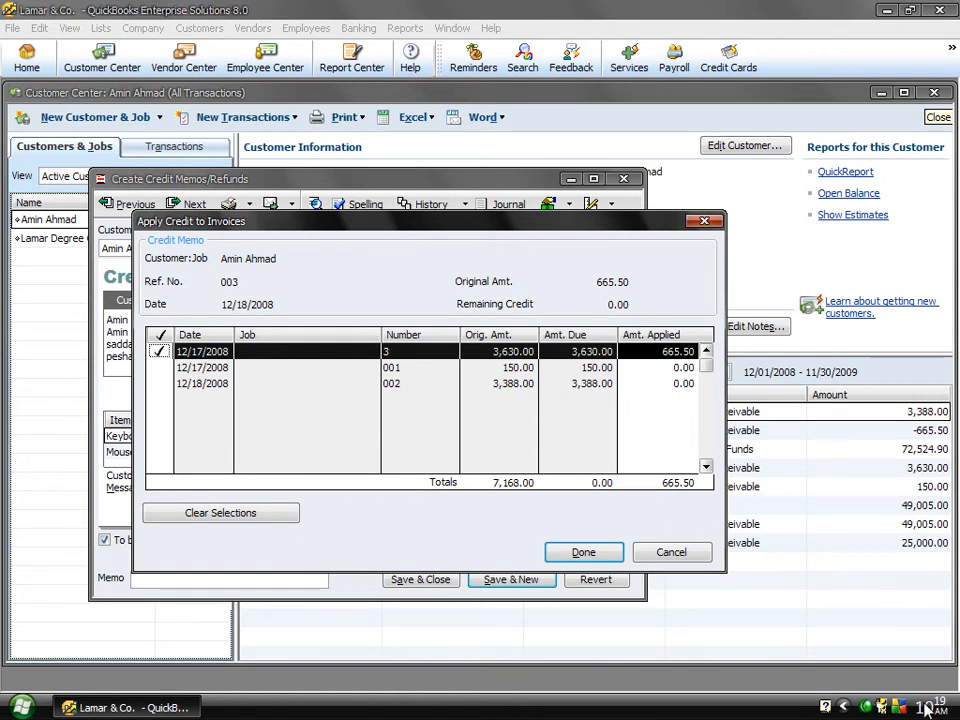
{"action": "left_click", "coordinate": [581, 555]}
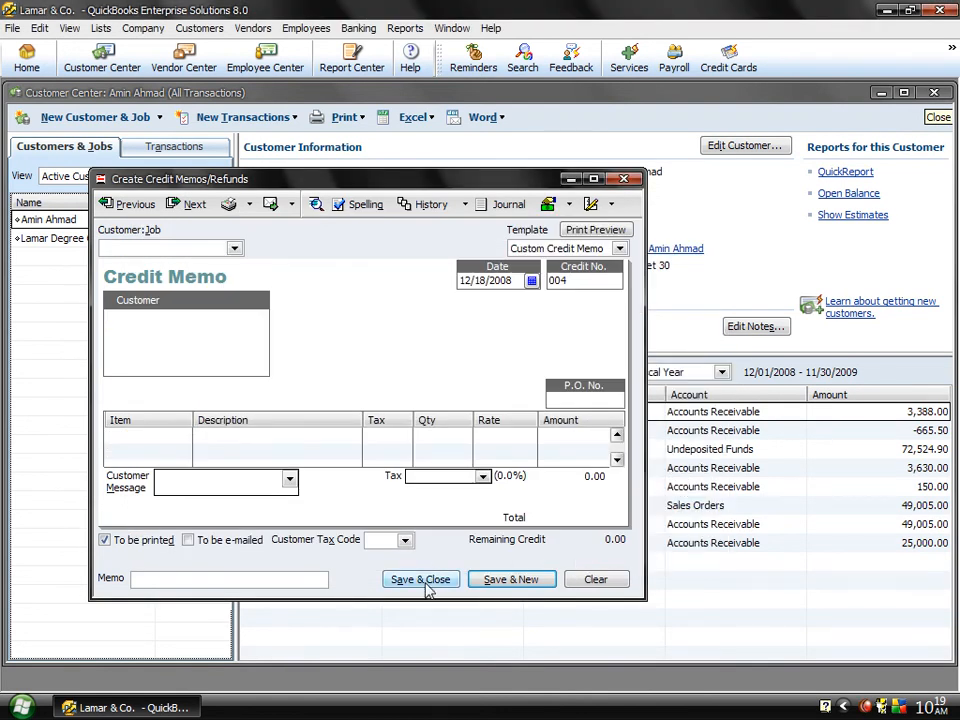
{"action": "left_click", "coordinate": [623, 179]}
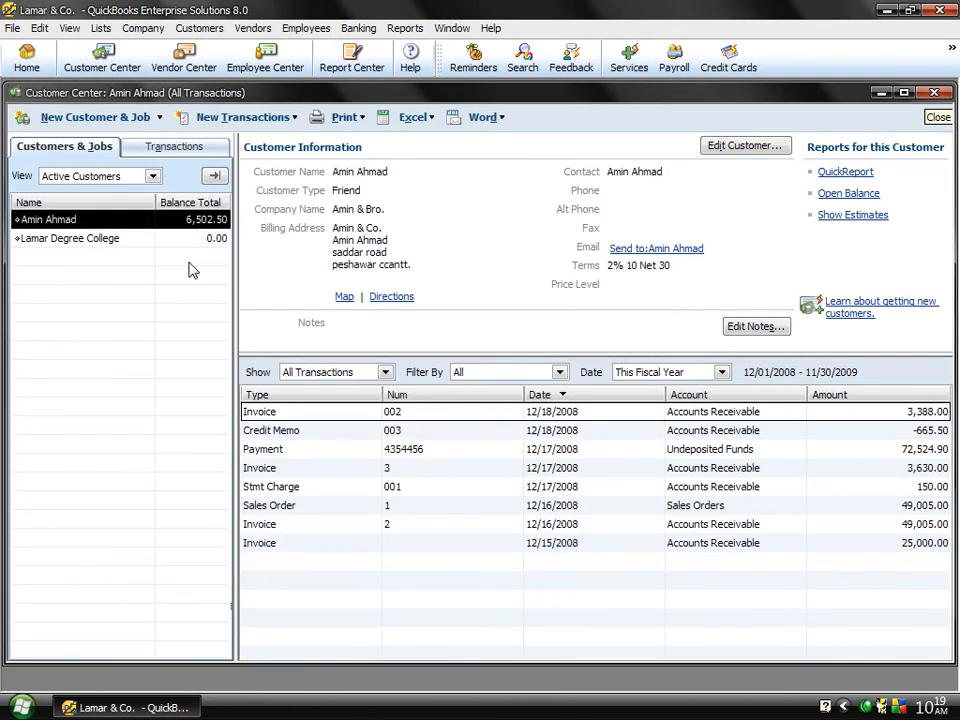
Step: Open the customer's 12/18/2008 invoice from the transaction list to review it, and close it
{"action": "double_click", "coordinate": [375, 413]}
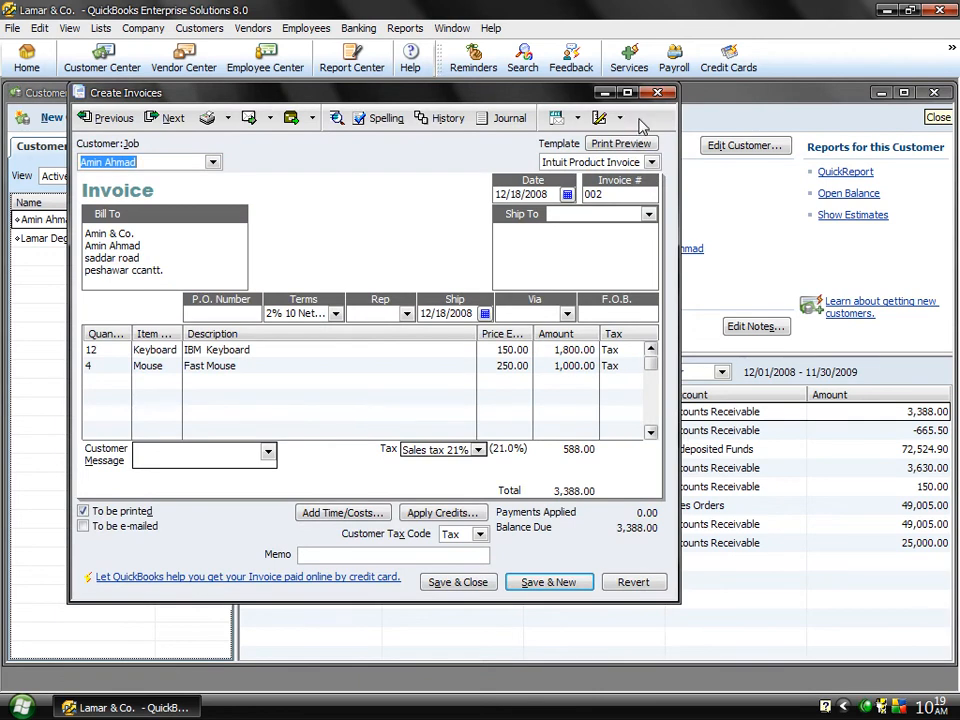
{"action": "left_click", "coordinate": [656, 93]}
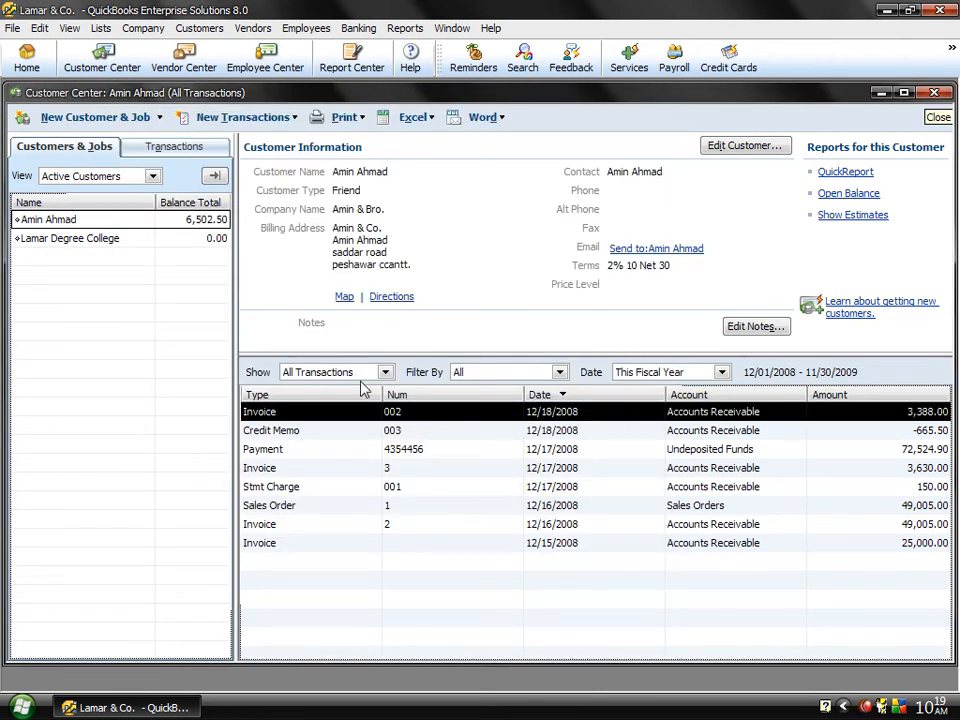
Step: Open the customer's 12/18/2008 credit memo from the transaction list to review it, and close it
{"action": "double_click", "coordinate": [315, 432]}
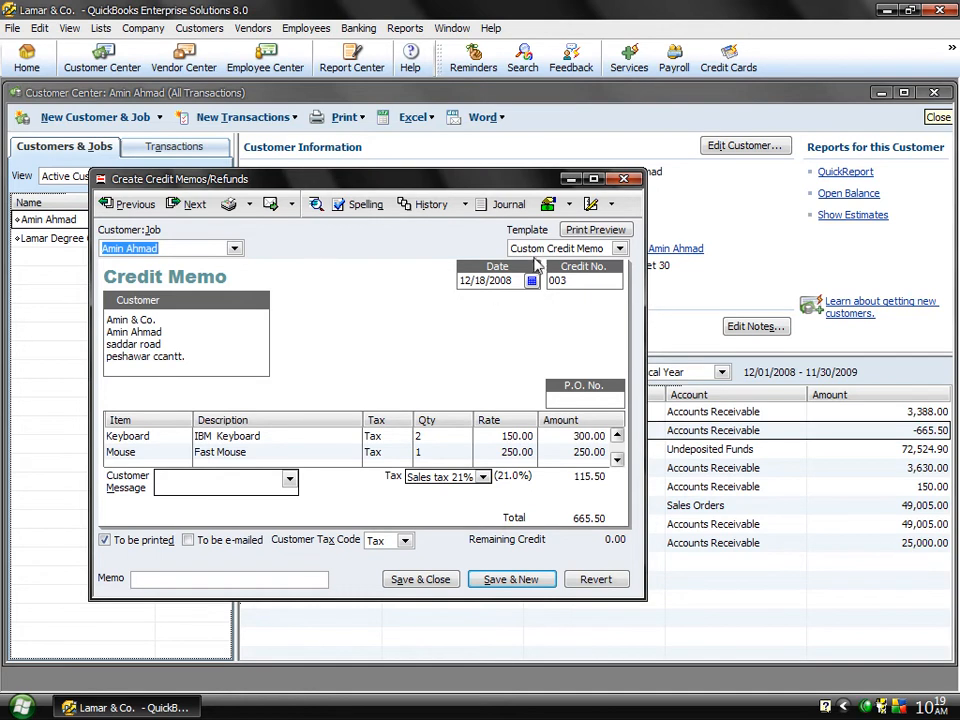
{"action": "left_click", "coordinate": [619, 180]}
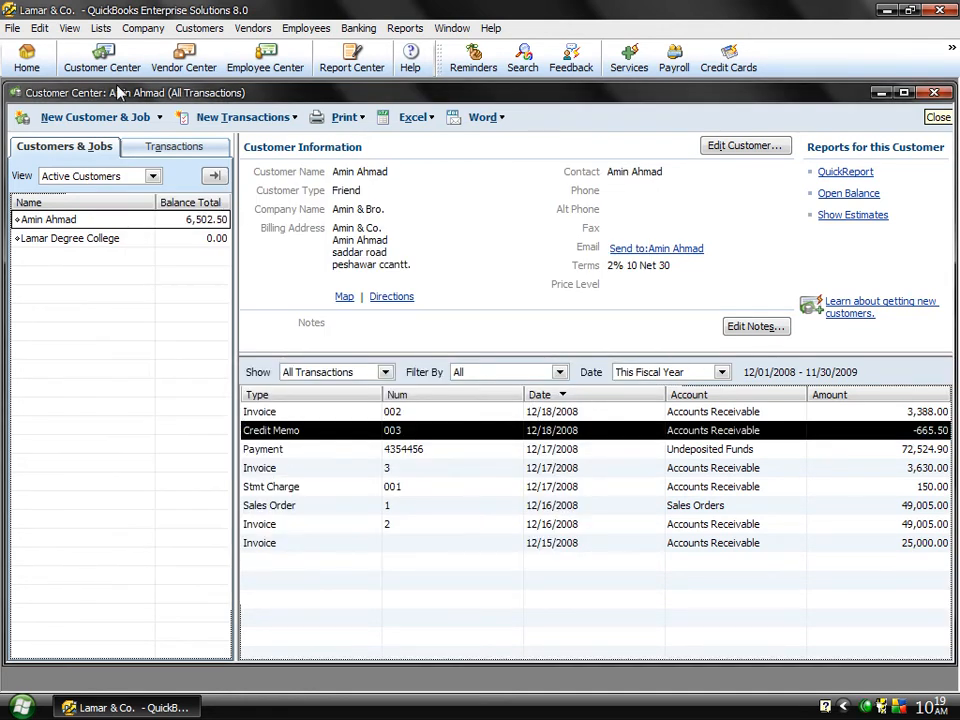
Step: Create another credit memo for the same customer with the Keyboard item at quantity 2
{"action": "left_click", "coordinate": [208, 30]}
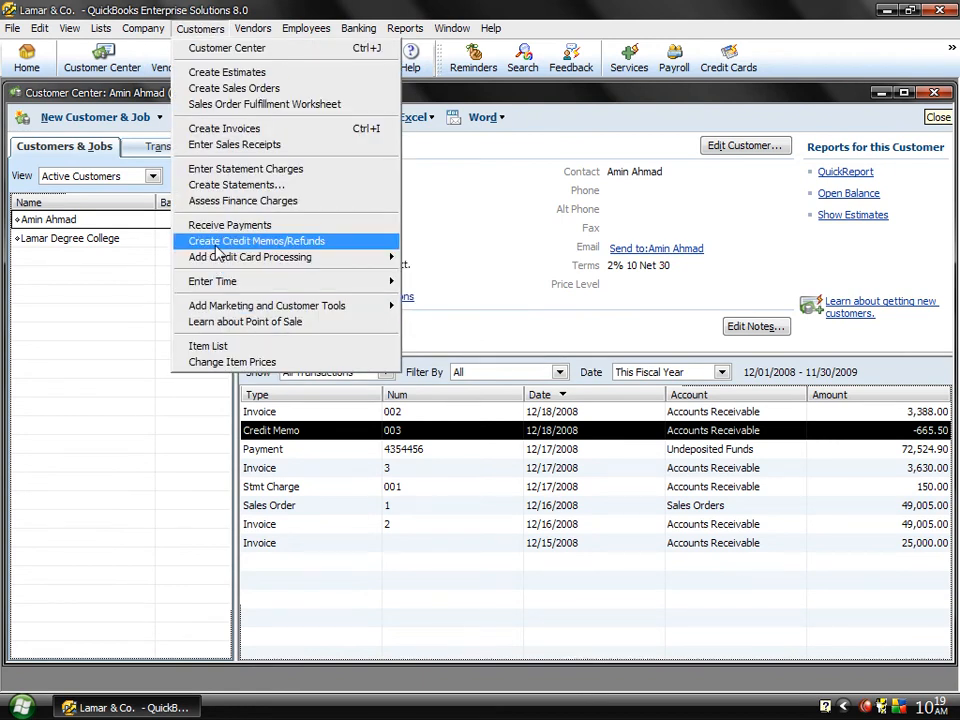
{"action": "left_click", "coordinate": [214, 243]}
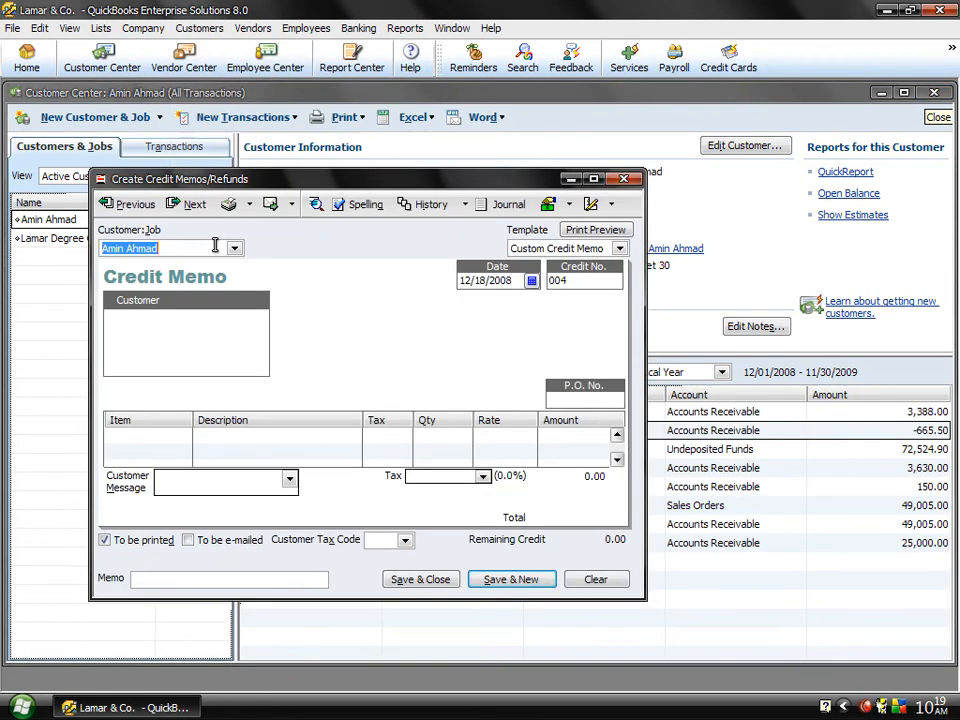
{"action": "left_click", "coordinate": [185, 436]}
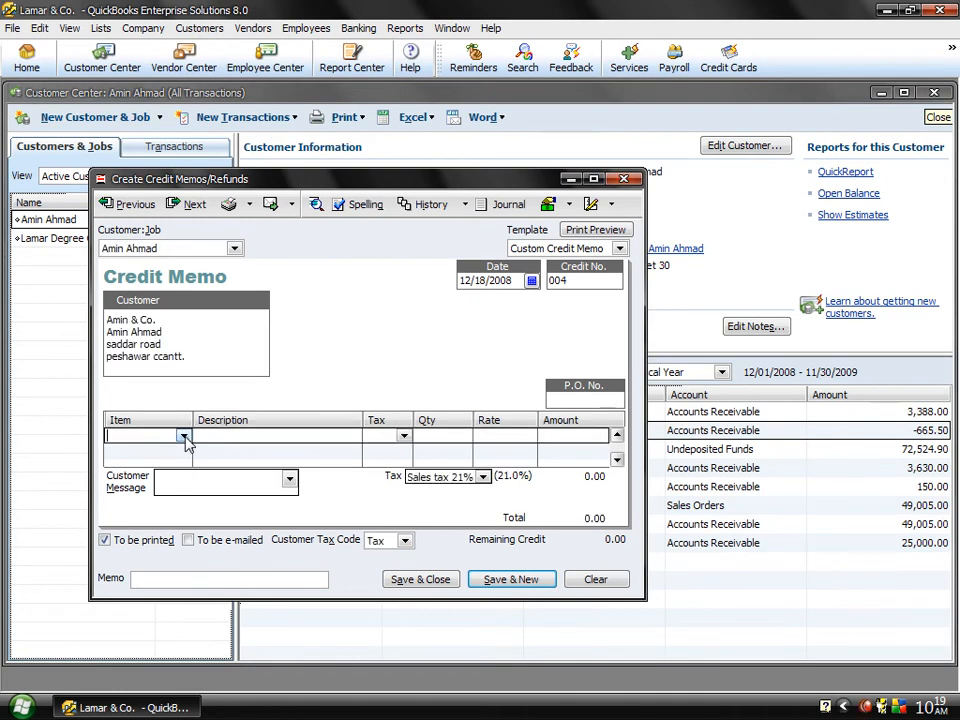
{"action": "left_click", "coordinate": [184, 435]}
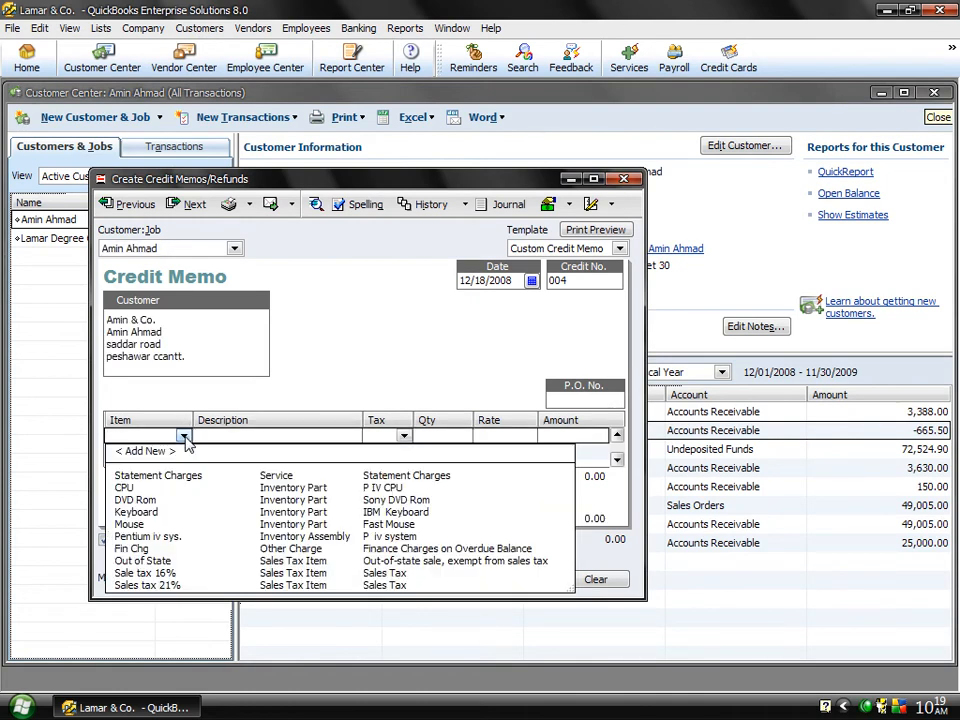
{"action": "left_click", "coordinate": [138, 512]}
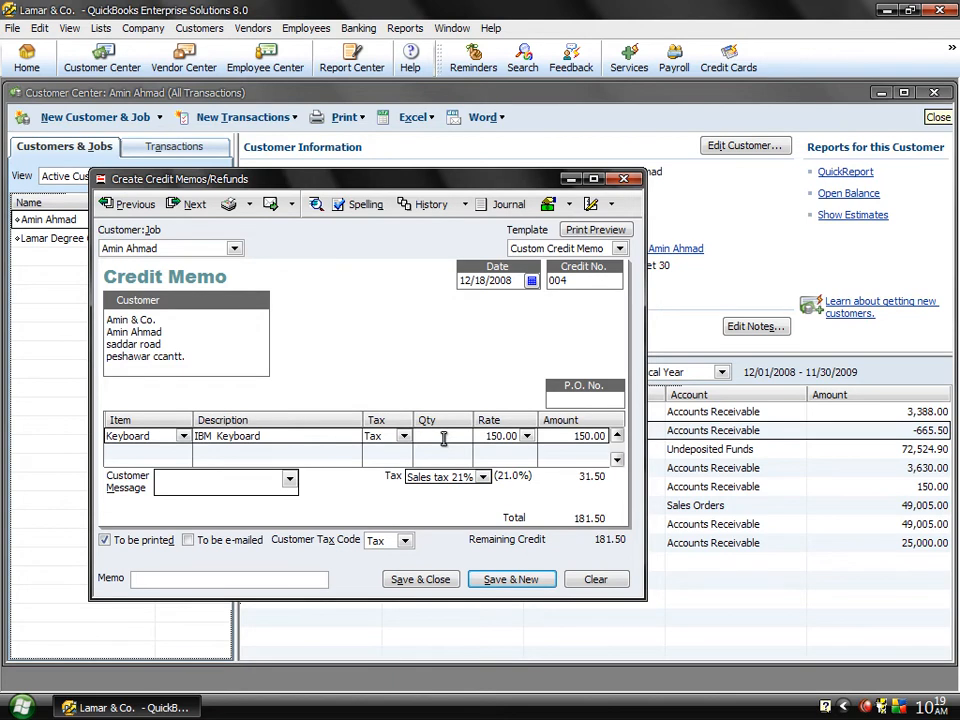
{"action": "type", "text": "2"}
{"action": "key", "text": "Tab"}
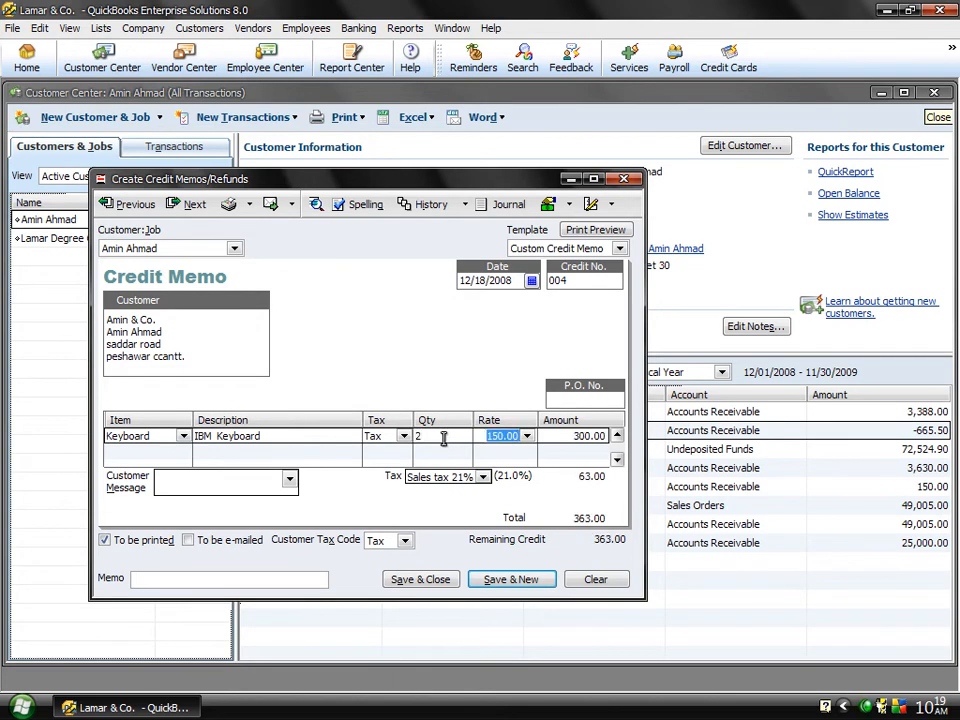
Step: Save and close the credit memo, applying its credit to the customer's 12/17/2008 invoice for 3,630.00
{"action": "left_click", "coordinate": [418, 580]}
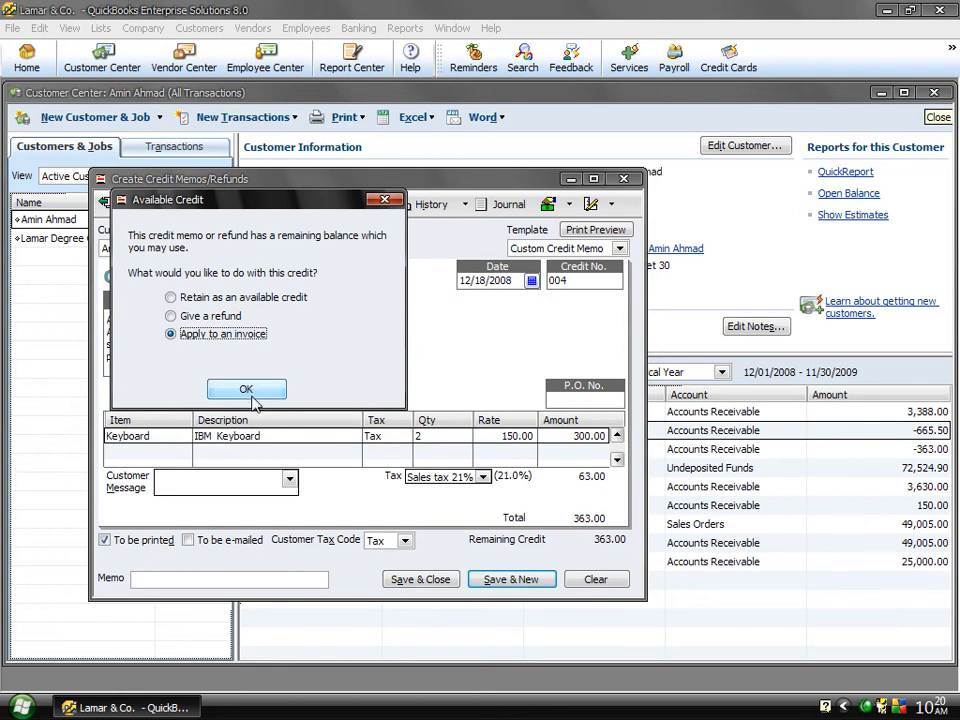
{"action": "left_click", "coordinate": [248, 388]}
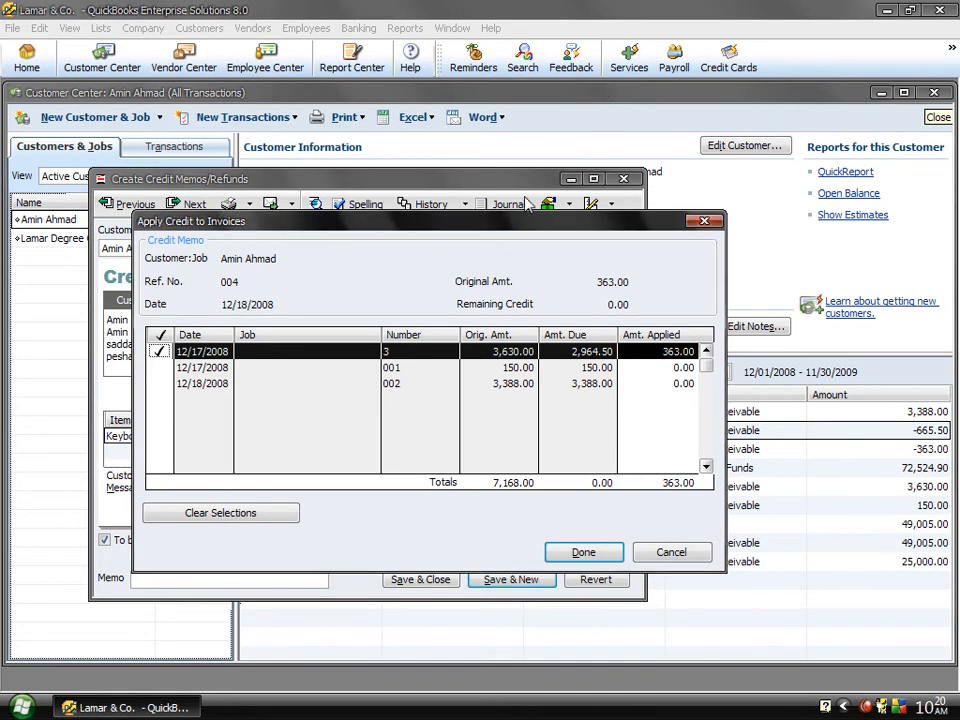
{"action": "left_click_drag", "start_coordinate": [447, 221], "coordinate": [475, 221]}
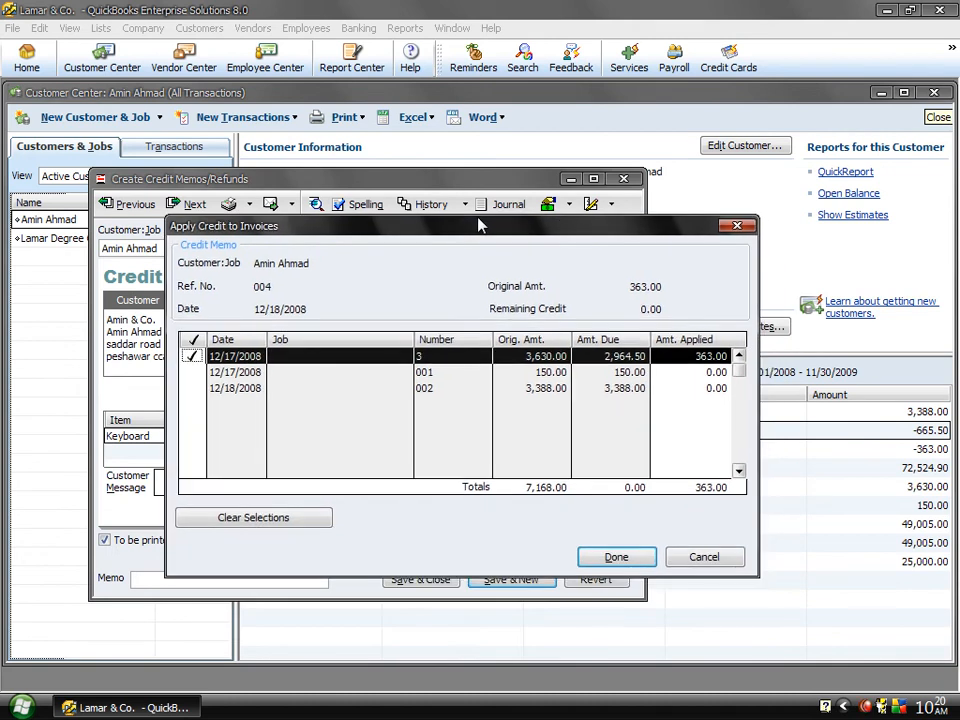
{"action": "left_click", "coordinate": [432, 393]}
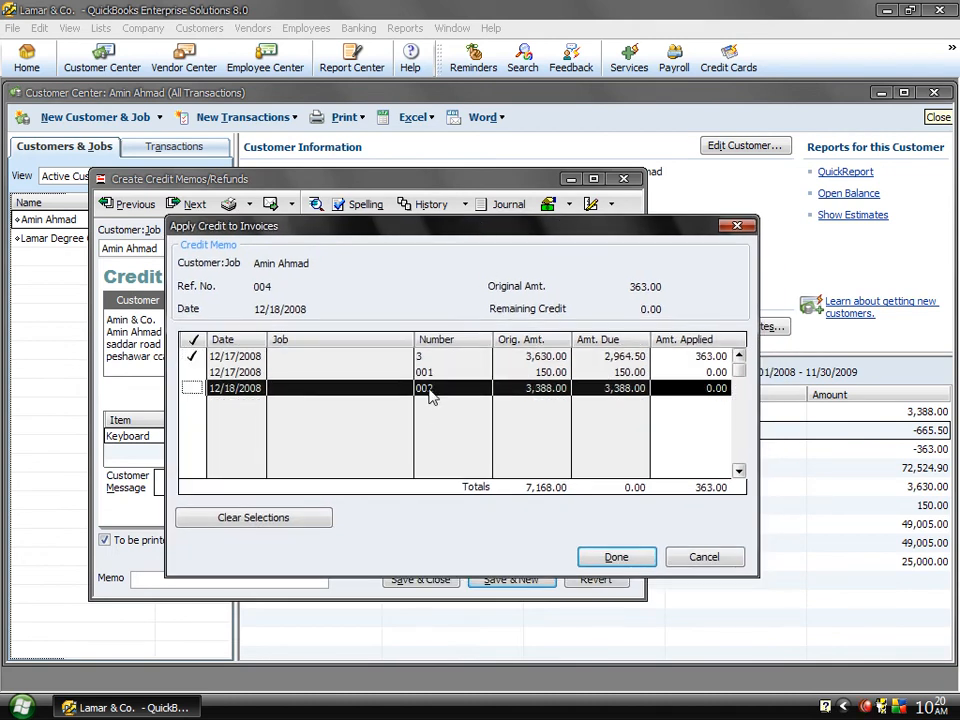
{"action": "left_click", "coordinate": [601, 565]}
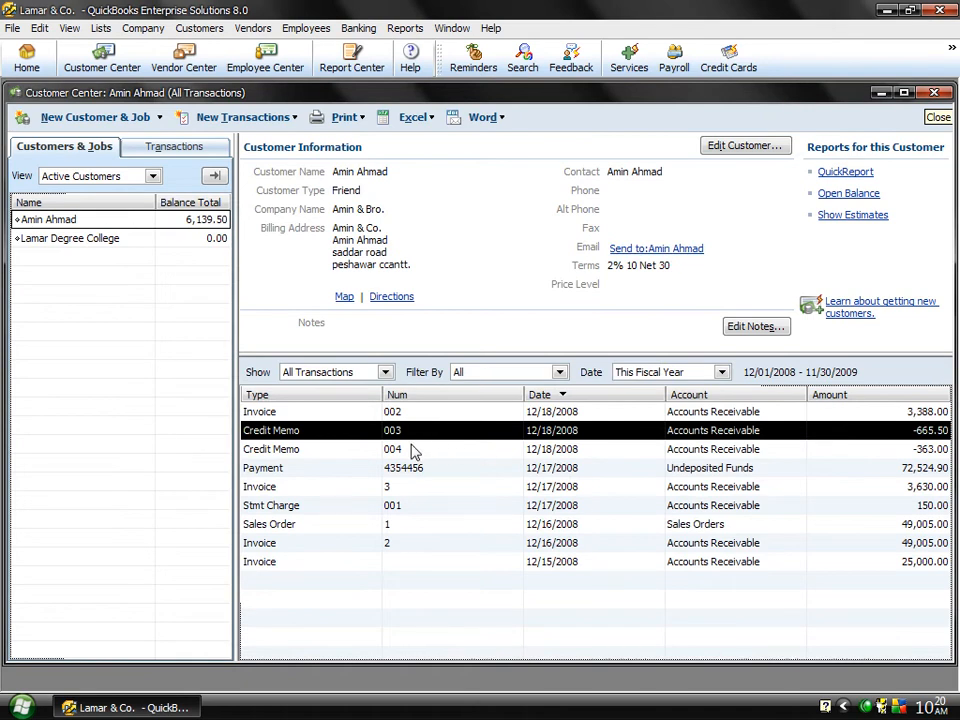
Step: Review the customer's 12/18/2008 invoice for 3,388.00 from the transaction list, and close it
{"action": "left_click", "coordinate": [314, 414]}
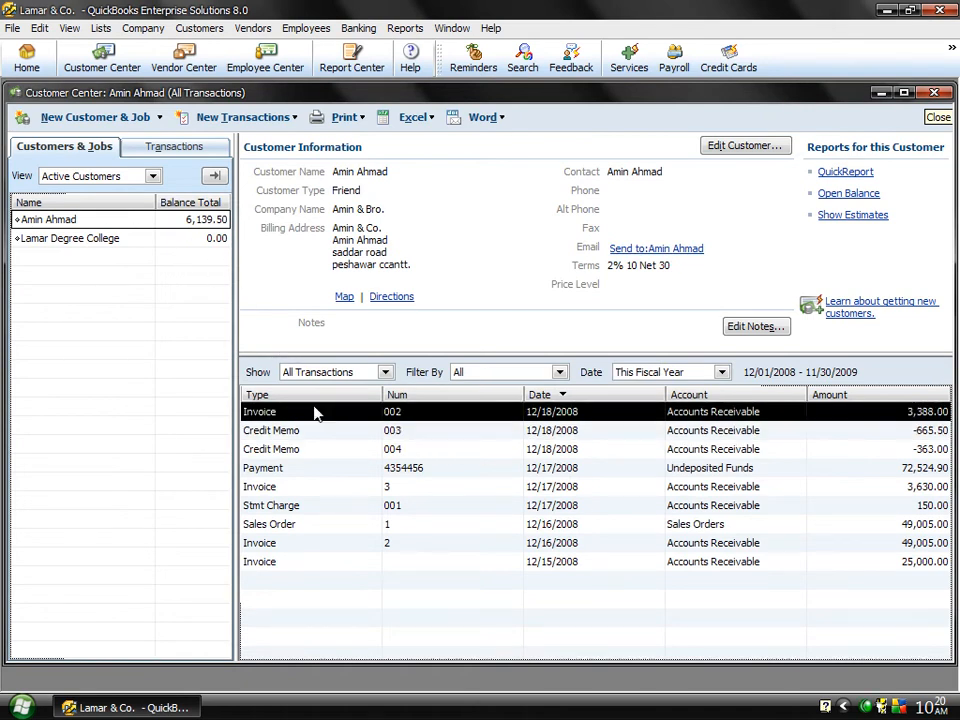
{"action": "double_click", "coordinate": [314, 414]}
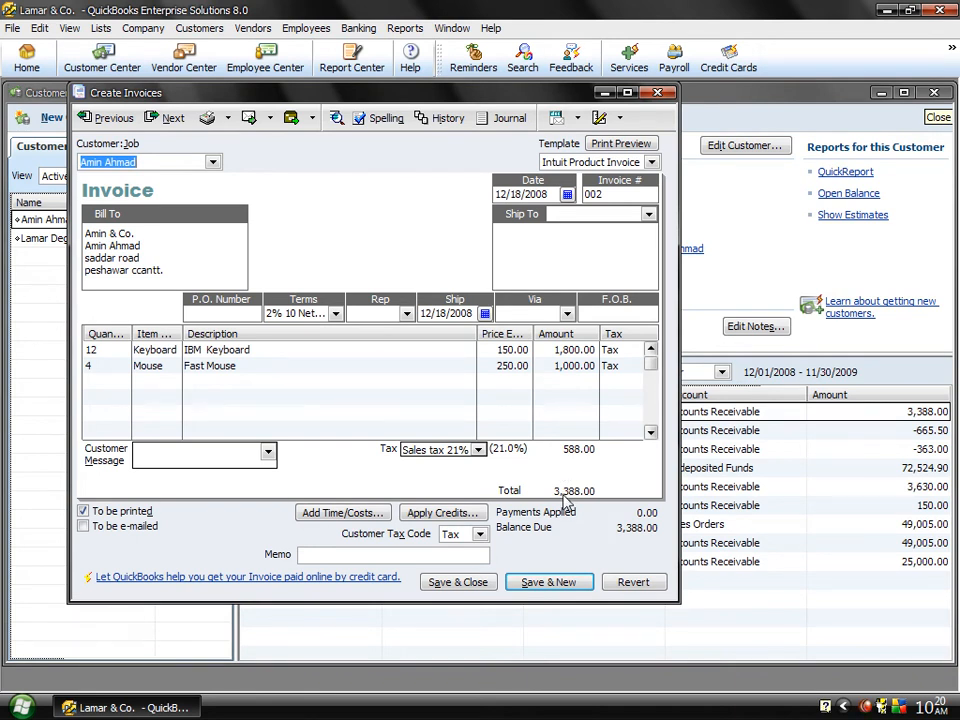
{"action": "left_click", "coordinate": [664, 93]}
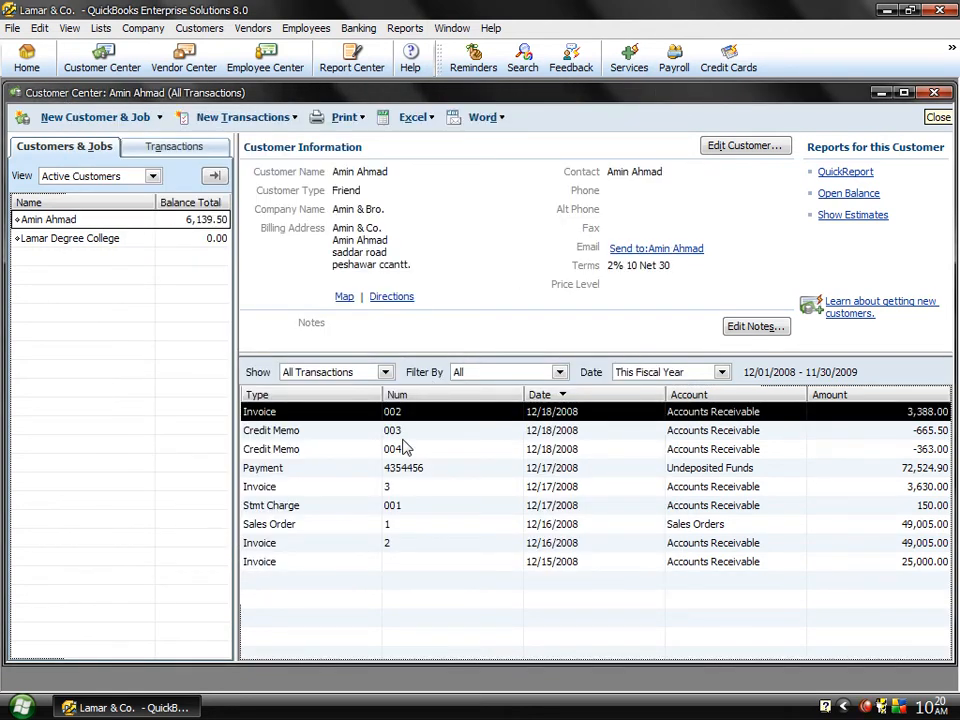
Step: Create an invoice for Lamar Degree College that includes everything on its 12/16/2008 sales order
{"action": "left_click", "coordinate": [212, 29]}
{"action": "left_click", "coordinate": [255, 131]}
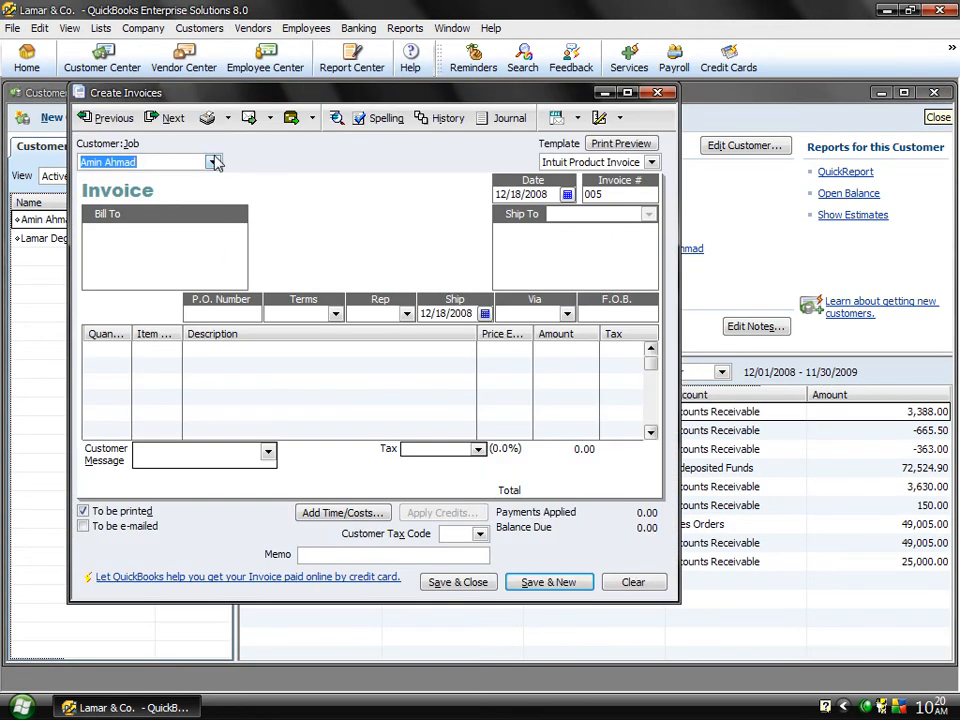
{"action": "left_click", "coordinate": [213, 162]}
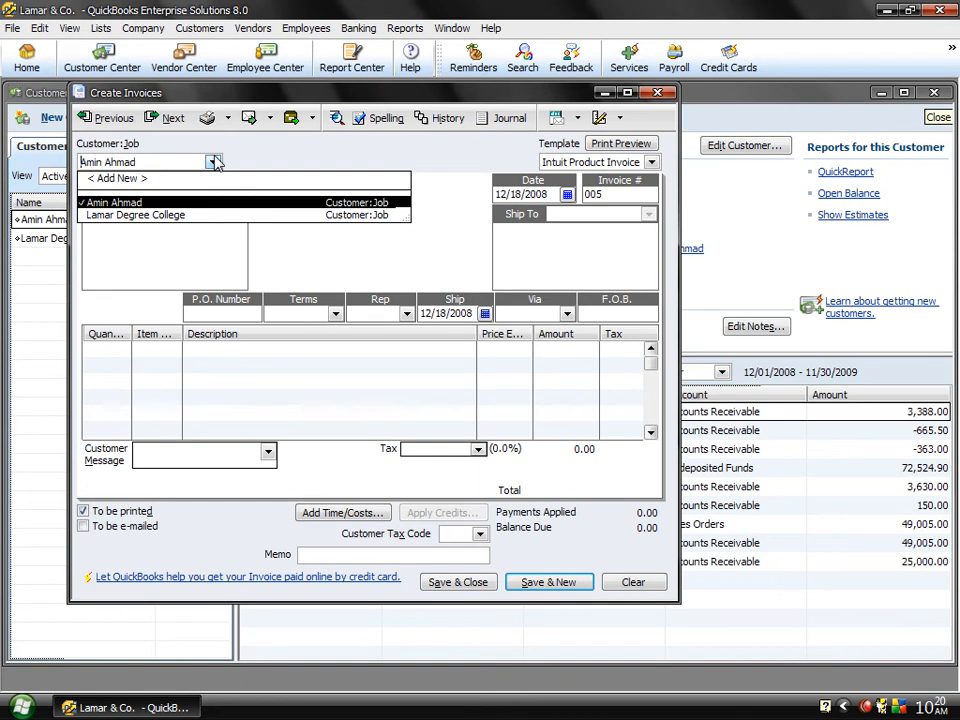
{"action": "left_click", "coordinate": [156, 217]}
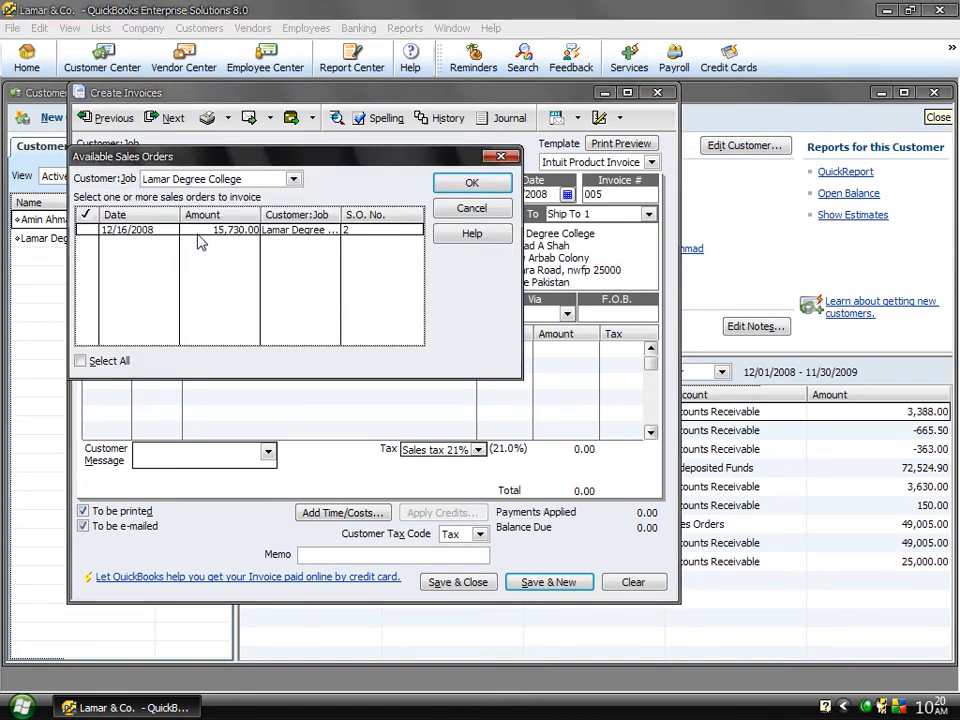
{"action": "left_click", "coordinate": [87, 230]}
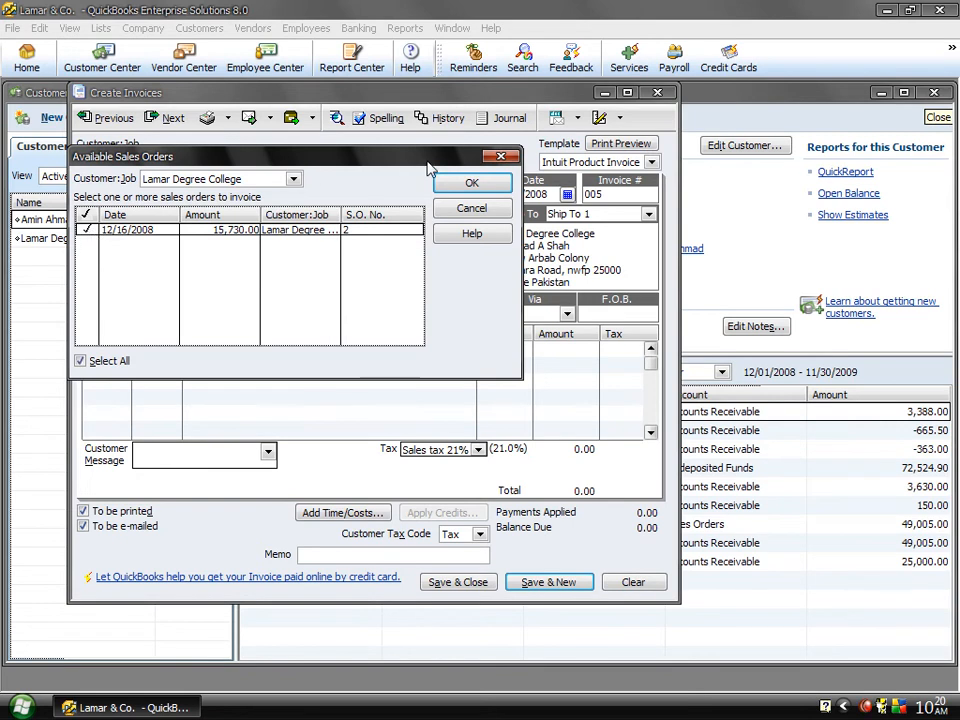
{"action": "left_click", "coordinate": [466, 188]}
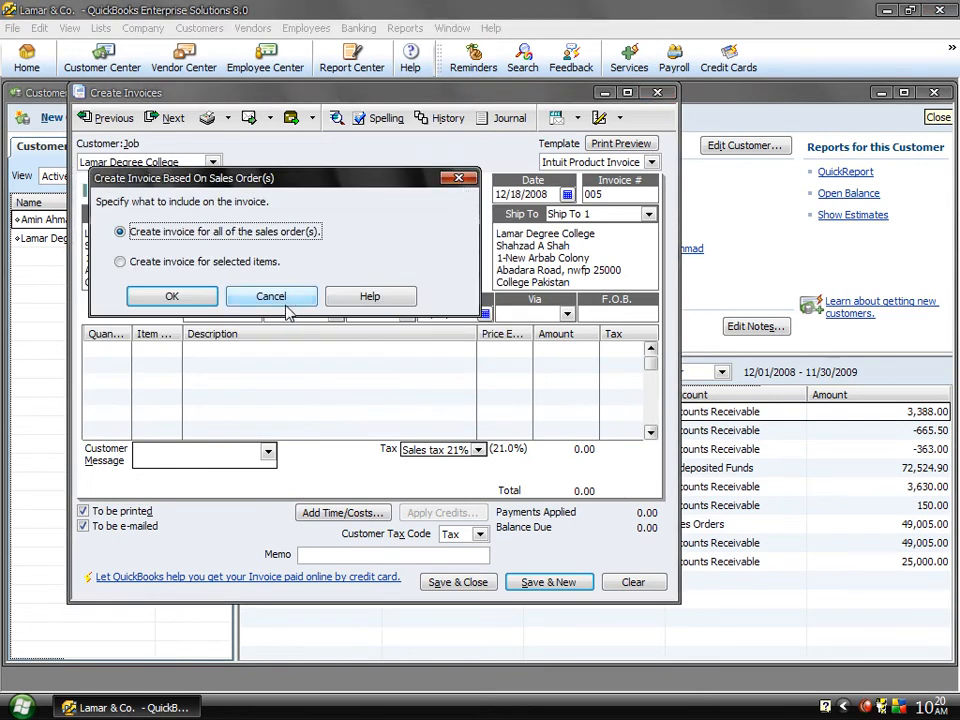
{"action": "left_click", "coordinate": [171, 298]}
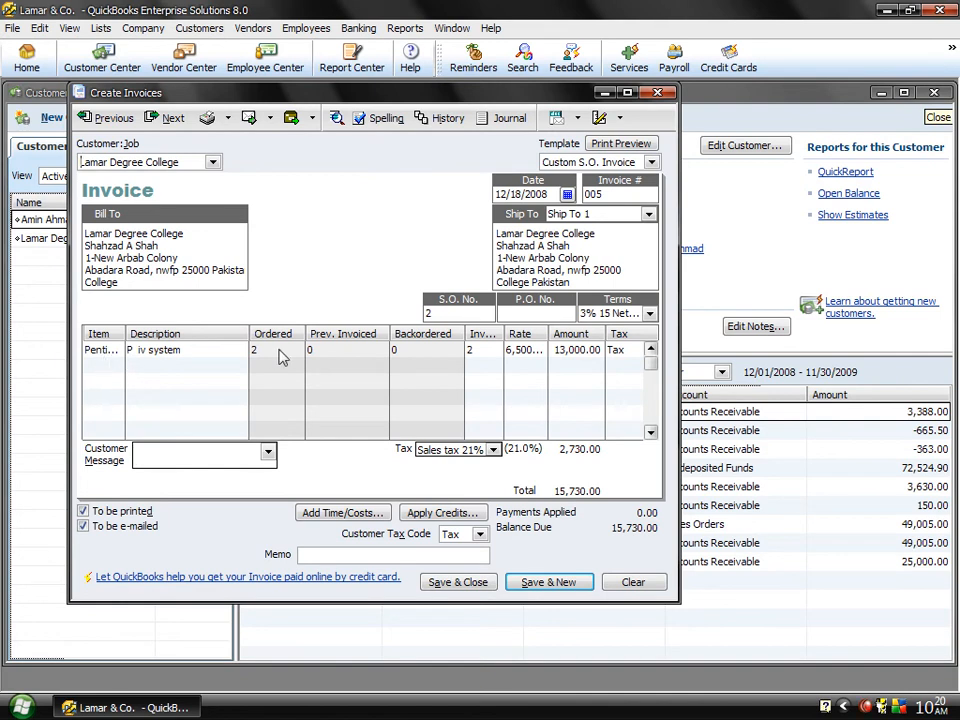
Step: Save and close the invoice, ignoring all spelling suggestions, and show Lamar Degree College's transactions
{"action": "left_click", "coordinate": [476, 586]}
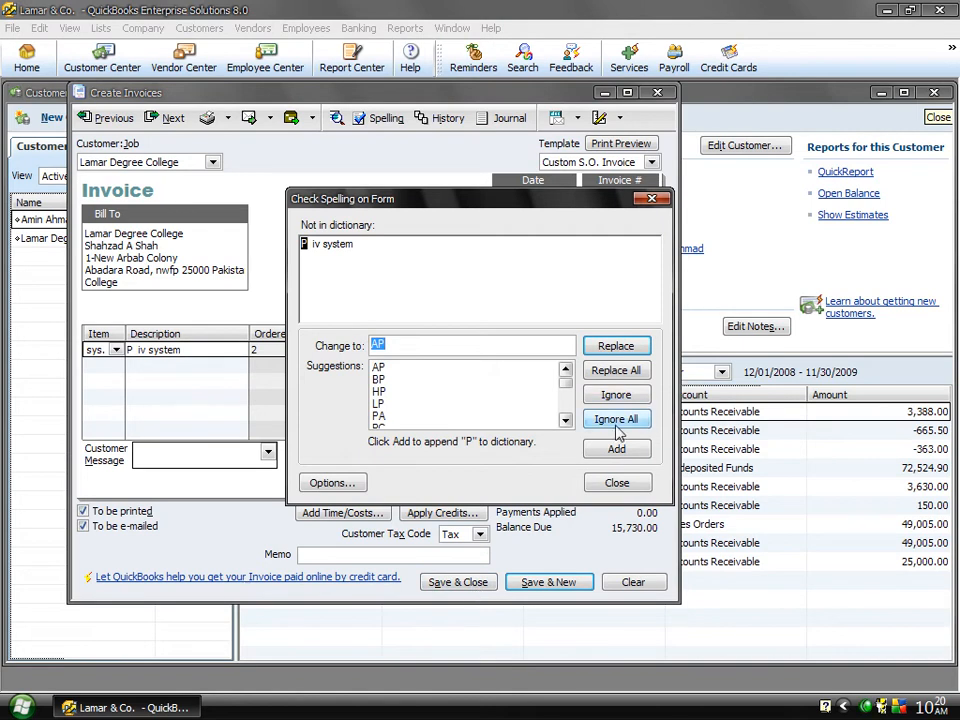
{"action": "left_click", "coordinate": [617, 420]}
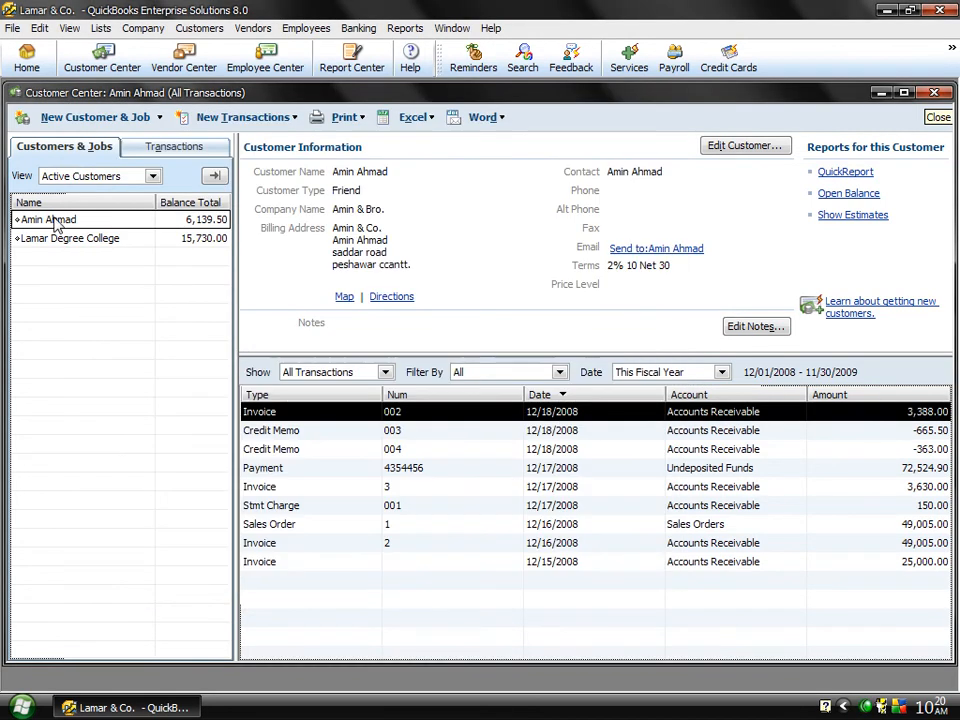
{"action": "left_click", "coordinate": [86, 242]}
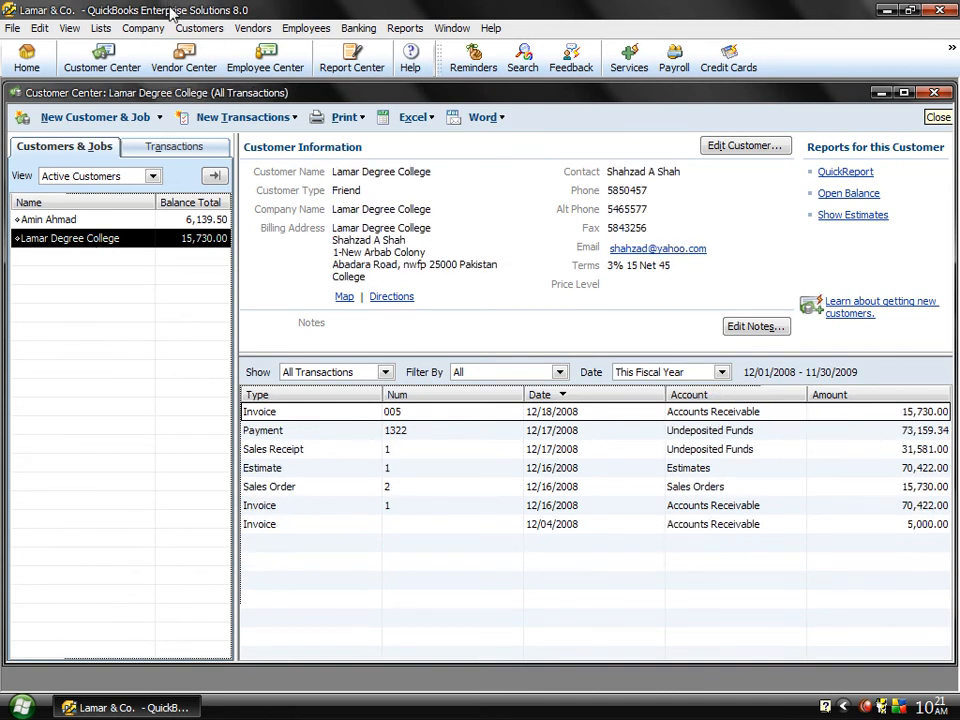
Step: Create a credit memo for Lamar Degree College with the CPU item at quantity 1, and change the item to Pentium iv sys
{"action": "left_click", "coordinate": [203, 30]}
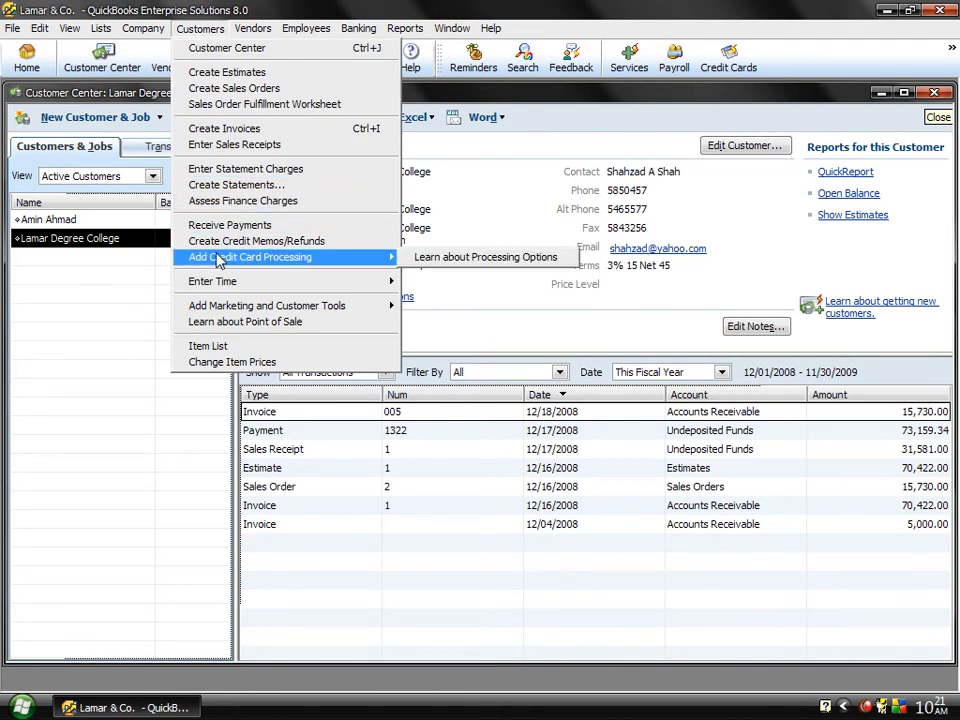
{"action": "left_click", "coordinate": [219, 243]}
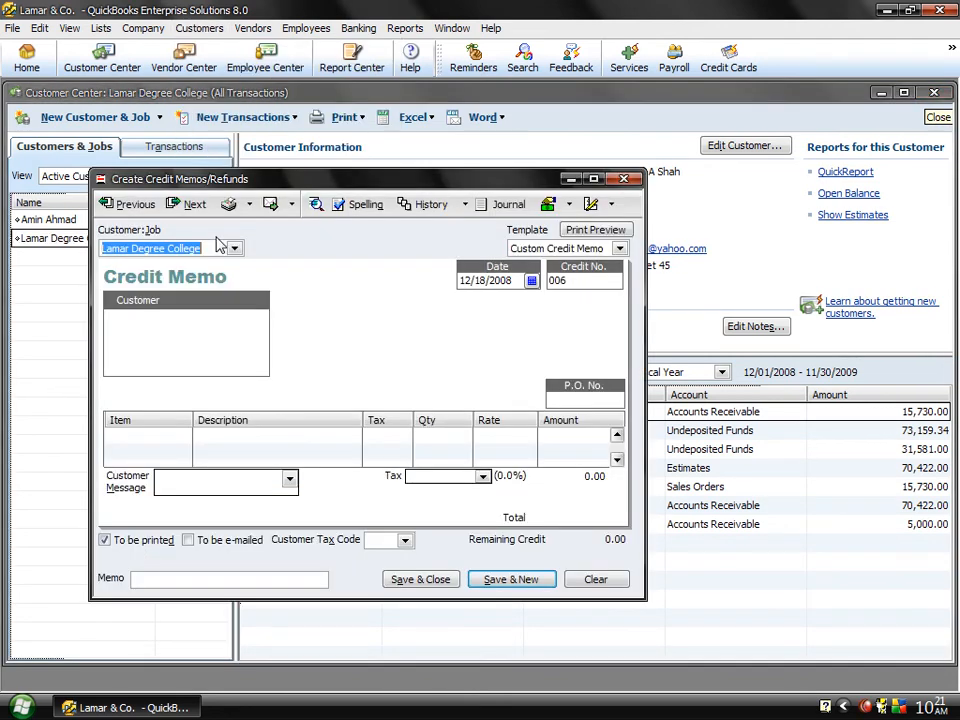
{"action": "left_click", "coordinate": [178, 432]}
{"action": "left_click", "coordinate": [183, 435]}
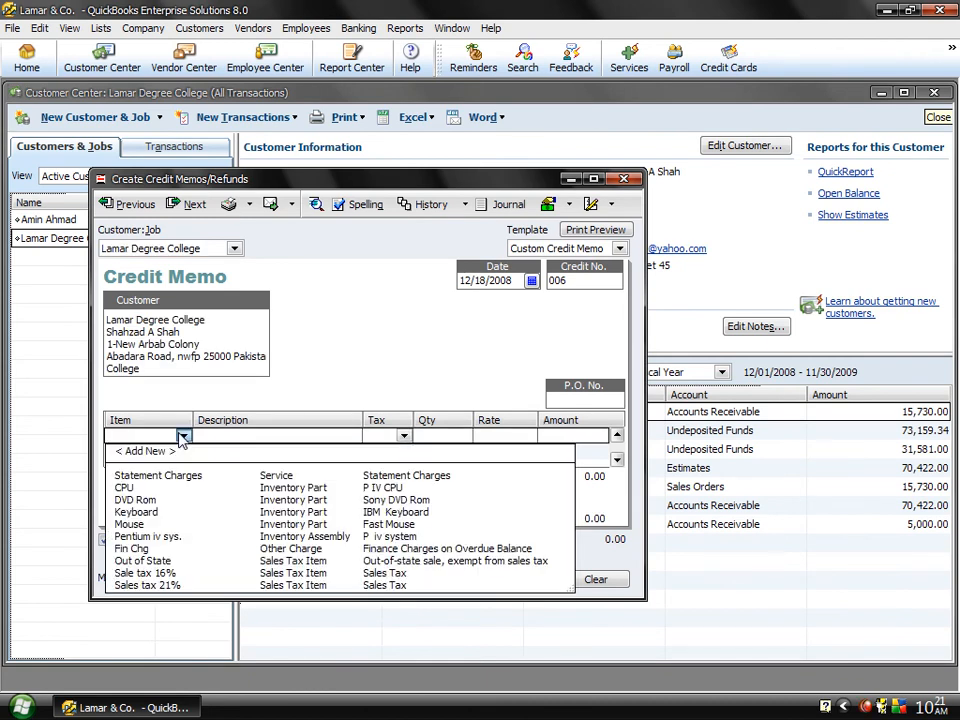
{"action": "left_click", "coordinate": [125, 488]}
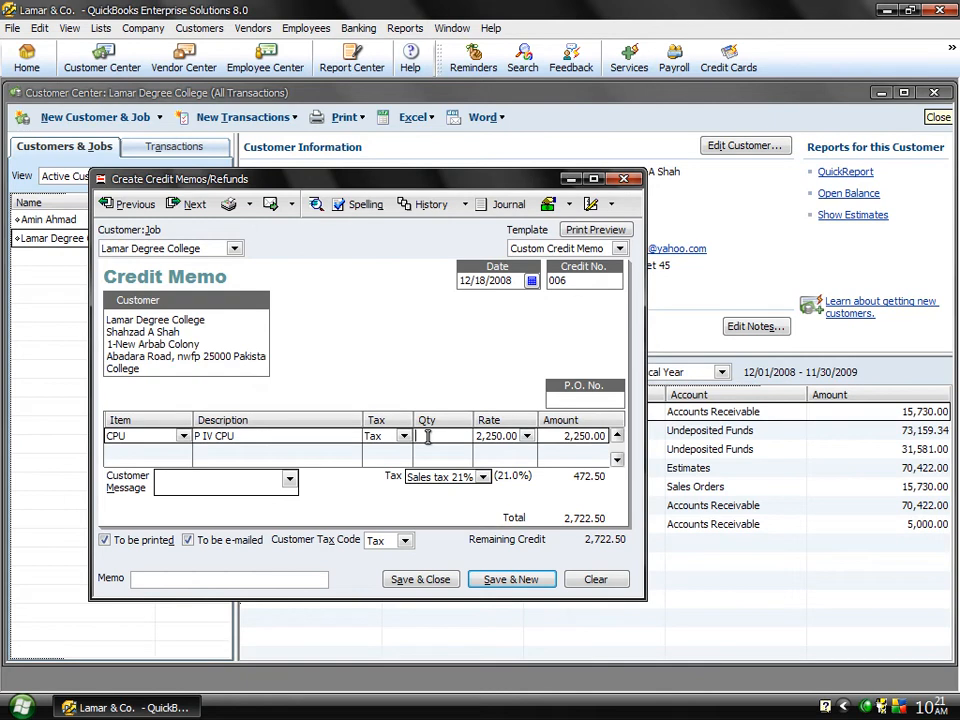
{"action": "type", "text": "1"}
{"action": "key", "text": "Tab"}
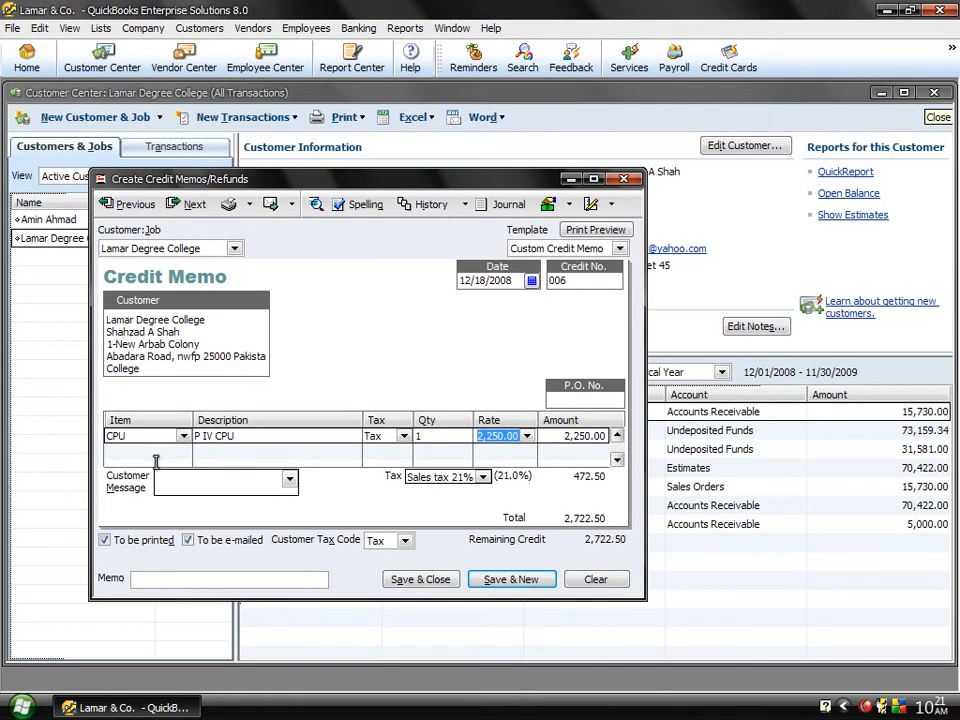
{"action": "left_click", "coordinate": [183, 437]}
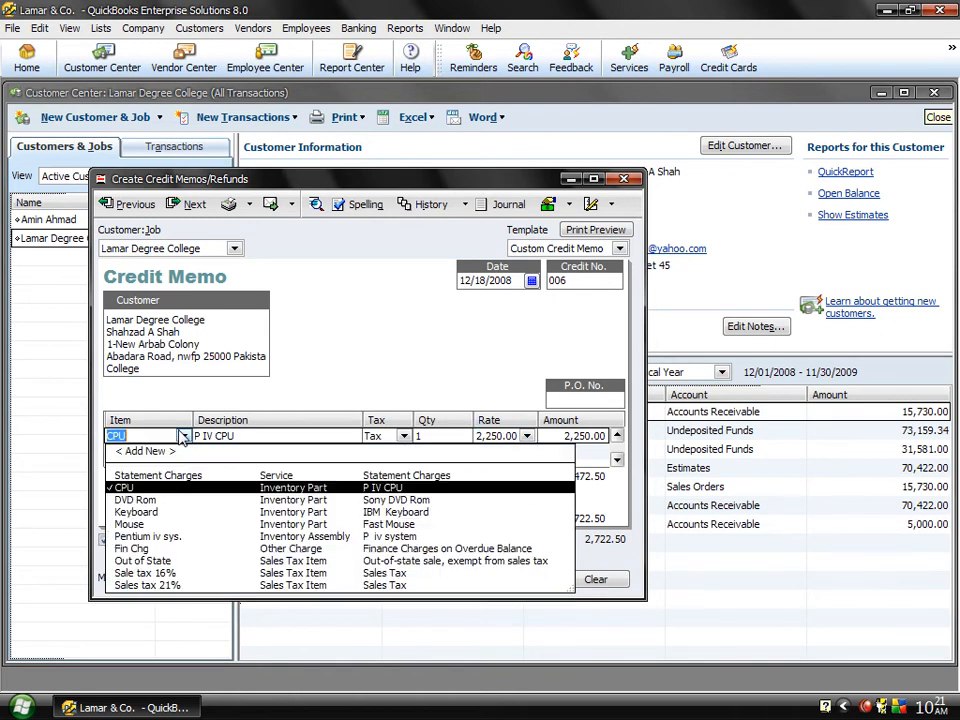
{"action": "left_click", "coordinate": [140, 537]}
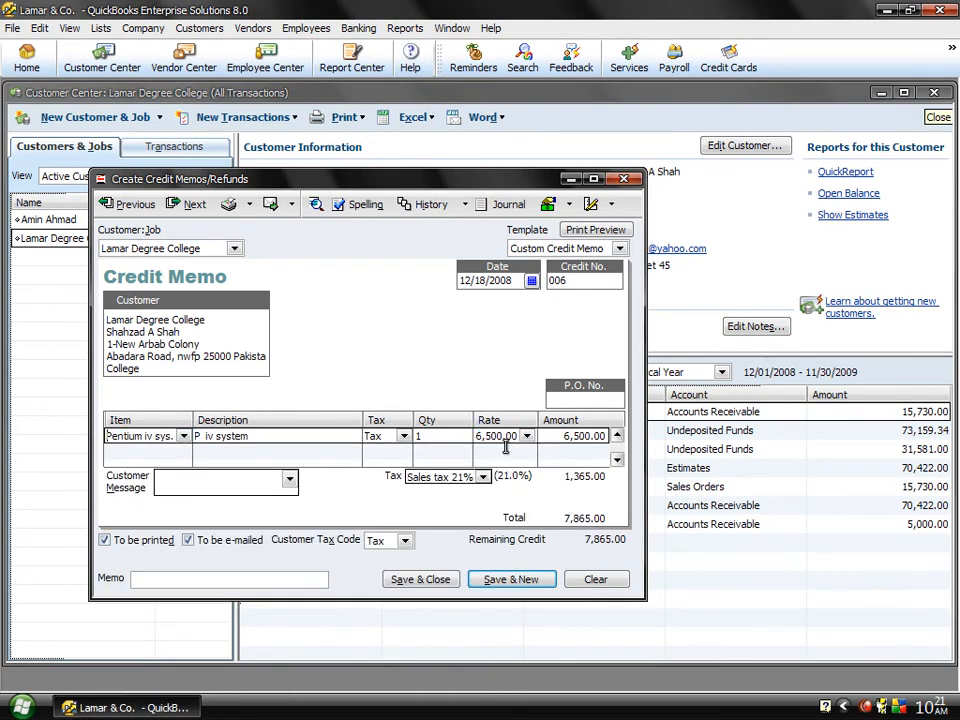
Step: Save the credit memo, ignoring all spelling suggestions, and apply its credit to Lamar Degree College's 12/18/2008 invoice for 15,730.00
{"action": "left_click", "coordinate": [520, 579]}
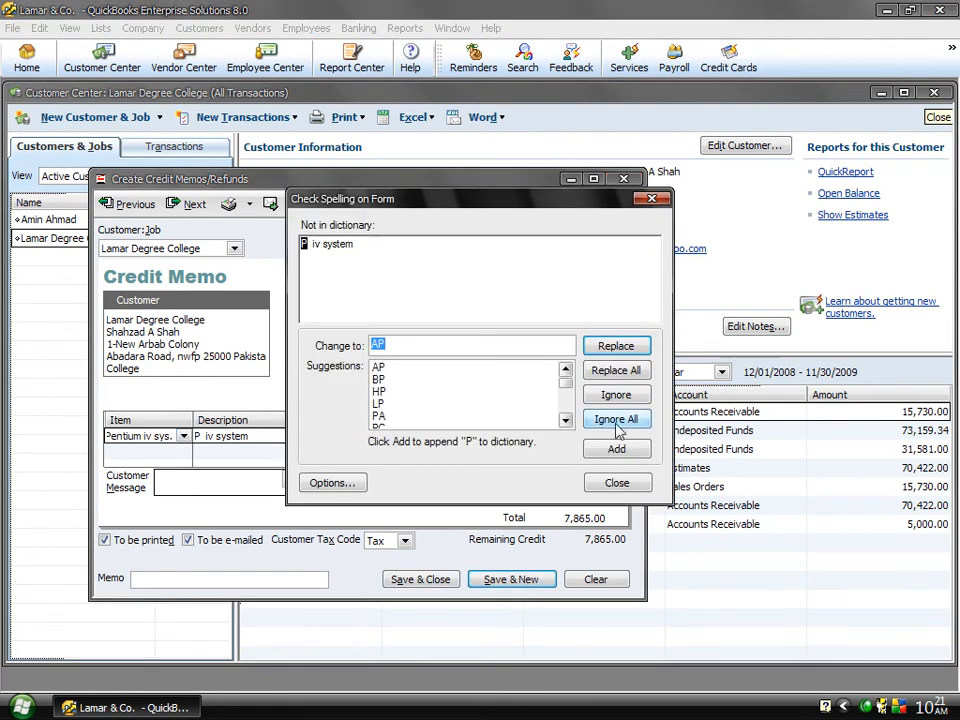
{"action": "left_click", "coordinate": [600, 420]}
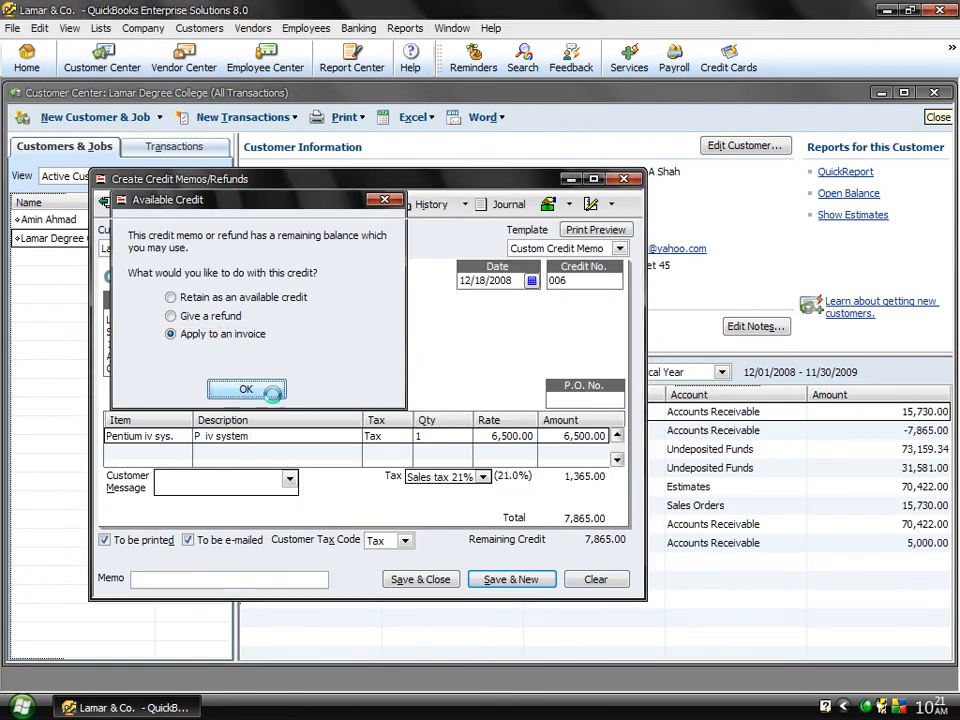
{"action": "left_click", "coordinate": [262, 389]}
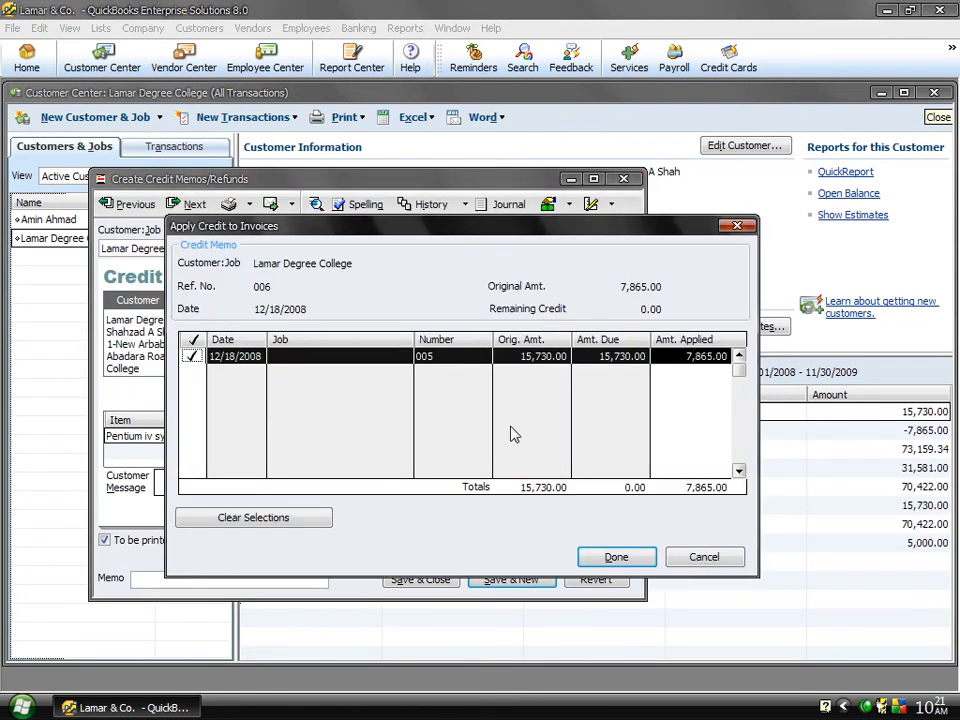
{"action": "left_click", "coordinate": [615, 557]}
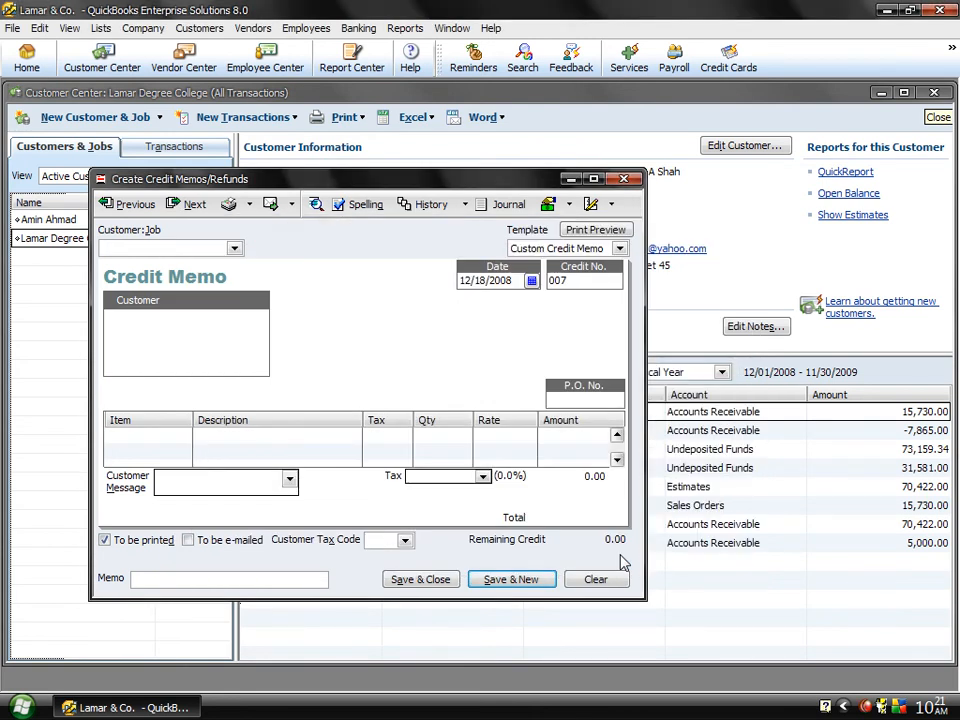
Step: Close the blank credit memo form, select Lamar Degree College's 12/18/2008 credit memo in its transactions, and close the Customer Center
{"action": "left_click", "coordinate": [622, 179]}
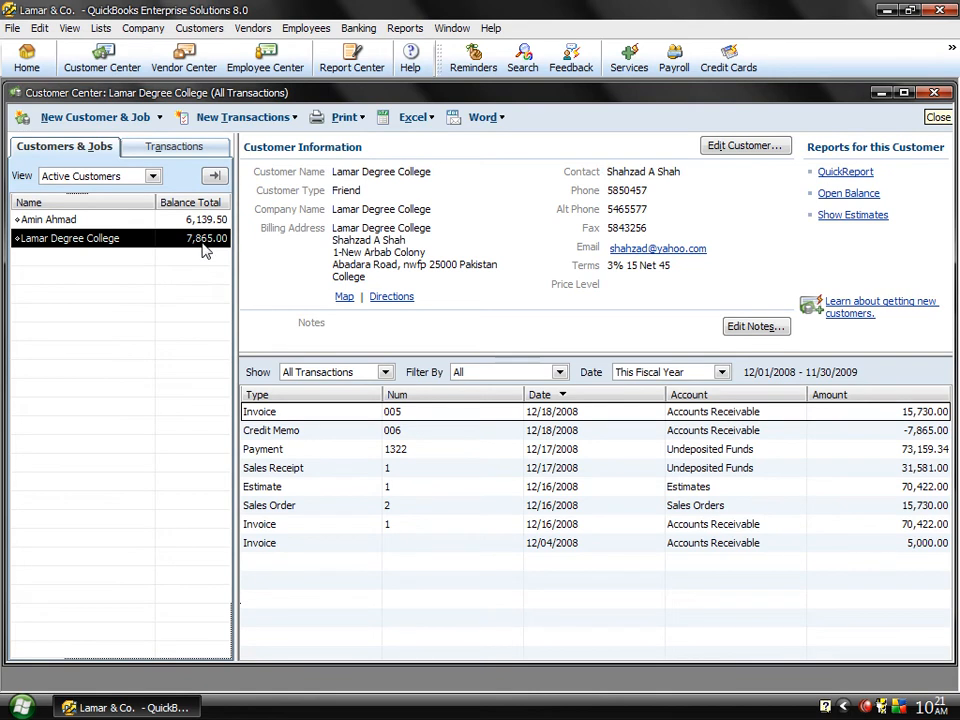
{"action": "left_click", "coordinate": [349, 437]}
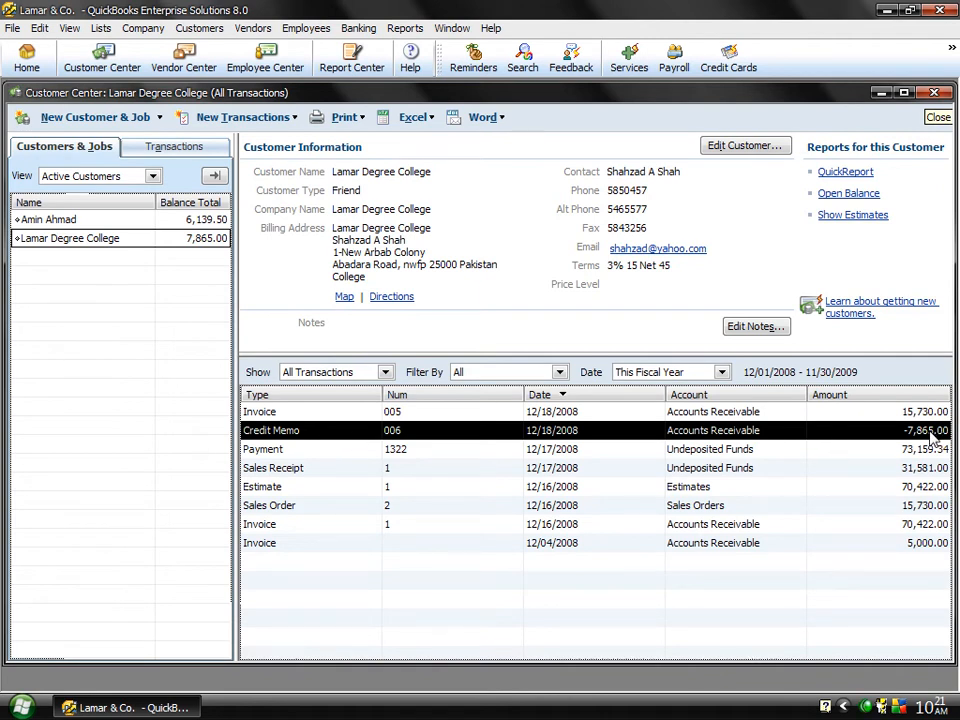
{"action": "left_click", "coordinate": [934, 93]}
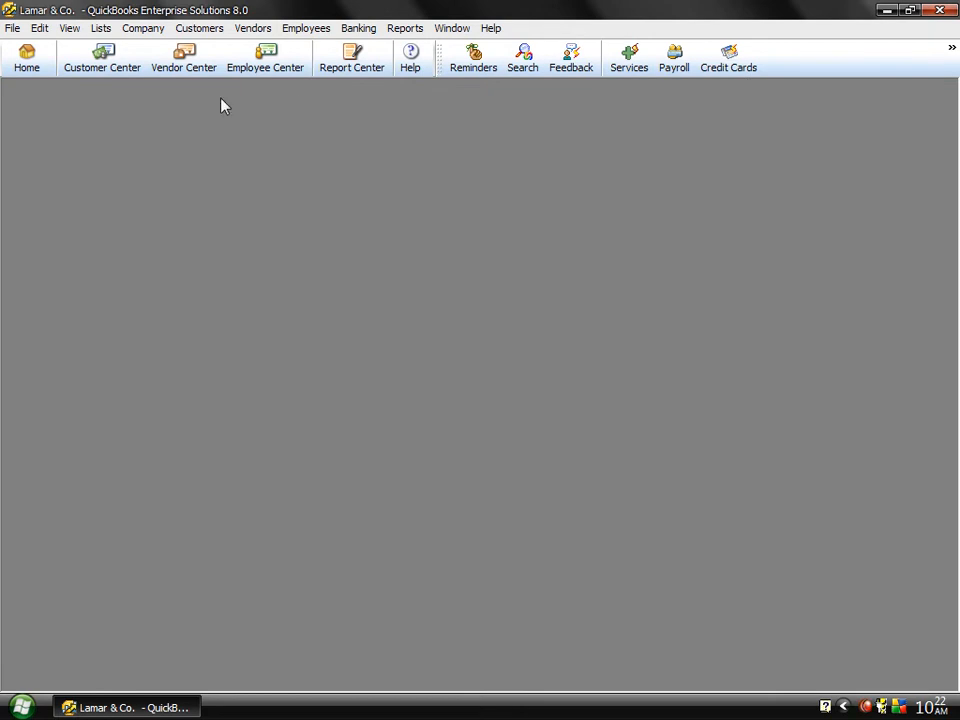
Step: Try to view the information about credit card processing options online, cancelling the internet connection request
{"action": "left_click", "coordinate": [204, 29]}
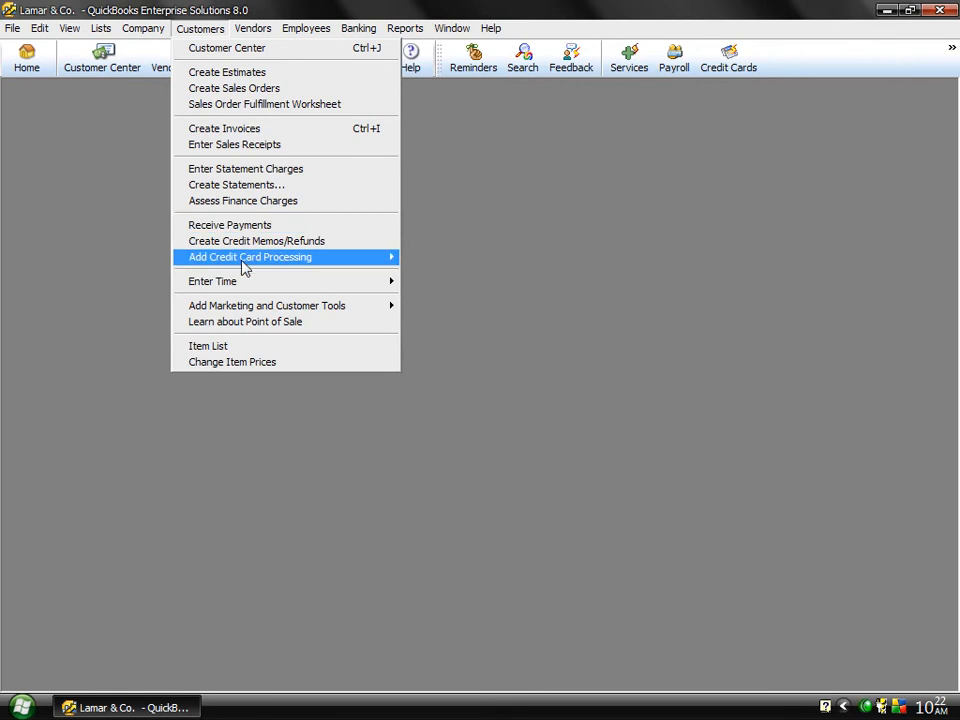
{"action": "mouse_move", "coordinate": [259, 263]}
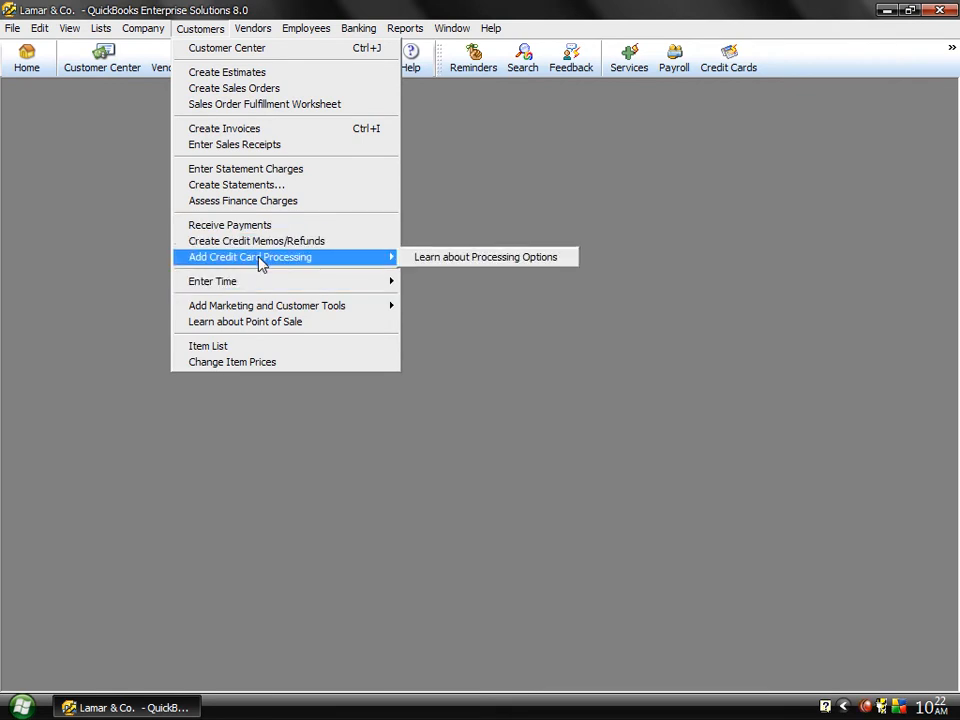
{"action": "left_click", "coordinate": [430, 265]}
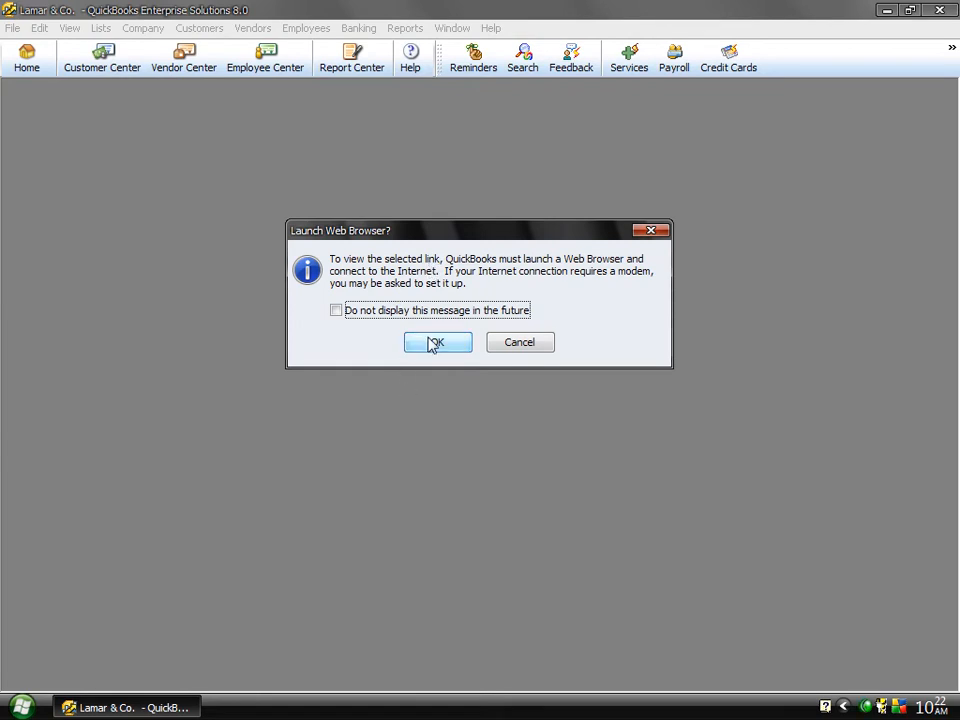
{"action": "left_click", "coordinate": [436, 342]}
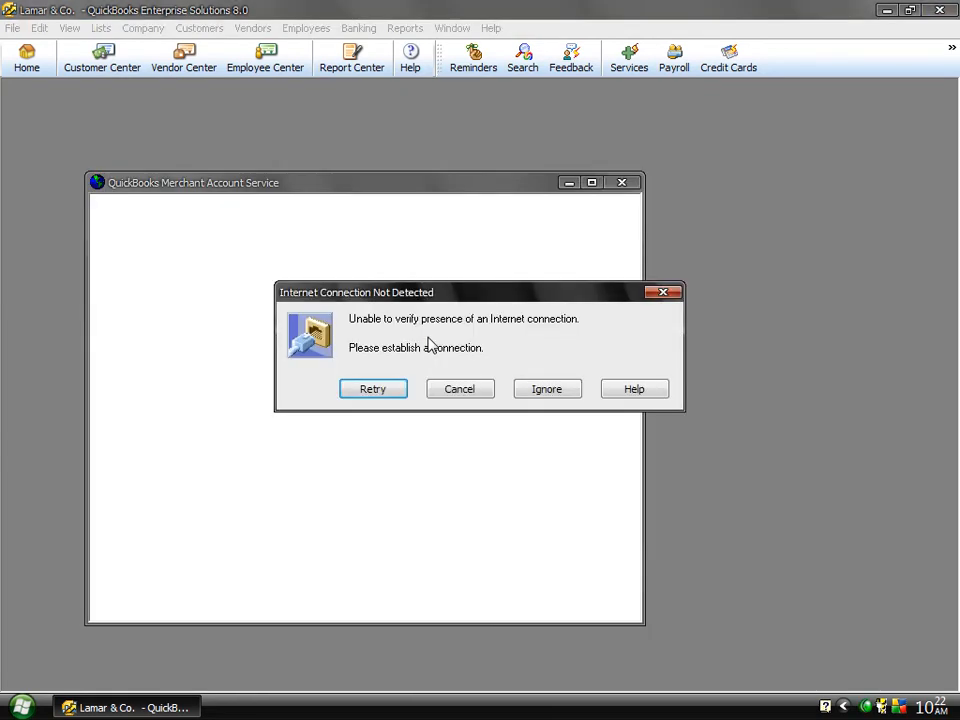
{"action": "left_click", "coordinate": [451, 390]}
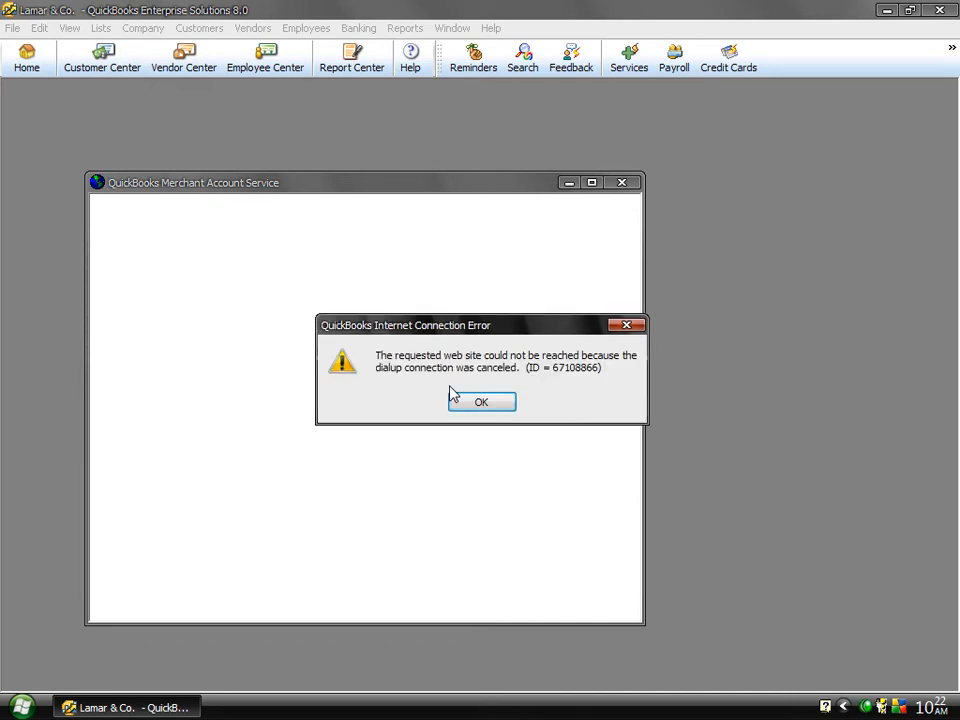
{"action": "left_click", "coordinate": [481, 403]}
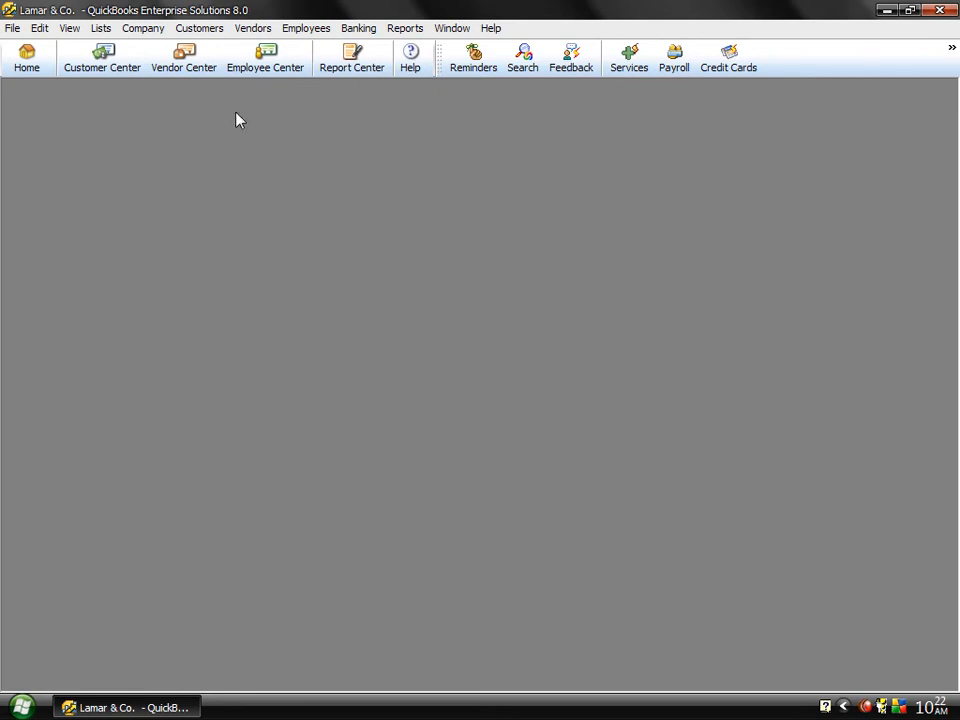
{"action": "left_click", "coordinate": [199, 30]}
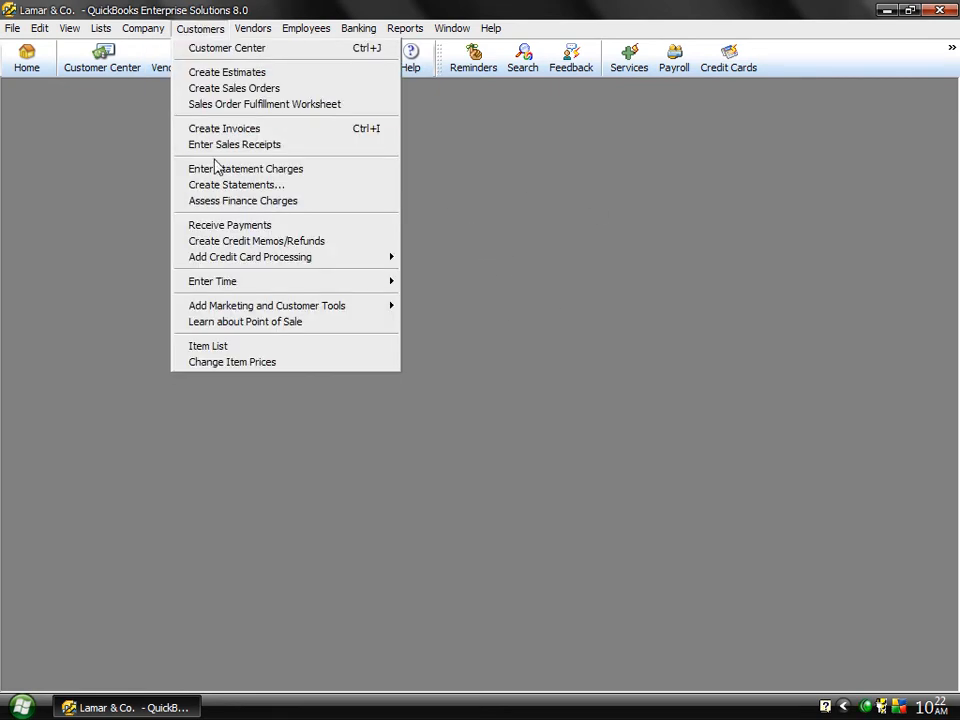
{"action": "mouse_move", "coordinate": [243, 292]}
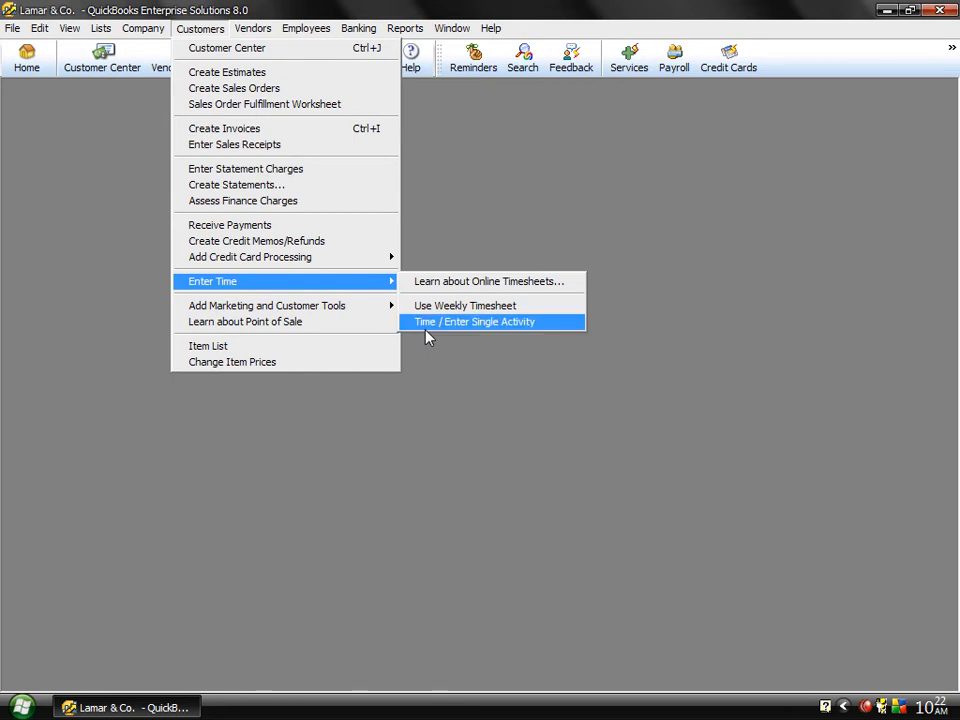
{"action": "left_click", "coordinate": [108, 119]}
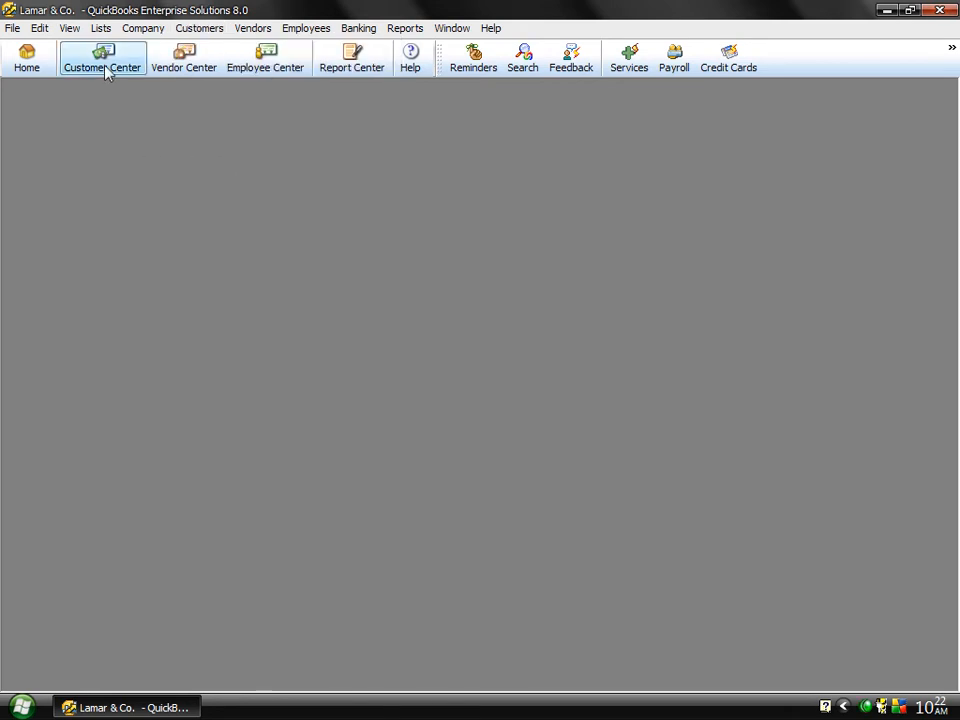
Step: Show the Customer Center and open a new single-activity time entry
{"action": "left_click", "coordinate": [104, 64]}
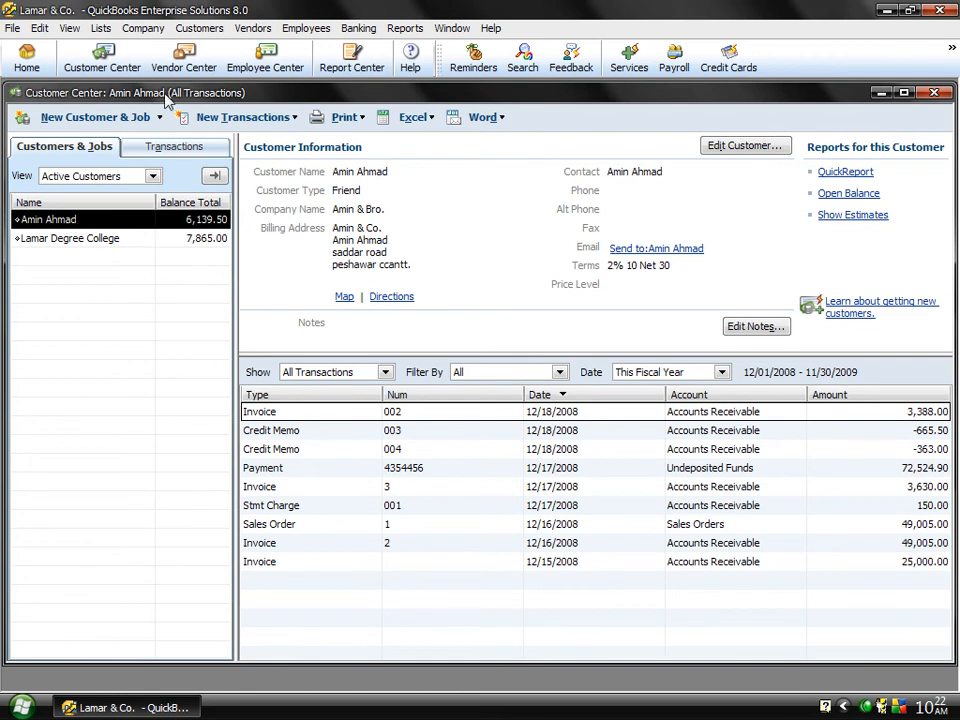
{"action": "left_click", "coordinate": [200, 28]}
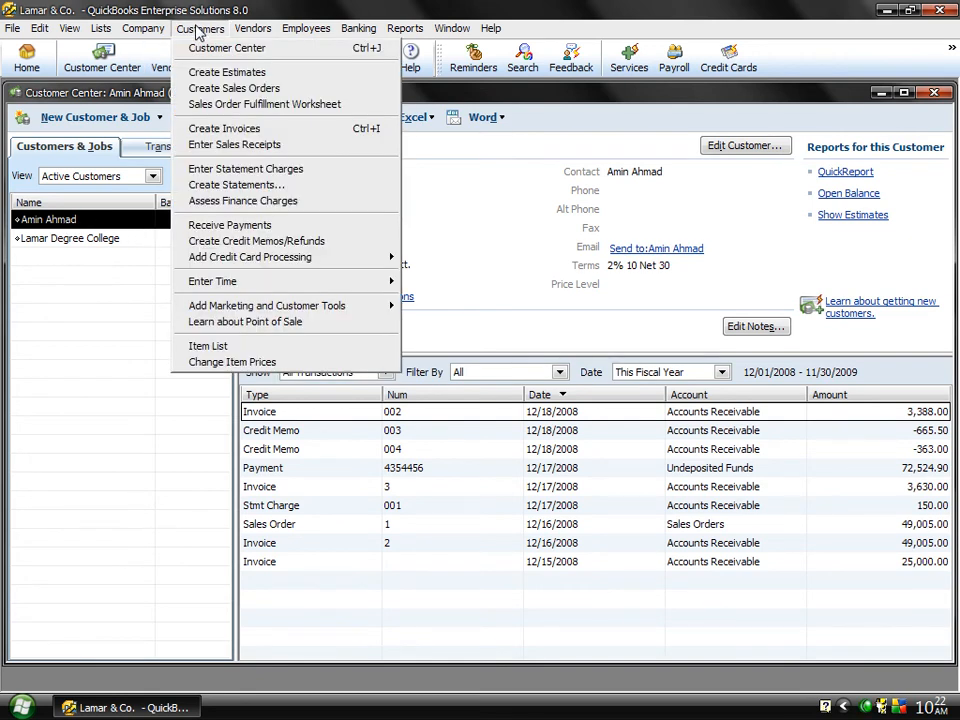
{"action": "mouse_move", "coordinate": [320, 283]}
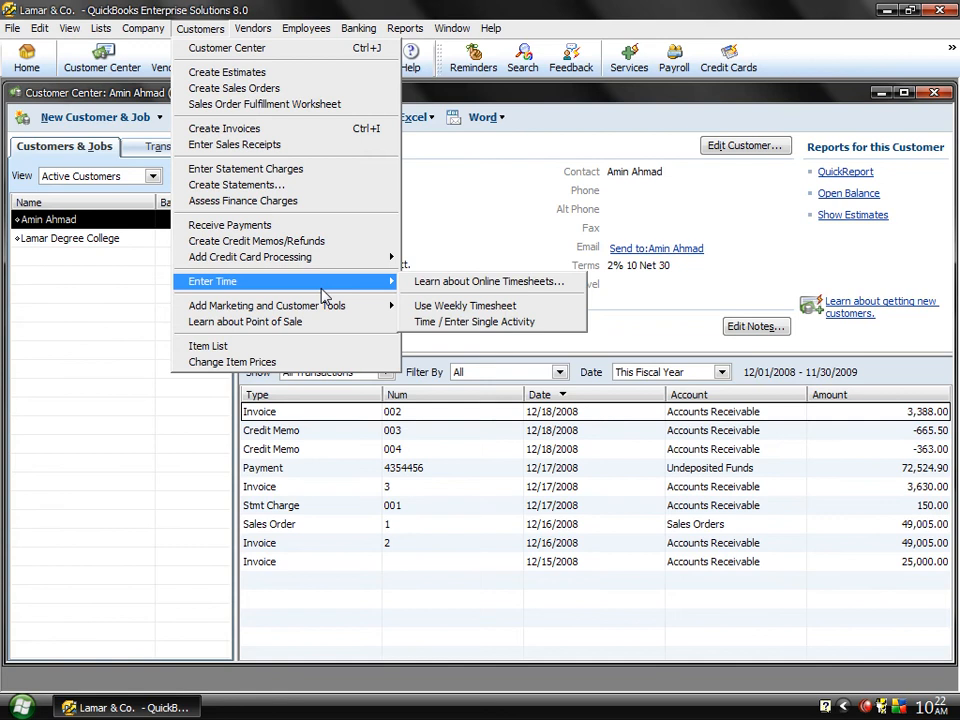
{"action": "left_click", "coordinate": [432, 321]}
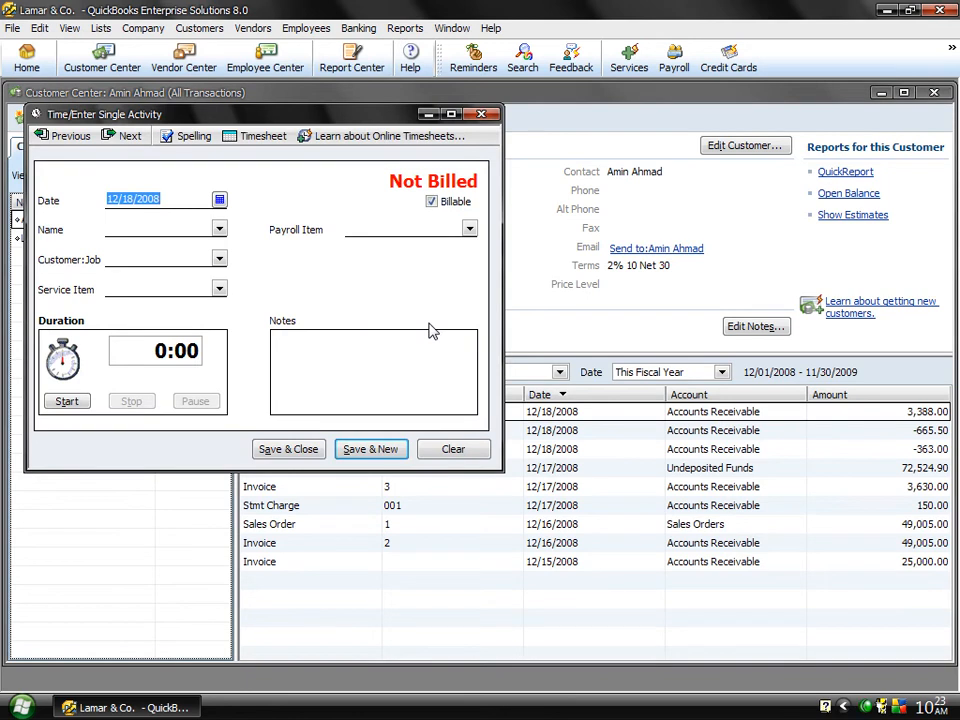
Step: Assign the time entry to the first listed customer and set its name to the first listed vendor
{"action": "left_click", "coordinate": [219, 260]}
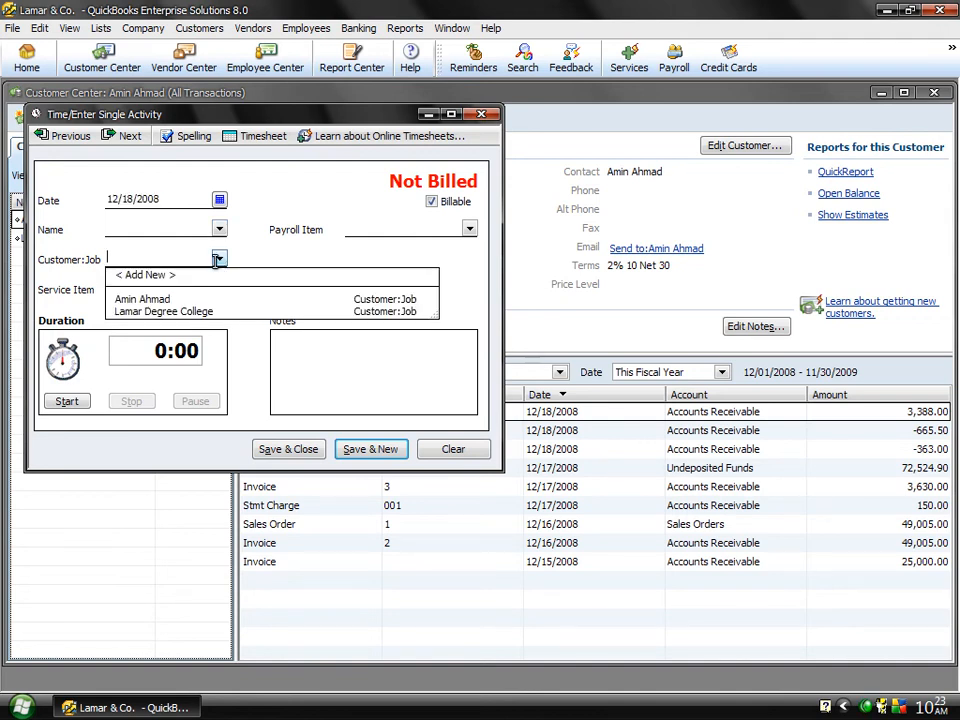
{"action": "left_click", "coordinate": [128, 300]}
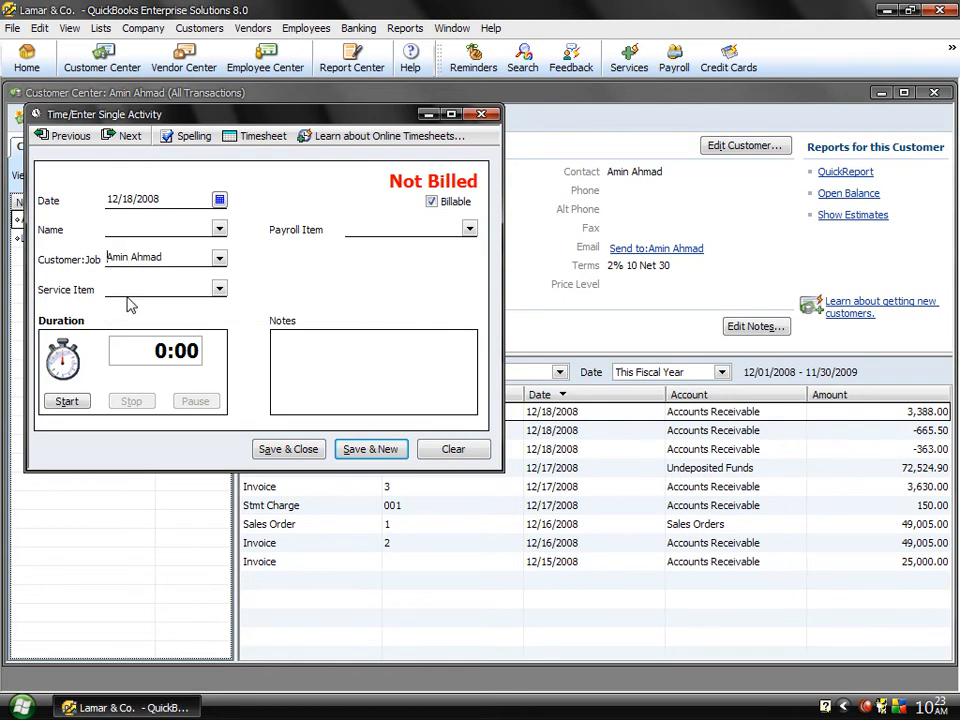
{"action": "left_click", "coordinate": [219, 229]}
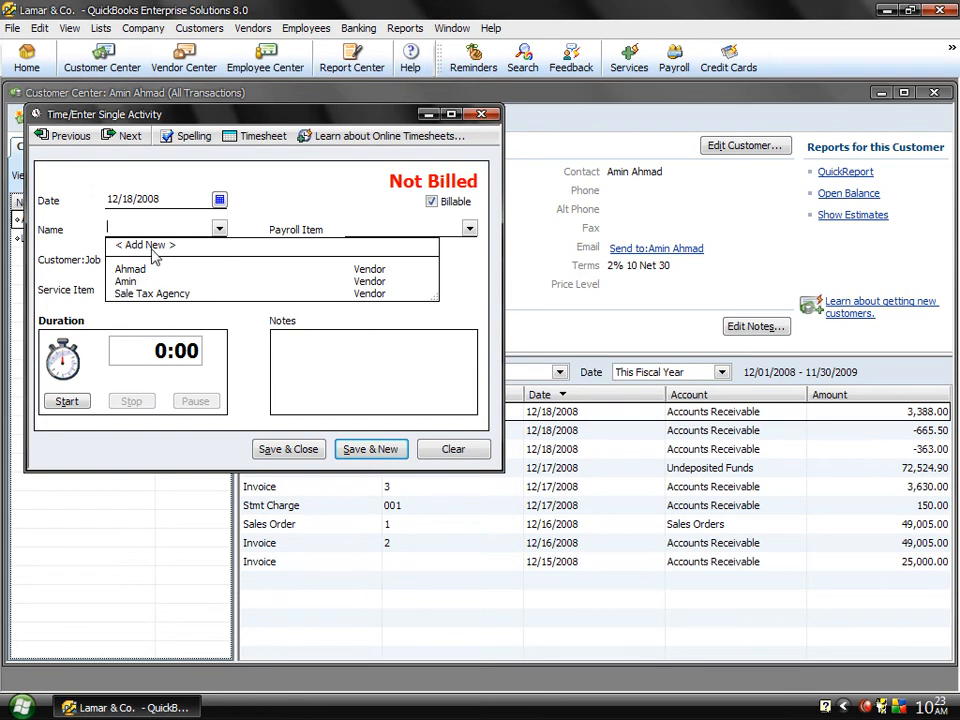
{"action": "left_click", "coordinate": [130, 270]}
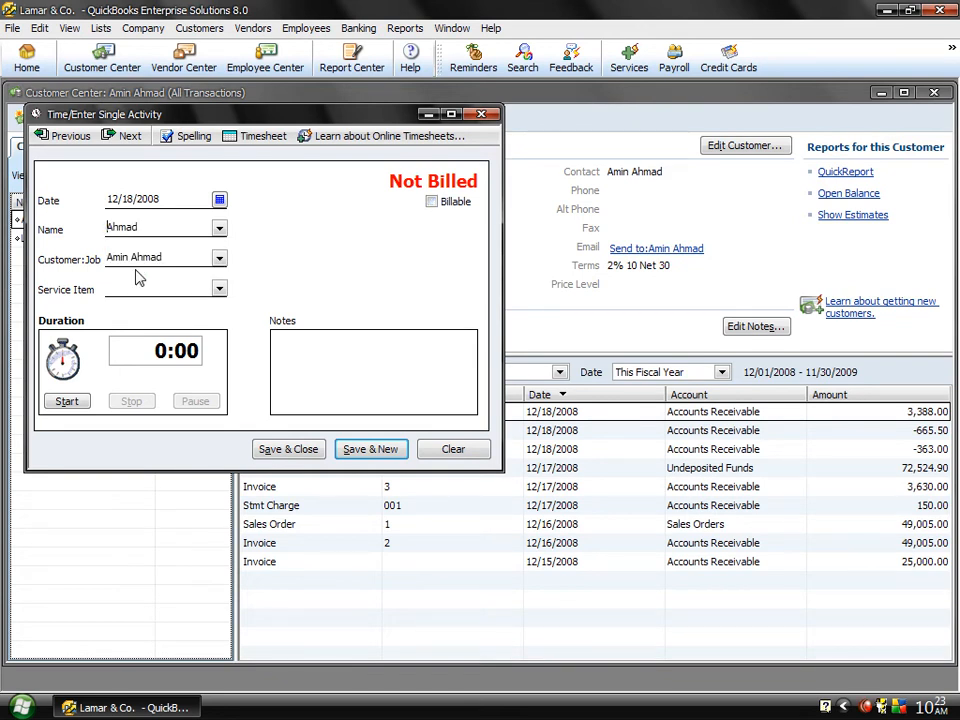
Step: Add a new item of type Service named Networking Services for the time entry, using the same text as its description
{"action": "left_click", "coordinate": [219, 290]}
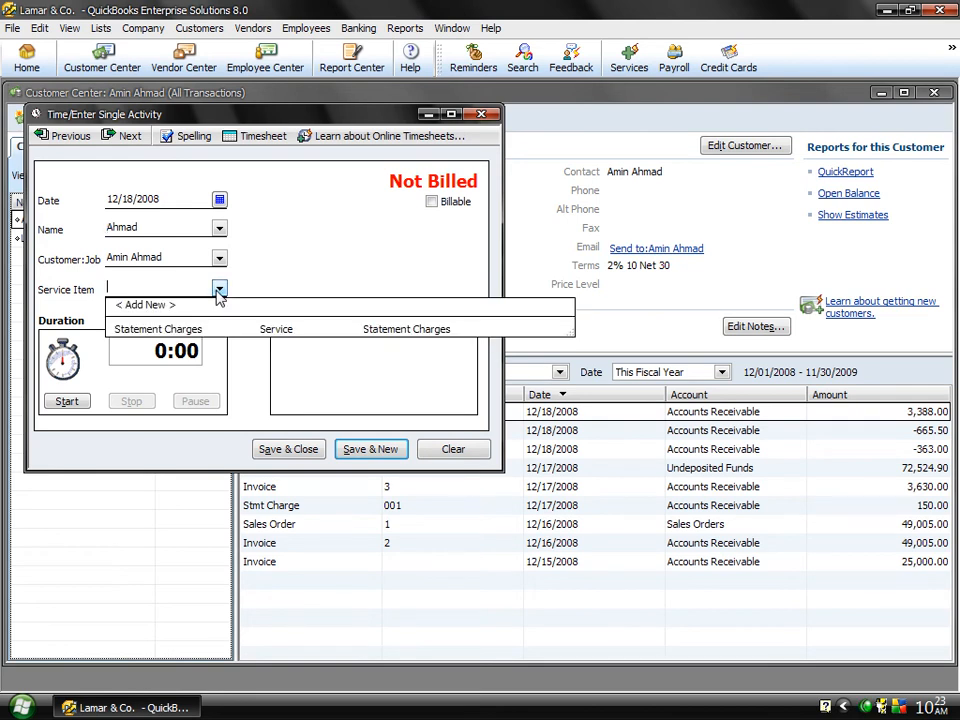
{"action": "left_click", "coordinate": [150, 305]}
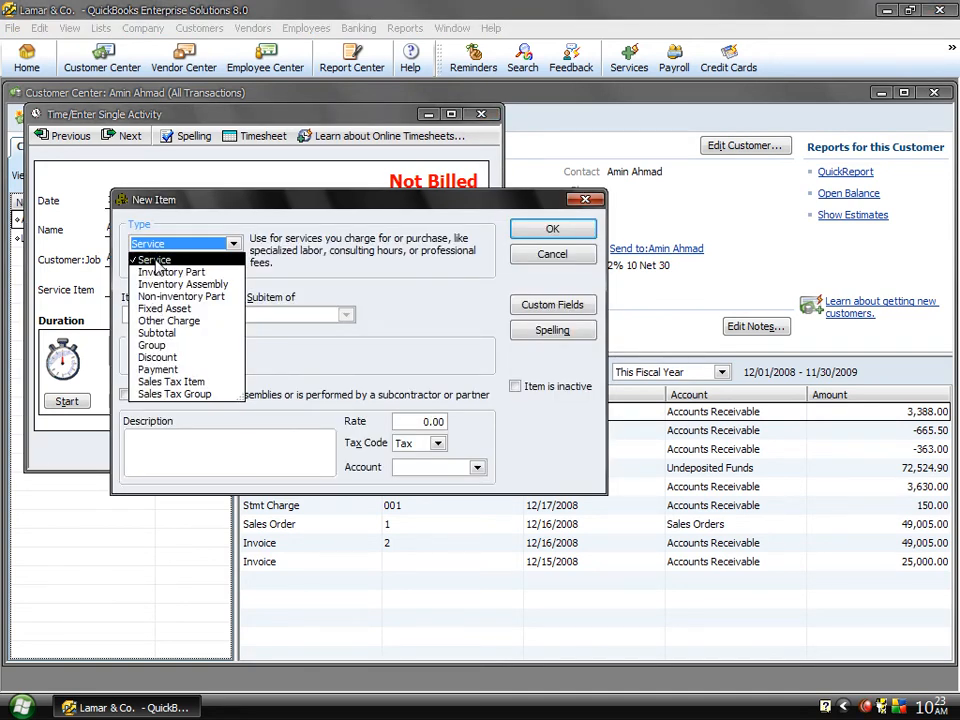
{"action": "left_click", "coordinate": [155, 260]}
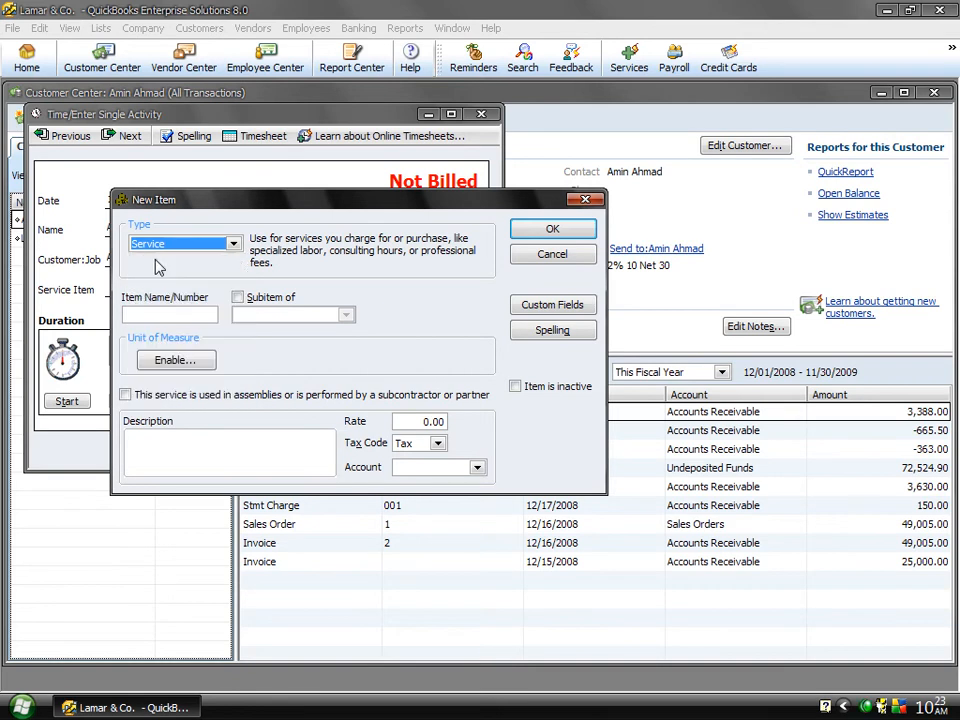
{"action": "left_click", "coordinate": [158, 313]}
{"action": "type", "text": "Netw"}
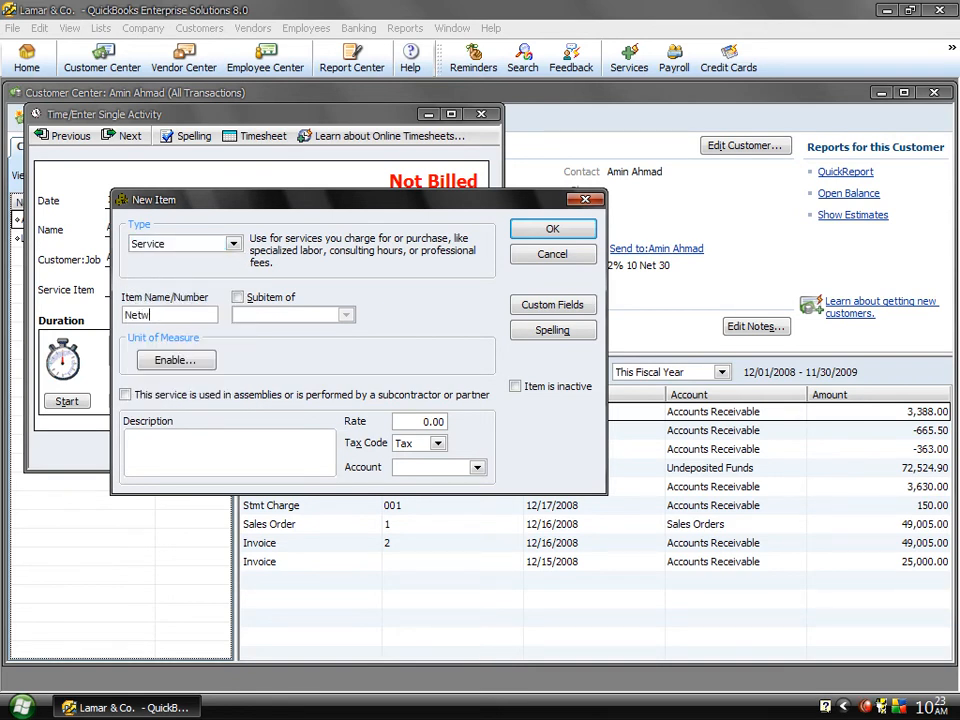
{"action": "type", "text": "orking Services"}
{"action": "key", "text": "shift+Home"}
{"action": "key", "text": "ctrl+c"}
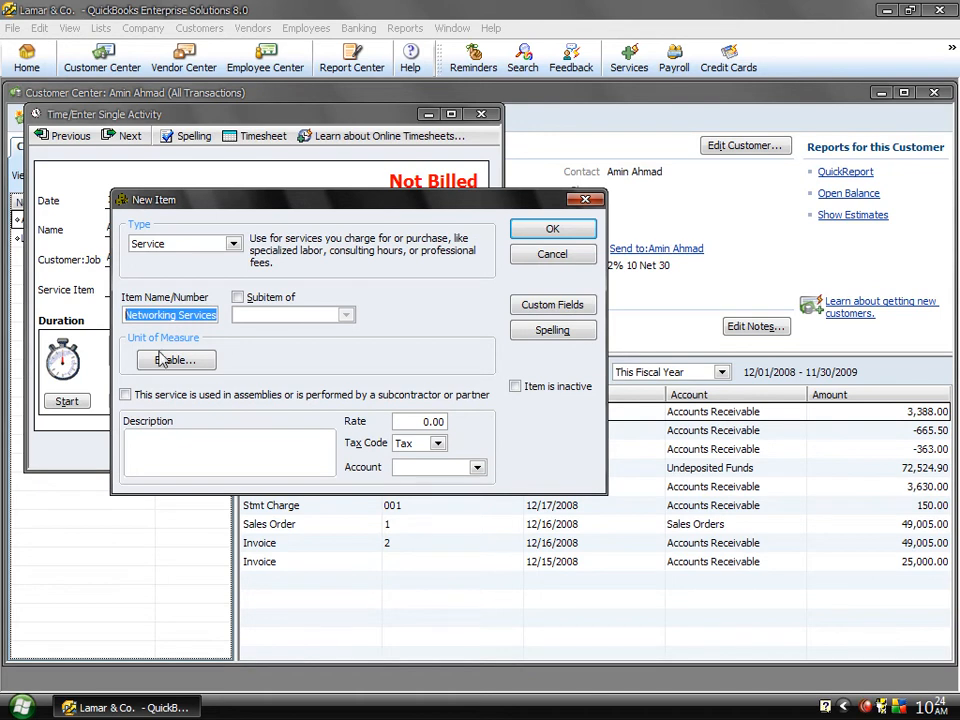
{"action": "left_click", "coordinate": [177, 461]}
{"action": "key", "text": "ctrl+v"}
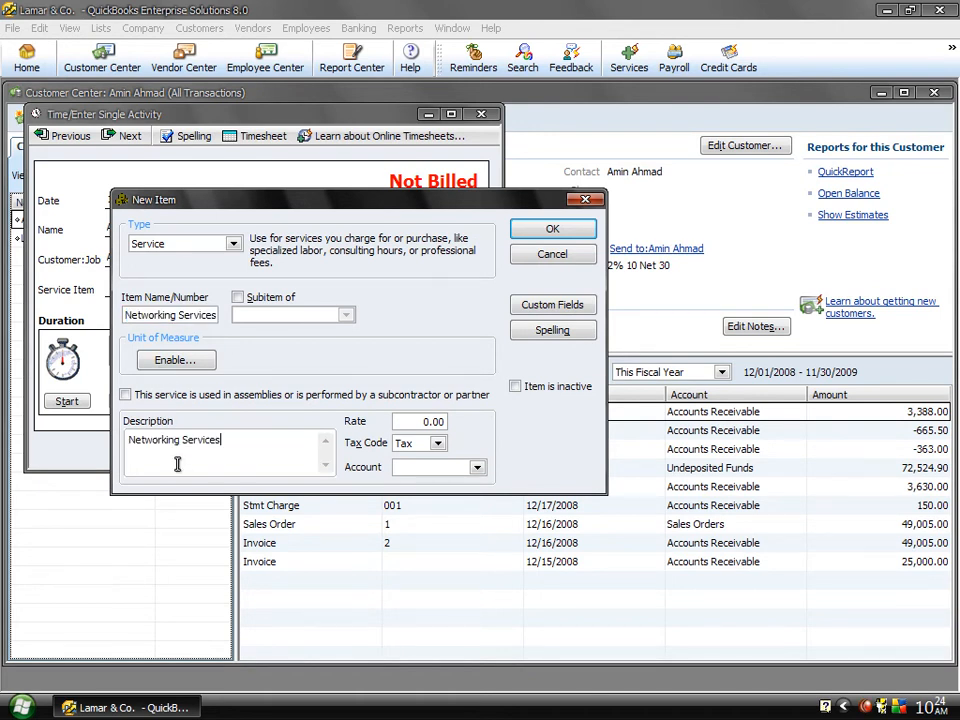
Step: Give the Networking Services item a rate of 2,000.00, tax code Non and the Service Income account, and save it
{"action": "left_click", "coordinate": [404, 422]}
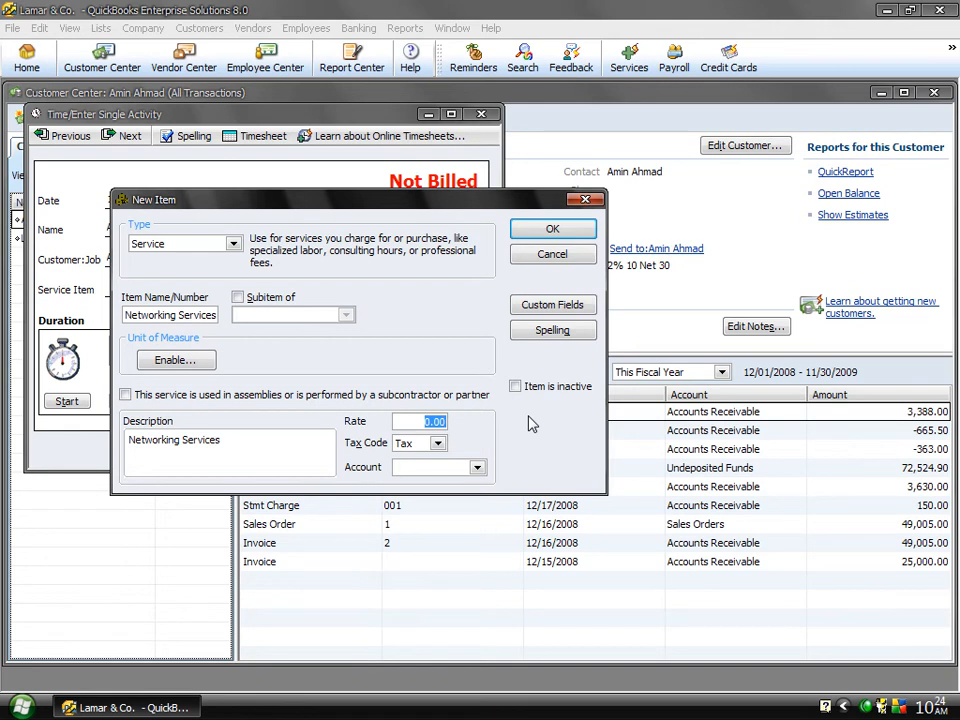
{"action": "type", "text": "20000"}
{"action": "key", "text": "BackSpace"}
{"action": "left_click", "coordinate": [438, 444]}
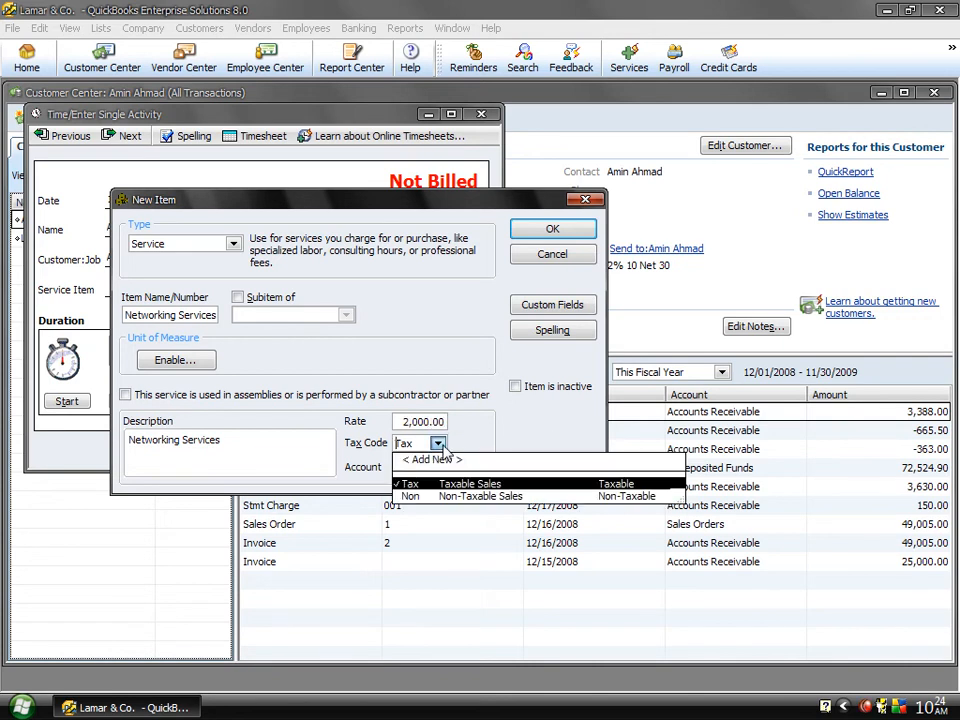
{"action": "left_click", "coordinate": [443, 497]}
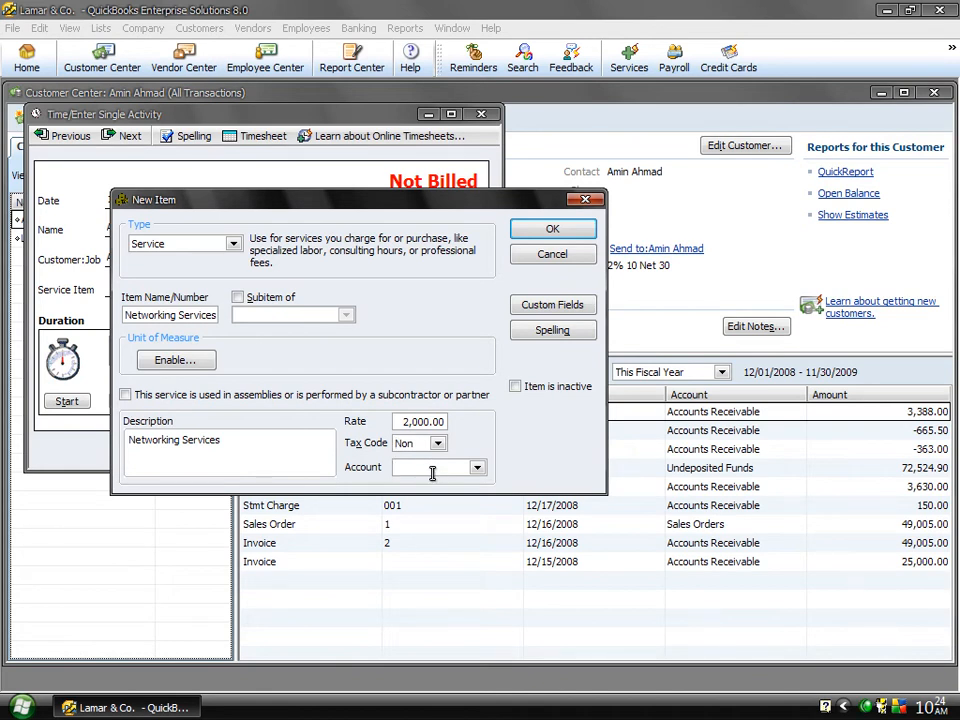
{"action": "left_click", "coordinate": [432, 472]}
{"action": "type", "text": "Service Income"}
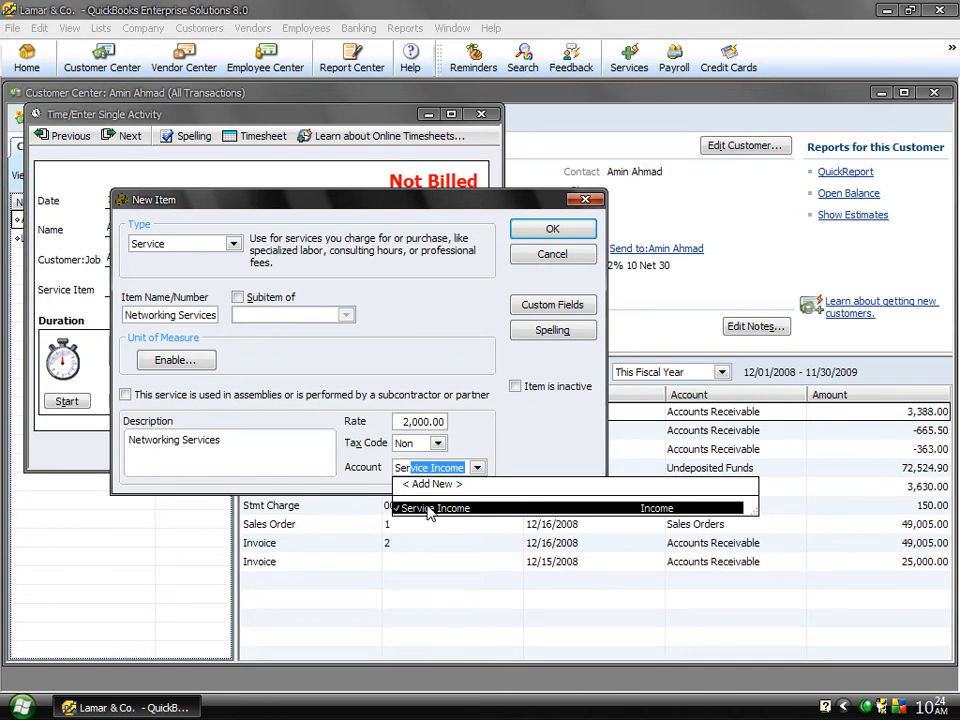
{"action": "left_click", "coordinate": [428, 509]}
{"action": "left_click", "coordinate": [540, 238]}
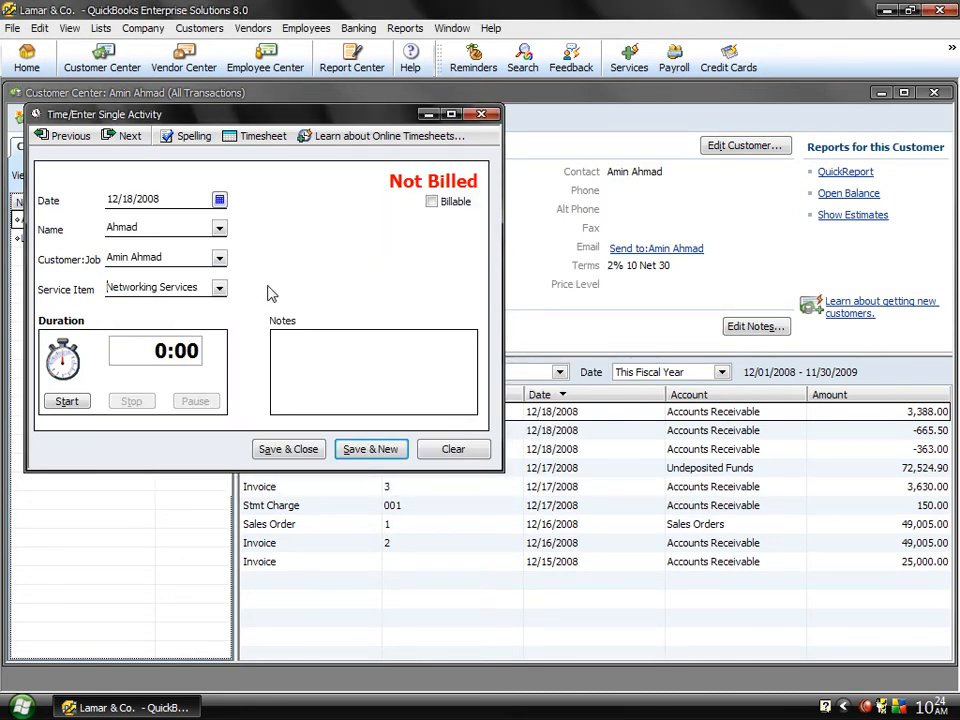
Step: Set the time entry's duration to 5:00 and enter the note "System Config. Networking Services"
{"action": "left_click", "coordinate": [168, 349]}
{"action": "type", "text": "5"}
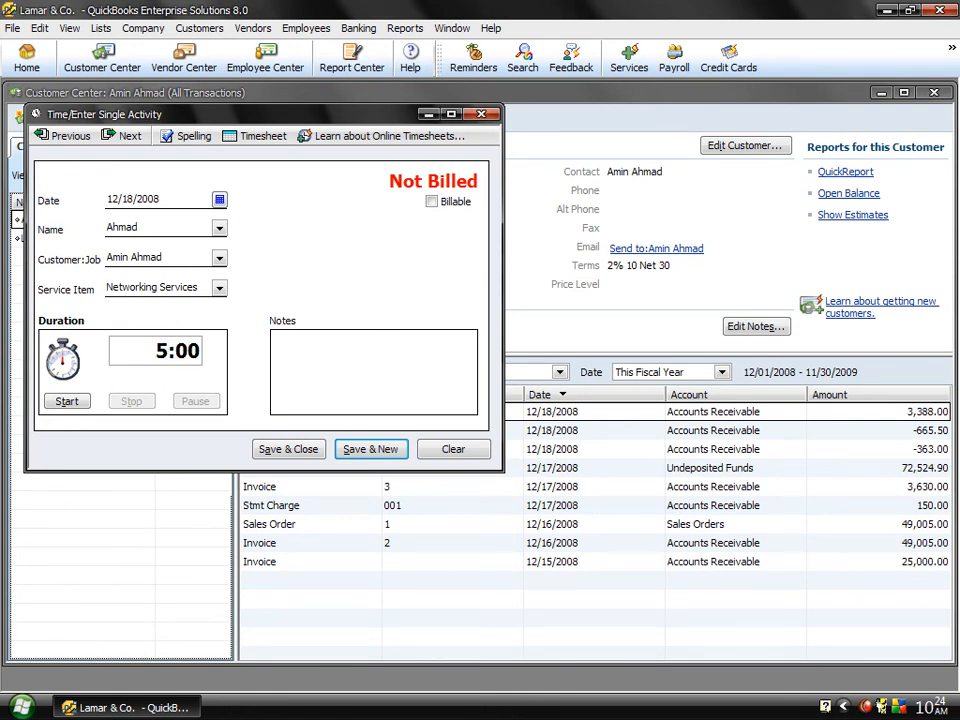
{"action": "left_click", "coordinate": [370, 381]}
{"action": "type", "text": "Sy"}
{"action": "type", "text": "em Co"}
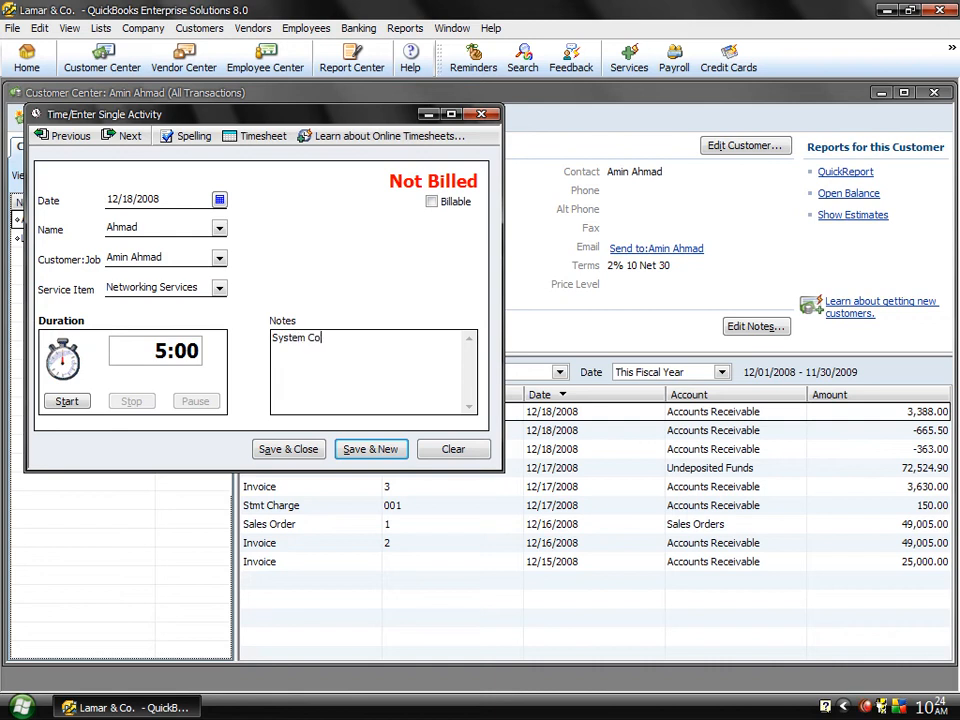
{"action": "type", "text": "nfig. Networking Se"}
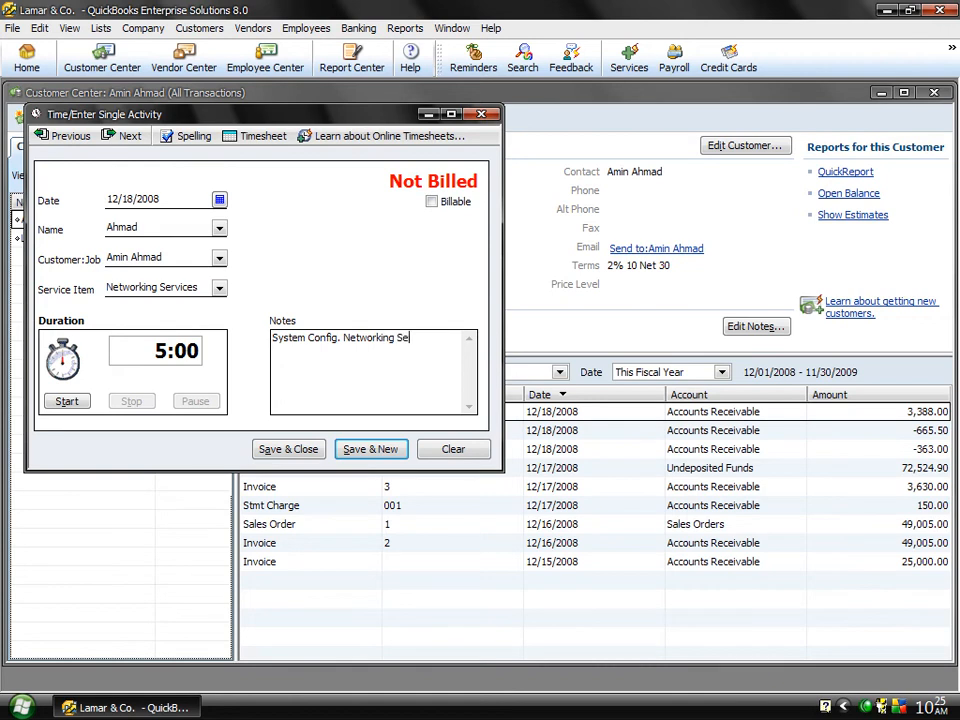
{"action": "type", "text": "rvices"}
Step: Mark the time entry as billable and save it, ignoring all spelling flags for "Config"
{"action": "left_click", "coordinate": [436, 210]}
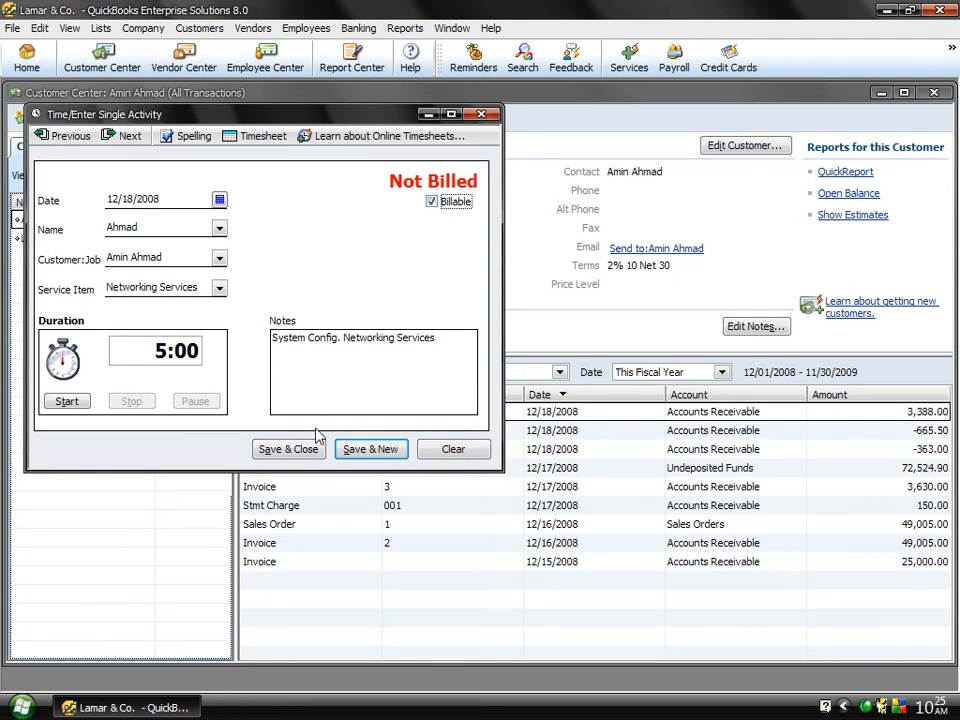
{"action": "left_click", "coordinate": [291, 450]}
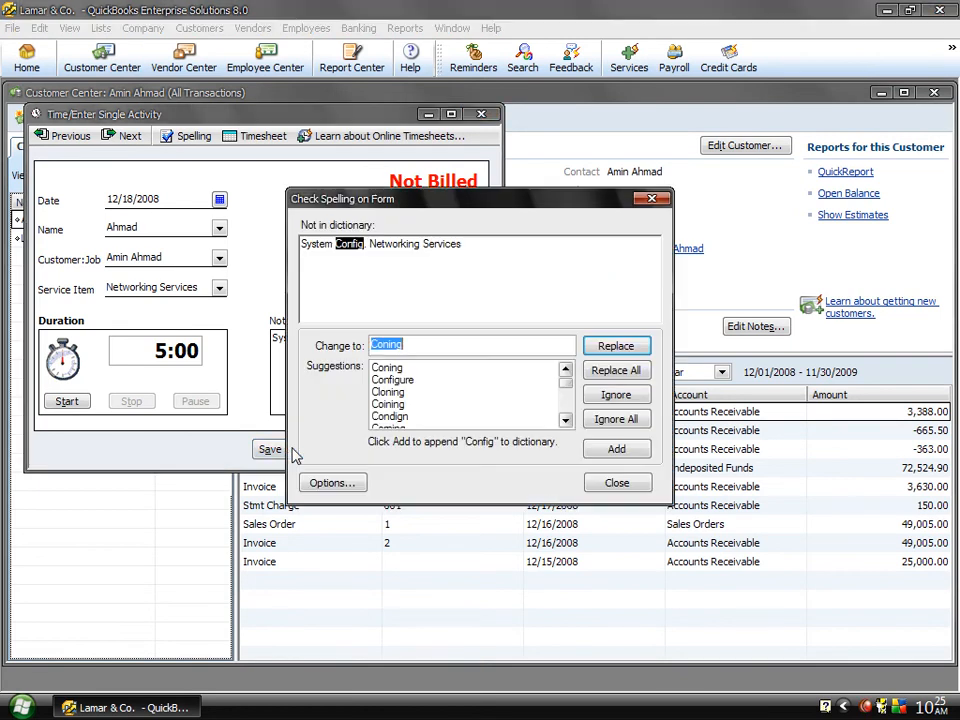
{"action": "left_click", "coordinate": [612, 420]}
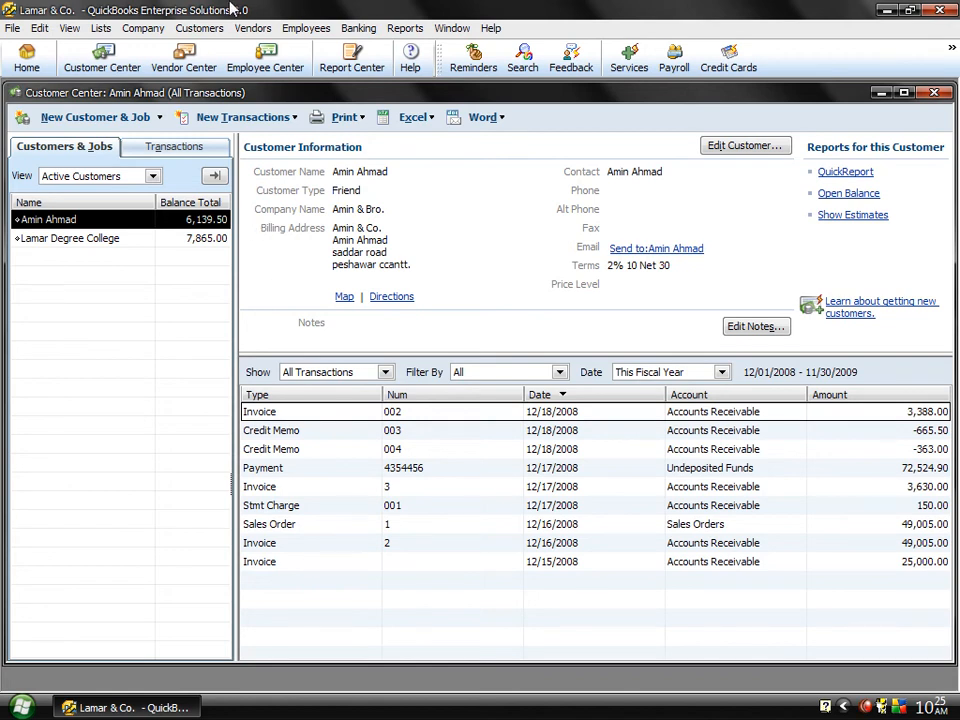
Step: Start a new invoice for the first listed customer and choose to select outstanding billable time and costs for it
{"action": "left_click", "coordinate": [200, 29]}
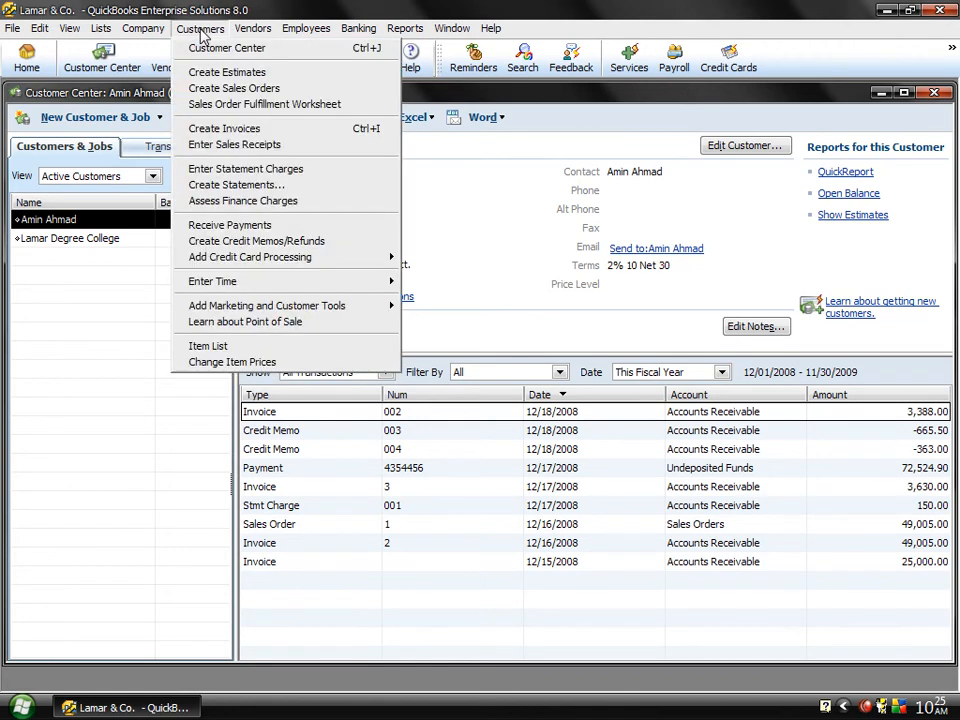
{"action": "left_click", "coordinate": [222, 130]}
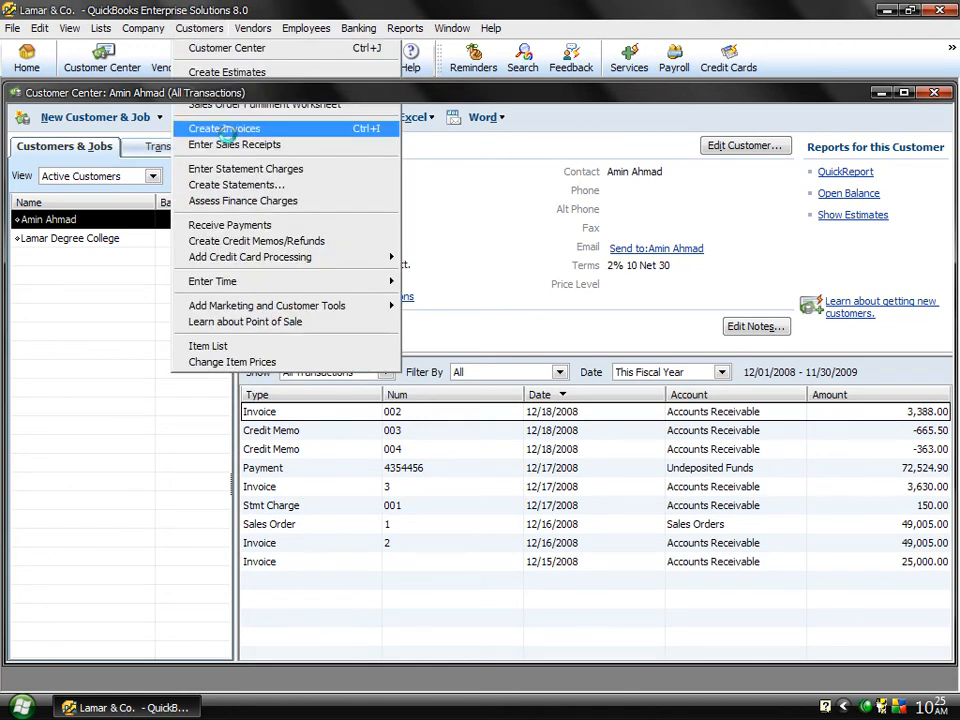
{"action": "left_click", "coordinate": [213, 162]}
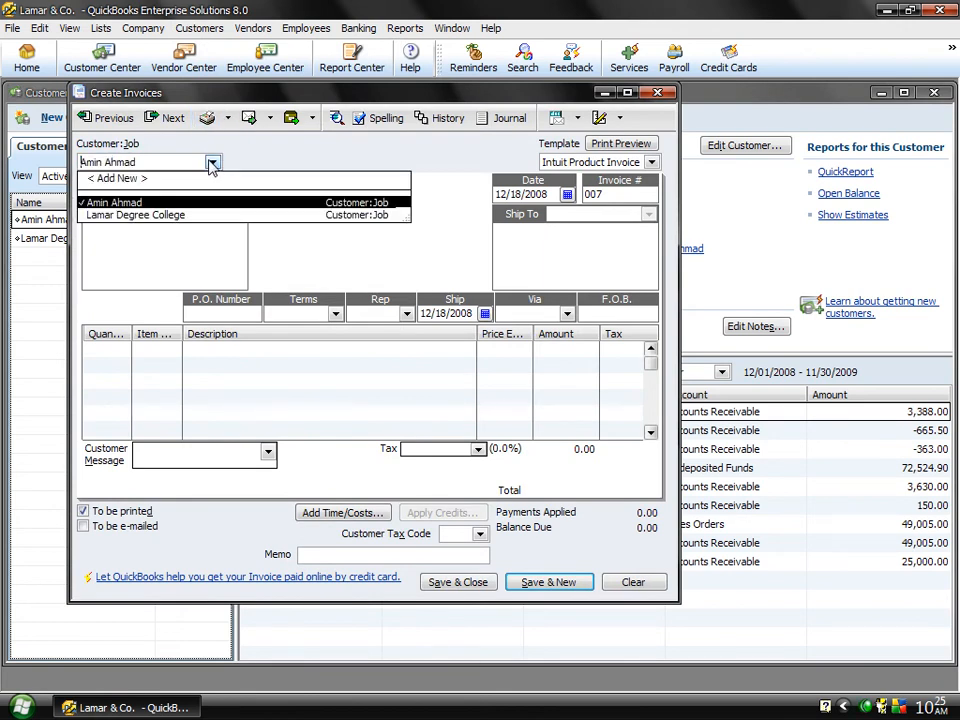
{"action": "left_click", "coordinate": [114, 202]}
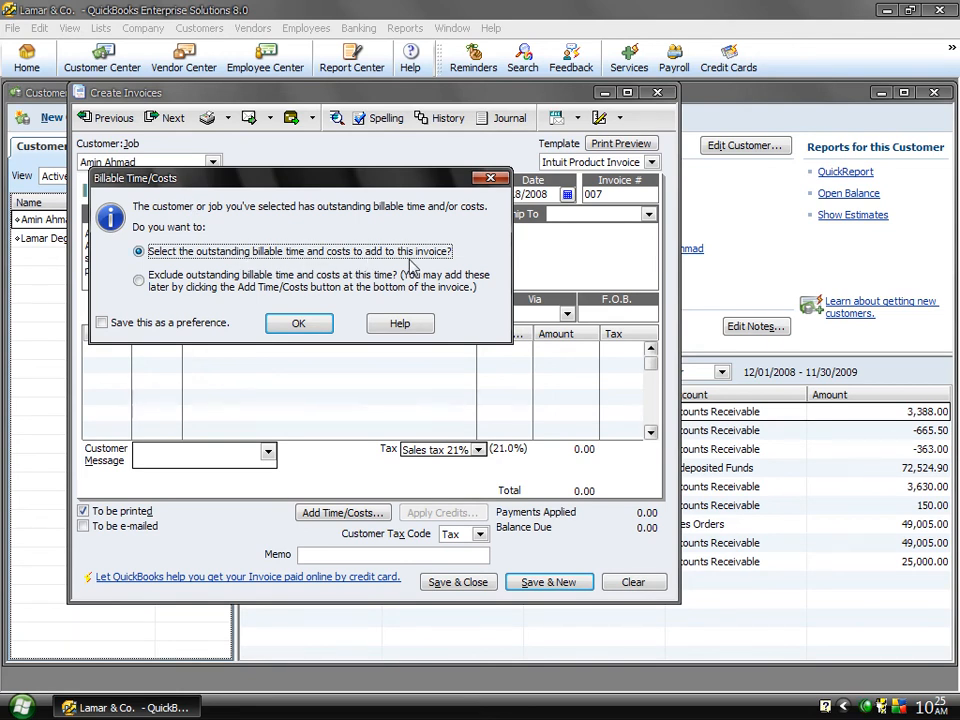
{"action": "left_click", "coordinate": [292, 324]}
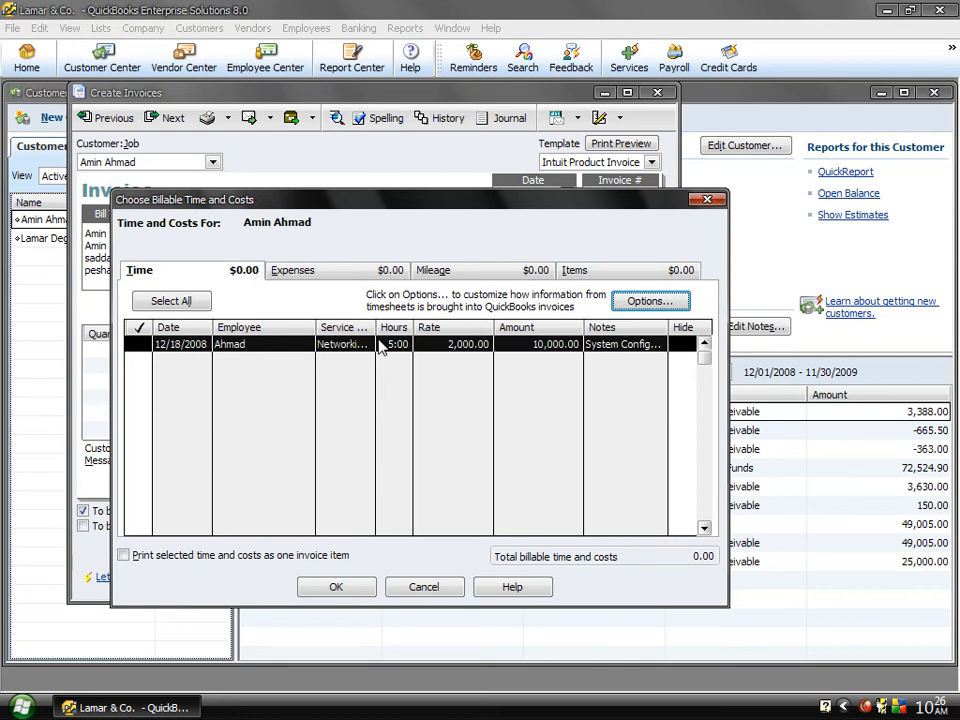
Step: Add the 5:00 Networking Services time entry to the invoice, accept the vendor time, and save the invoice with "Config" left as spelled
{"action": "left_click", "coordinate": [137, 345]}
{"action": "left_click", "coordinate": [321, 589]}
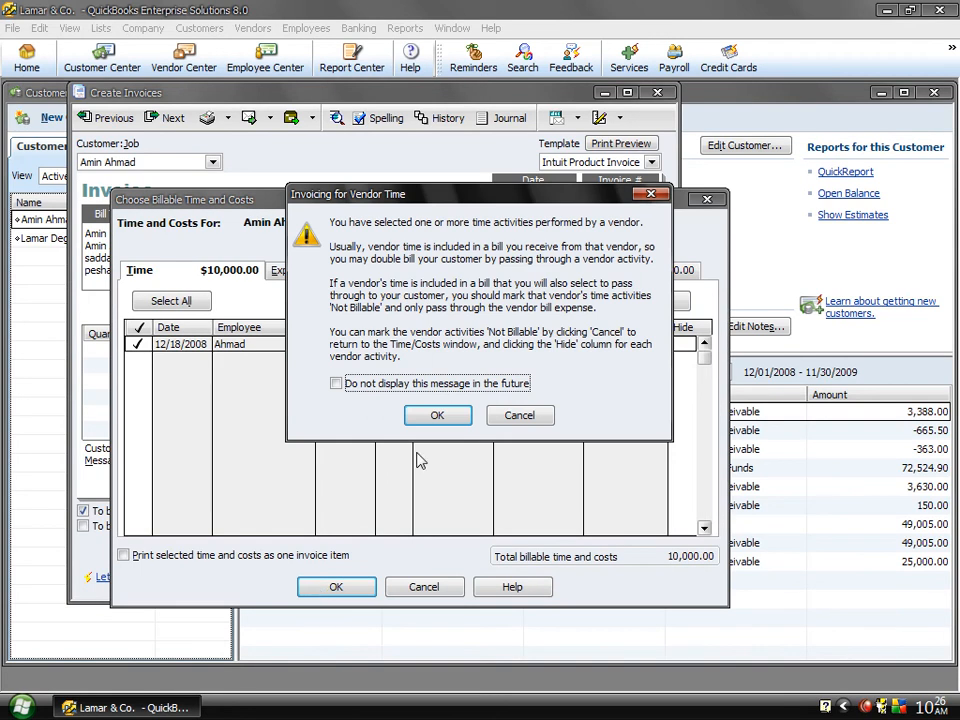
{"action": "left_click", "coordinate": [419, 420]}
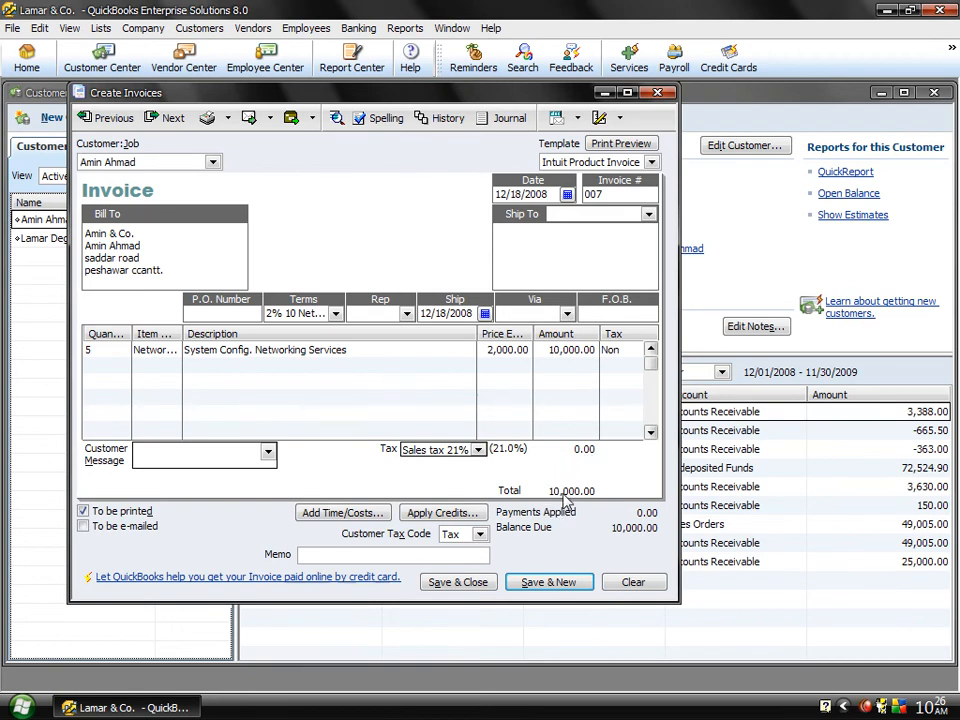
{"action": "left_click", "coordinate": [454, 583]}
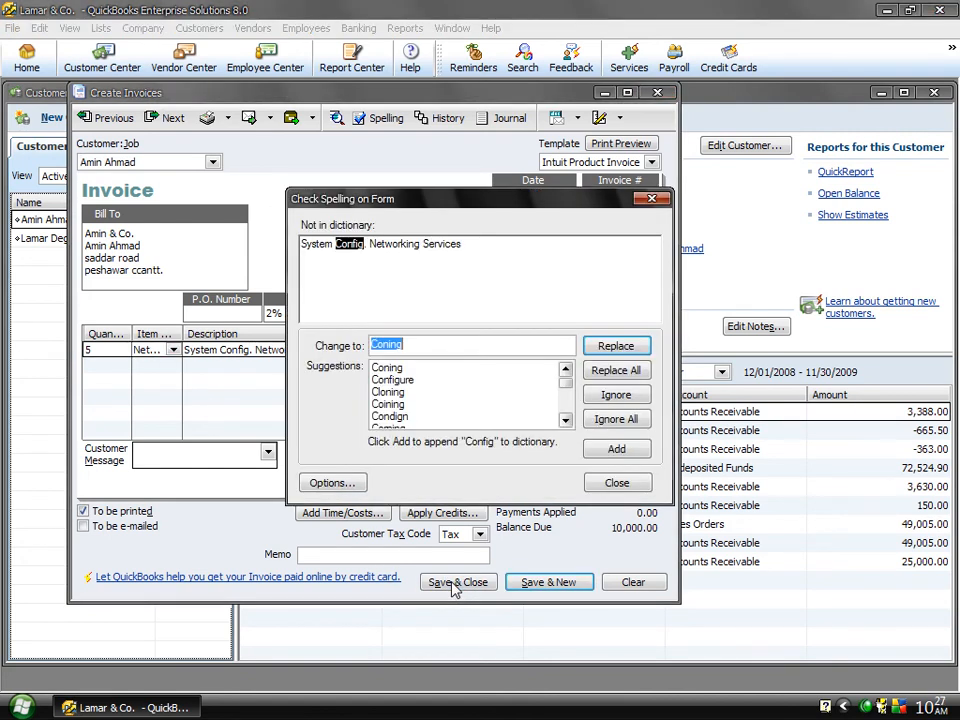
{"action": "left_click", "coordinate": [616, 420]}
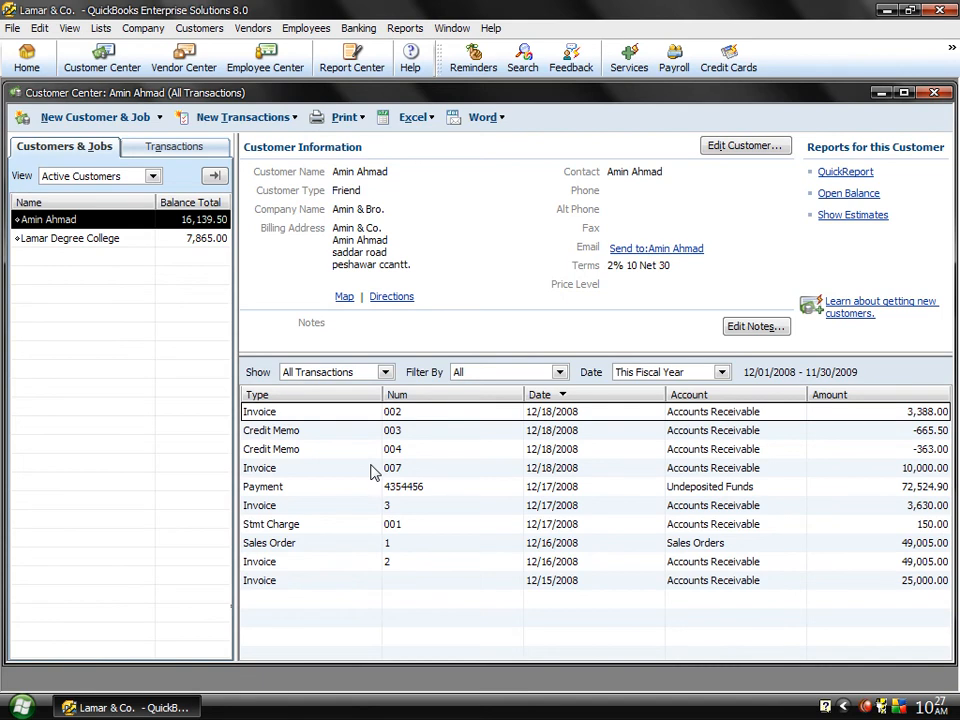
Step: Review the customer's 12/18/2008 invoice for 10,000.00, and close both it and the Customer Center
{"action": "double_click", "coordinate": [370, 473]}
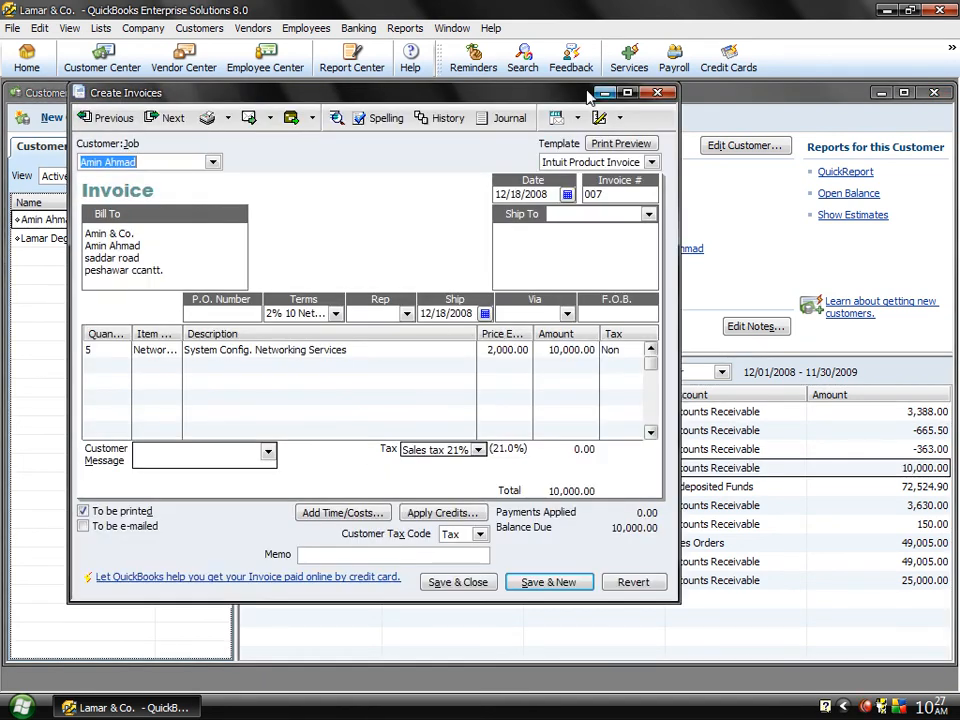
{"action": "left_click", "coordinate": [657, 93]}
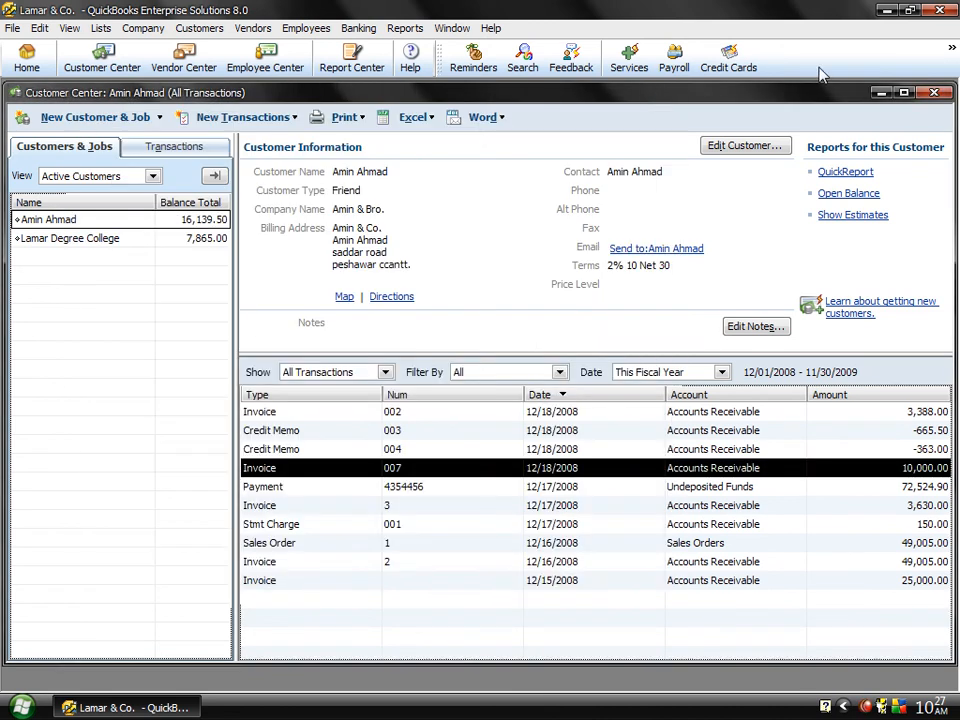
{"action": "left_click", "coordinate": [935, 93]}
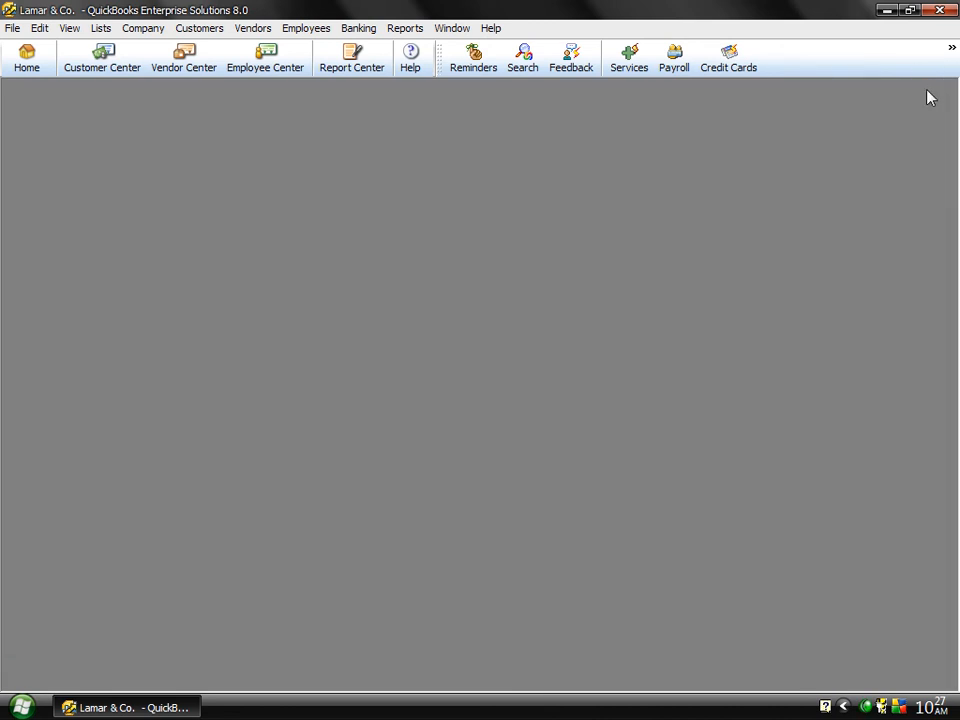
Step: Open a weekly timesheet and set its name to the second listed vendor
{"action": "left_click", "coordinate": [192, 31]}
{"action": "mouse_move", "coordinate": [351, 285]}
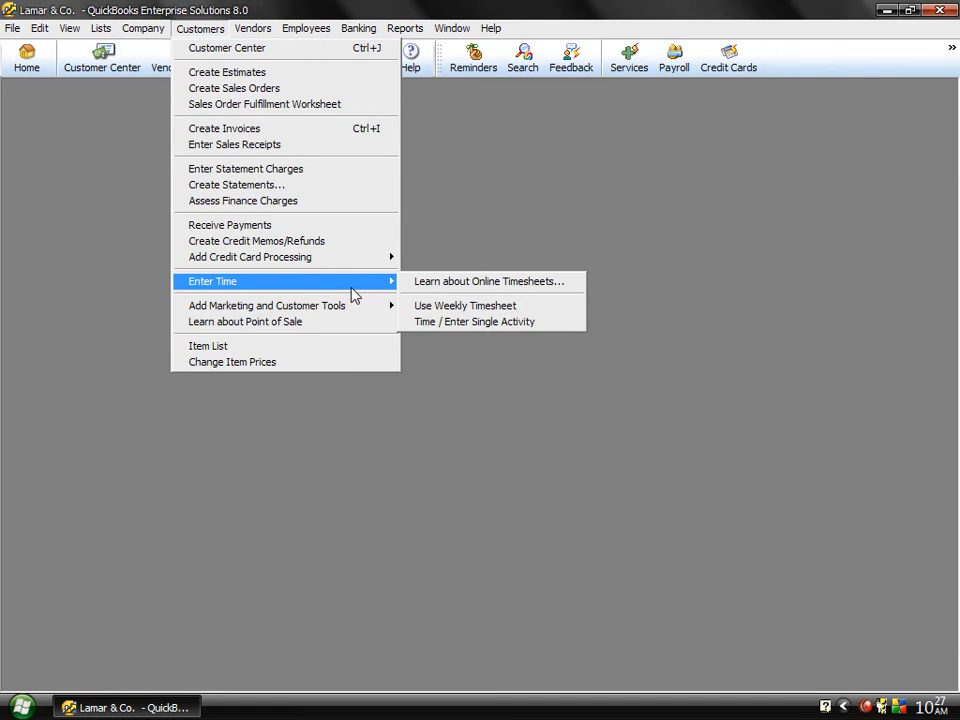
{"action": "left_click", "coordinate": [464, 313]}
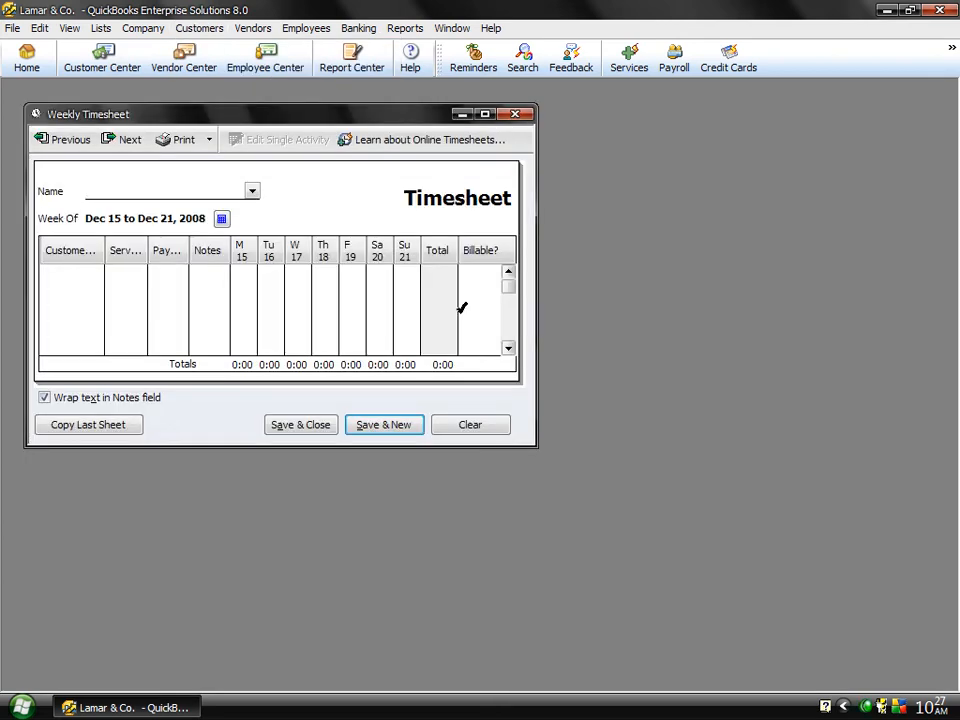
{"action": "left_click", "coordinate": [251, 191]}
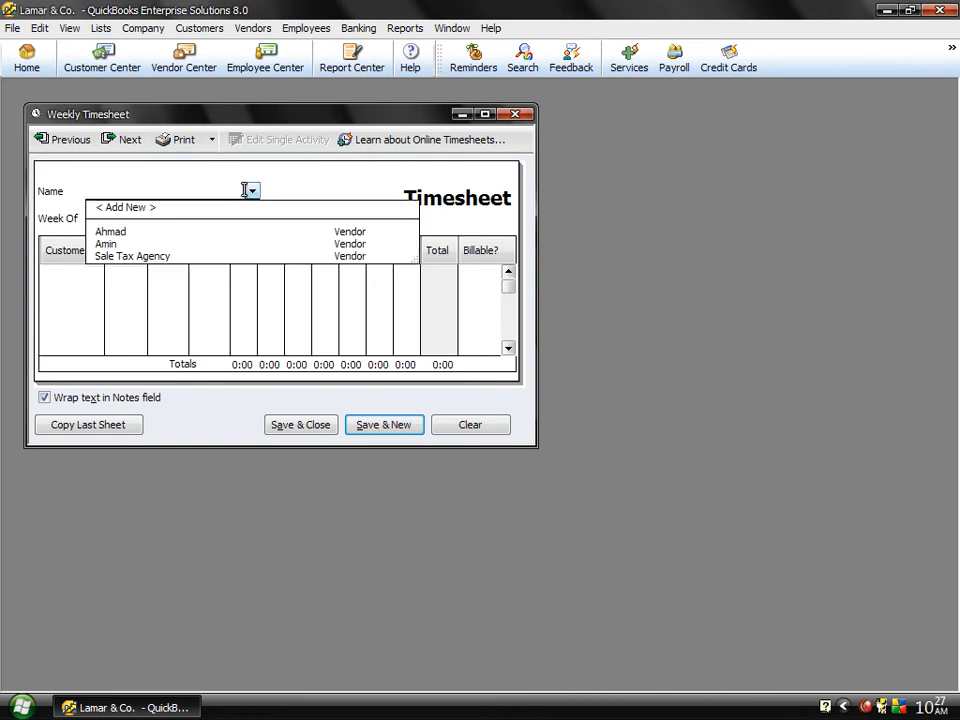
{"action": "left_click", "coordinate": [100, 244]}
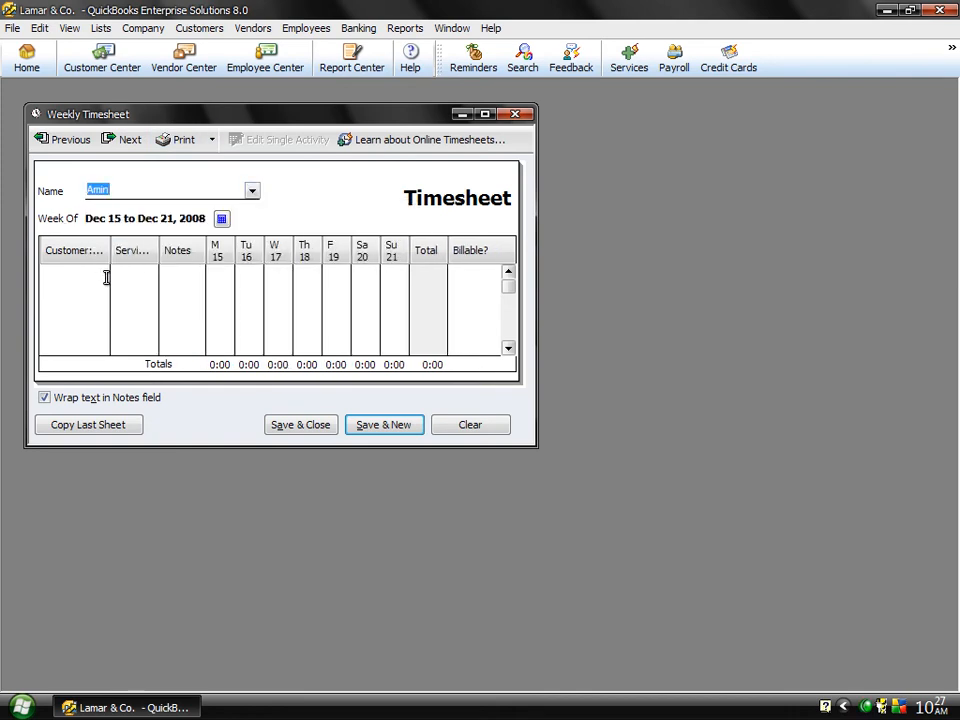
Step: Assign the first timesheet row to Lamar Degree College with the service item Networking Services
{"action": "left_click", "coordinate": [105, 273]}
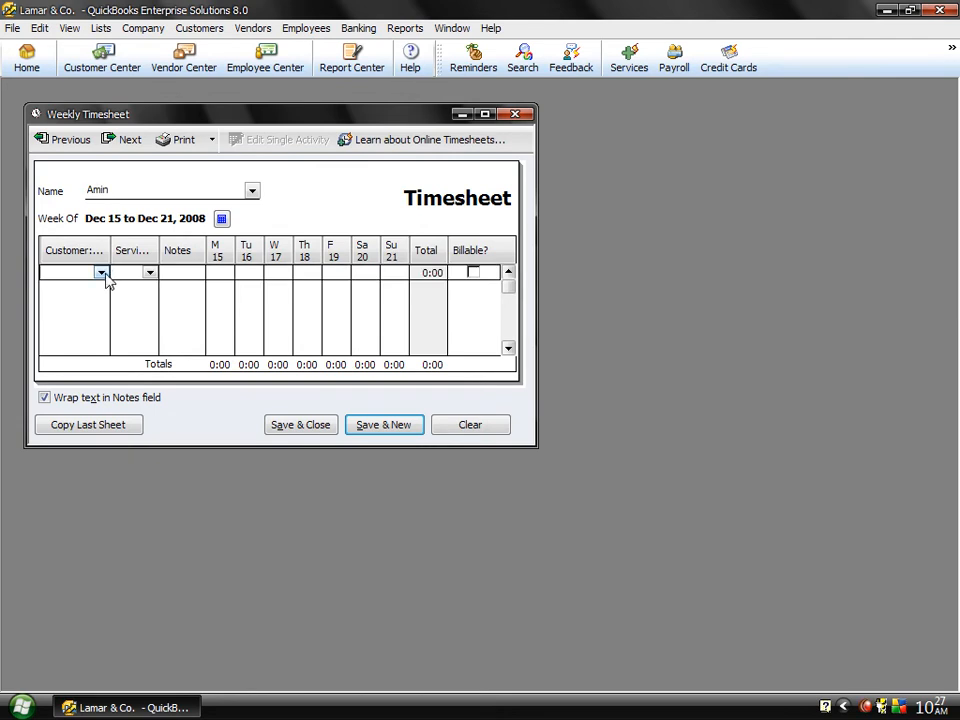
{"action": "left_click", "coordinate": [103, 278]}
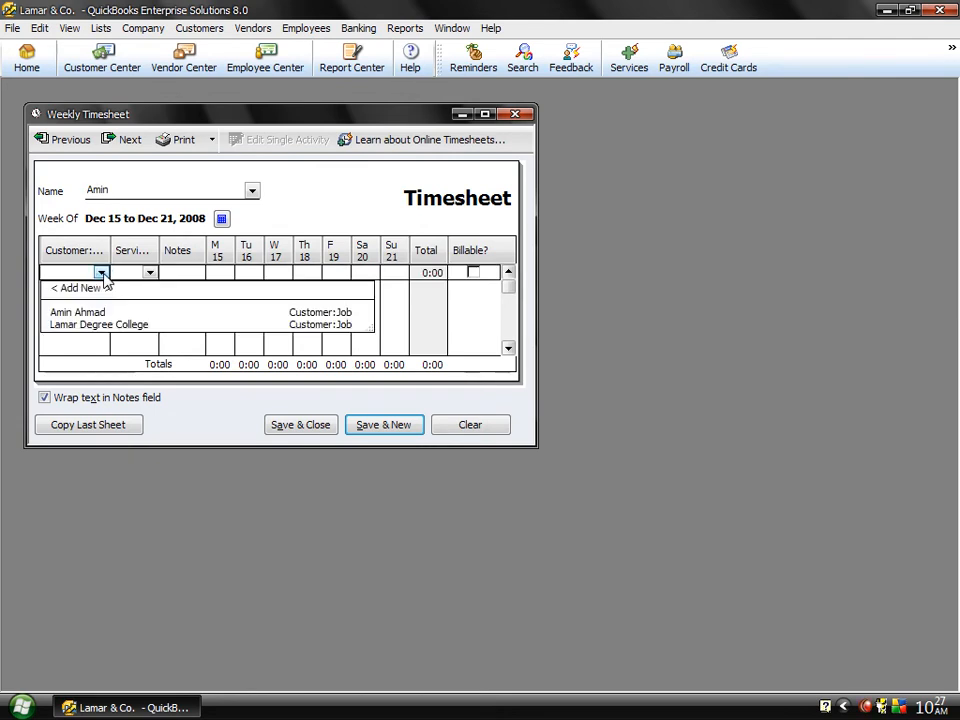
{"action": "left_click", "coordinate": [78, 326]}
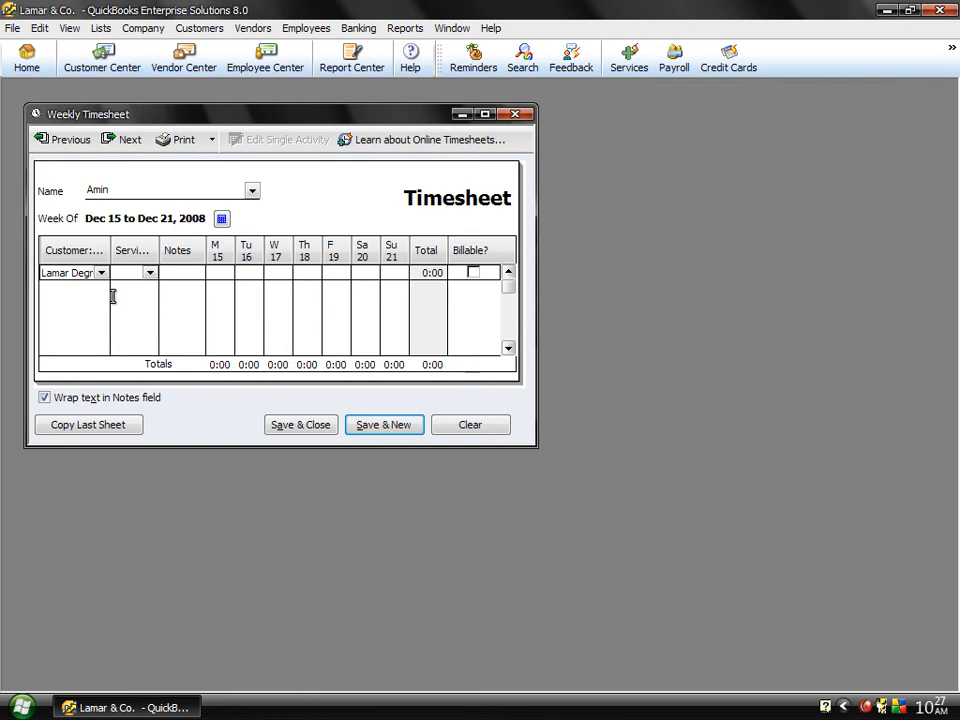
{"action": "left_click", "coordinate": [150, 274]}
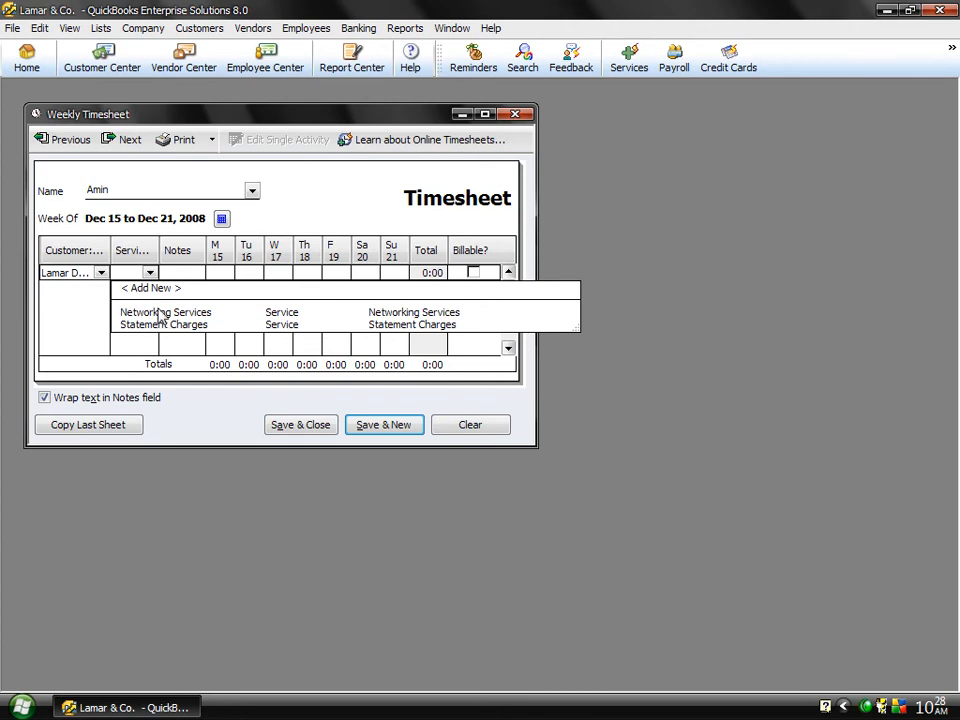
{"action": "left_click", "coordinate": [157, 312]}
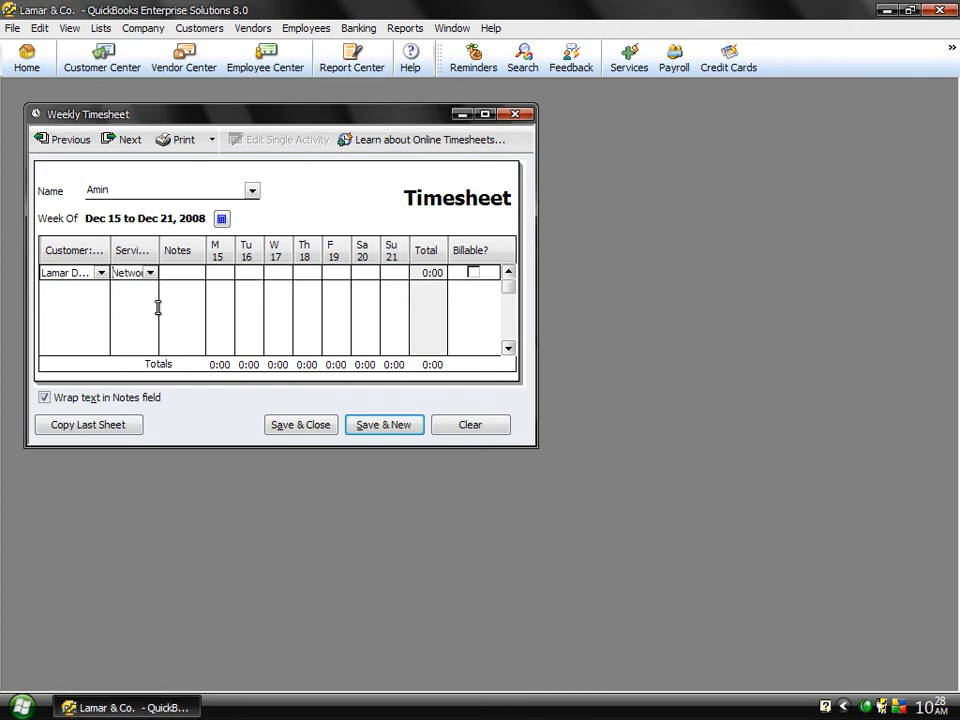
Step: Enter the note "Nettworking" on the Lamar Degree College timesheet row
{"action": "left_click", "coordinate": [192, 272]}
{"action": "type", "text": "Nettworking"}
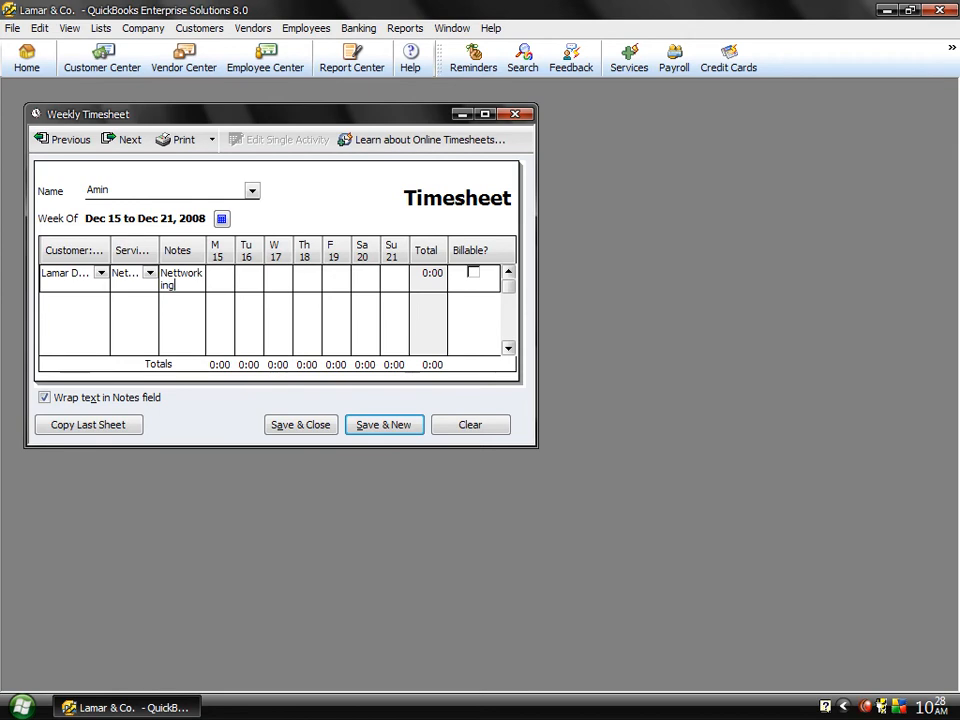
{"action": "key", "text": "Tab"}
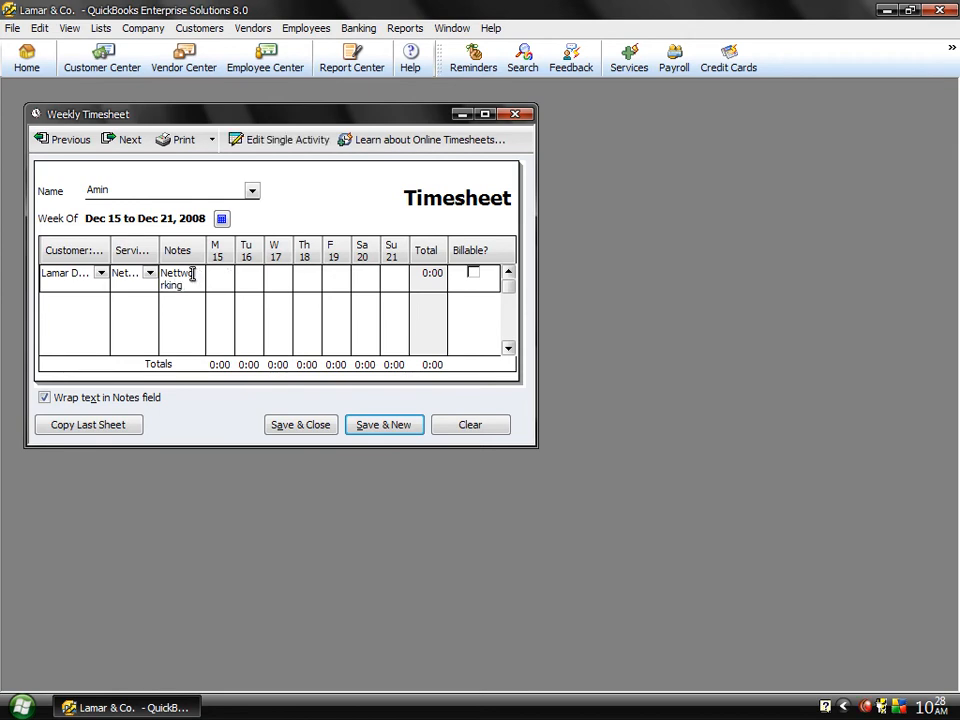
Step: Log 4:00 for Monday, 6:00 Tuesday, 2:00 Wednesday, 4:00 Thursday and 6:00 Saturday, mark the row billable, and save the timesheet
{"action": "key", "text": "Tab"}
{"action": "key", "text": "Tab"}
{"action": "key", "text": "Tab"}
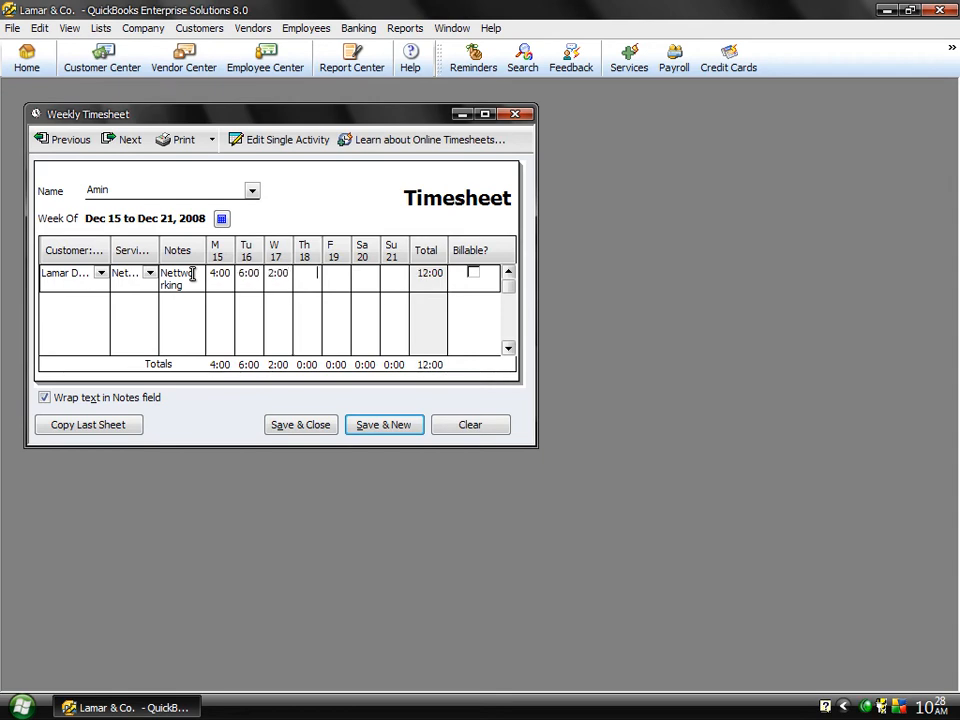
{"action": "key", "text": "Tab"}
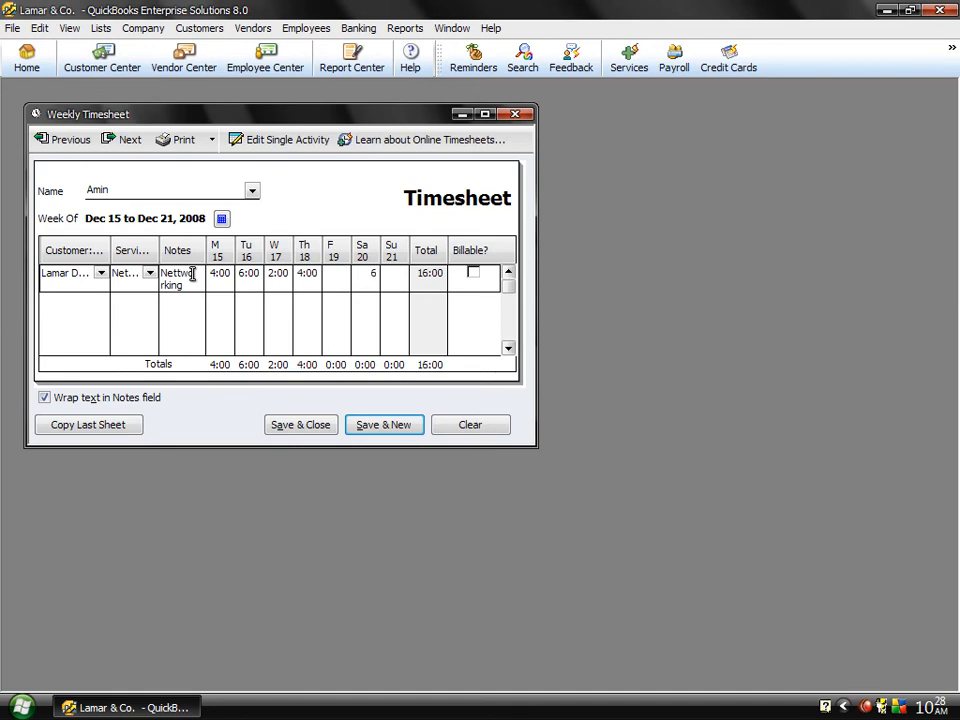
{"action": "type", "text": "6"}
{"action": "key", "text": "Tab"}
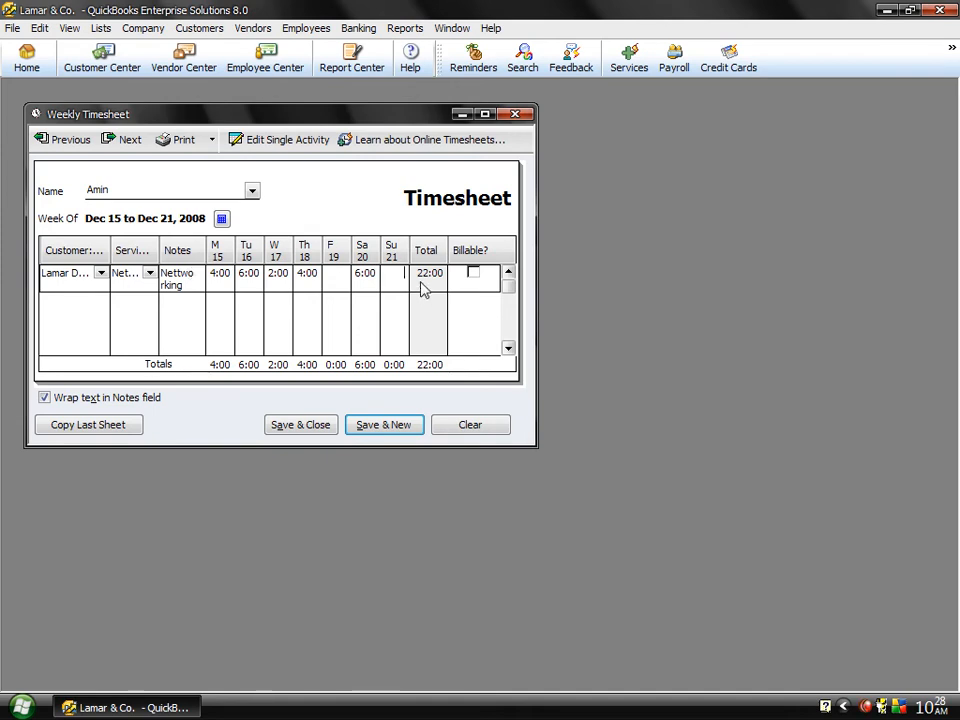
{"action": "left_click", "coordinate": [472, 272]}
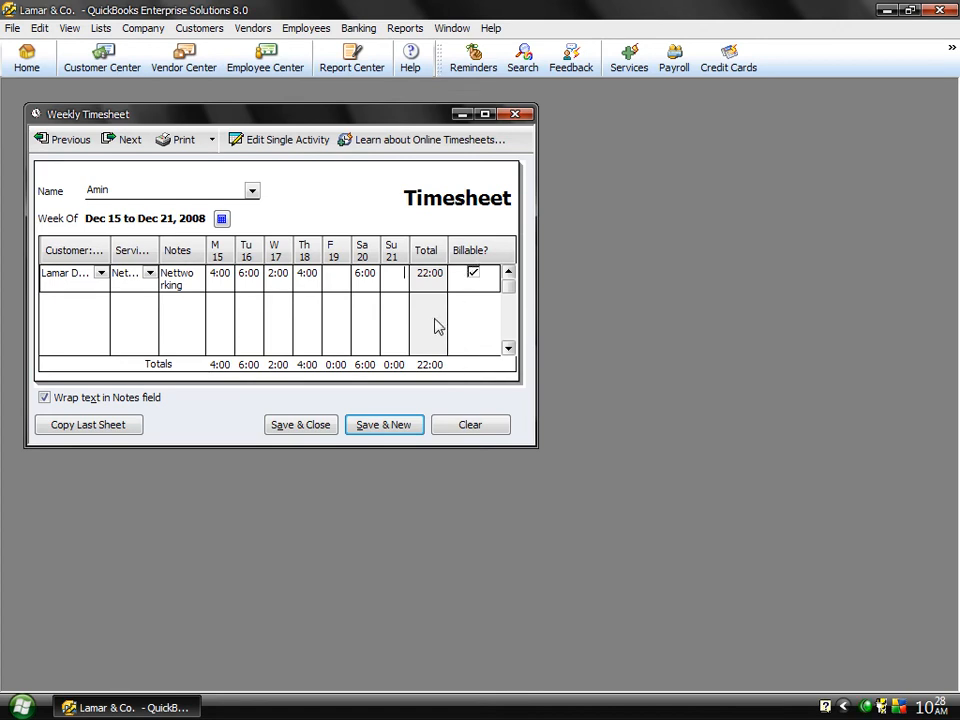
{"action": "left_click", "coordinate": [303, 427]}
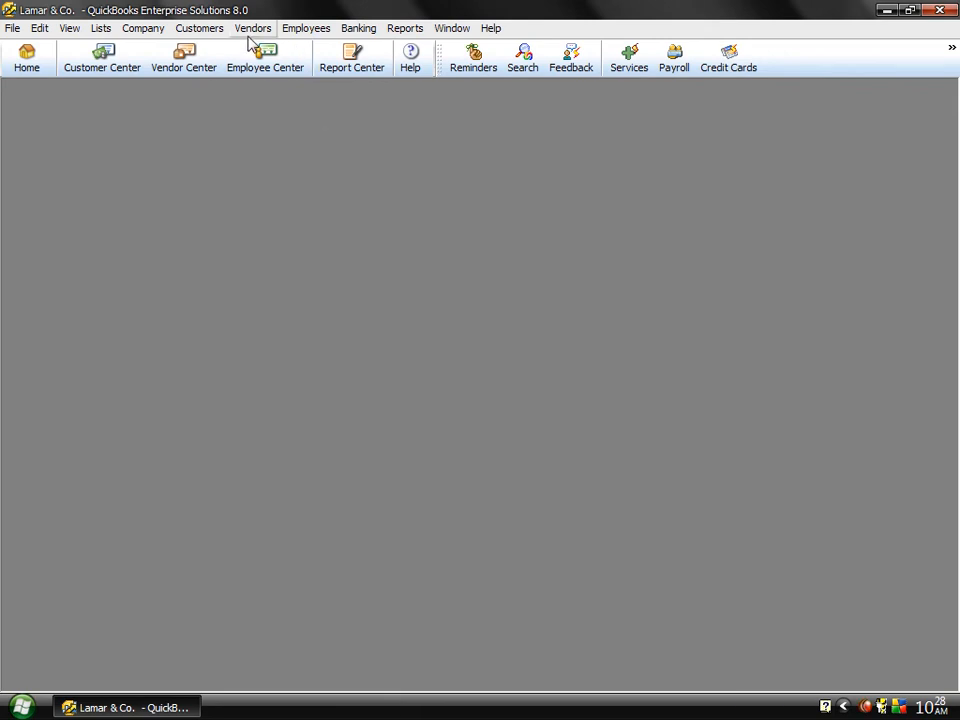
Step: Start a new invoice for Lamar Degree College and choose to select its outstanding billable time and costs
{"action": "left_click", "coordinate": [200, 30]}
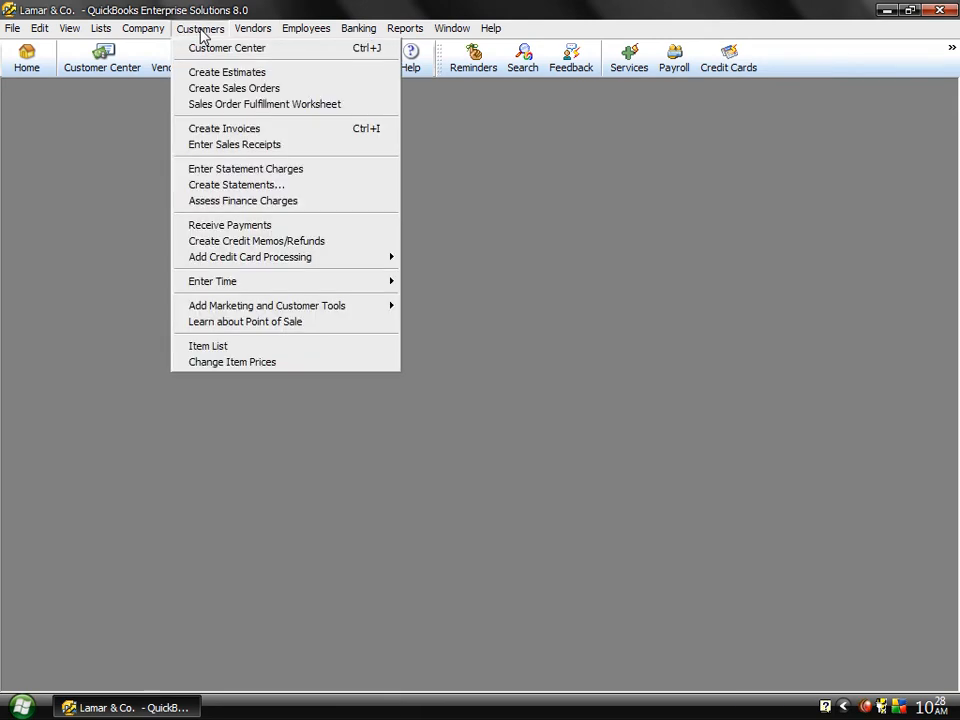
{"action": "left_click", "coordinate": [201, 129]}
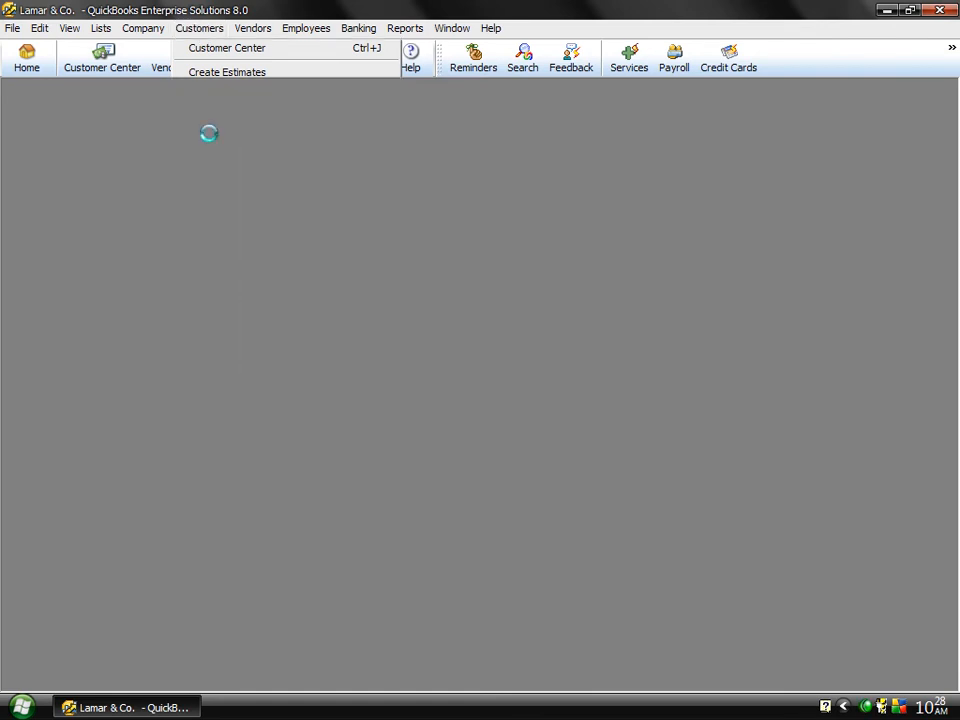
{"action": "left_click", "coordinate": [213, 164]}
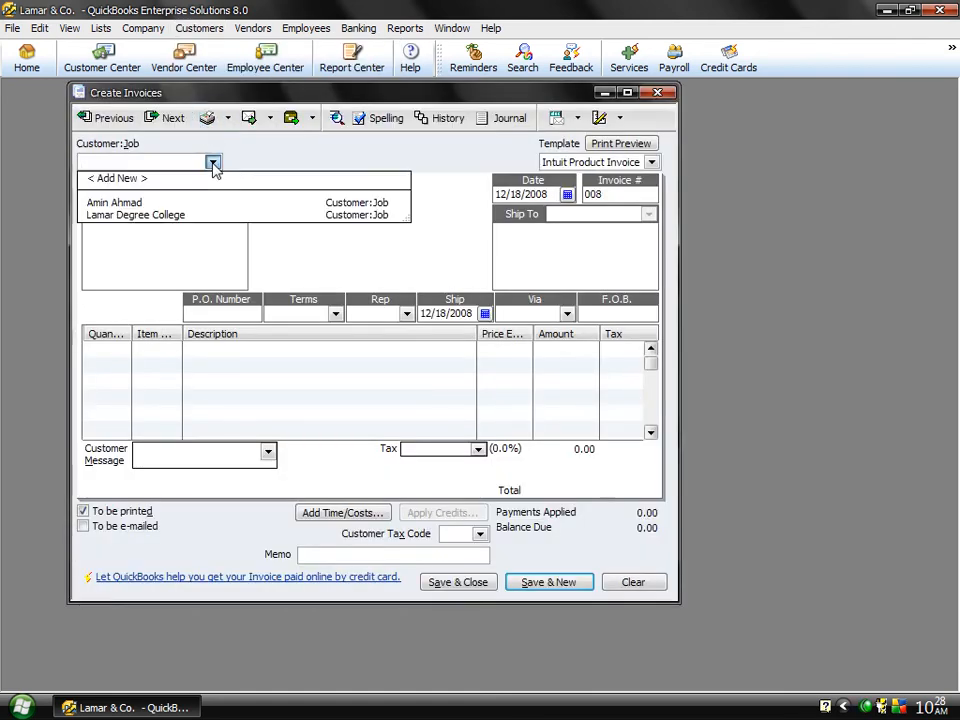
{"action": "left_click", "coordinate": [214, 216]}
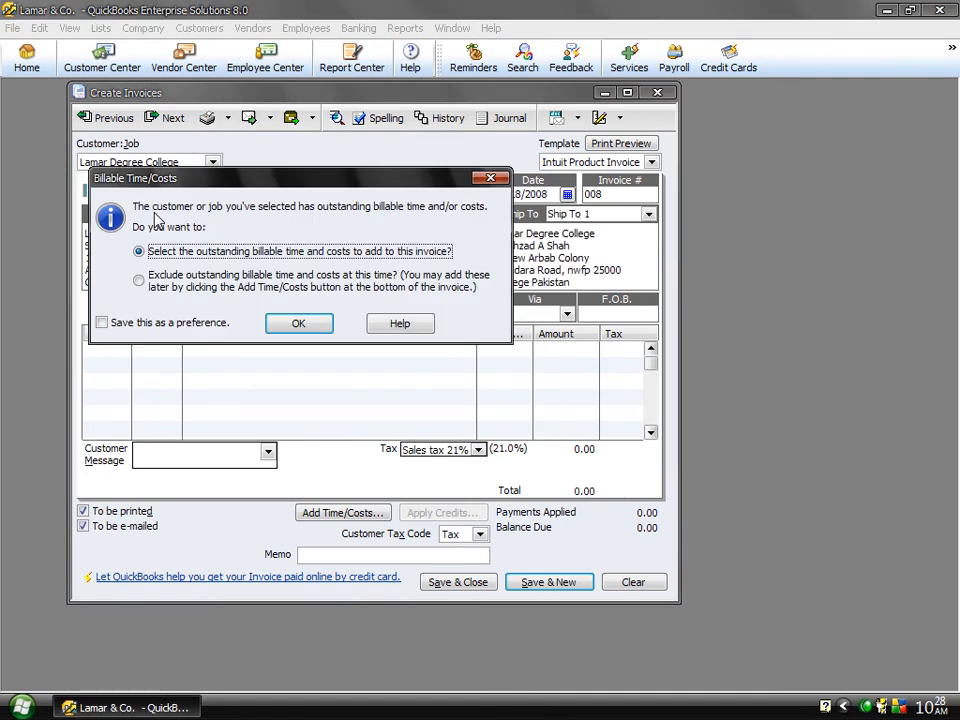
{"action": "left_click", "coordinate": [299, 325]}
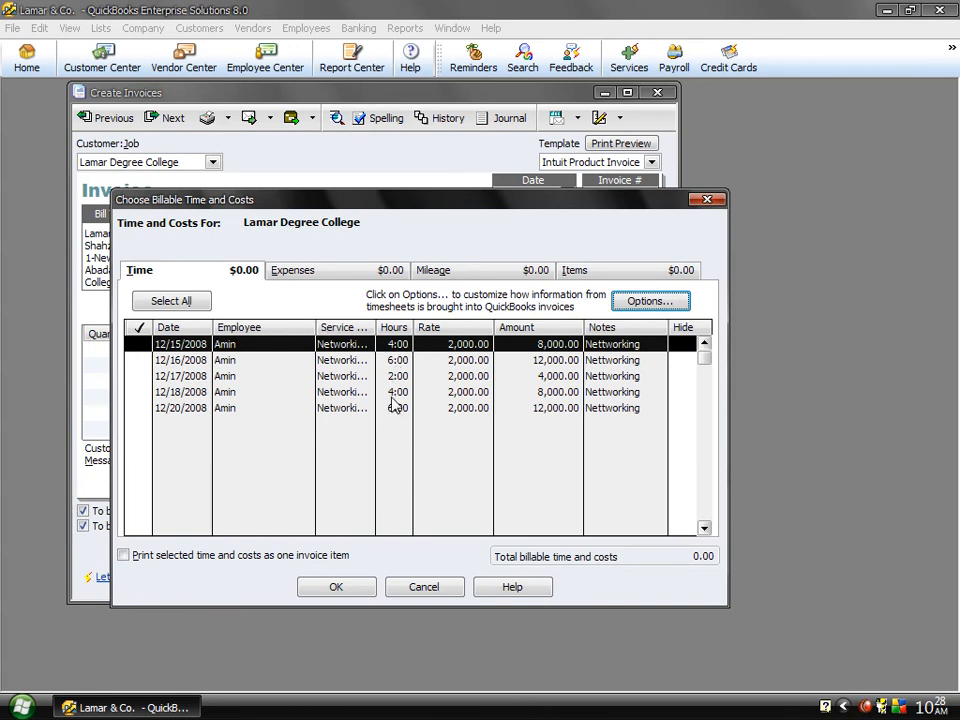
Step: Add all listed billable time entries to the invoice with future vendor-time warnings turned off, and save it ignoring every "Nettworking" spelling flag
{"action": "left_click", "coordinate": [171, 301]}
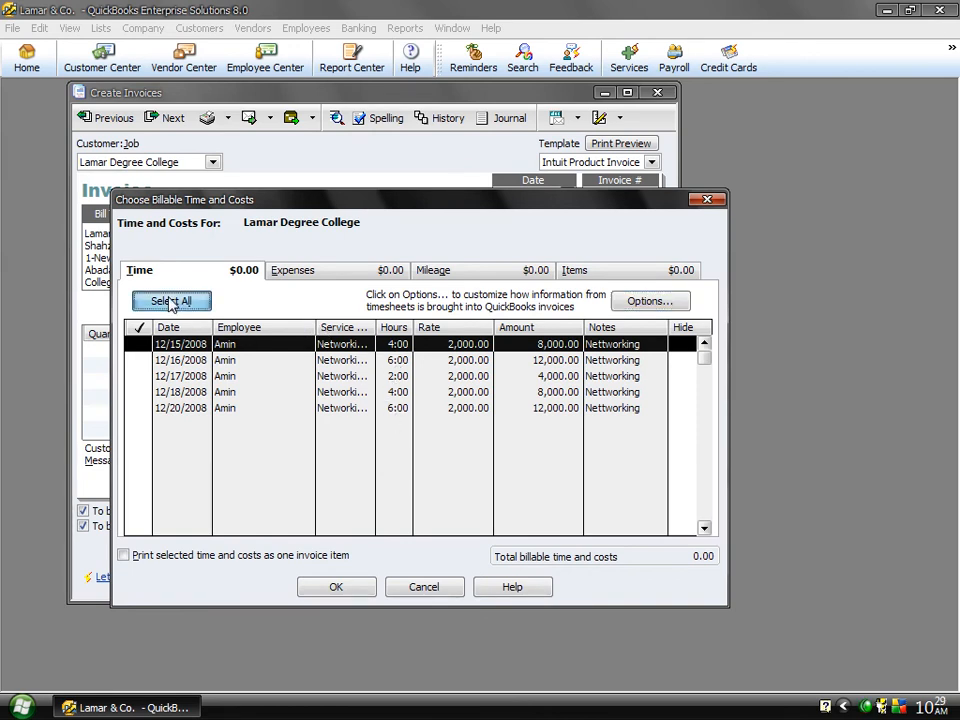
{"action": "left_click", "coordinate": [336, 588]}
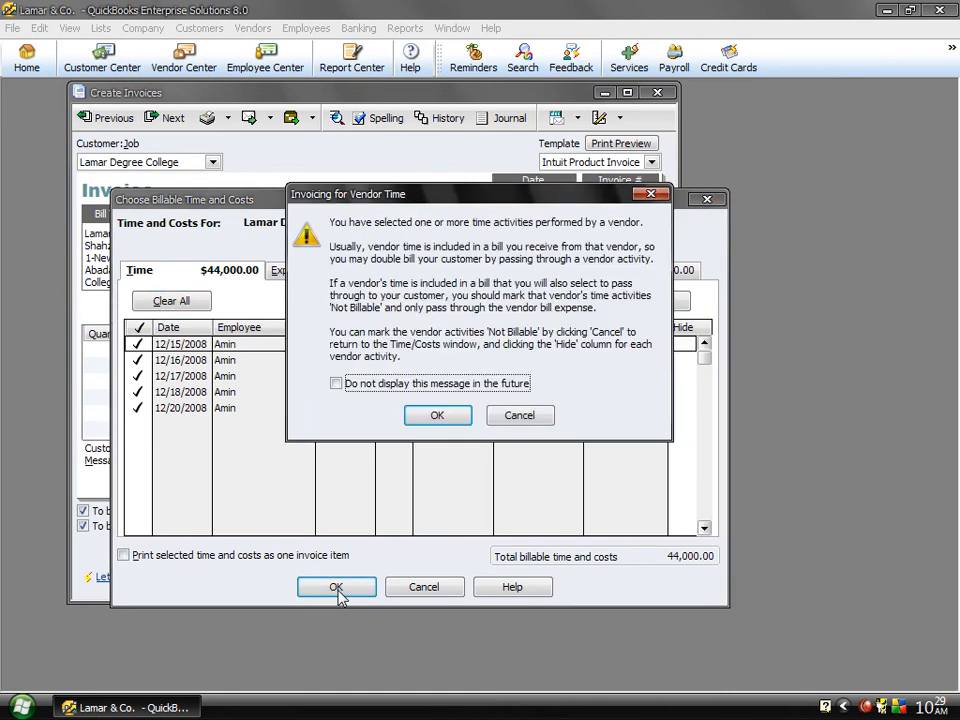
{"action": "left_click", "coordinate": [453, 385]}
{"action": "left_click", "coordinate": [455, 415]}
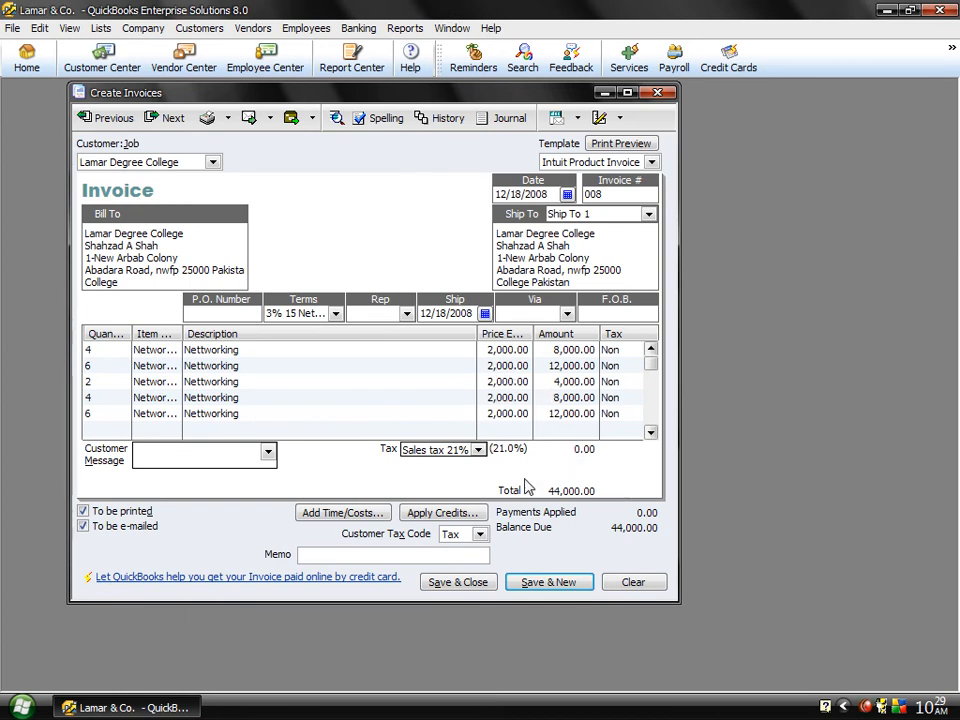
{"action": "left_click", "coordinate": [465, 583]}
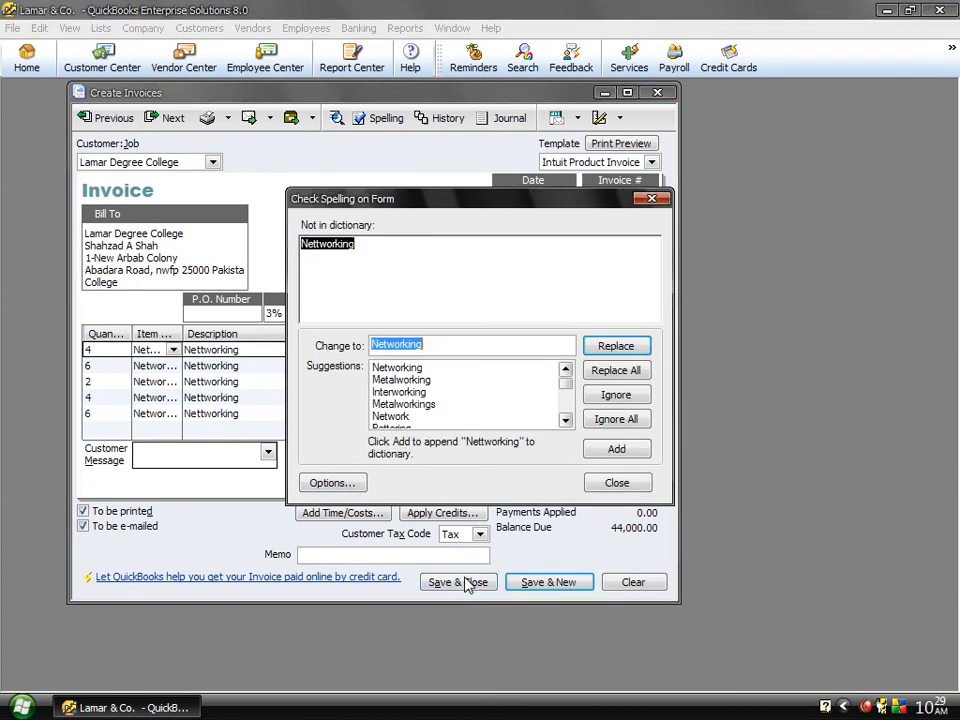
{"action": "left_click", "coordinate": [616, 420]}
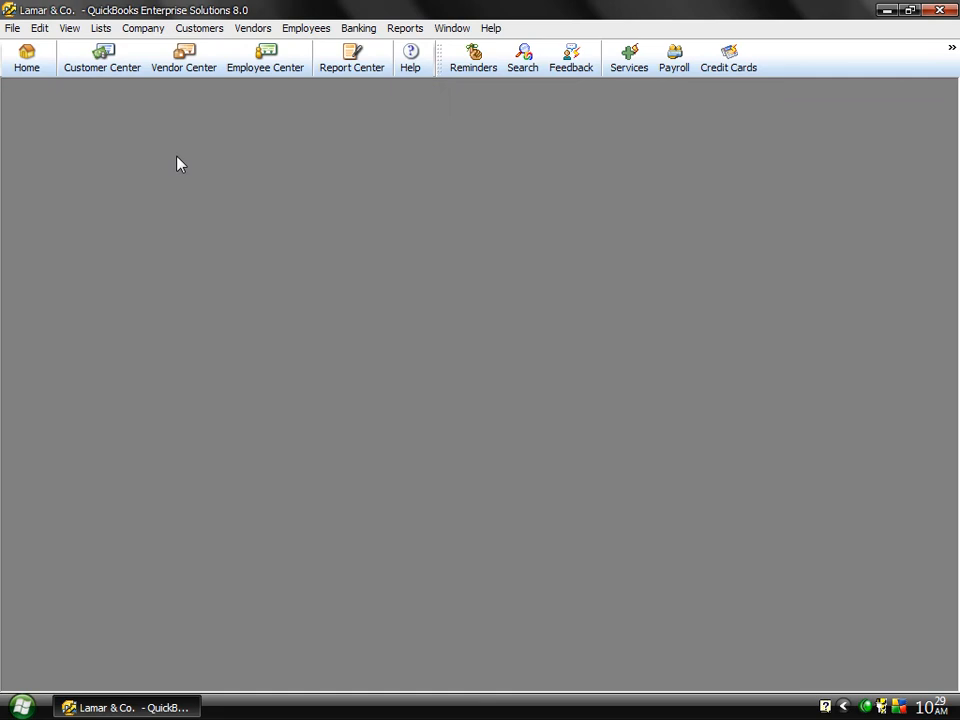
Step: Review Lamar Degree College's transactions in the Customer Center, including the newly saved time invoice, and close the center
{"action": "left_click", "coordinate": [104, 62]}
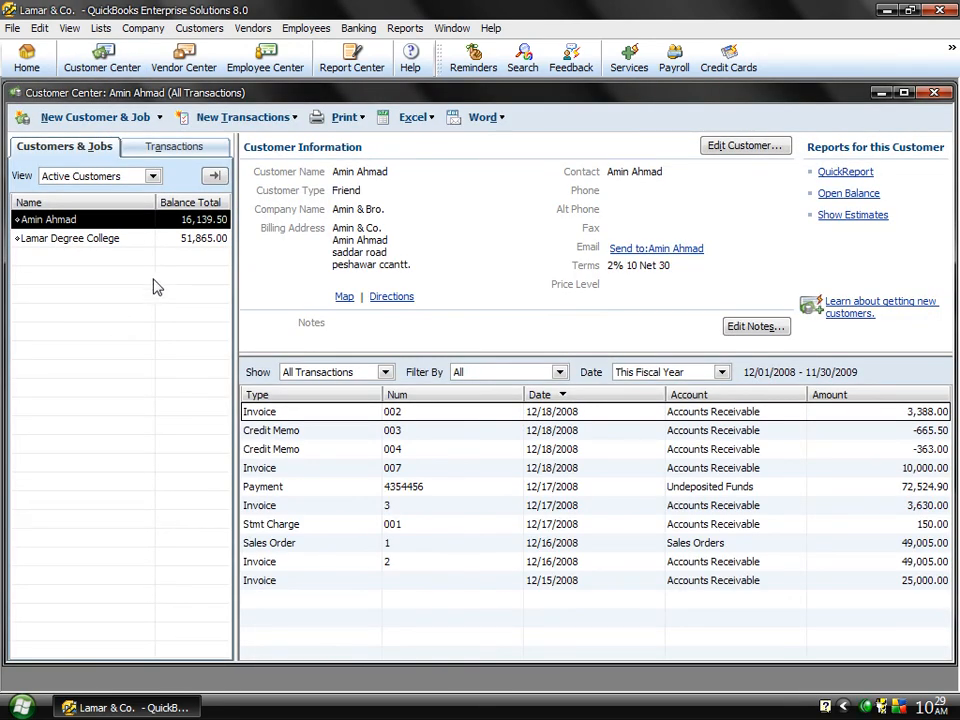
{"action": "left_click", "coordinate": [171, 241]}
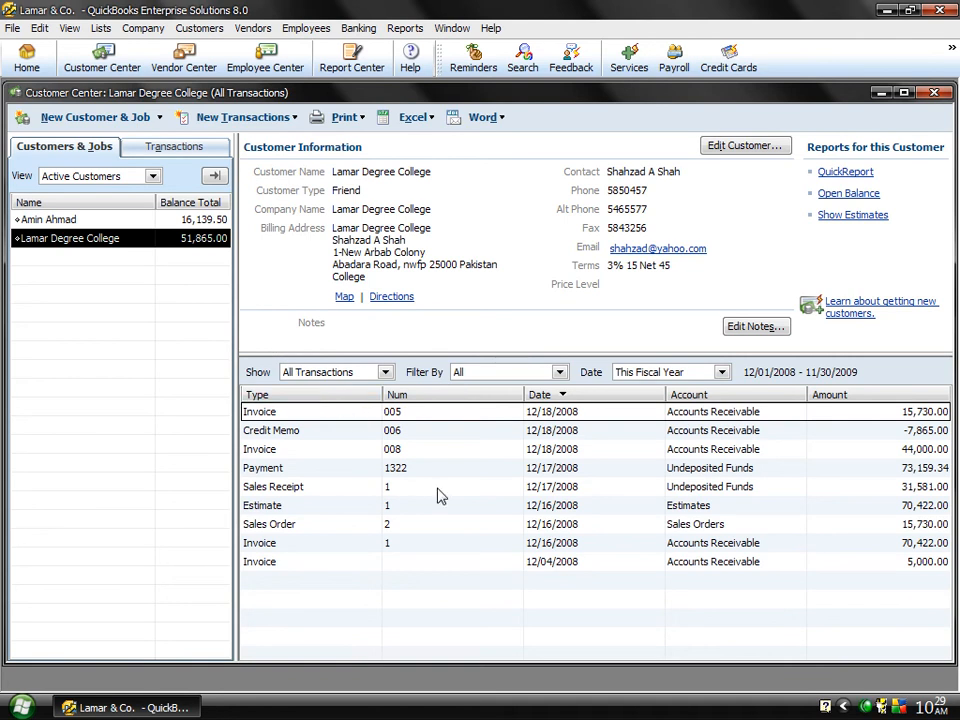
{"action": "left_click", "coordinate": [413, 453]}
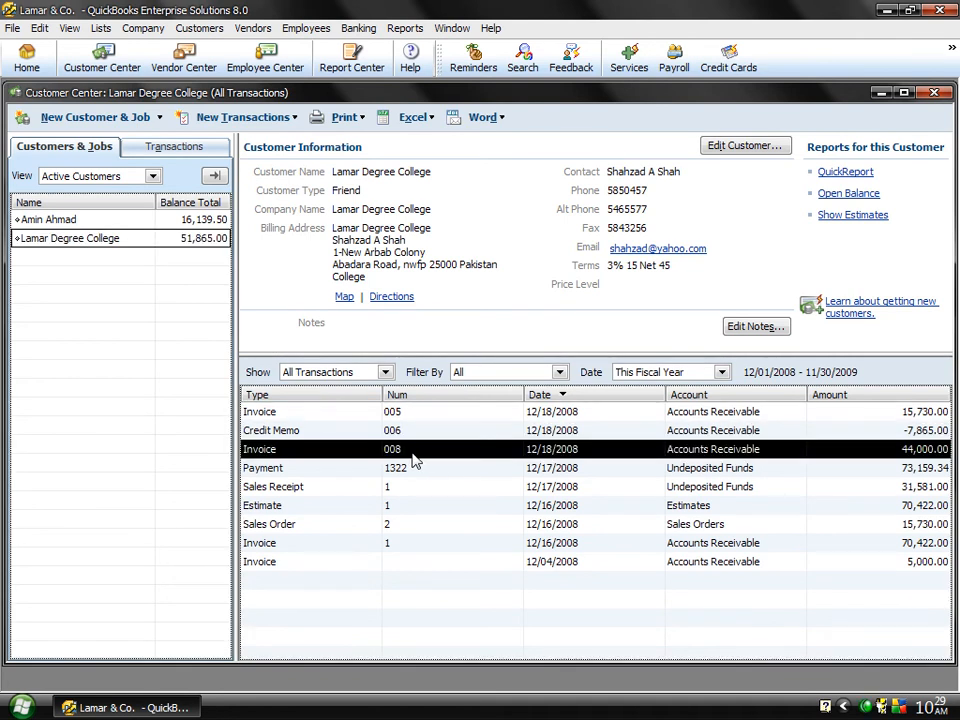
{"action": "left_click", "coordinate": [936, 92]}
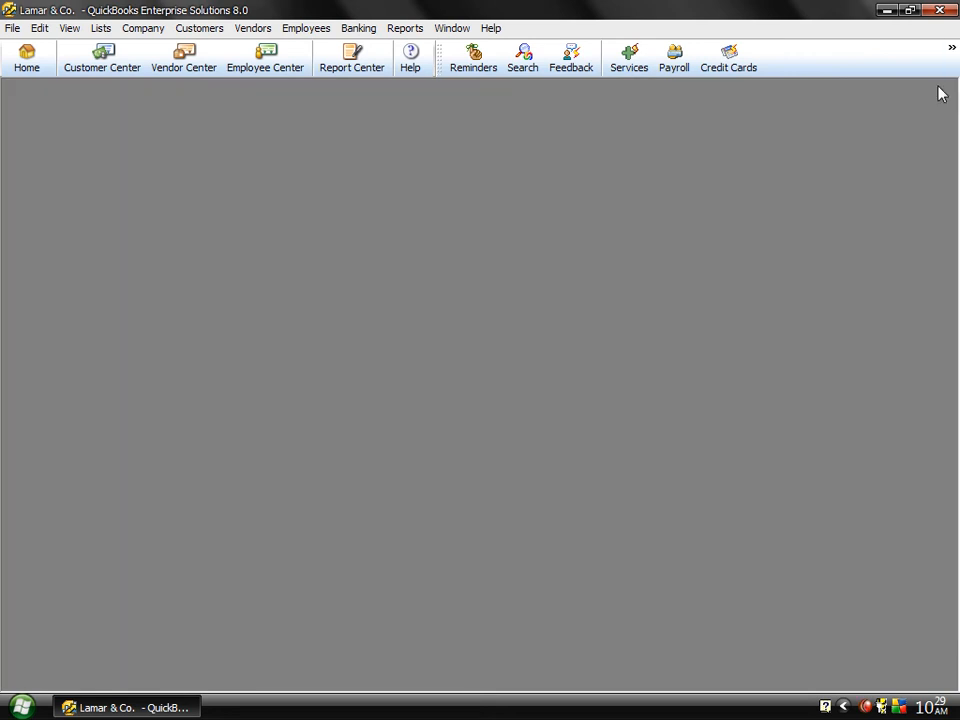
Step: Try to open the online information page about Point of Sale, and close its browser window
{"action": "left_click", "coordinate": [205, 30]}
{"action": "mouse_move", "coordinate": [321, 281]}
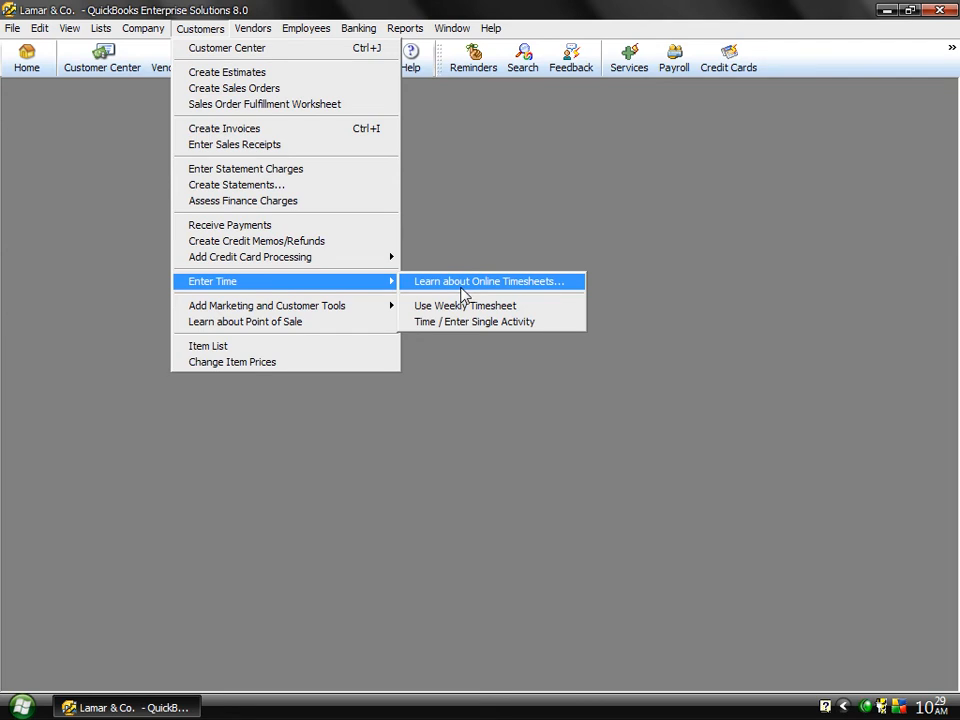
{"action": "mouse_move", "coordinate": [382, 306]}
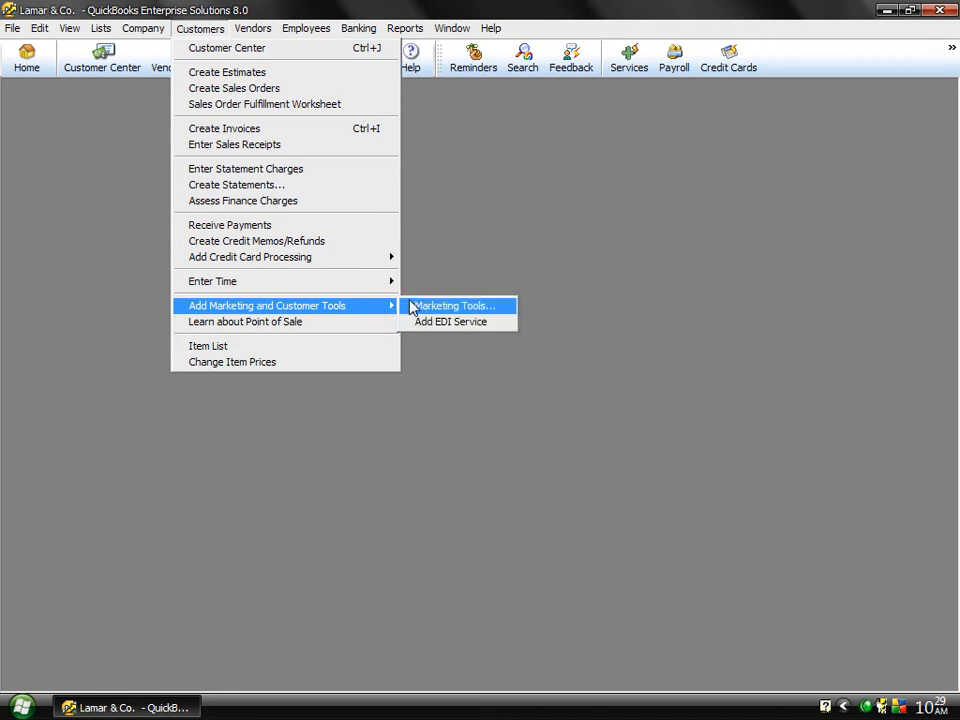
{"action": "left_click", "coordinate": [318, 325]}
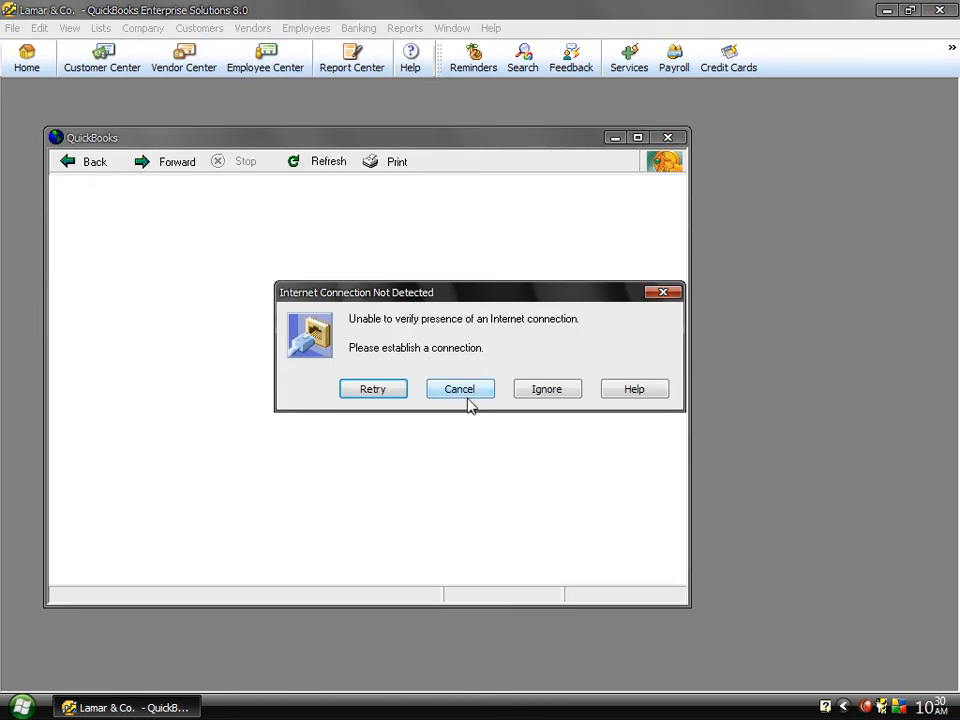
{"action": "left_click", "coordinate": [462, 390]}
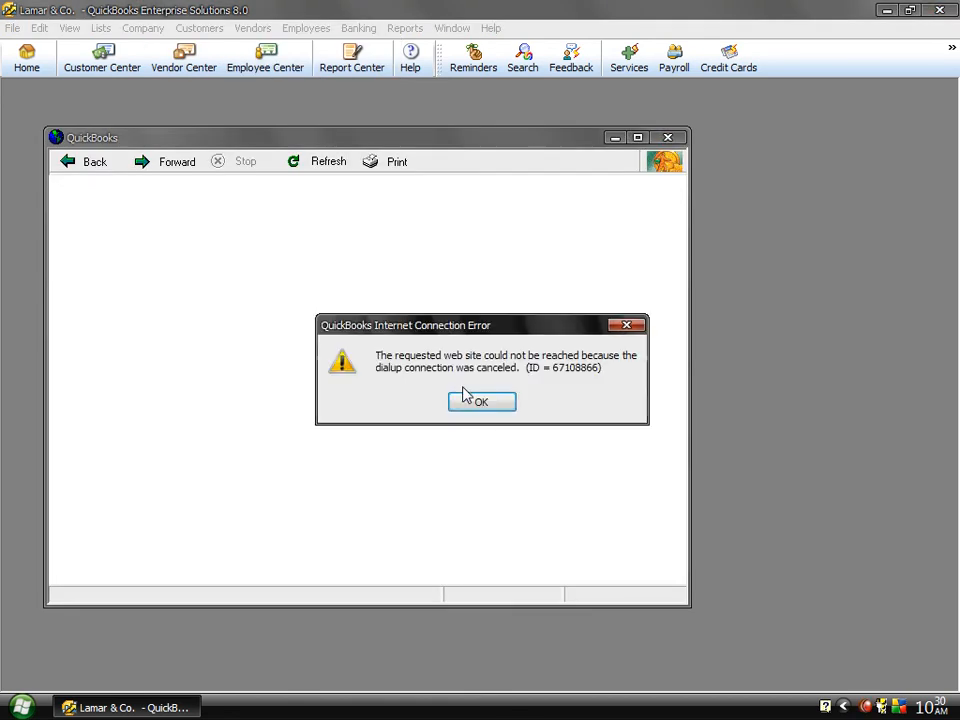
{"action": "left_click", "coordinate": [478, 403]}
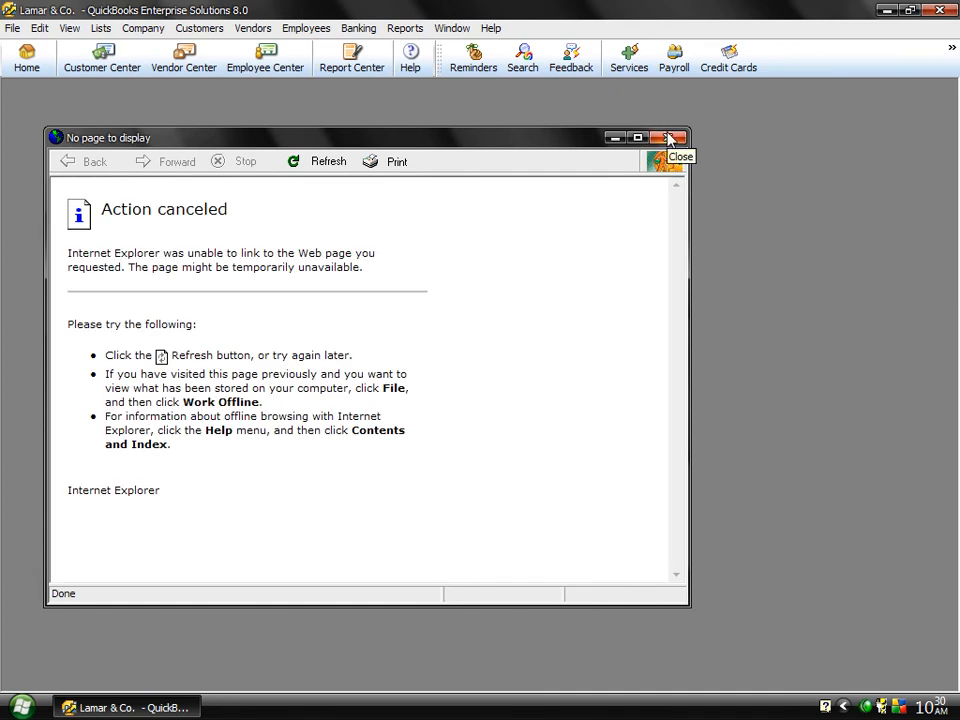
{"action": "left_click", "coordinate": [669, 136]}
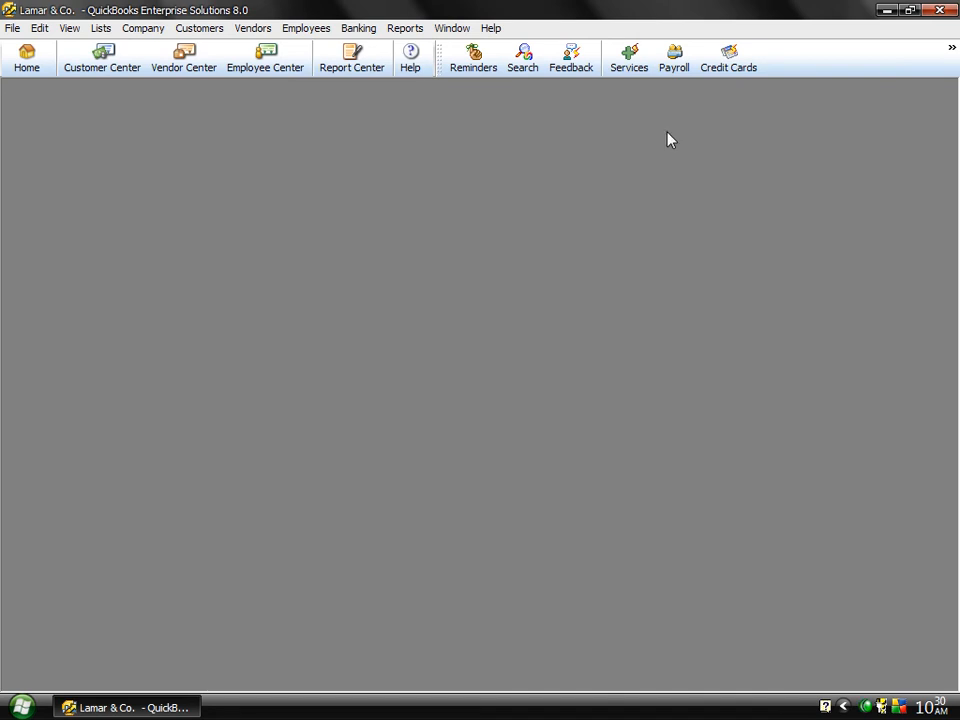
{"action": "right_click", "coordinate": [870, 710]}
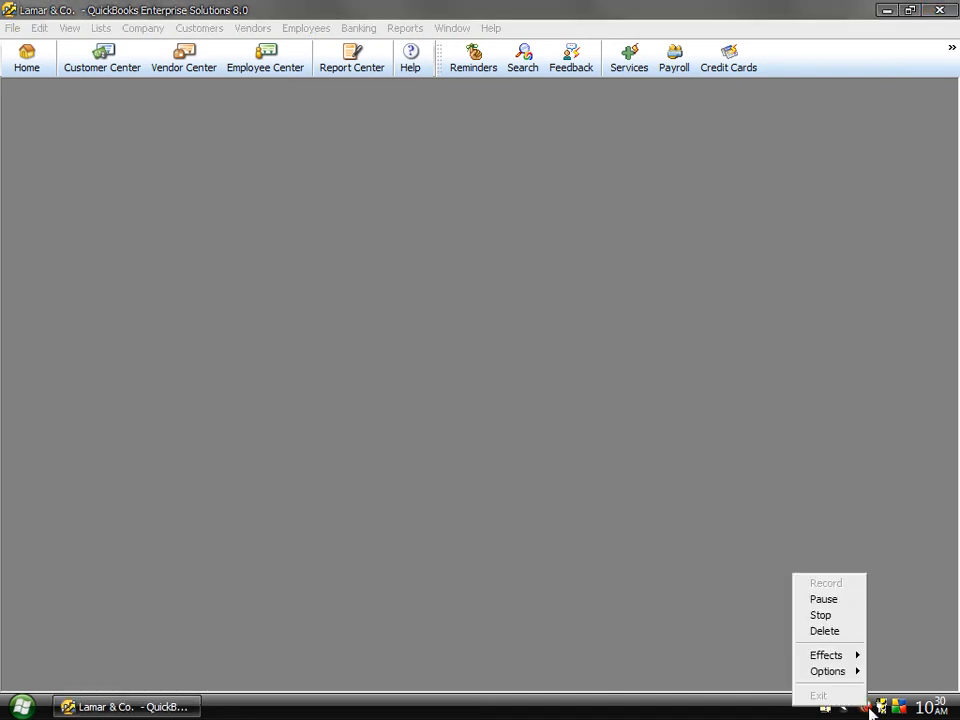
{"action": "left_click", "coordinate": [800, 598]}
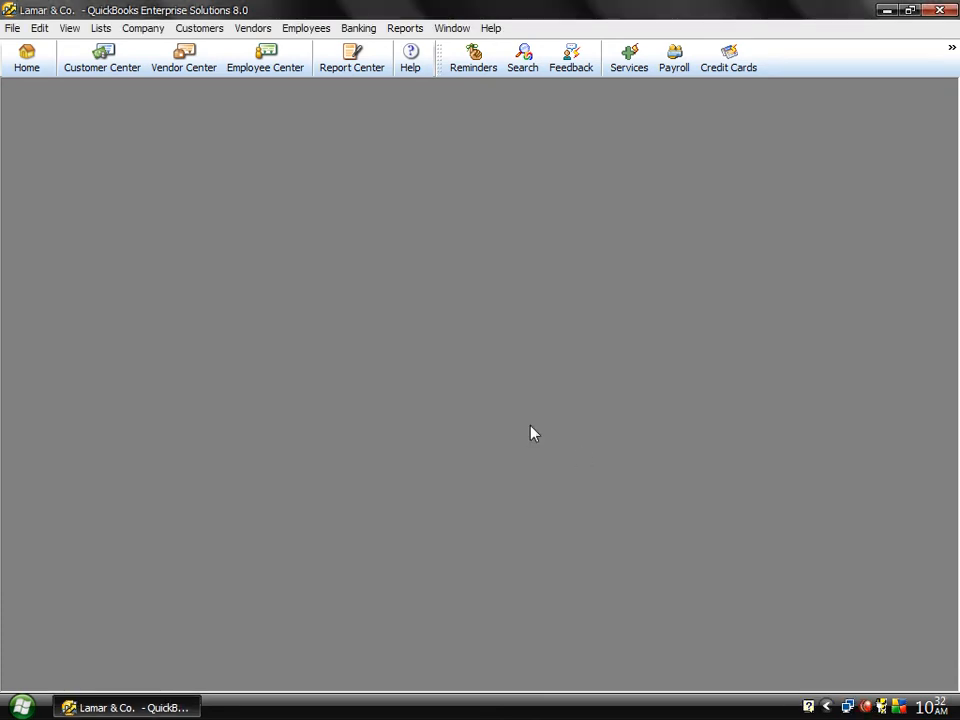
Step: Open the QuickBooks Point of Sale information page, examine the Basic 8.0 and Pro 8.0 product descriptions, and close it
{"action": "left_click", "coordinate": [199, 29]}
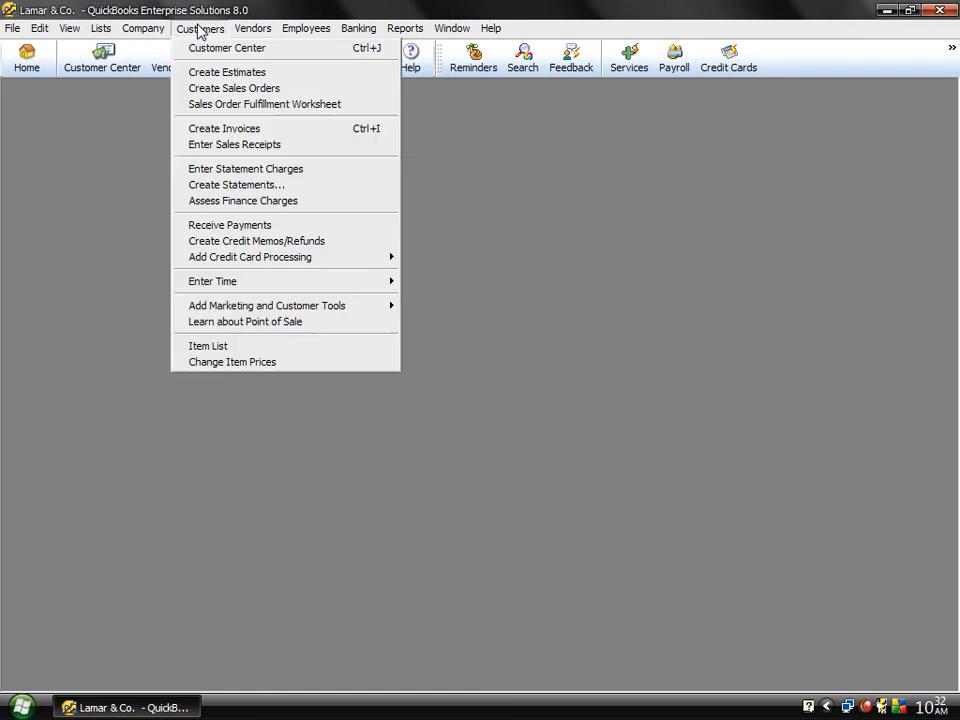
{"action": "left_click", "coordinate": [226, 322]}
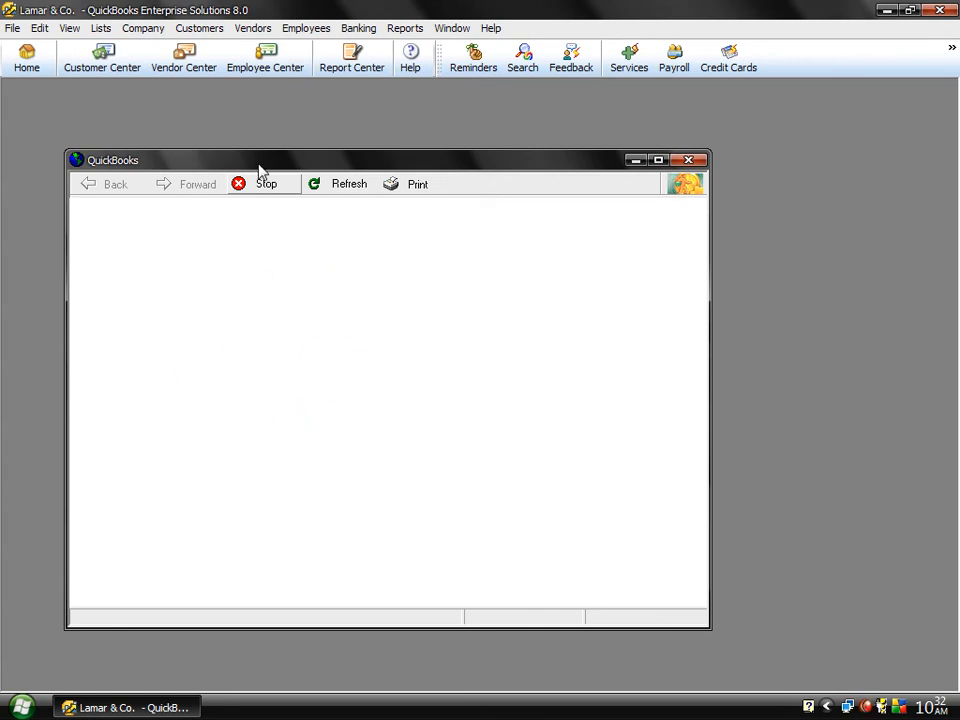
{"action": "left_click_drag", "start_coordinate": [258, 167], "coordinate": [256, 122]}
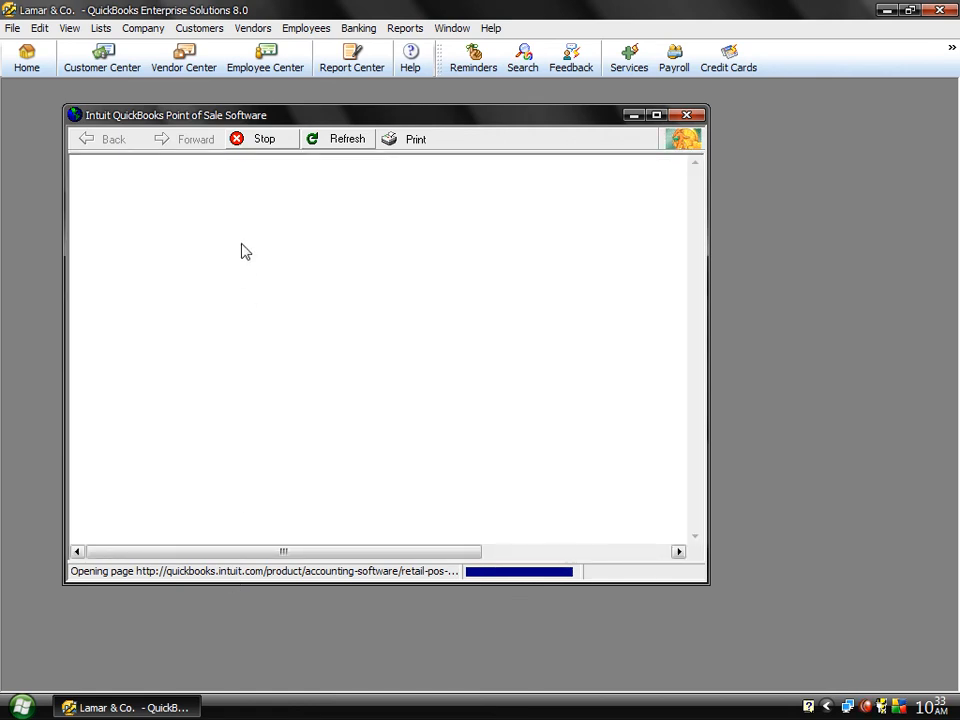
{"action": "double_click", "coordinate": [258, 117]}
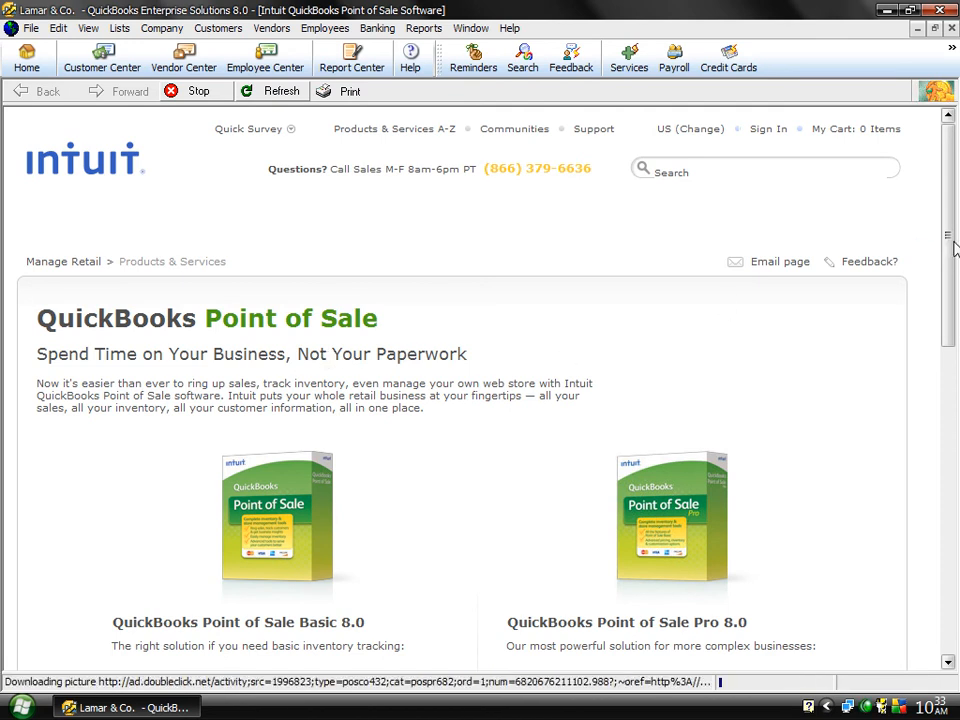
{"action": "mouse_move", "coordinate": [948, 248]}
{"action": "left_mouse_down"}
{"action": "mouse_move", "coordinate": [955, 262]}
{"action": "mouse_move", "coordinate": [930, 569]}
{"action": "mouse_move", "coordinate": [937, 228]}
{"action": "left_mouse_up"}
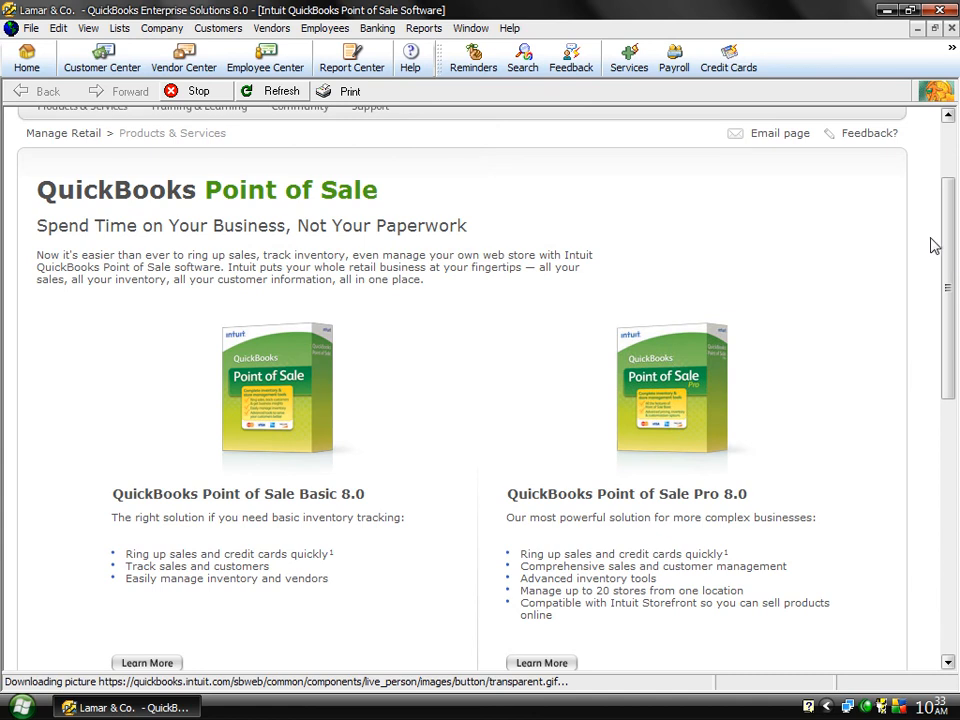
{"action": "left_click_drag", "start_coordinate": [952, 240], "coordinate": [949, 147]}
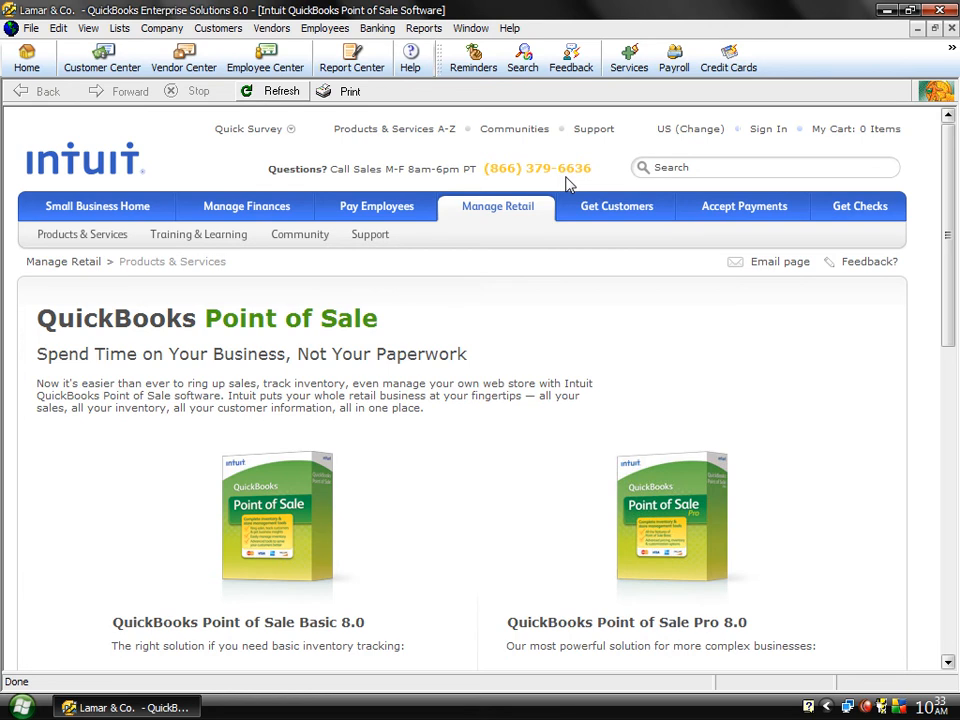
{"action": "left_click", "coordinate": [935, 29]}
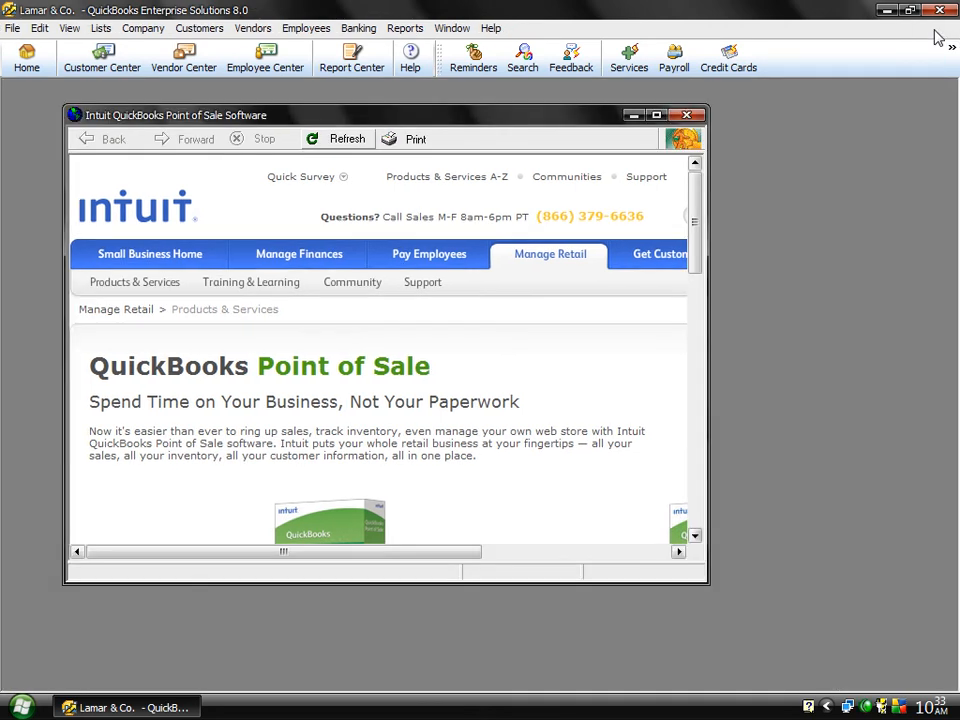
{"action": "left_click", "coordinate": [687, 116]}
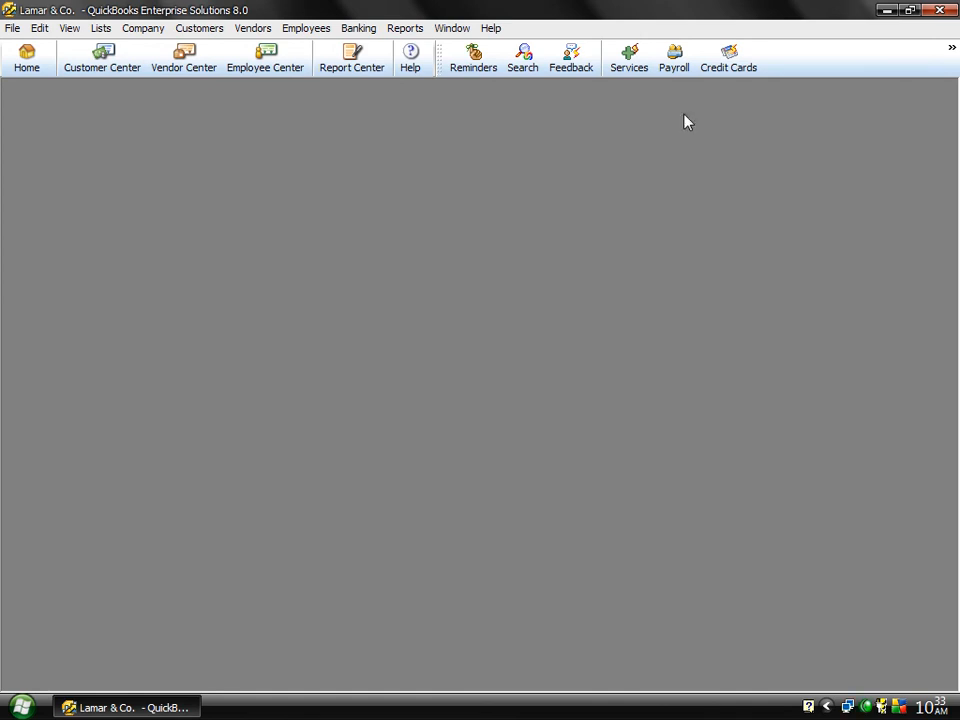
Step: Examine the item list and the item types offered for a new item, and close the list without adding one
{"action": "left_click", "coordinate": [183, 29]}
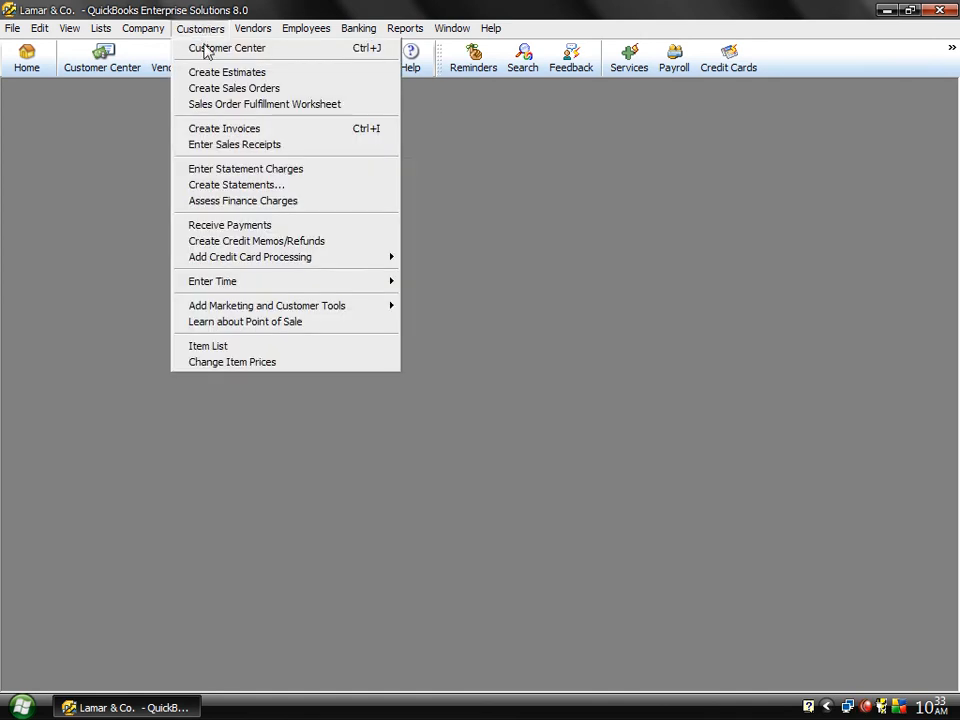
{"action": "left_click", "coordinate": [221, 346]}
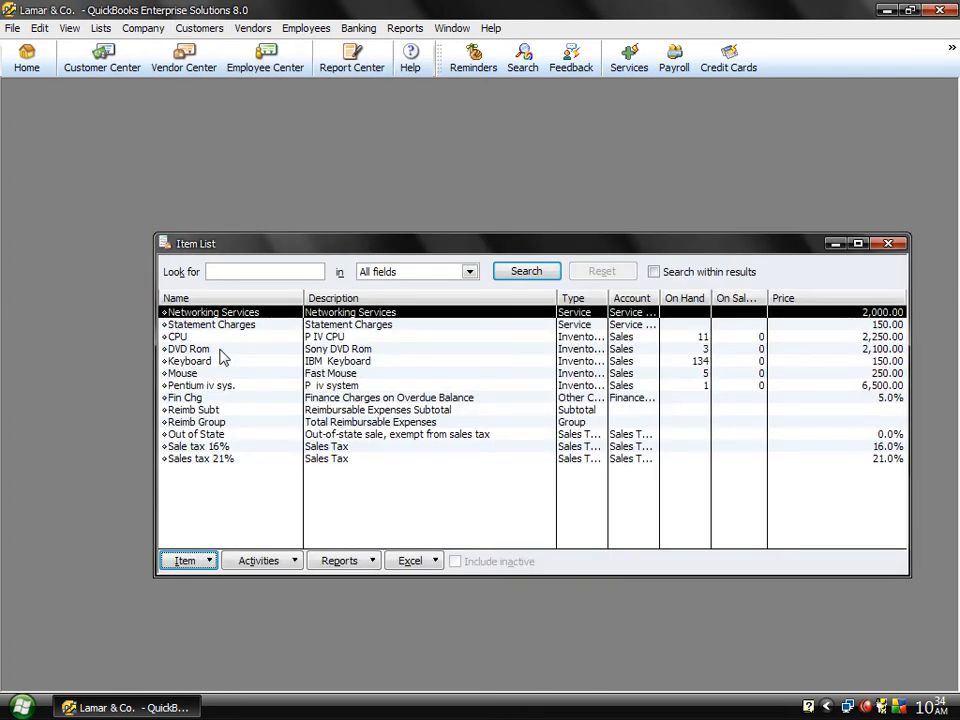
{"action": "key", "text": "ctrl+n"}
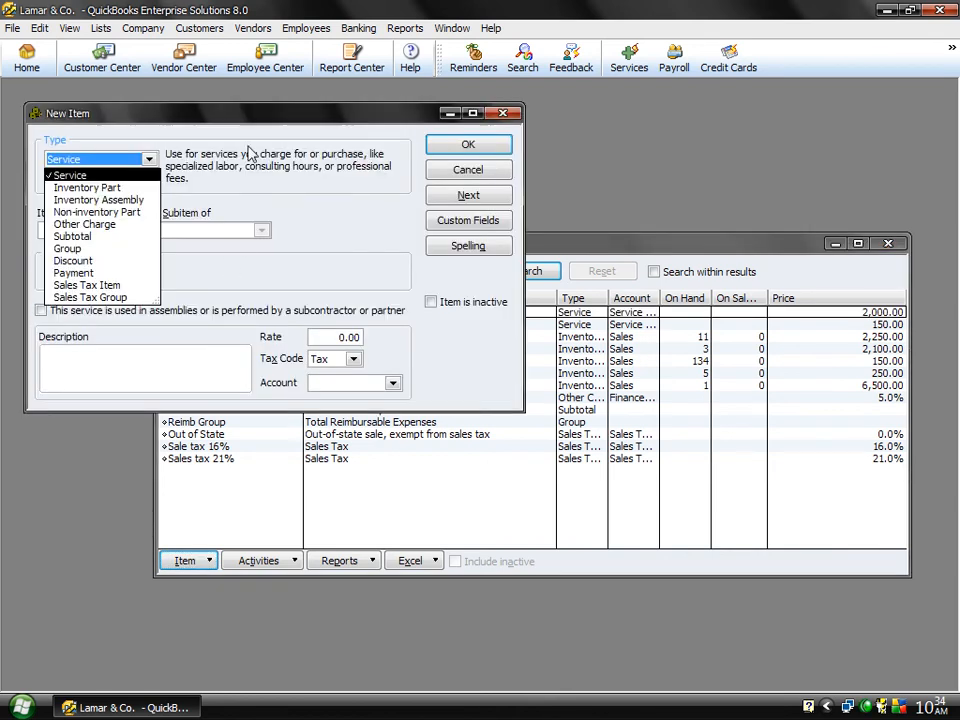
{"action": "left_click", "coordinate": [437, 179]}
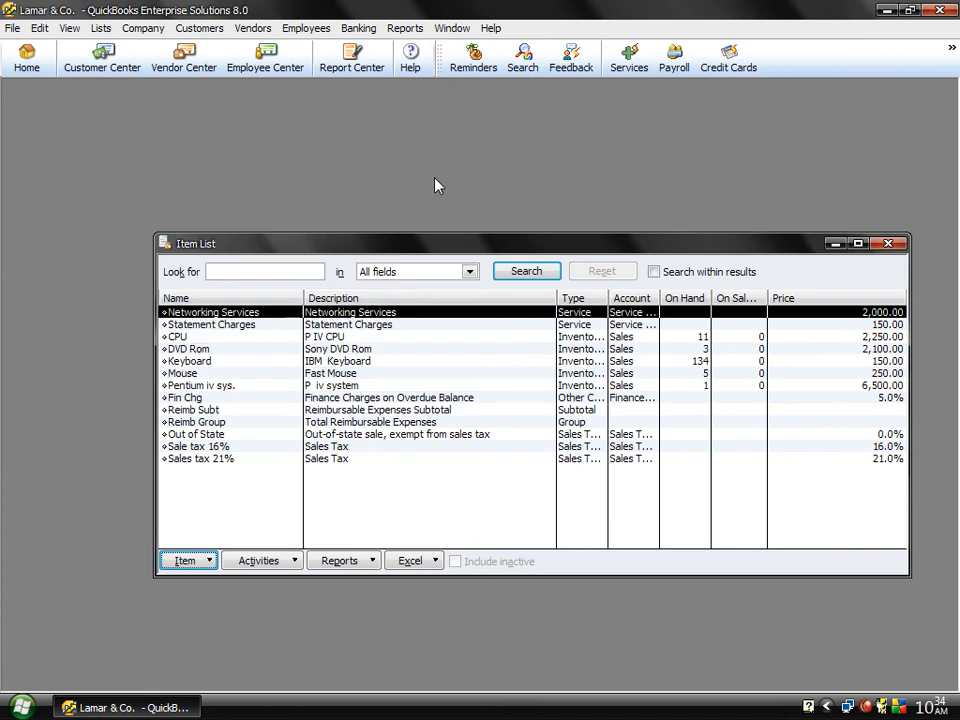
{"action": "left_click", "coordinate": [887, 244]}
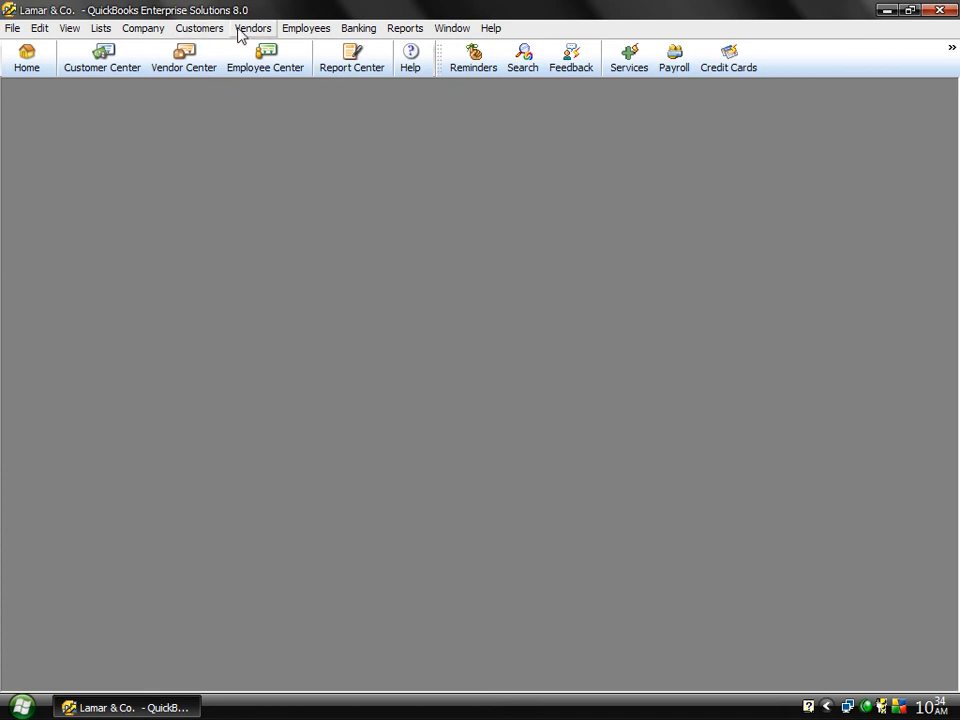
Step: Start an item price change for service items, mark them all, and adjust their current prices by an amount of 10.00
{"action": "left_click", "coordinate": [201, 28]}
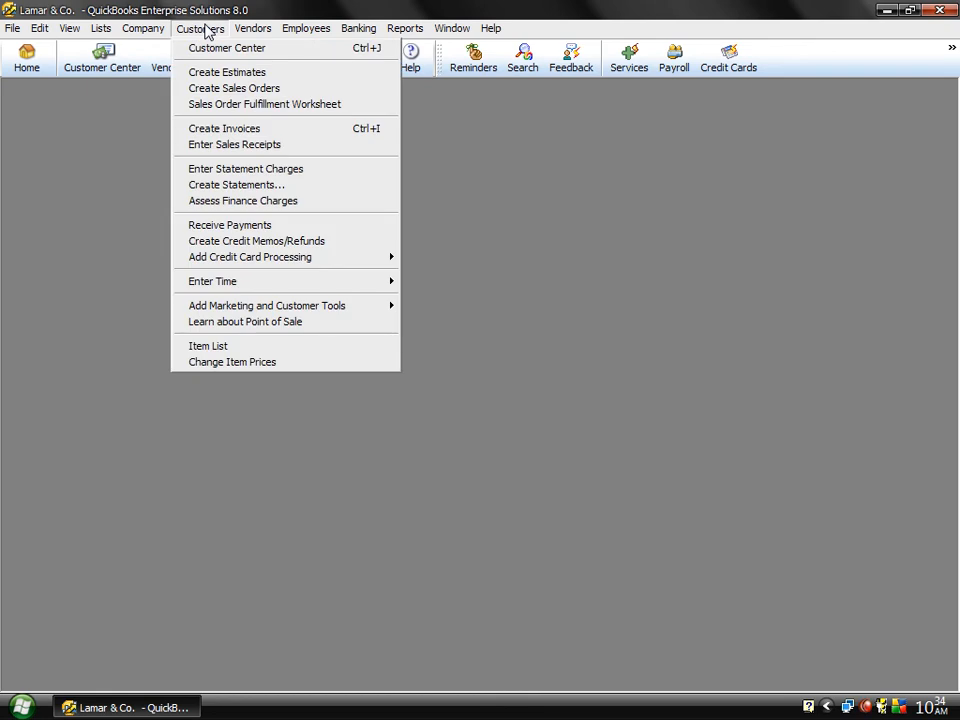
{"action": "left_click", "coordinate": [203, 362]}
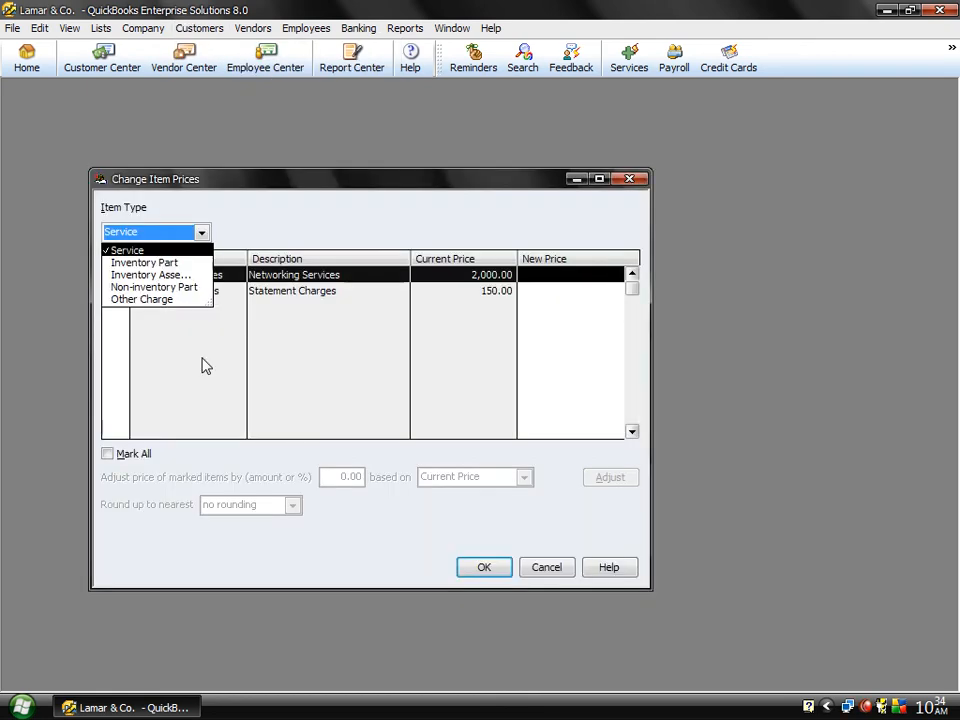
{"action": "left_click", "coordinate": [129, 252]}
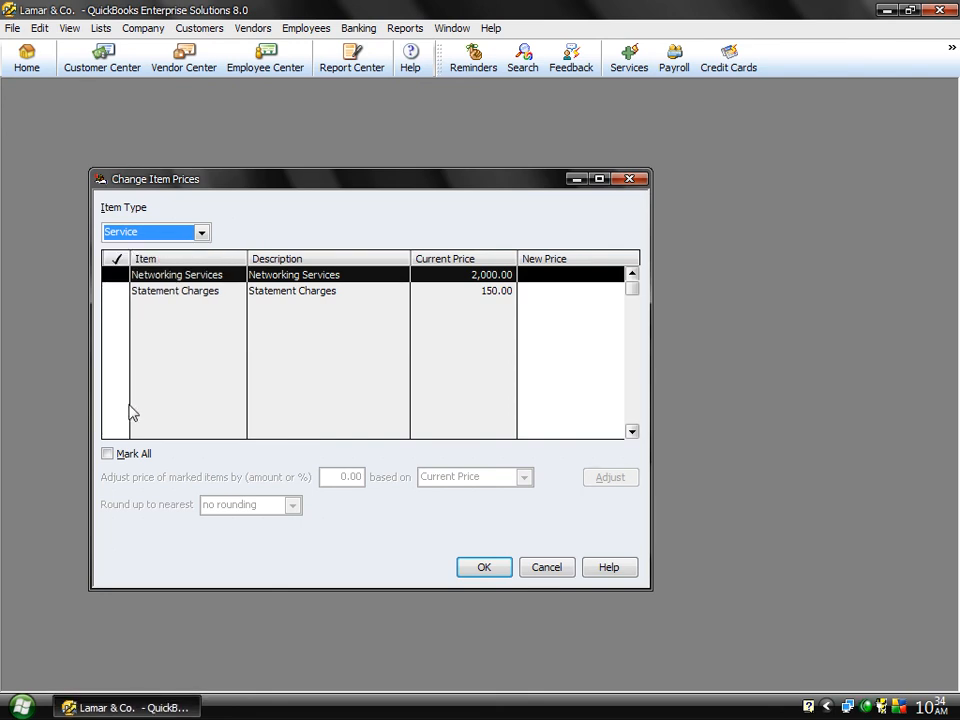
{"action": "left_click", "coordinate": [123, 462]}
{"action": "left_click", "coordinate": [123, 462]}
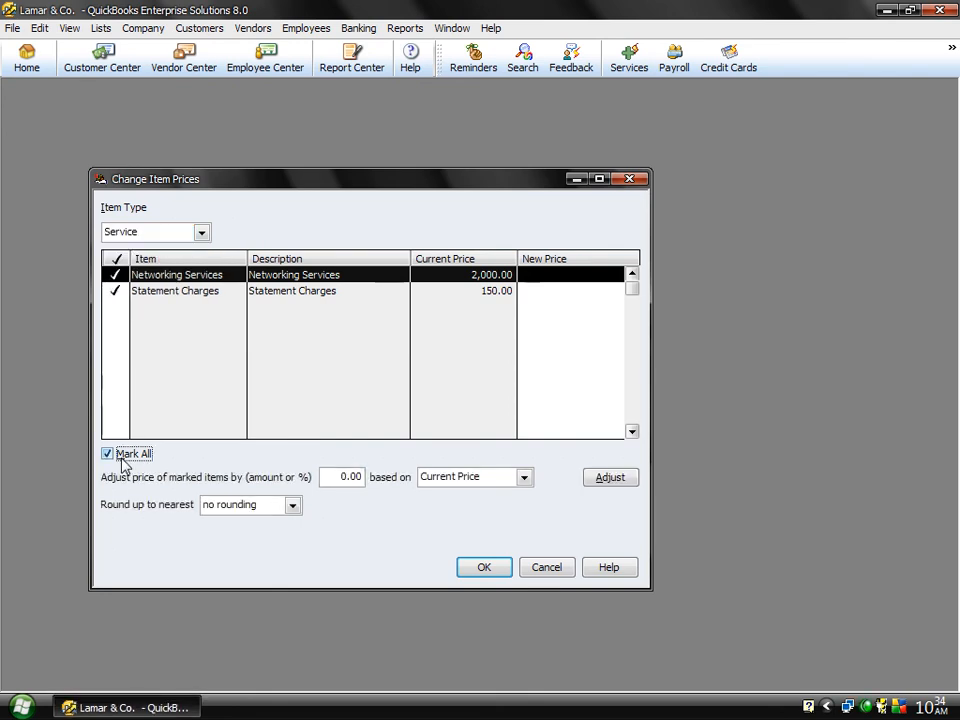
{"action": "left_click", "coordinate": [347, 477]}
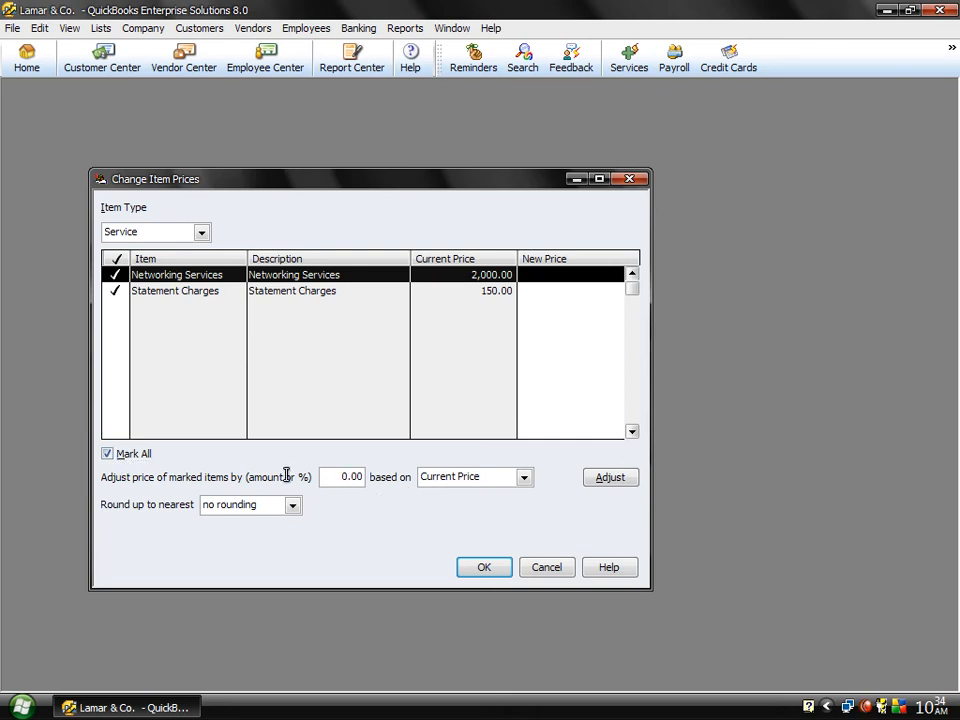
{"action": "key", "text": "Delete"}
{"action": "key", "text": "Delete"}
{"action": "type", "text": "1."}
{"action": "left_click", "coordinate": [610, 478]}
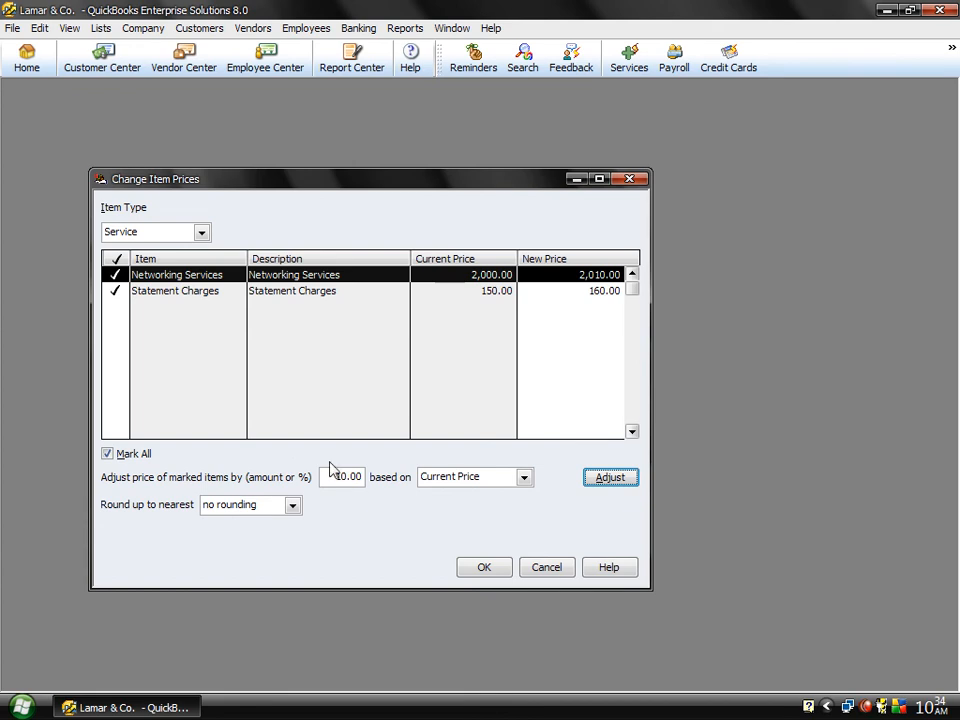
Step: Change the adjustment to 10.0% of the current price and recalculate the new prices of the marked service items
{"action": "left_click", "coordinate": [360, 477]}
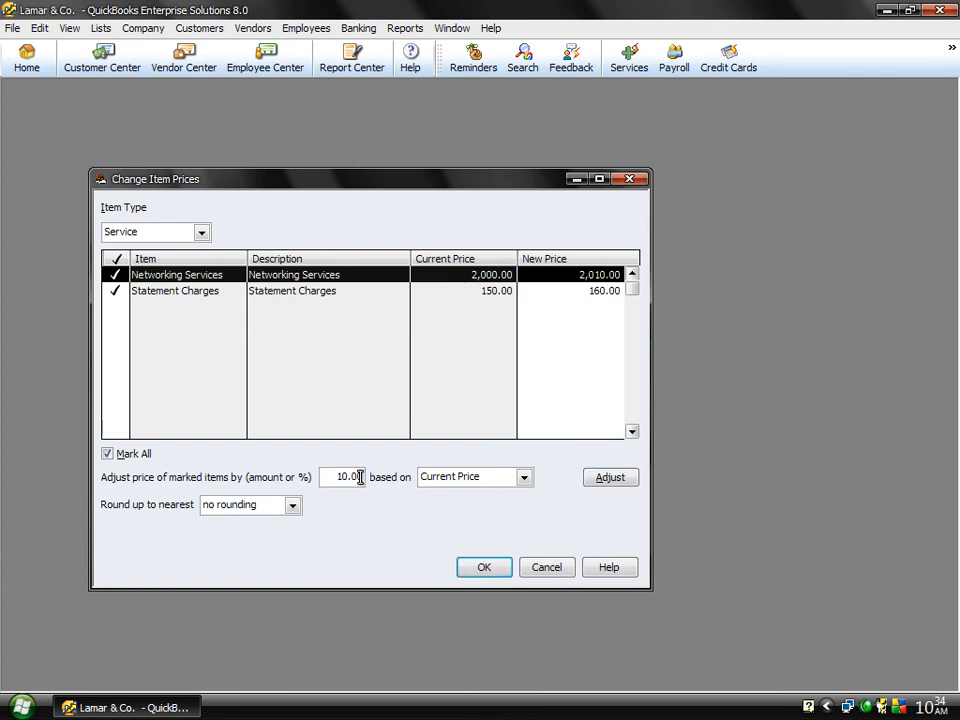
{"action": "type", "text": "%"}
{"action": "left_click", "coordinate": [610, 477]}
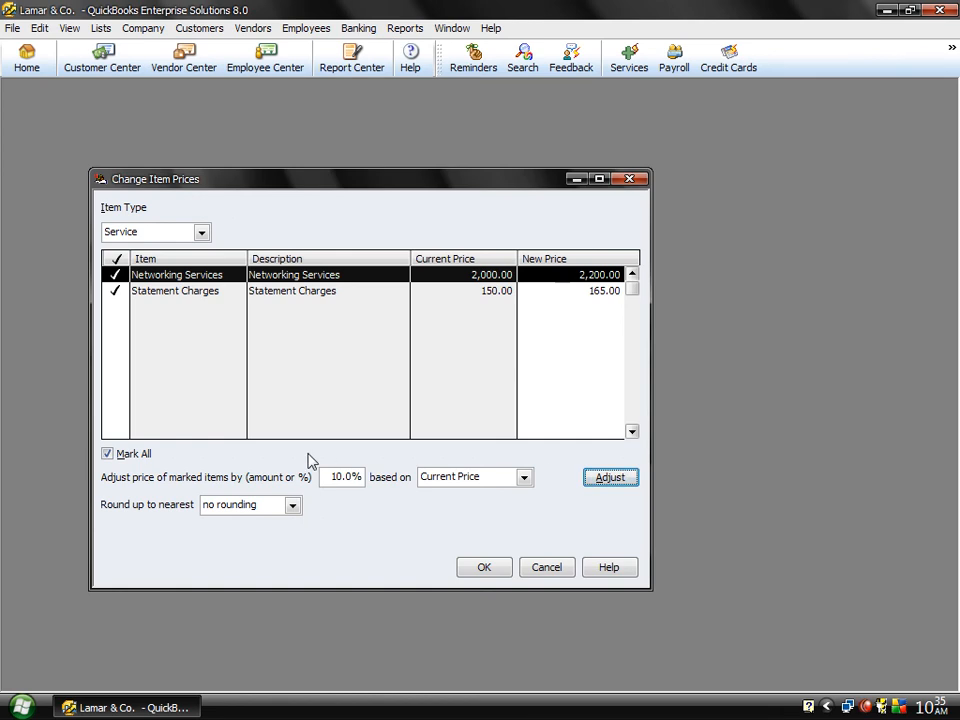
Step: Try a -10.0% adjustment on the marked service prices, and restore the adjustment to 10.0%
{"action": "left_click", "coordinate": [334, 476]}
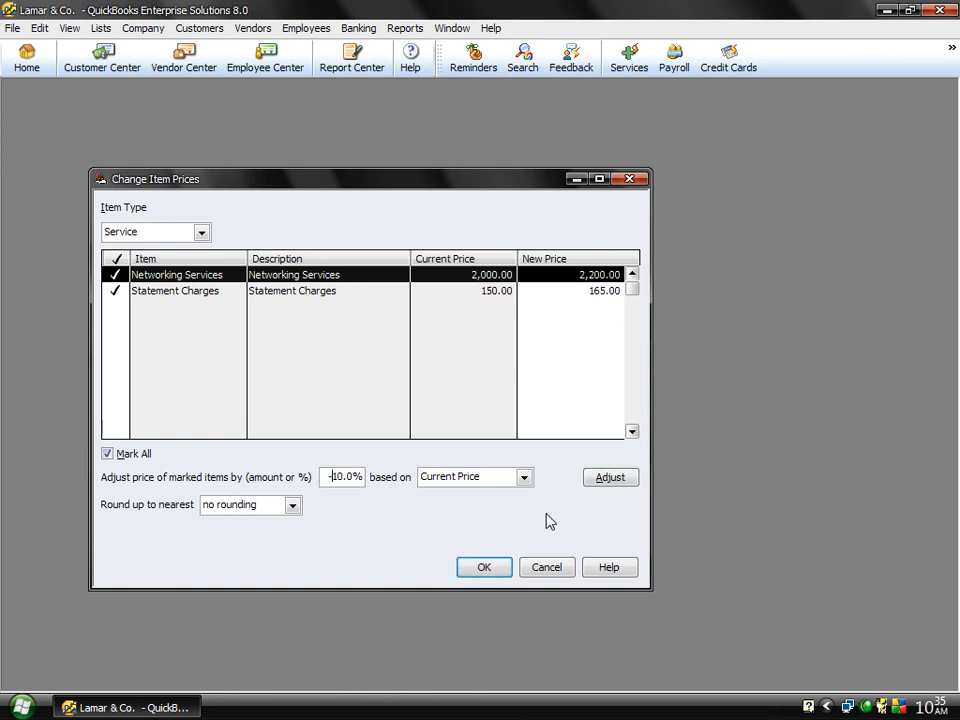
{"action": "type", "text": "-"}
{"action": "left_click", "coordinate": [606, 478]}
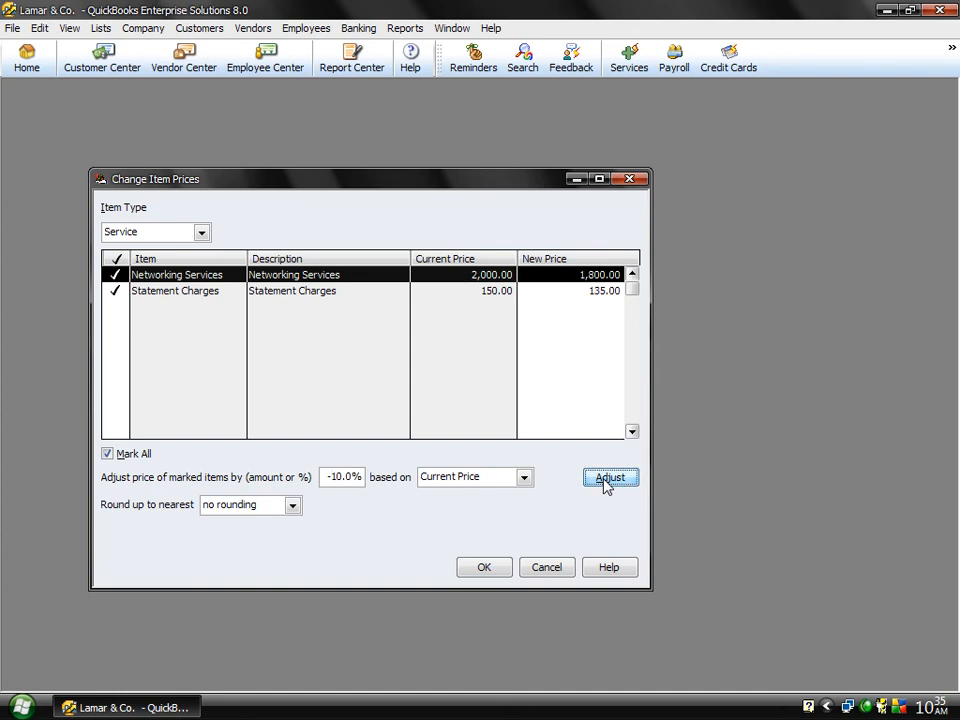
{"action": "left_click", "coordinate": [325, 476]}
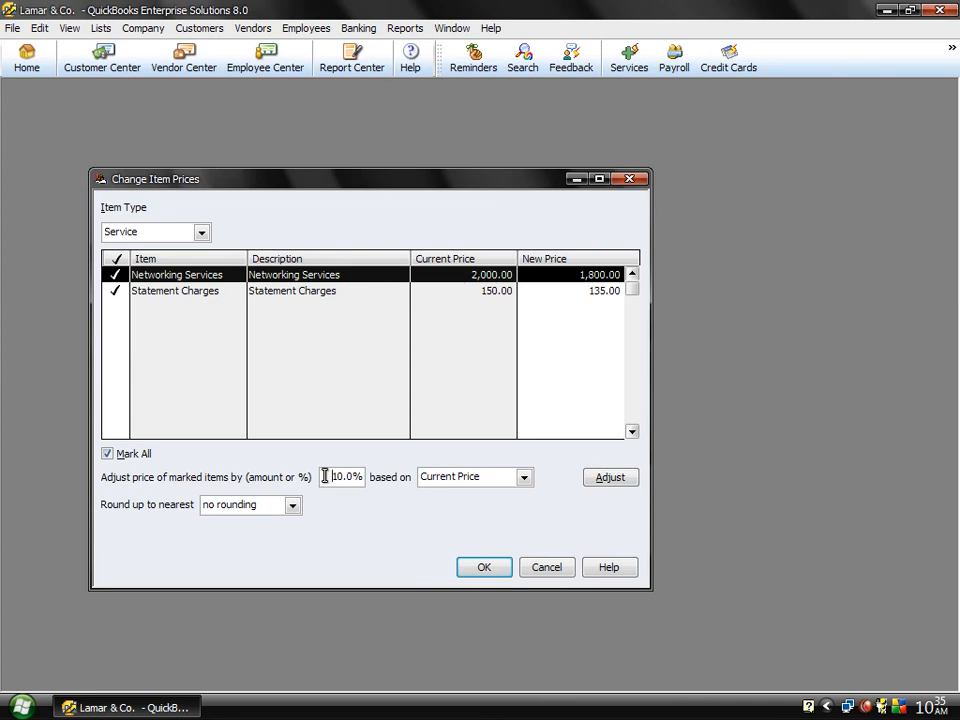
{"action": "left_click", "coordinate": [603, 479]}
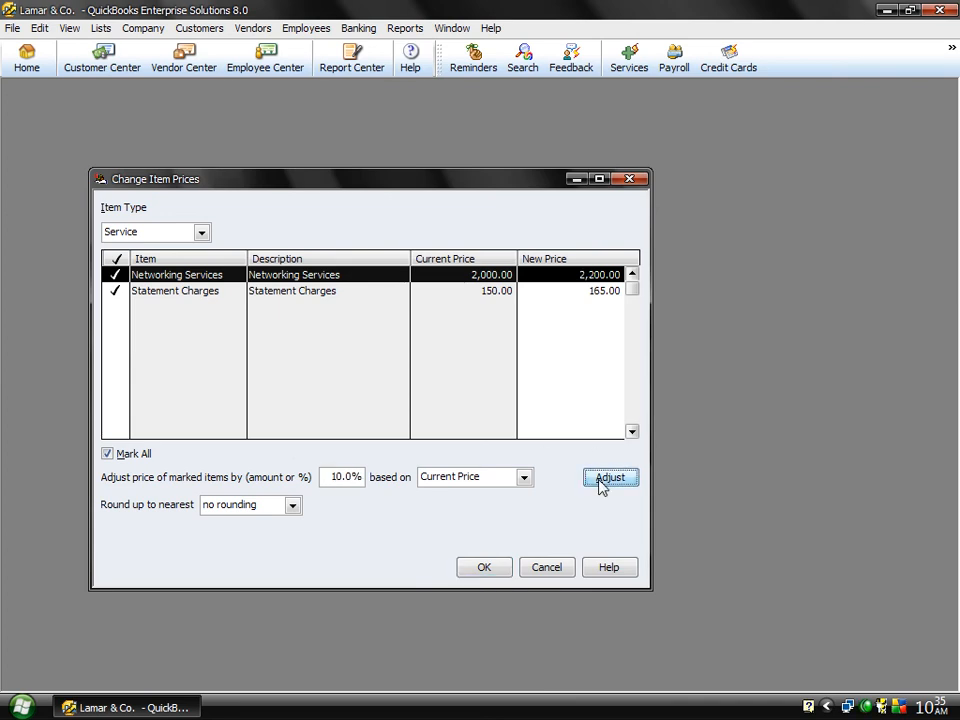
Step: Open the item list to compare prices, apply the adjusted service prices, and select Networking Services in the list
{"action": "left_click", "coordinate": [200, 28]}
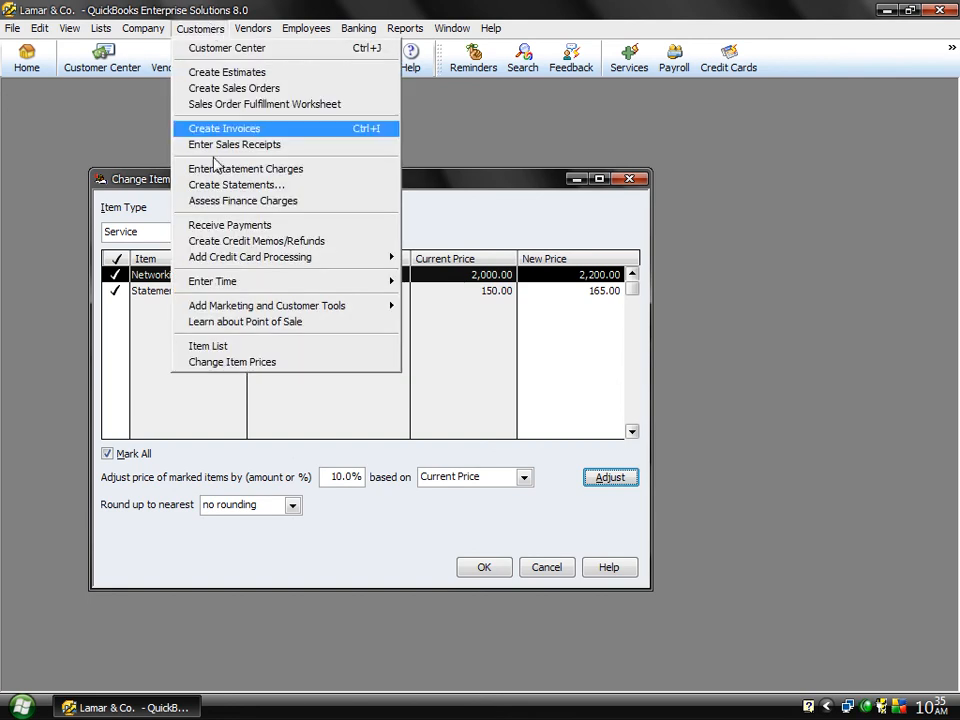
{"action": "left_click", "coordinate": [233, 347]}
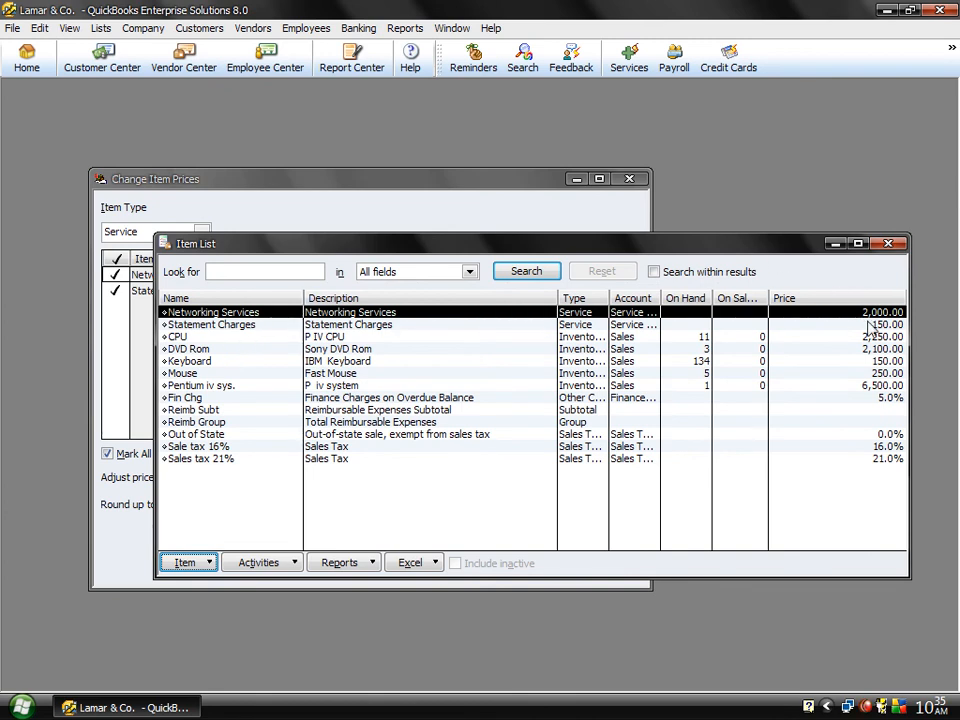
{"action": "left_click", "coordinate": [448, 197]}
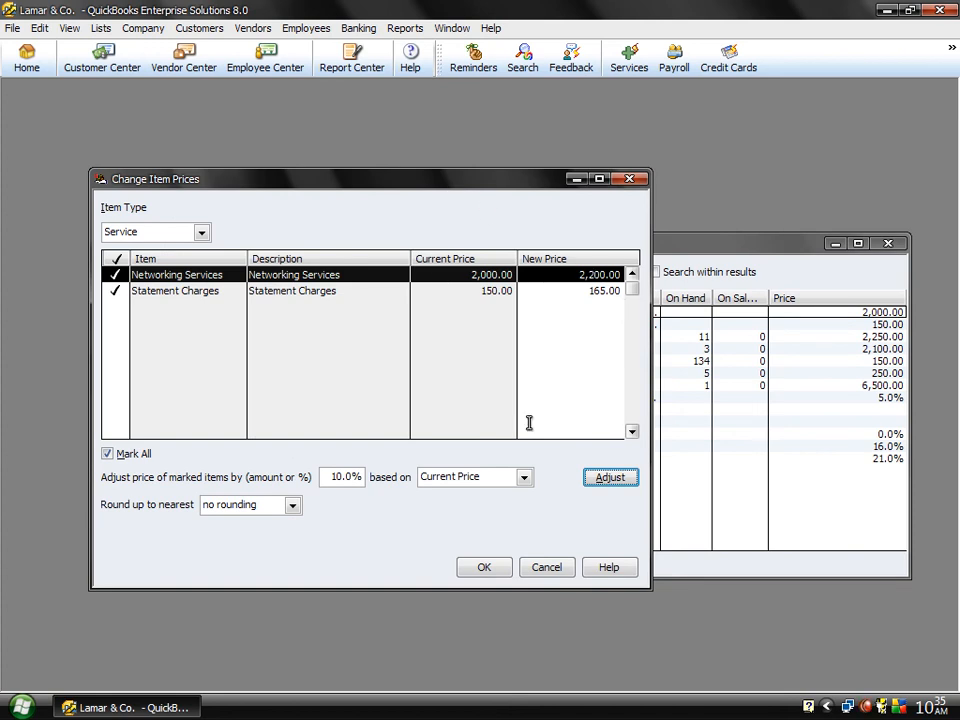
{"action": "left_click", "coordinate": [484, 568]}
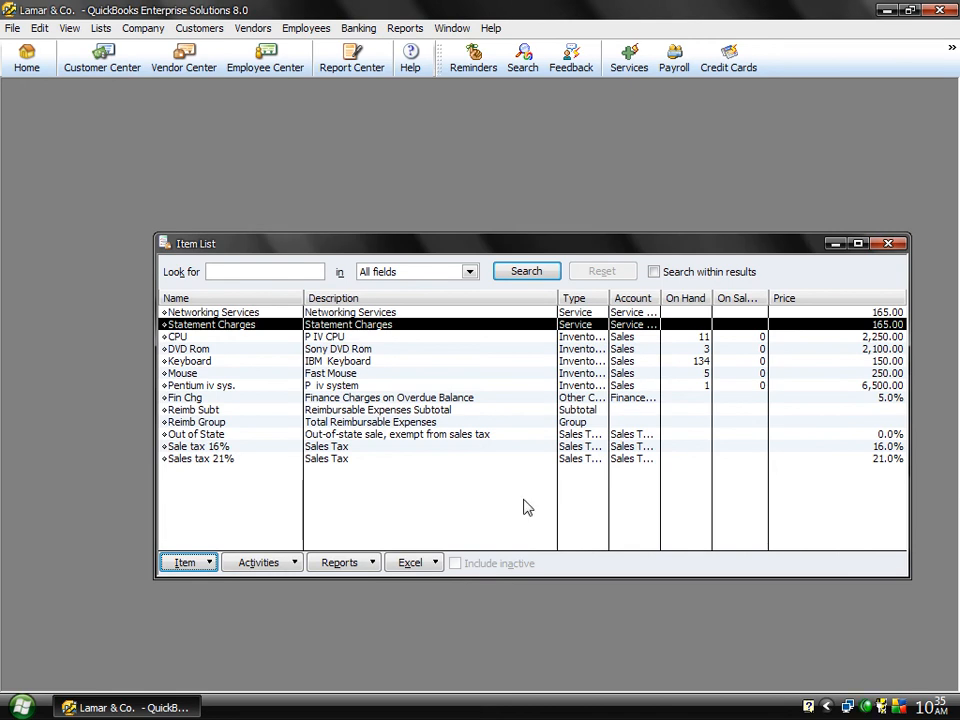
{"action": "left_click", "coordinate": [489, 311]}
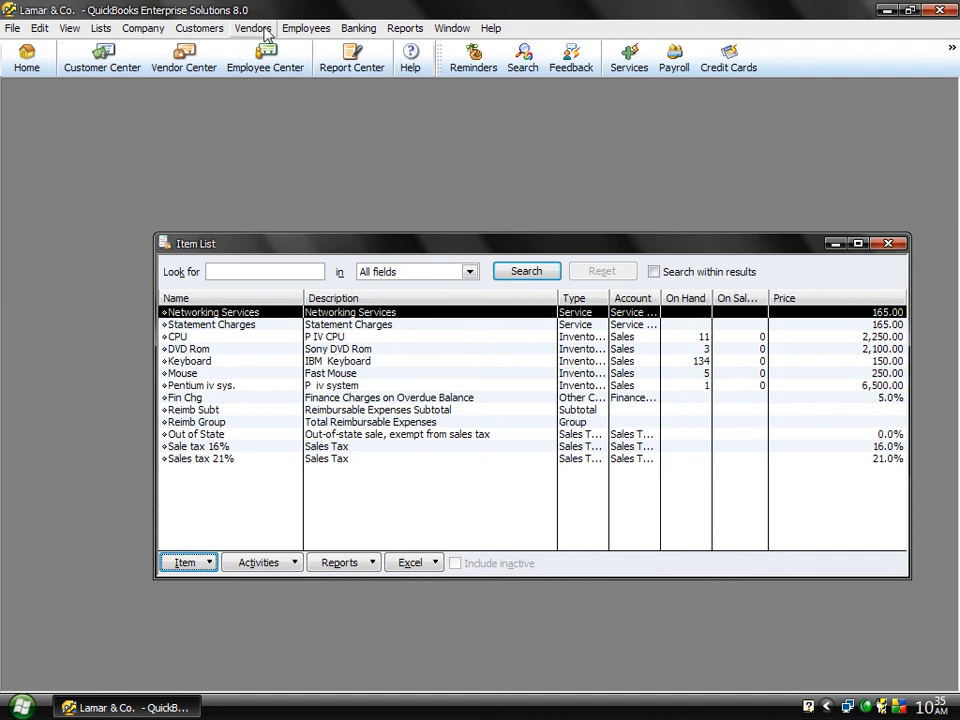
Step: Adjust only the Networking Services price by 2,000 based on its current price, leaving Statement Charges unmarked, and apply the change
{"action": "left_click", "coordinate": [212, 29]}
{"action": "left_click", "coordinate": [232, 362]}
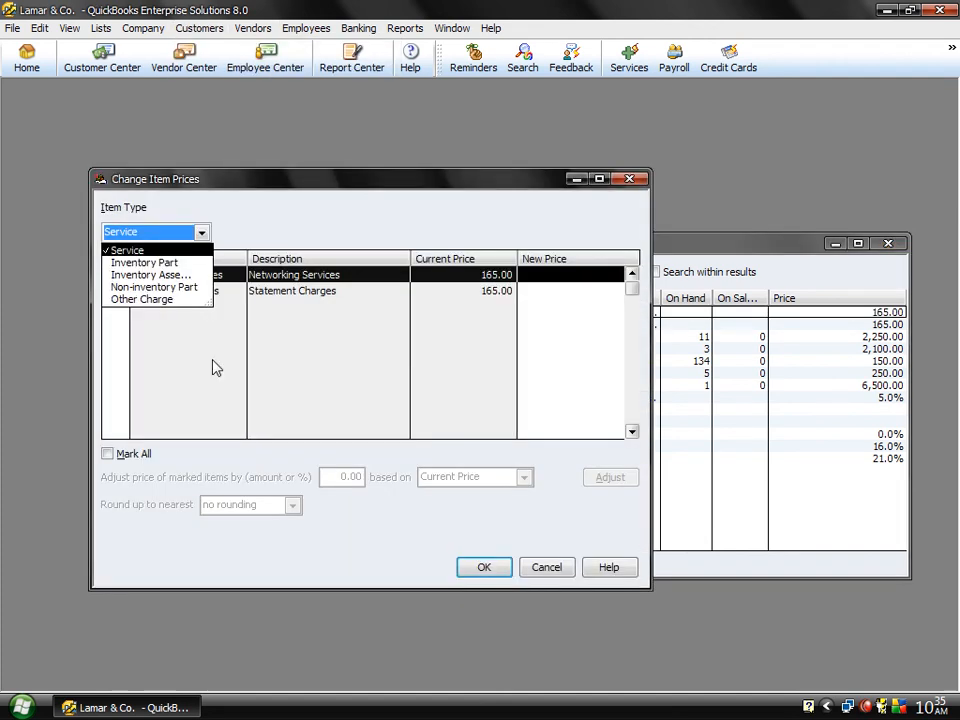
{"action": "left_click", "coordinate": [135, 253]}
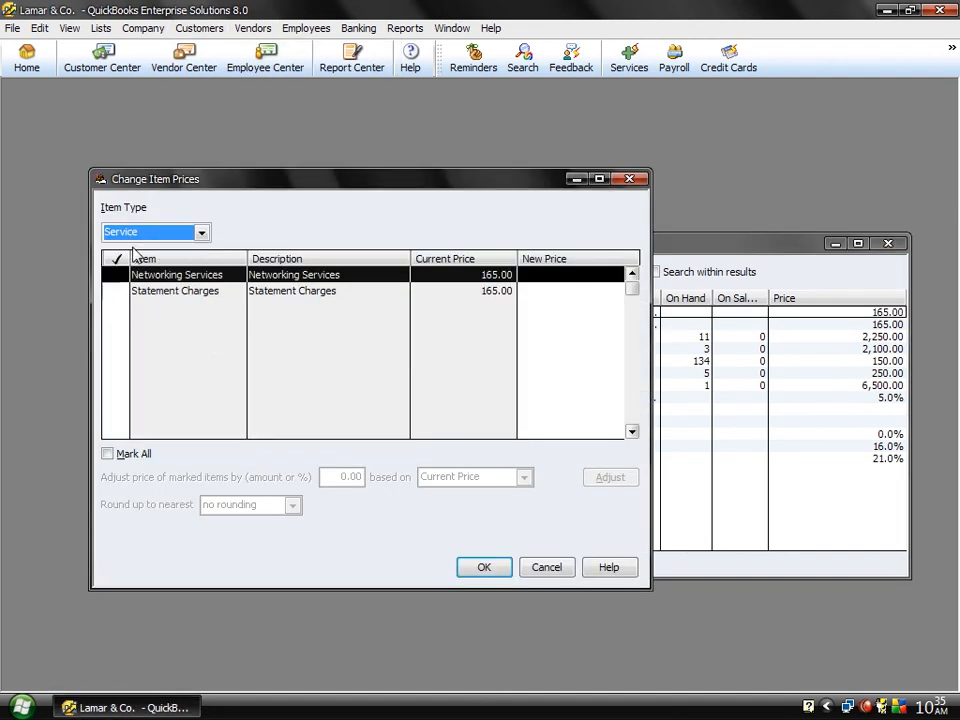
{"action": "left_click", "coordinate": [107, 454]}
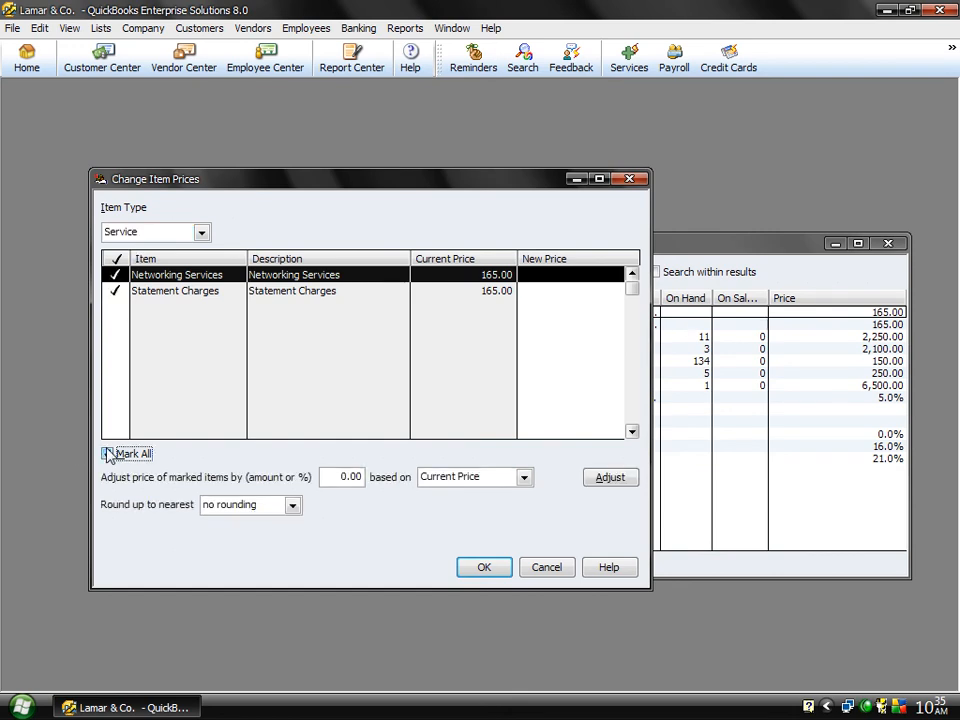
{"action": "left_click", "coordinate": [339, 477]}
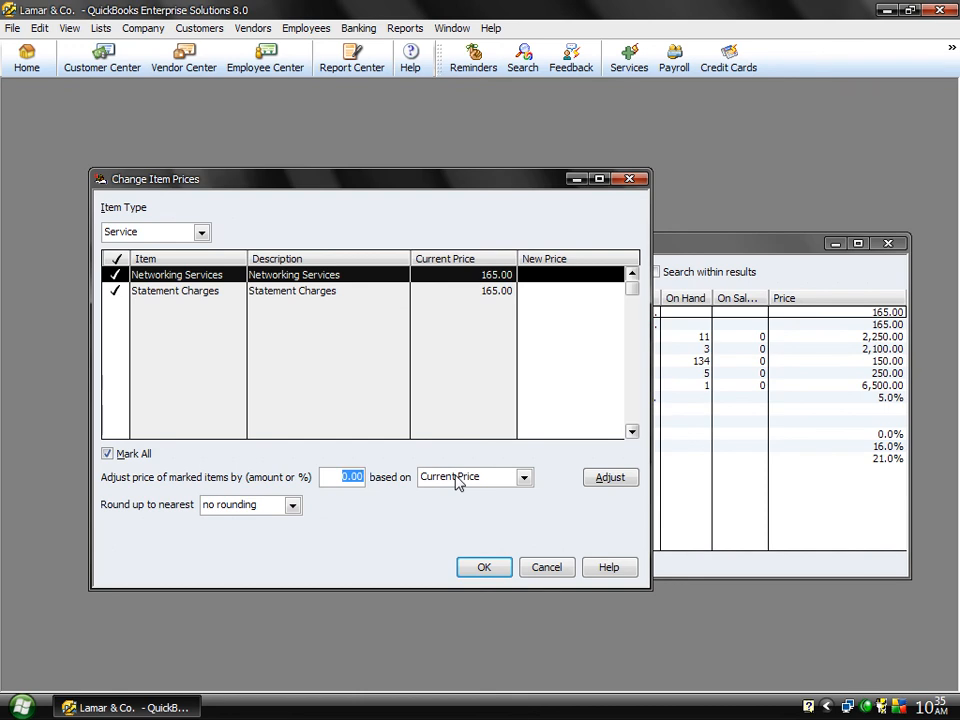
{"action": "type", "text": "2000"}
{"action": "left_click", "coordinate": [118, 291]}
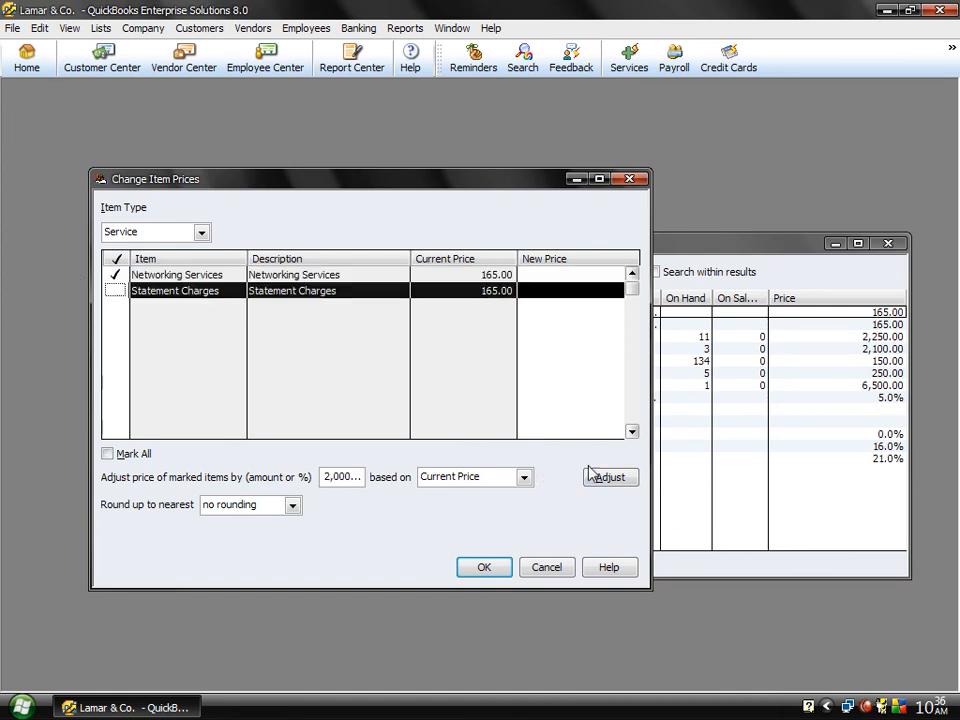
{"action": "left_click", "coordinate": [621, 485]}
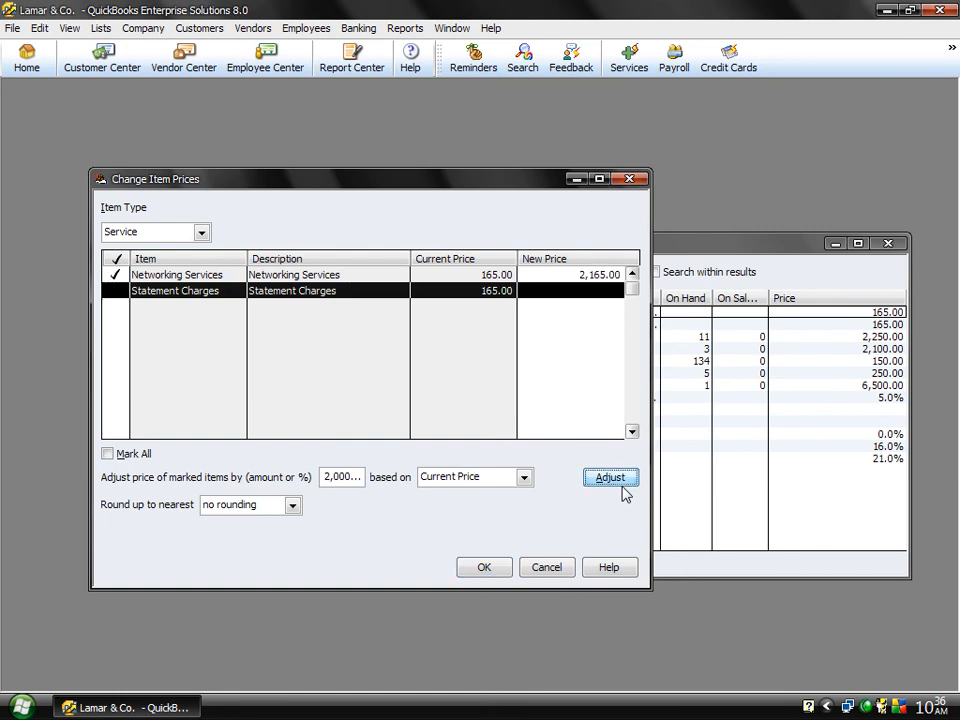
{"action": "left_click", "coordinate": [486, 568]}
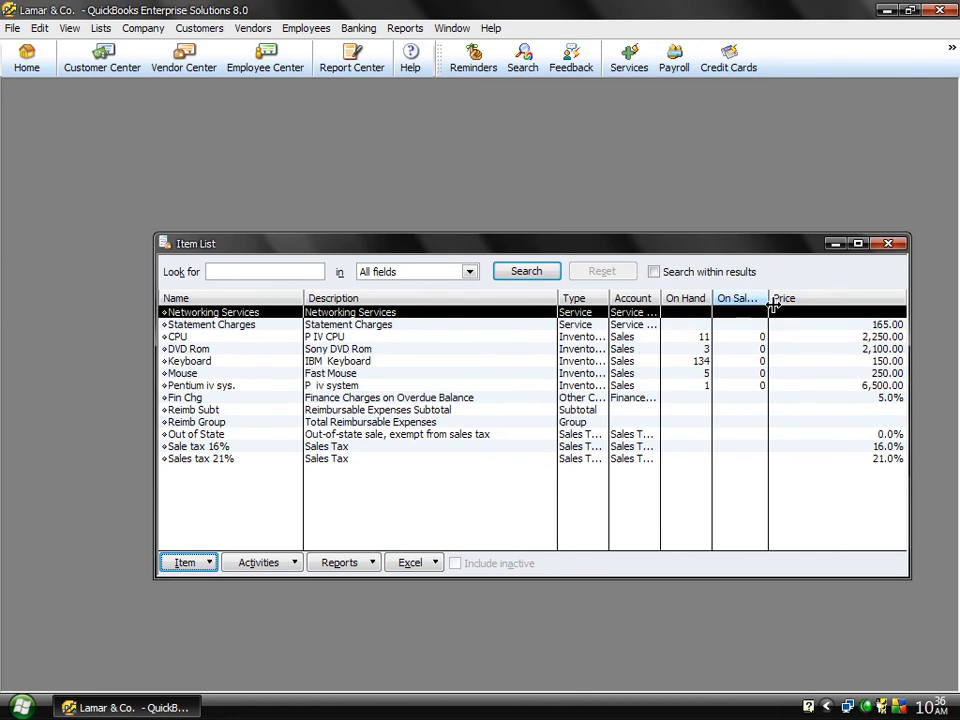
Step: Open the Networking Services item for editing from the item list
{"action": "double_click", "coordinate": [658, 316]}
{"action": "left_click", "coordinate": [658, 318]}
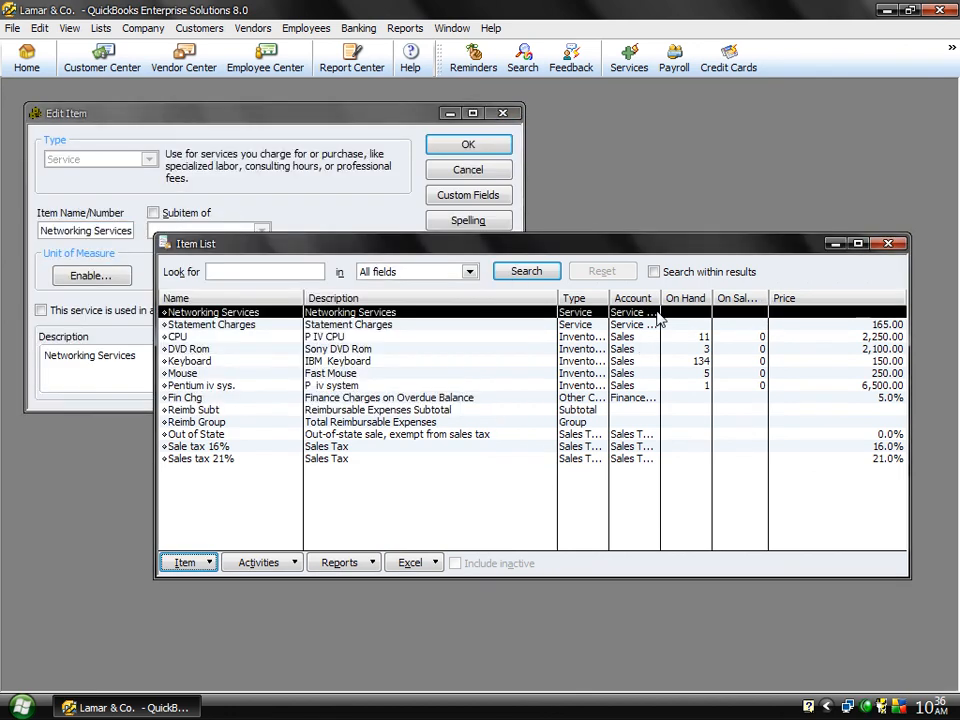
{"action": "left_click", "coordinate": [301, 142]}
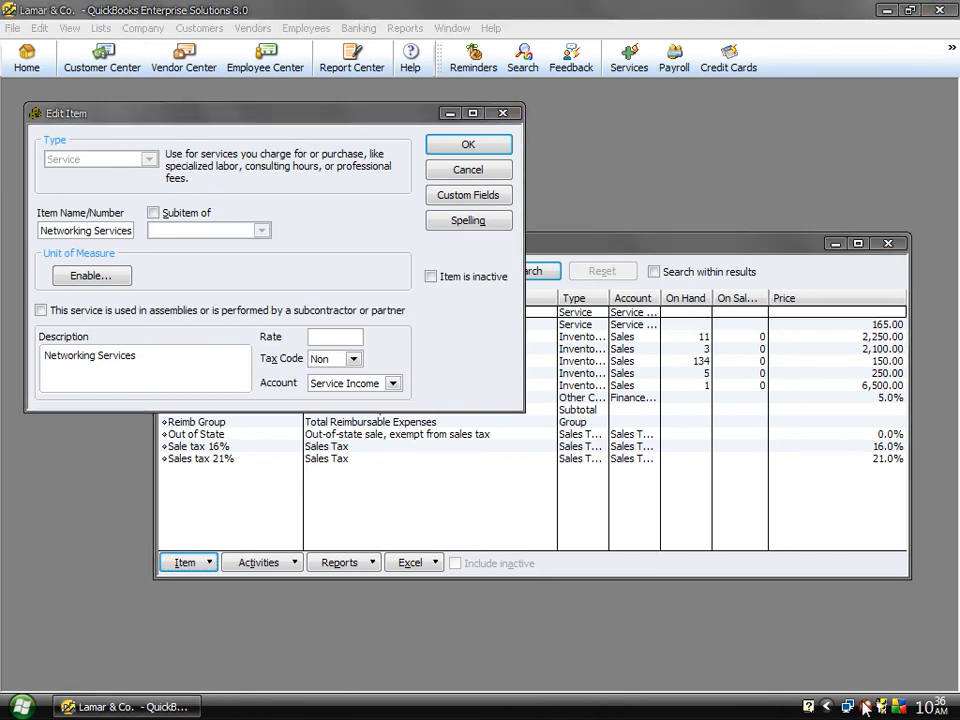
{"action": "right_click", "coordinate": [866, 706]}
{"action": "left_click", "coordinate": [820, 591]}
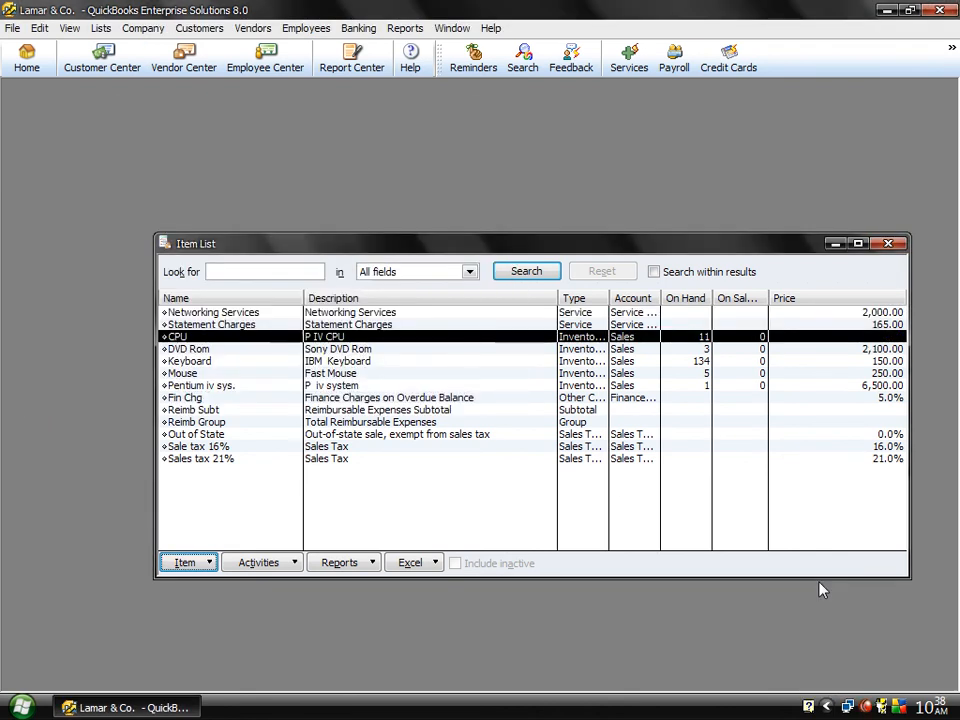
Step: Set the CPU item's sales price to 6,700, save it with all spelling suggestions ignored, and close the item list
{"action": "double_click", "coordinate": [540, 343]}
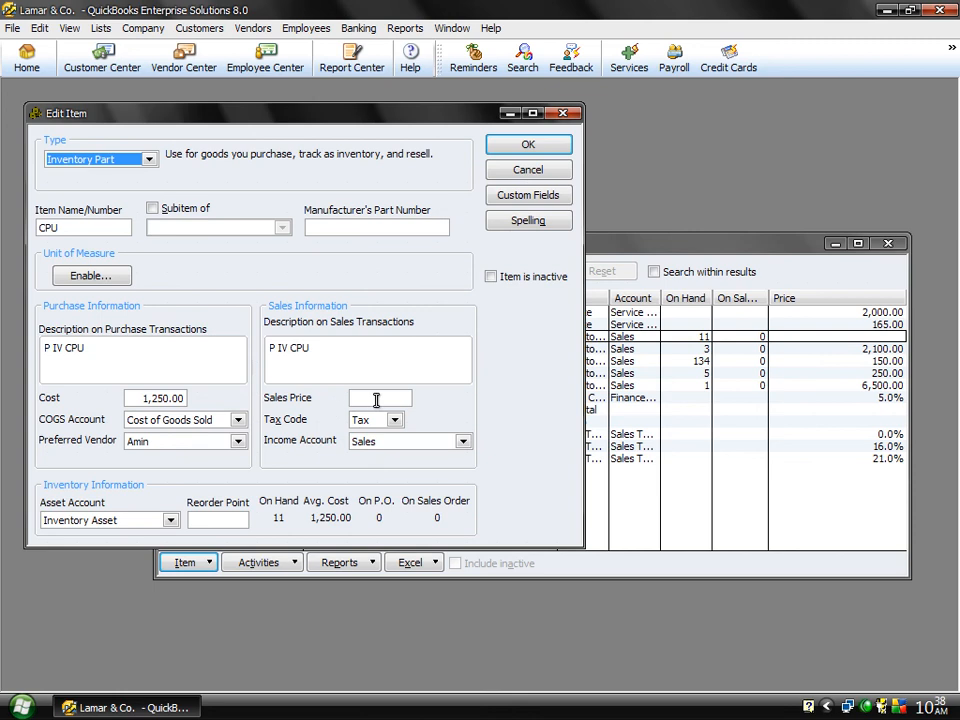
{"action": "left_click", "coordinate": [376, 400]}
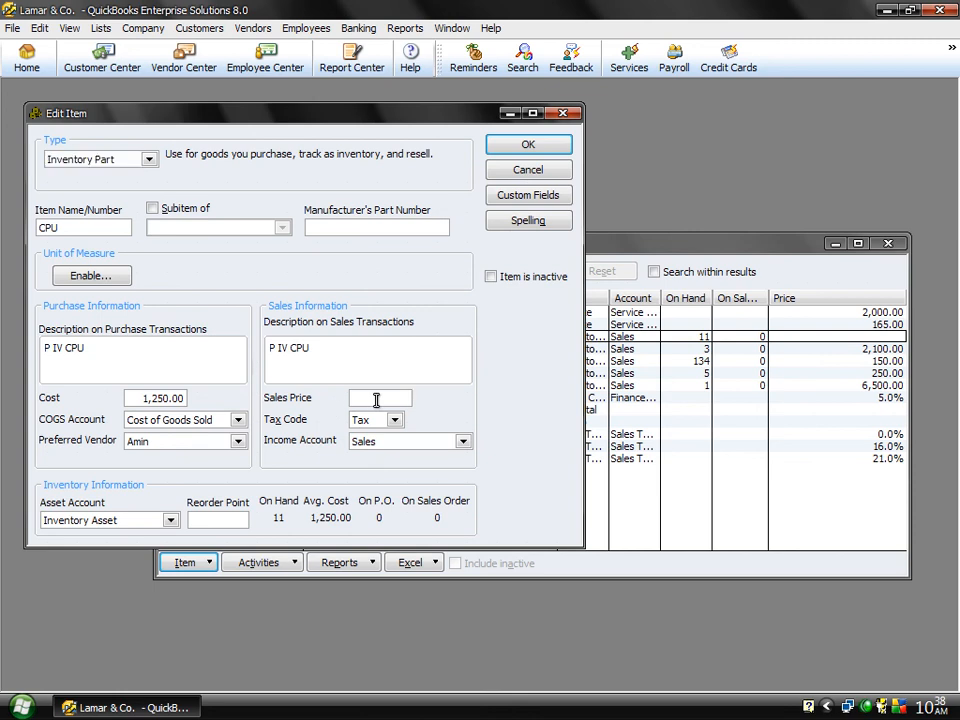
{"action": "type", "text": "6700"}
{"action": "left_click", "coordinate": [507, 147]}
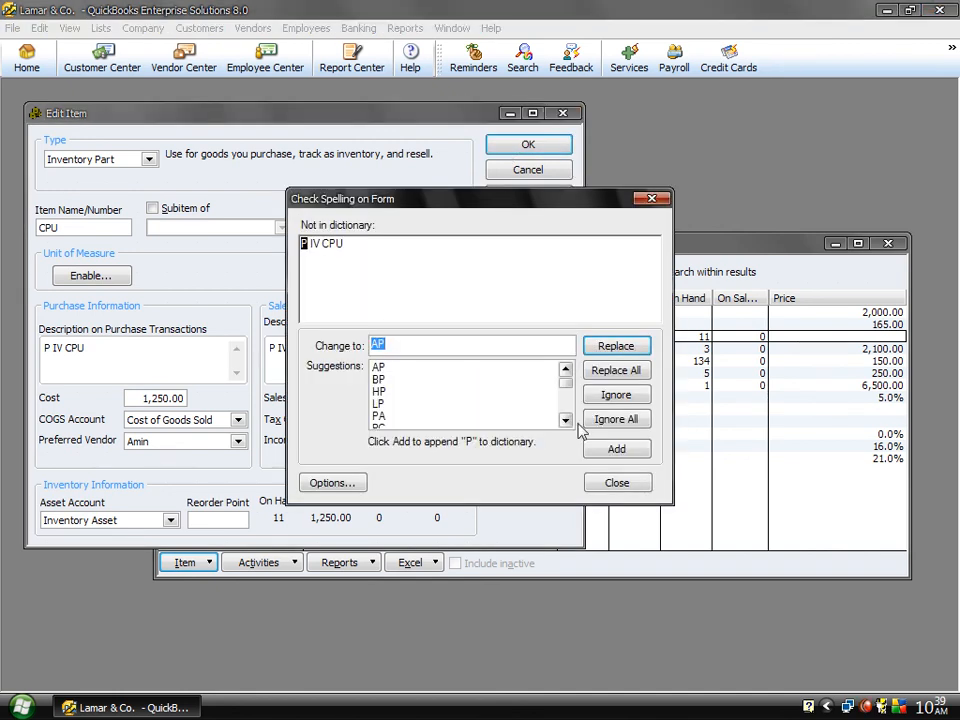
{"action": "left_click", "coordinate": [601, 421]}
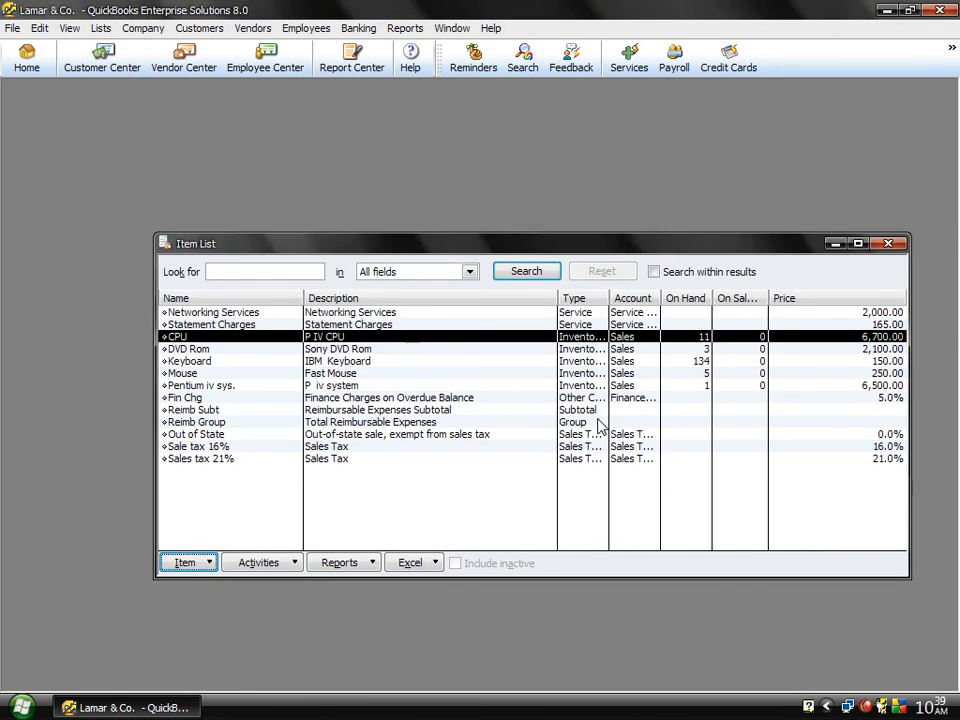
{"action": "left_click", "coordinate": [886, 244]}
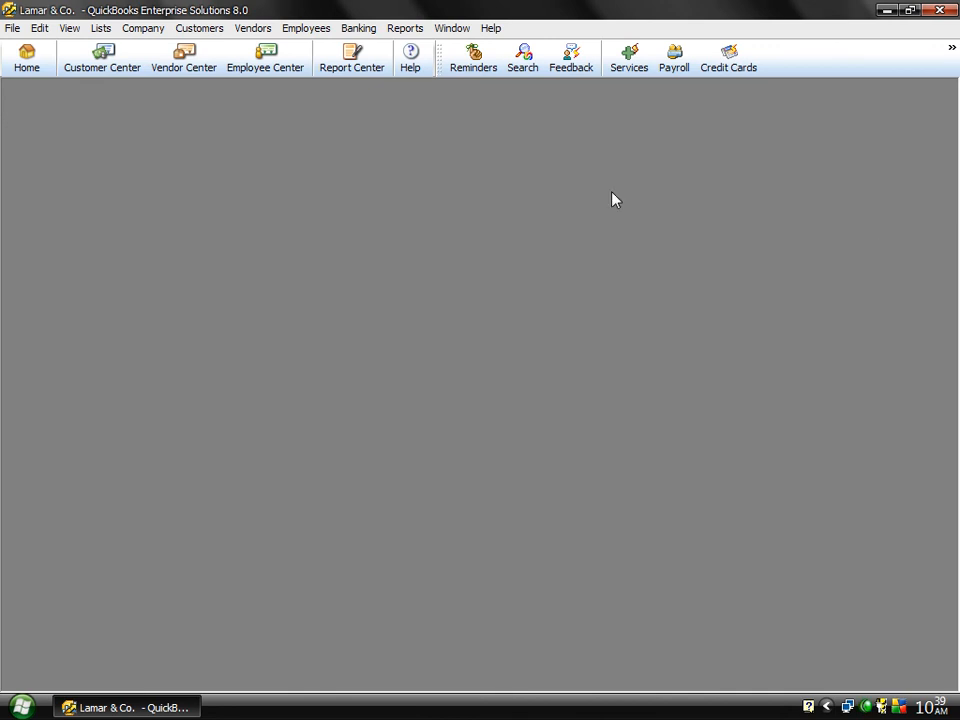
Step: Open the Manage Sales Tax window from the vendor functions and move it toward the middle of the workspace
{"action": "left_click", "coordinate": [206, 30]}
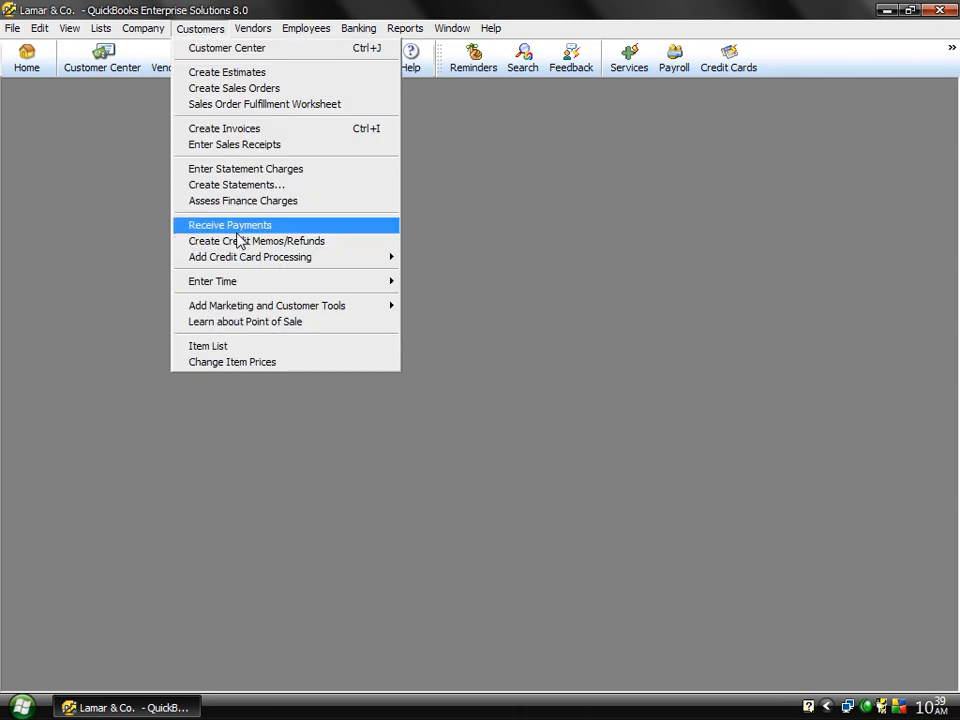
{"action": "mouse_move", "coordinate": [253, 30]}
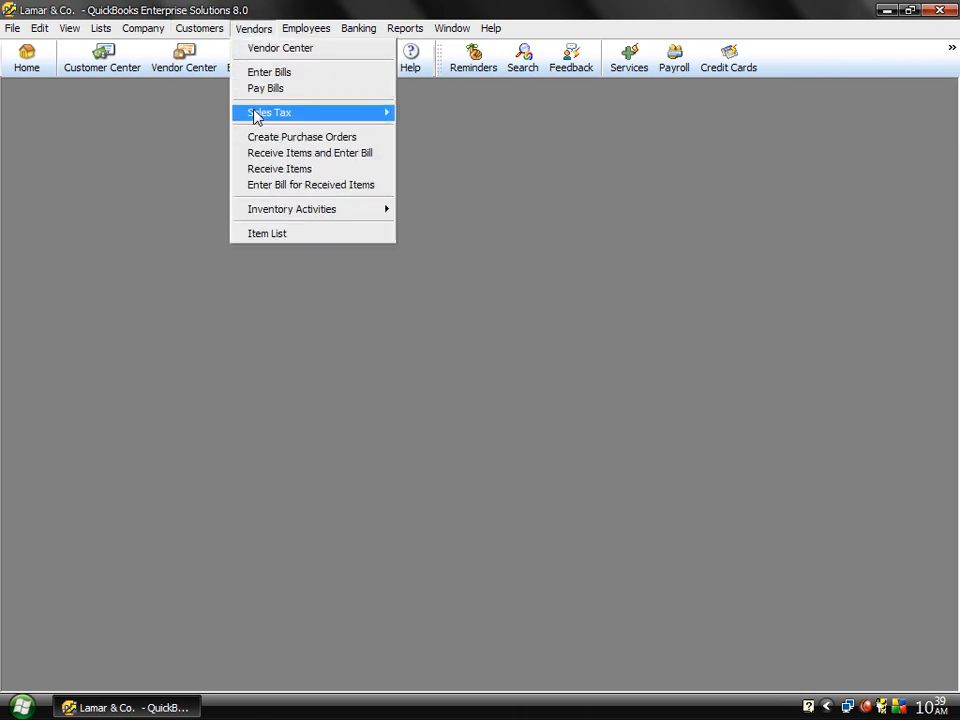
{"action": "mouse_move", "coordinate": [263, 115]}
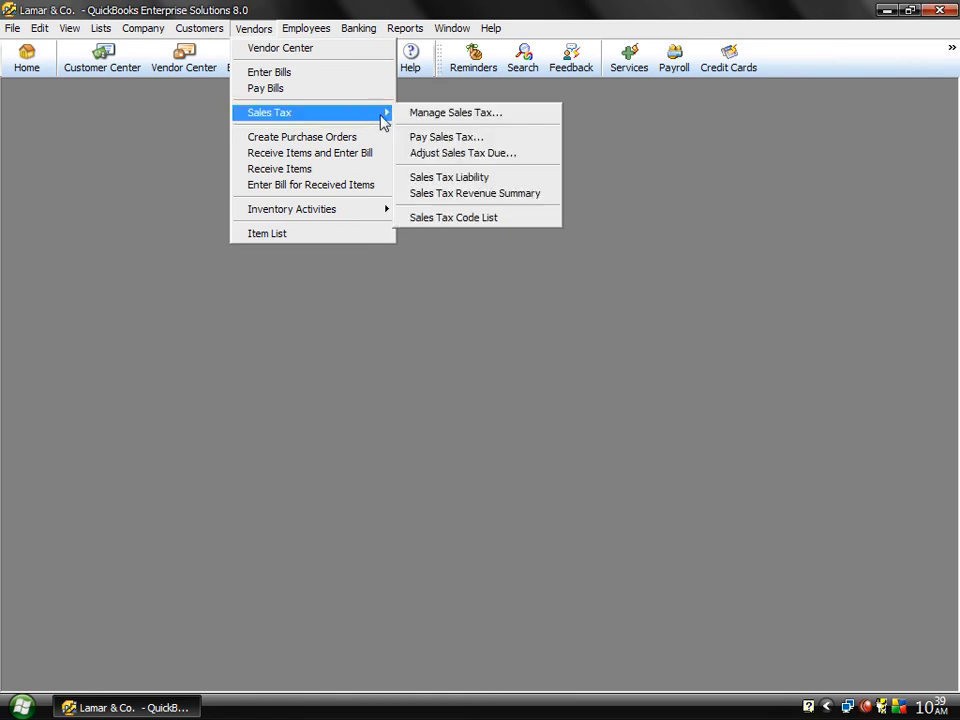
{"action": "left_click", "coordinate": [435, 115]}
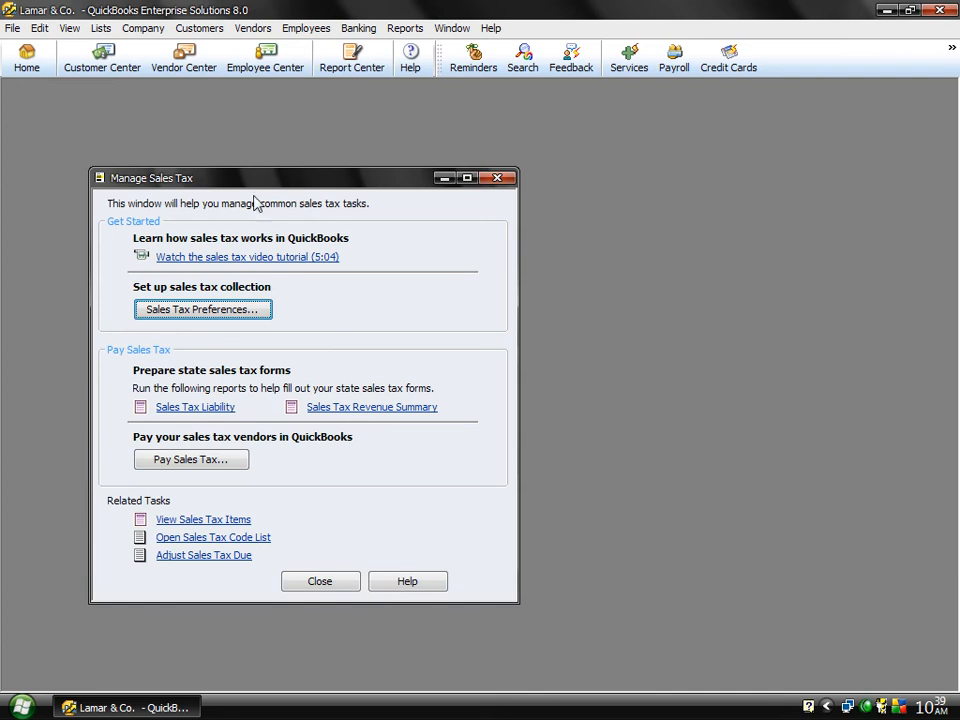
{"action": "left_click_drag", "start_coordinate": [247, 190], "coordinate": [389, 152]}
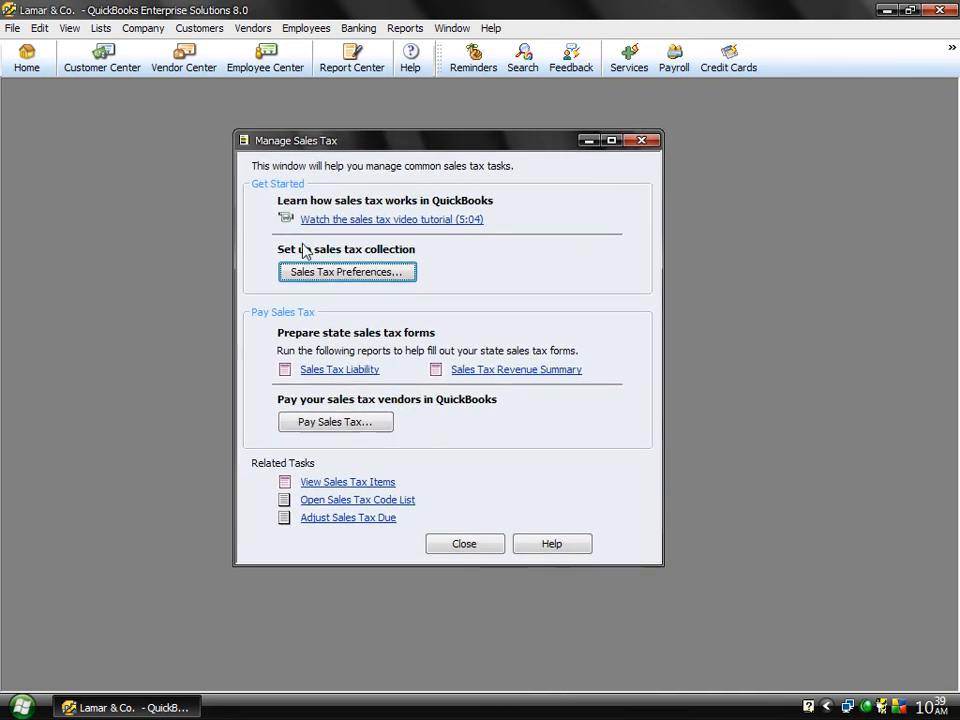
Step: Open the company's sales tax preferences and set the most common sales tax item to Sales tax 21%
{"action": "left_click", "coordinate": [357, 282]}
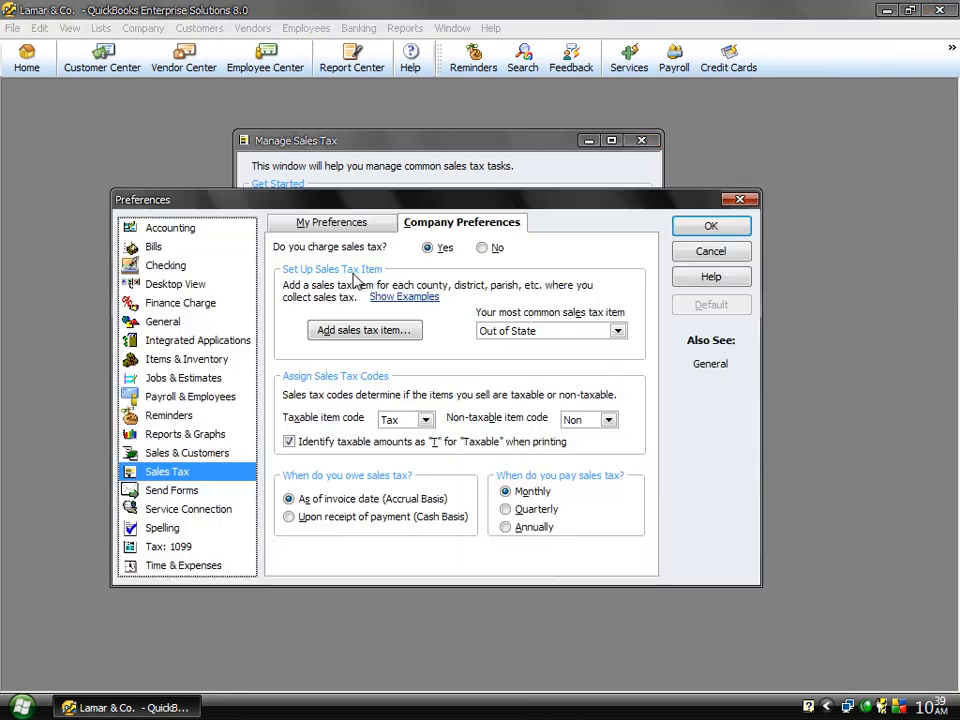
{"action": "left_click", "coordinate": [618, 331]}
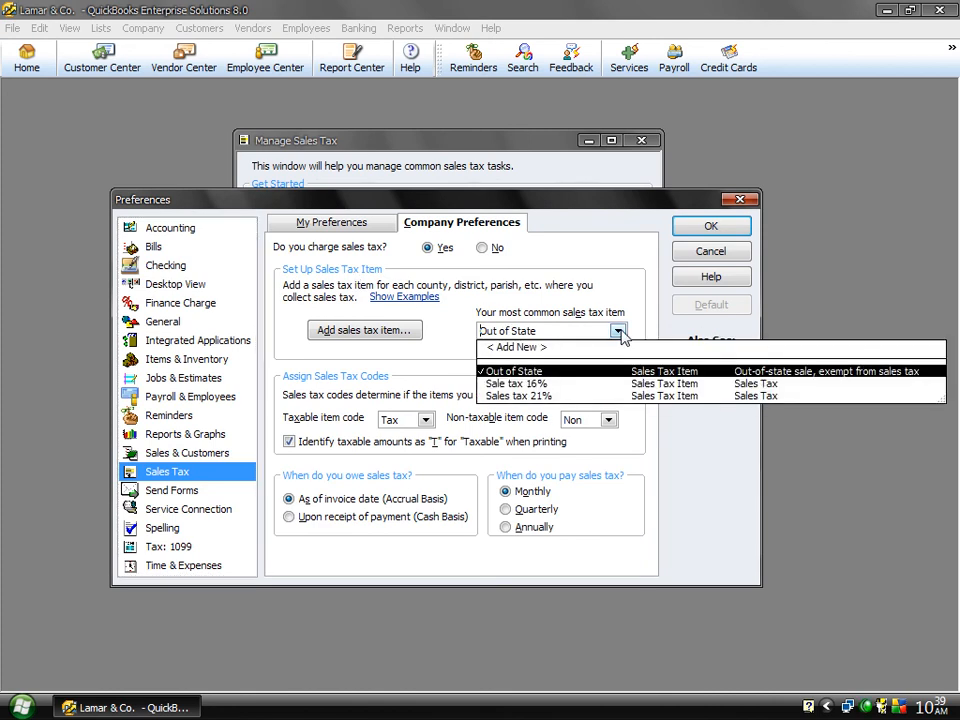
{"action": "left_click", "coordinate": [546, 396]}
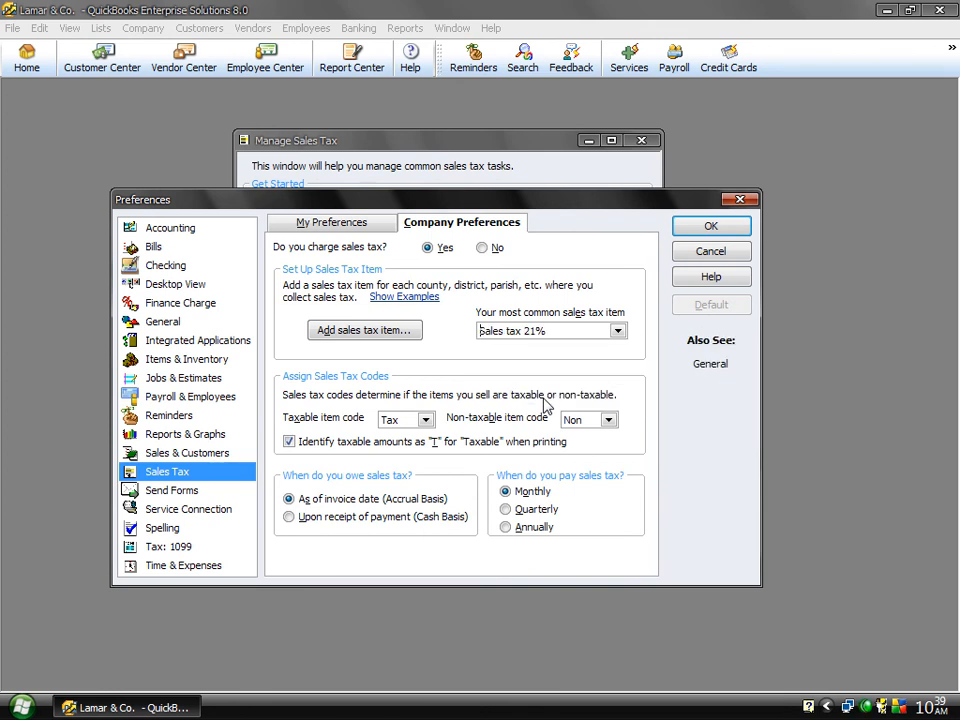
Step: Review the available codes for taxable and non-taxable items, keeping Tax and Non selected
{"action": "left_click", "coordinate": [426, 420]}
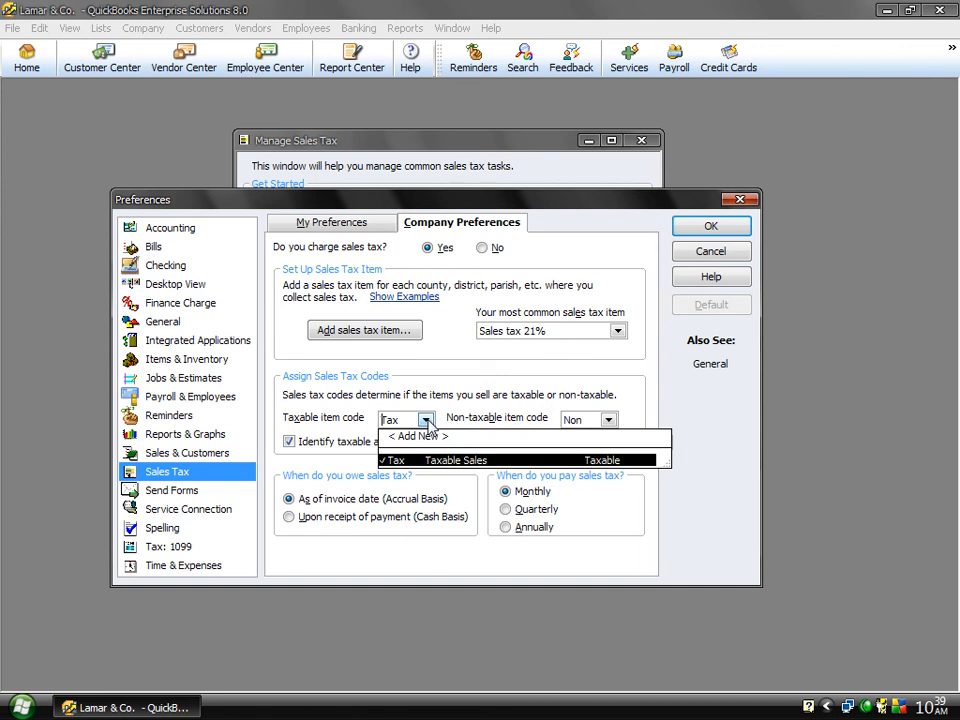
{"action": "left_click", "coordinate": [428, 422]}
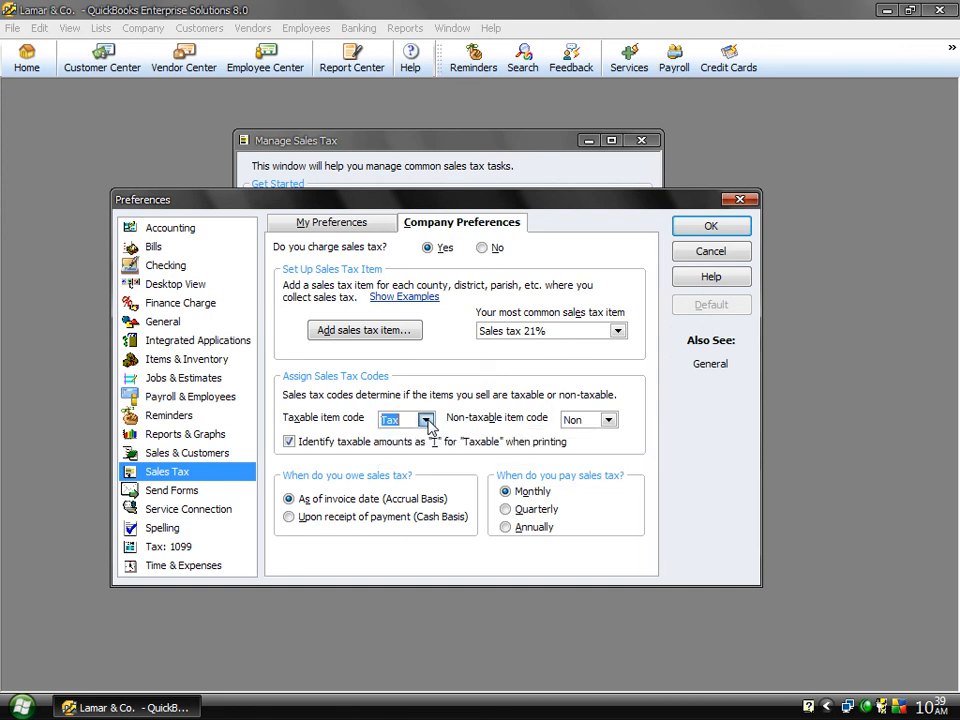
{"action": "left_click", "coordinate": [608, 421]}
{"action": "left_click", "coordinate": [608, 421]}
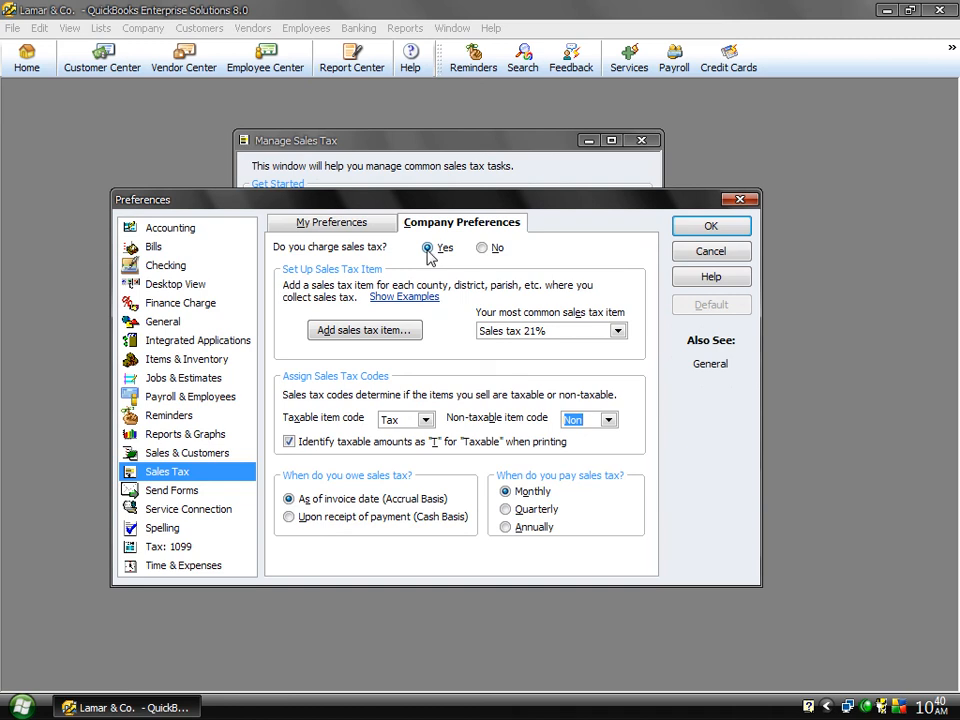
Step: Save the sales tax preferences, then view the sales tax payment form from Manage Sales Tax and close both windows
{"action": "left_click", "coordinate": [690, 229]}
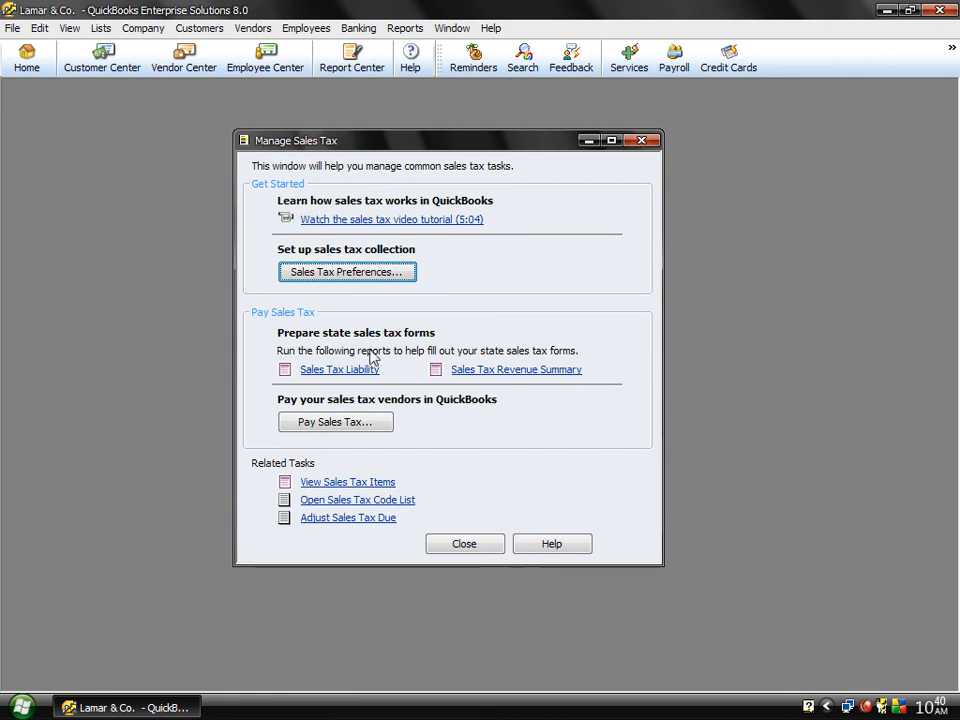
{"action": "left_click", "coordinate": [335, 422]}
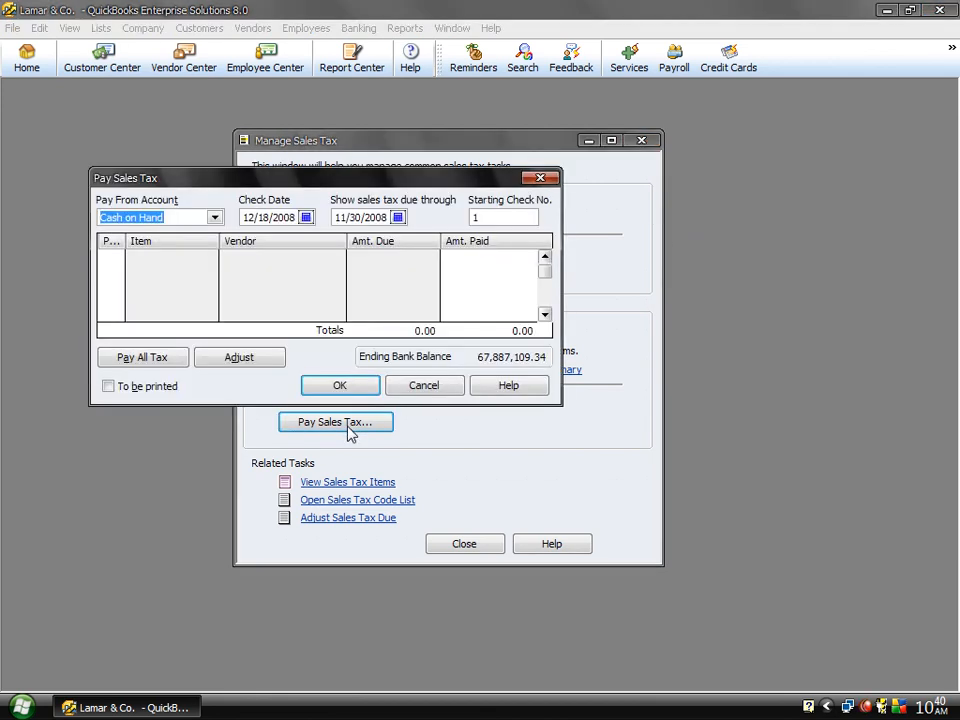
{"action": "left_click", "coordinate": [112, 282]}
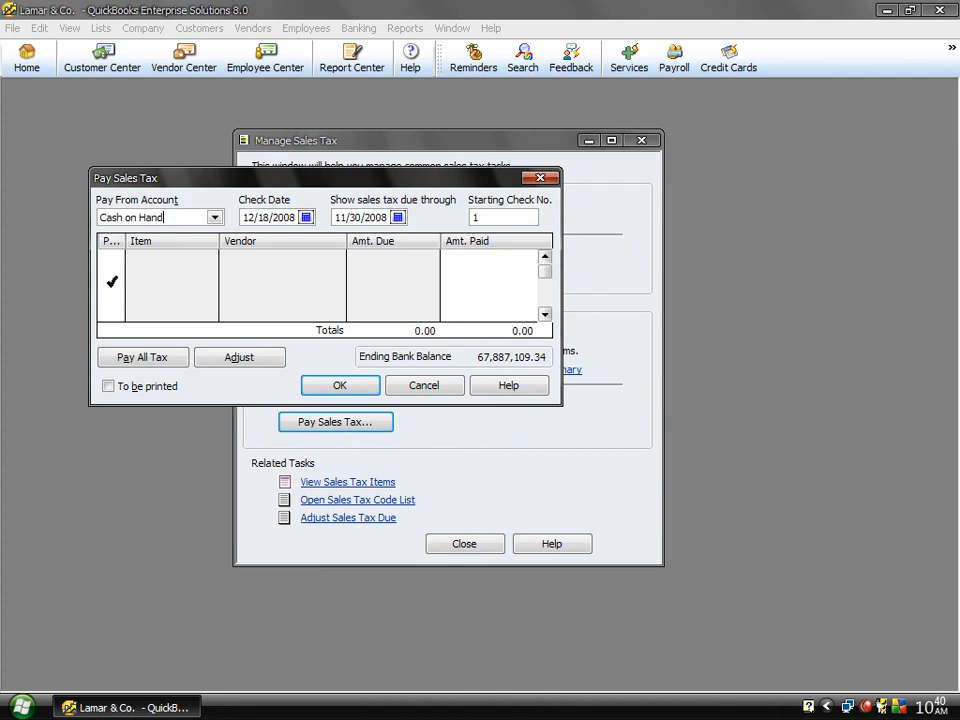
{"action": "left_click", "coordinate": [406, 387]}
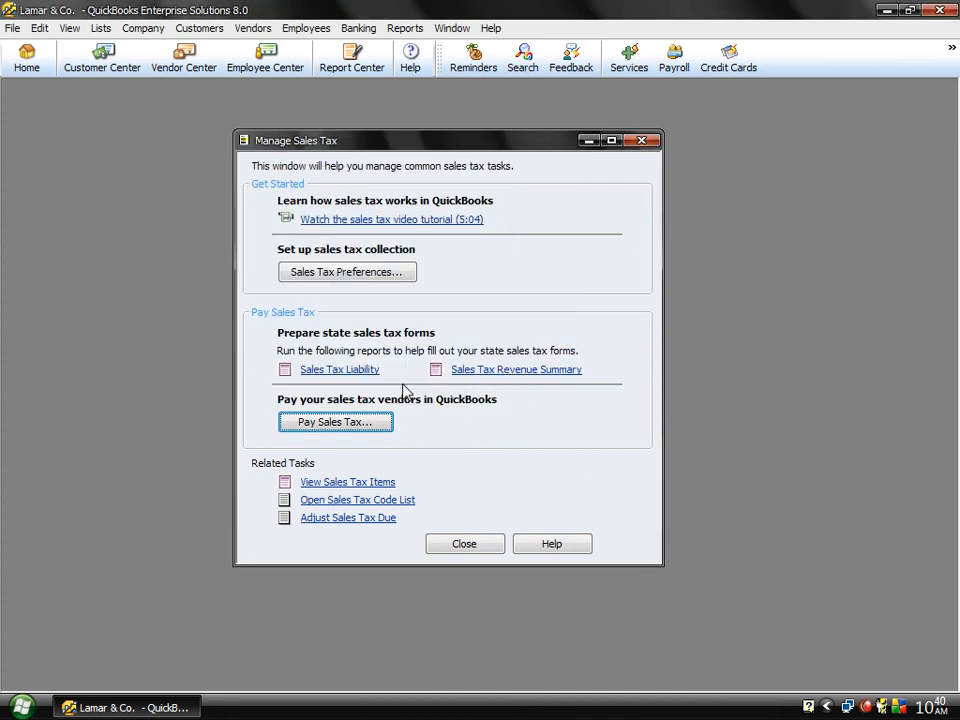
{"action": "left_click", "coordinate": [462, 544]}
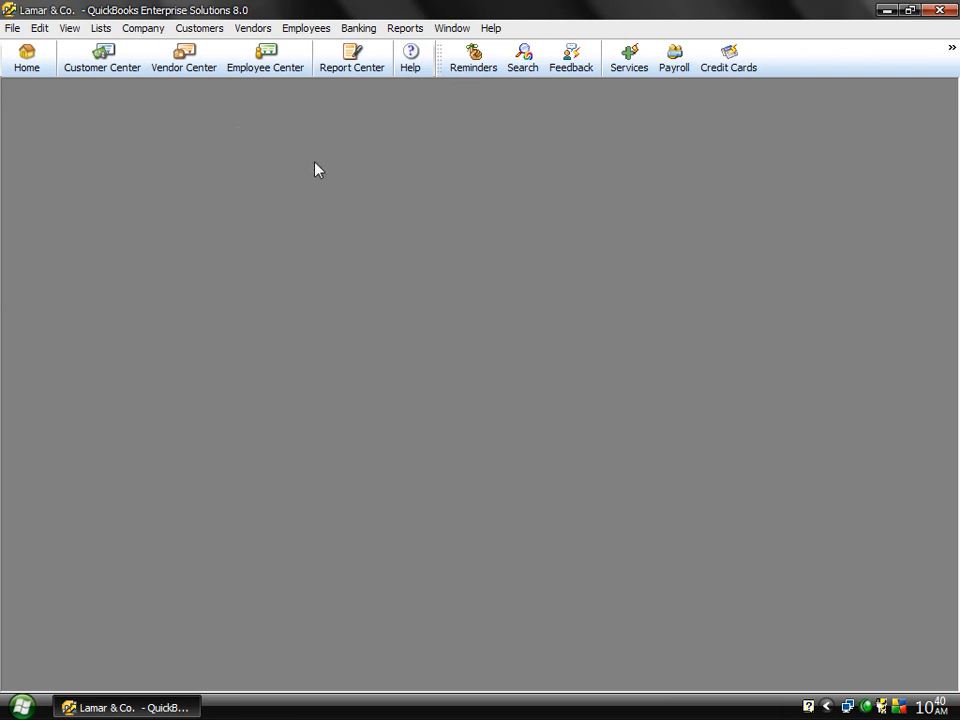
{"action": "left_click", "coordinate": [257, 30]}
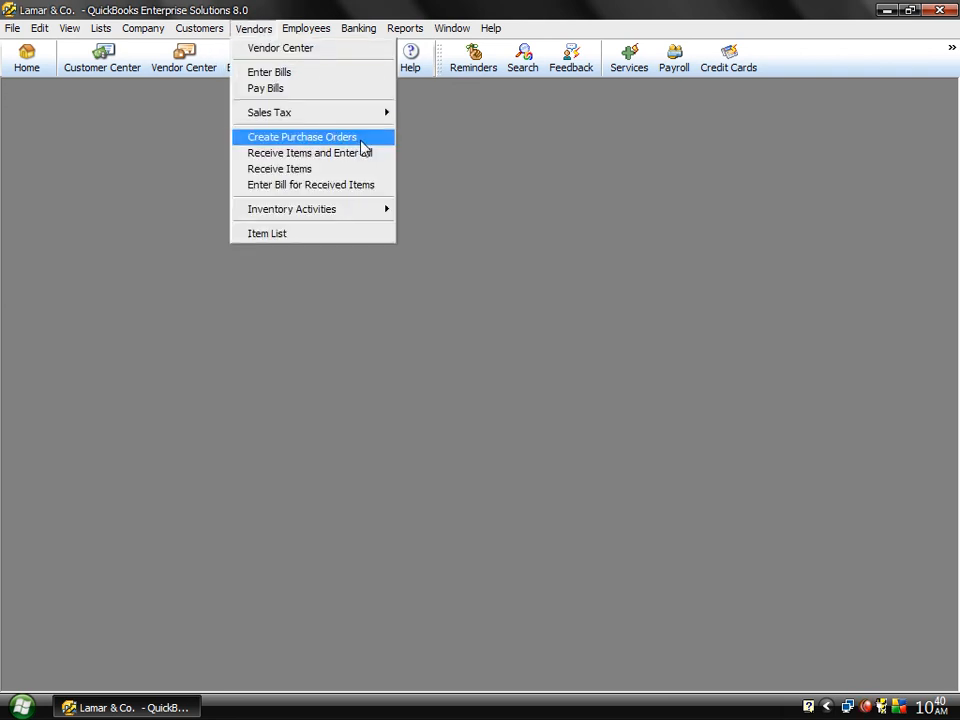
{"action": "mouse_move", "coordinate": [362, 118]}
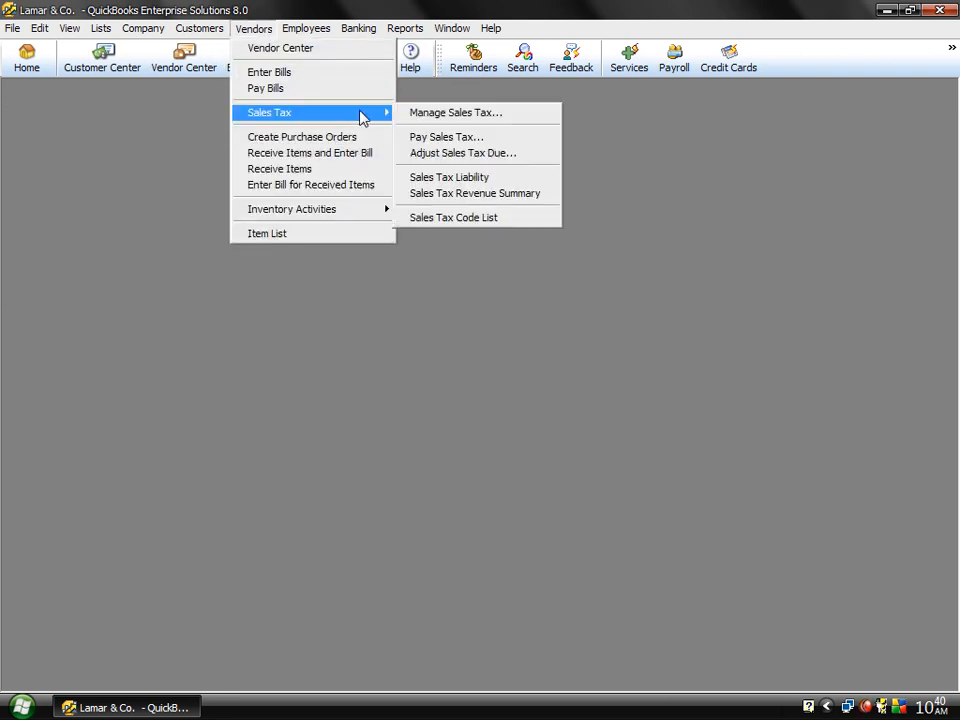
{"action": "left_click", "coordinate": [450, 137]}
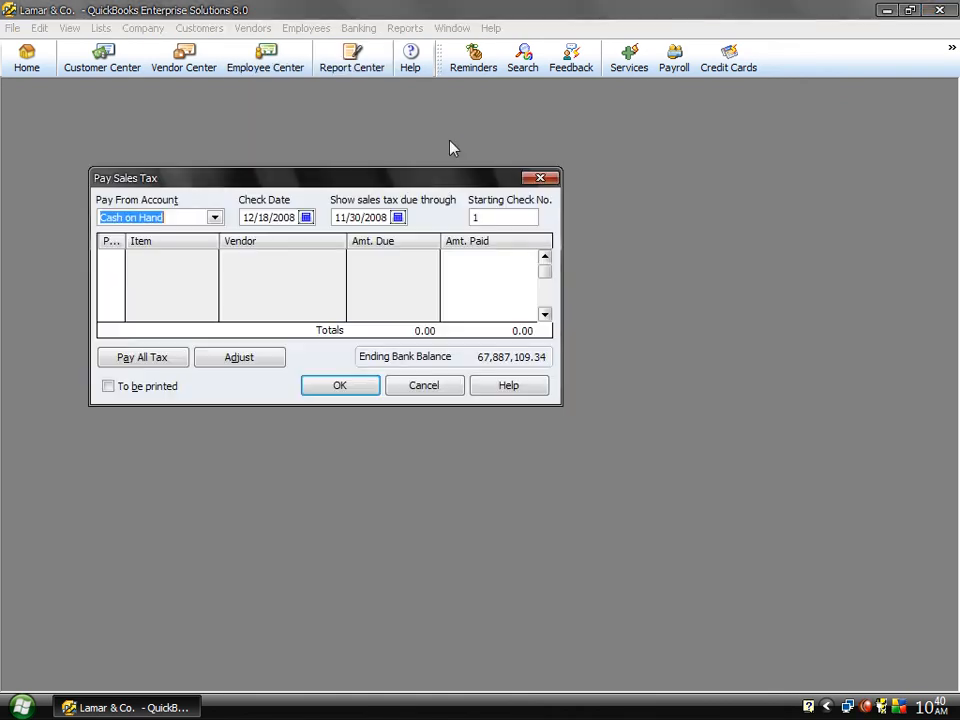
{"action": "left_click", "coordinate": [306, 217]}
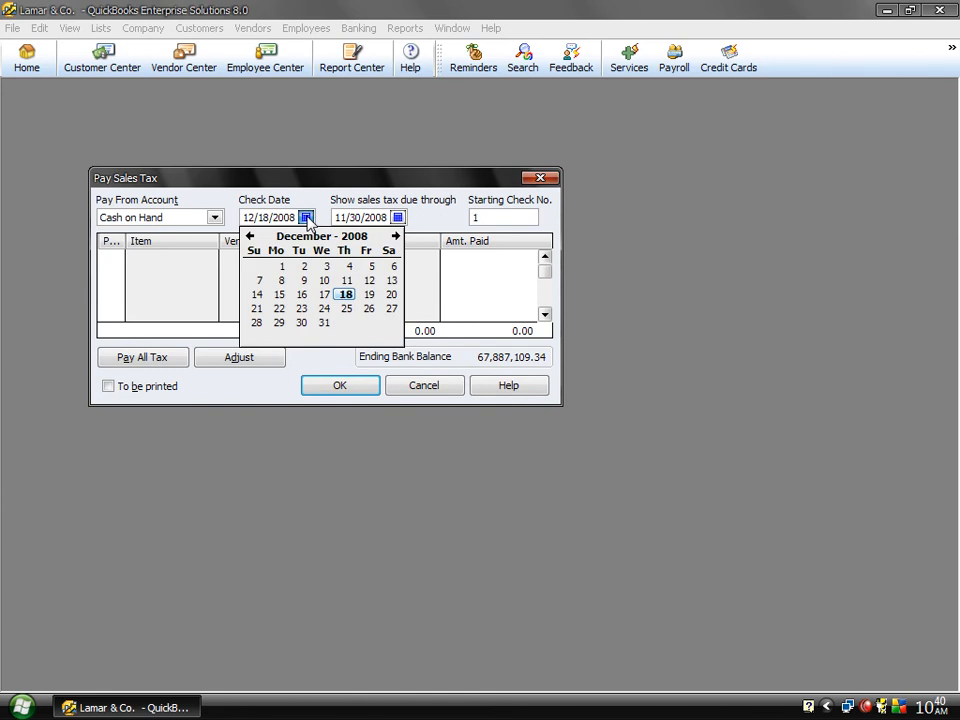
{"action": "left_click", "coordinate": [281, 268]}
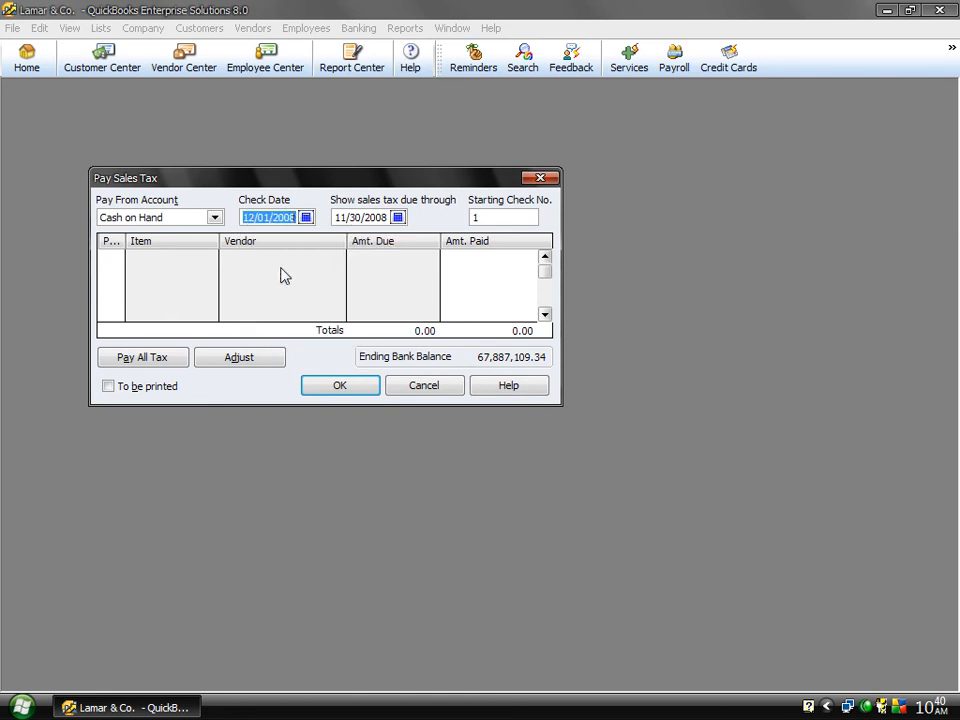
{"action": "left_click", "coordinate": [398, 217]}
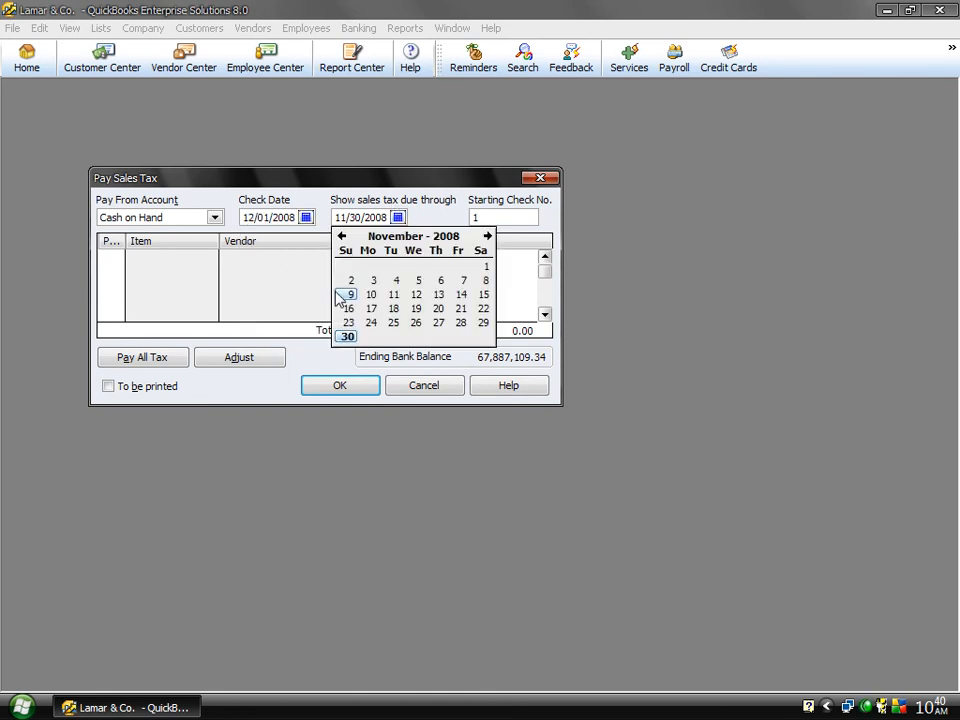
{"action": "left_click", "coordinate": [487, 237]}
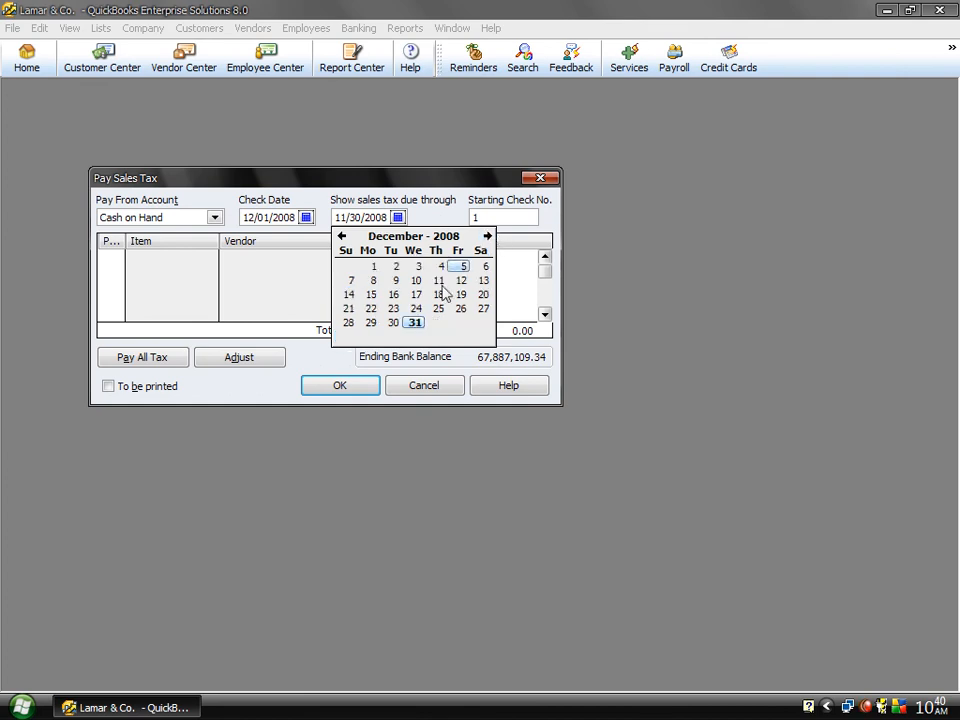
{"action": "left_click", "coordinate": [415, 323]}
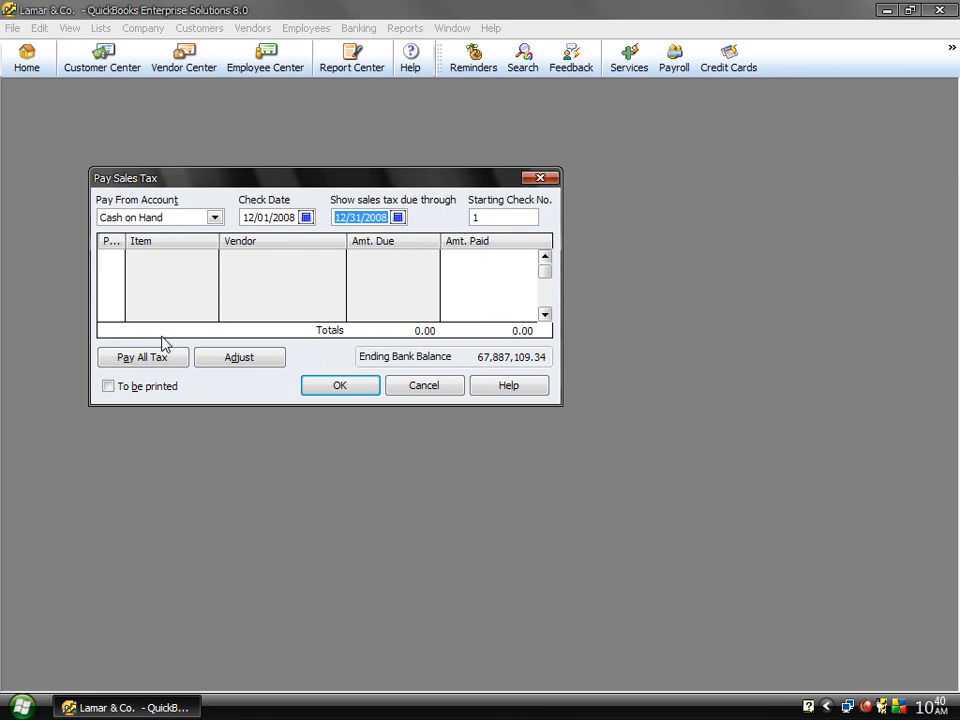
{"action": "left_click", "coordinate": [93, 241]}
{"action": "left_click", "coordinate": [113, 258]}
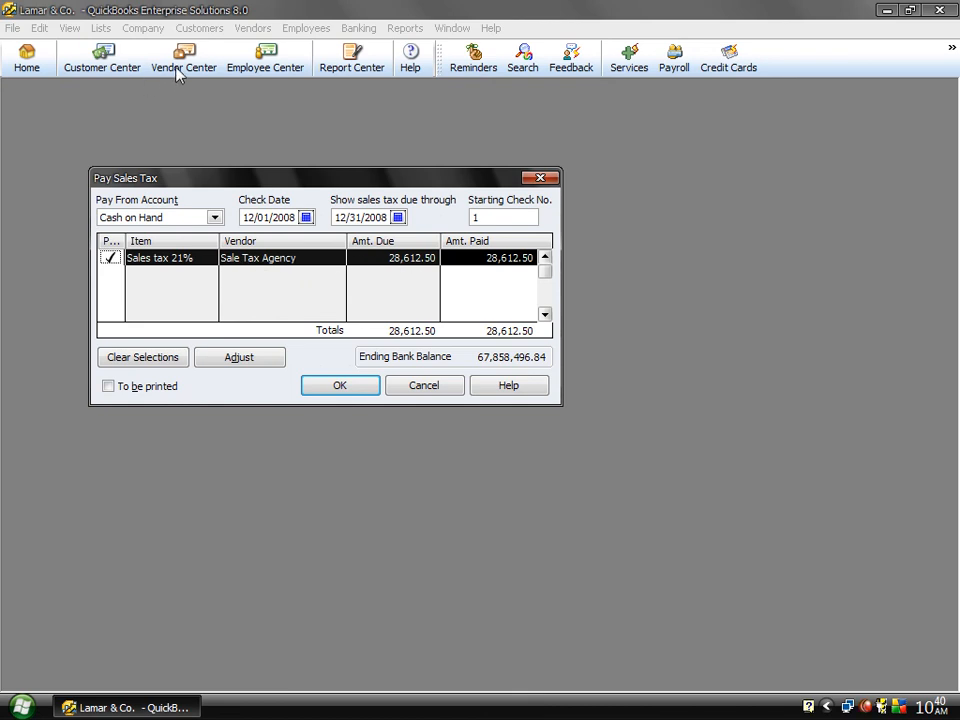
{"action": "left_click", "coordinate": [416, 393]}
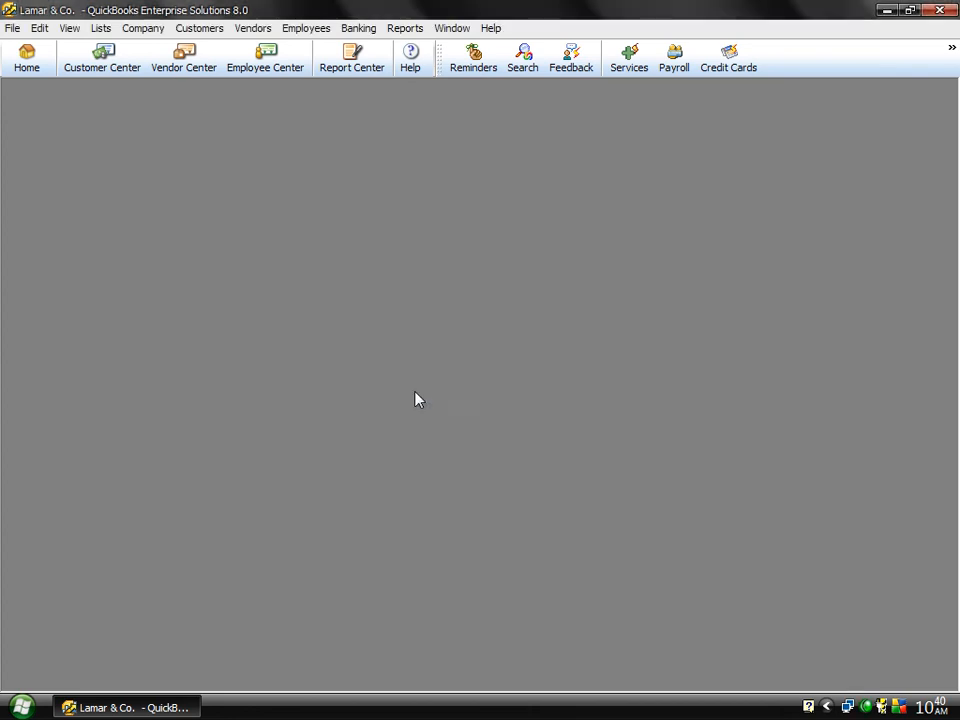
Step: View the Sale Tax Agency's record in the Vendor Center and open the Trial Balance report
{"action": "left_click", "coordinate": [199, 63]}
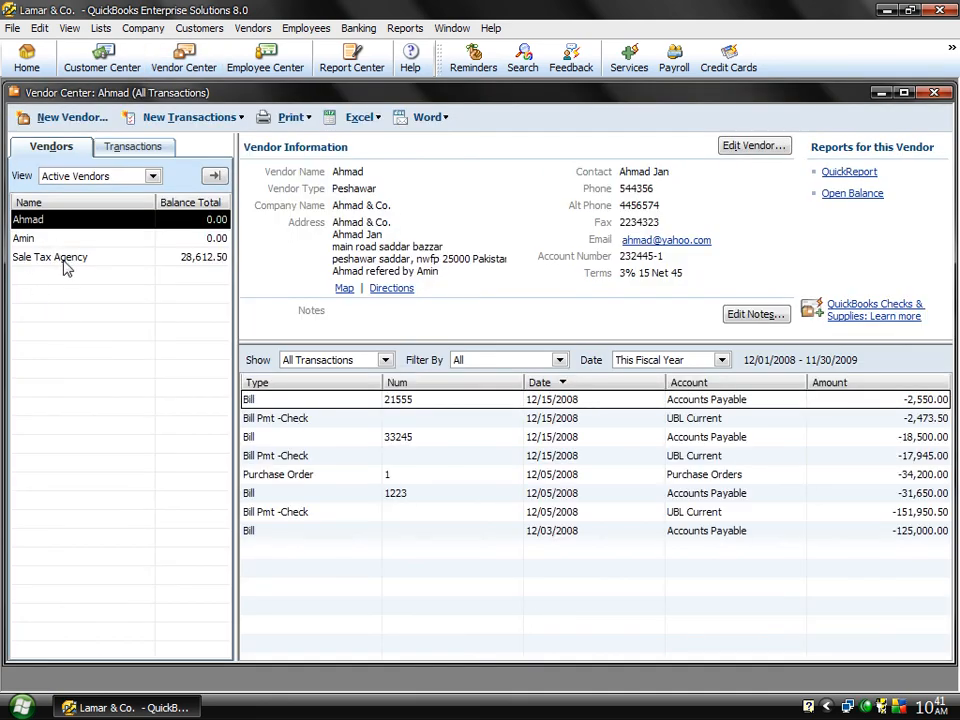
{"action": "left_click", "coordinate": [62, 260]}
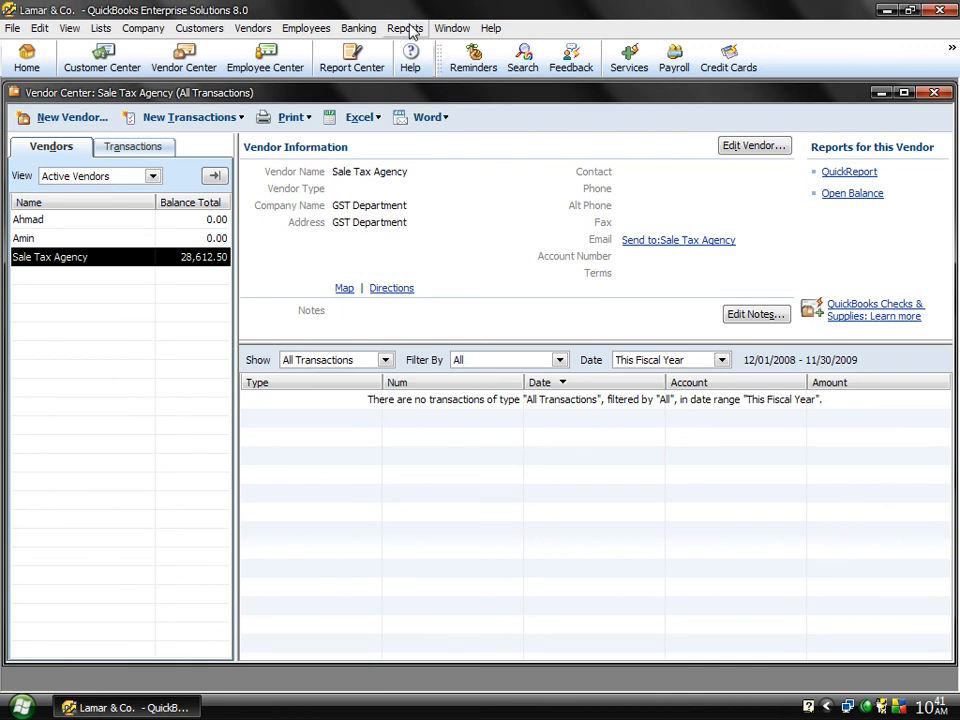
{"action": "left_click", "coordinate": [408, 29]}
{"action": "mouse_move", "coordinate": [528, 281]}
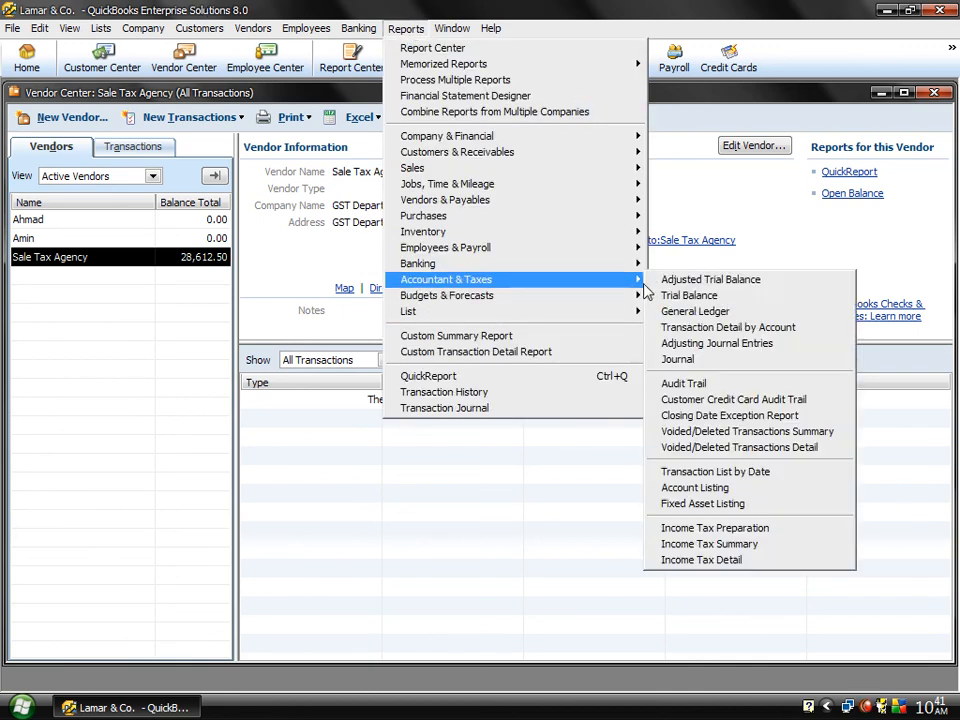
{"action": "left_click", "coordinate": [687, 296]}
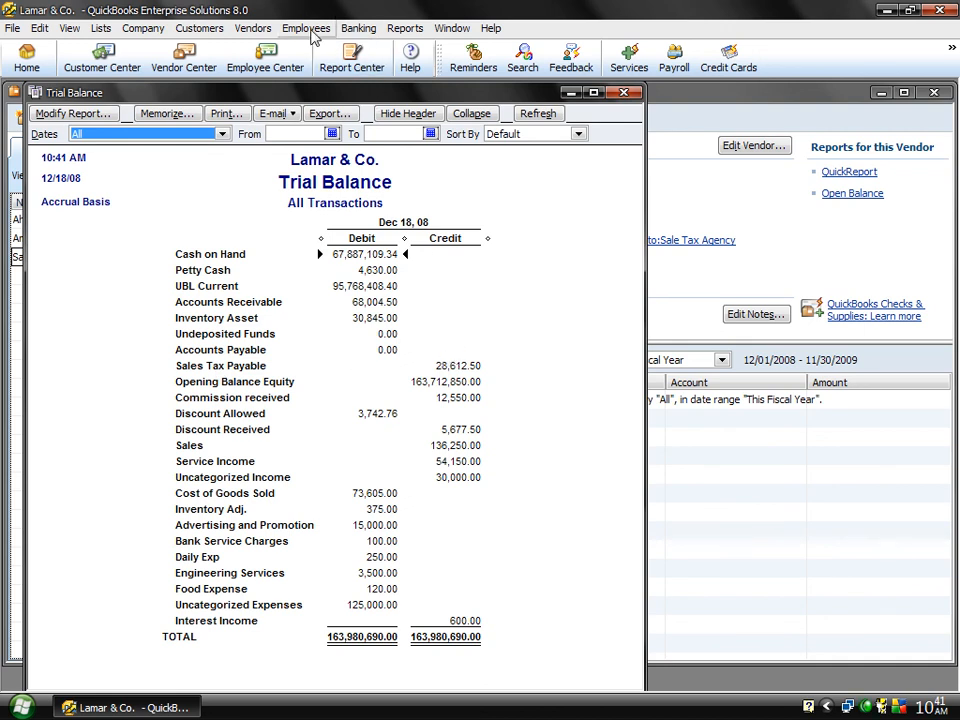
Step: Start a sales tax payment and show the sales tax due through 12/31/2008
{"action": "left_click", "coordinate": [253, 28]}
{"action": "mouse_move", "coordinate": [350, 113]}
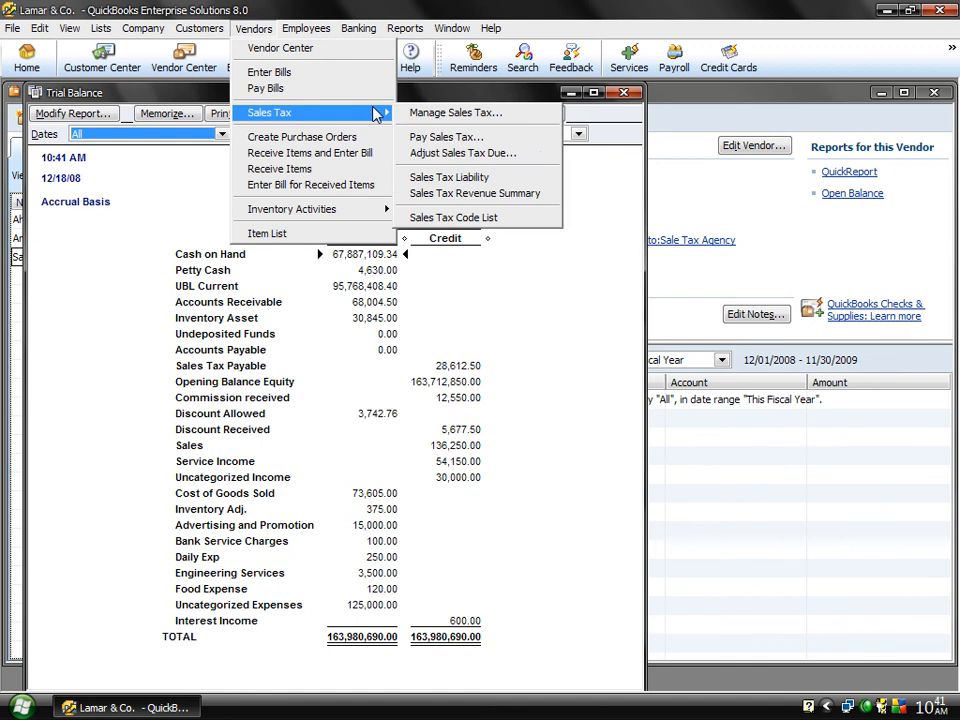
{"action": "left_click", "coordinate": [444, 139]}
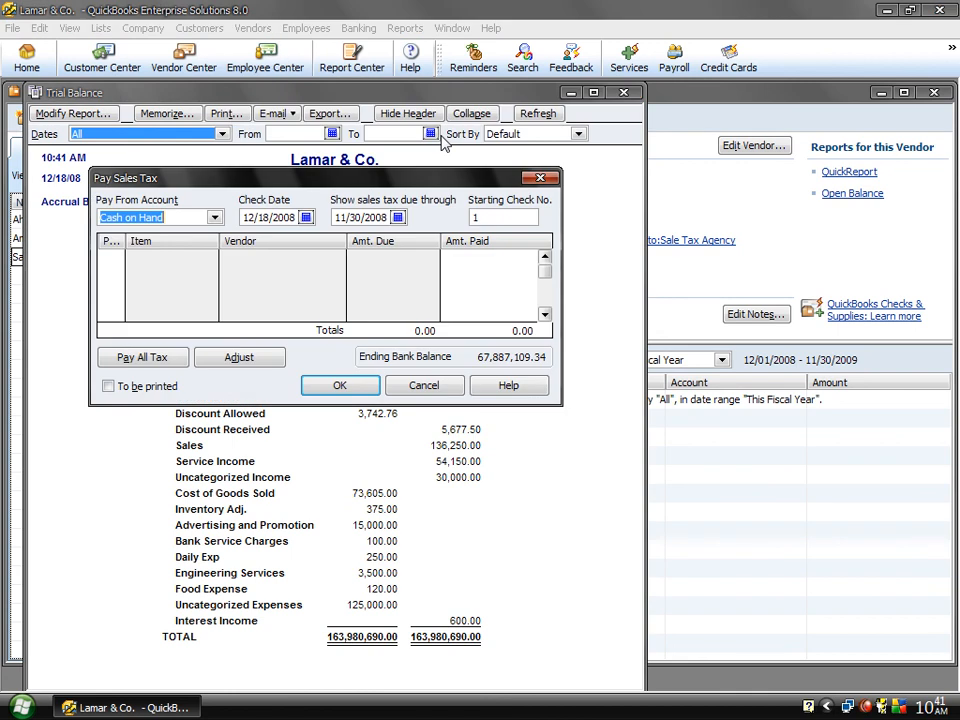
{"action": "left_click", "coordinate": [398, 218]}
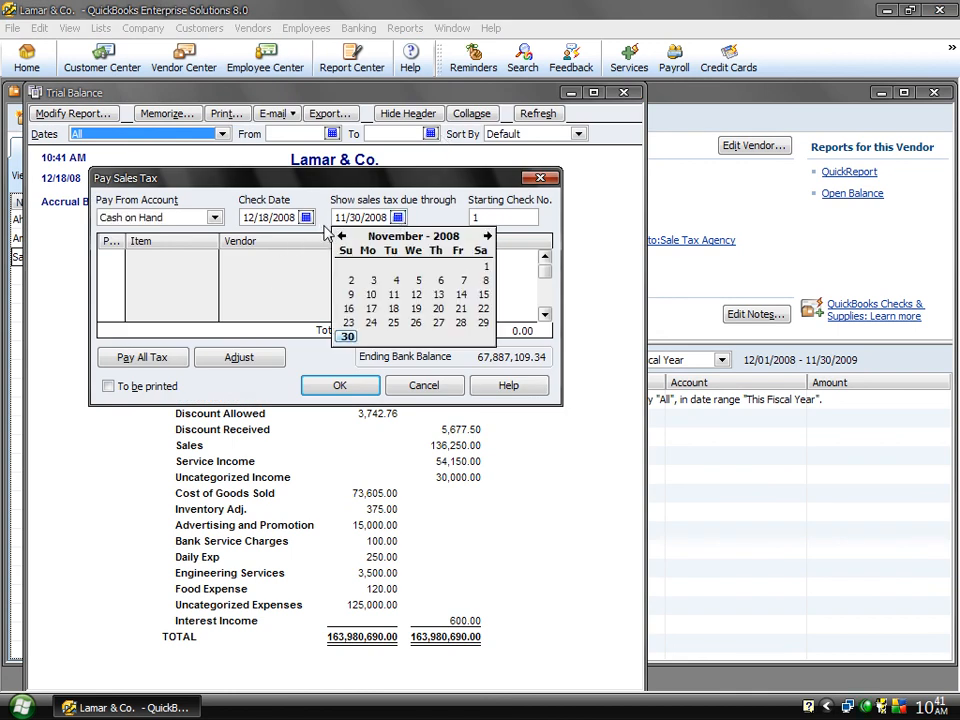
{"action": "left_click", "coordinate": [487, 237]}
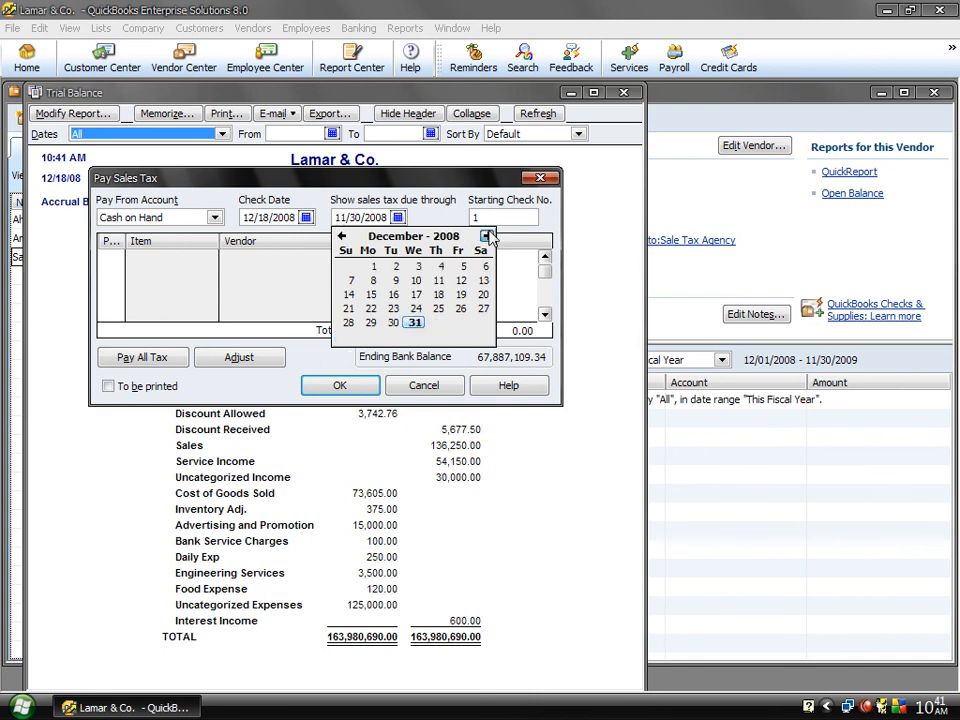
{"action": "left_click", "coordinate": [415, 323]}
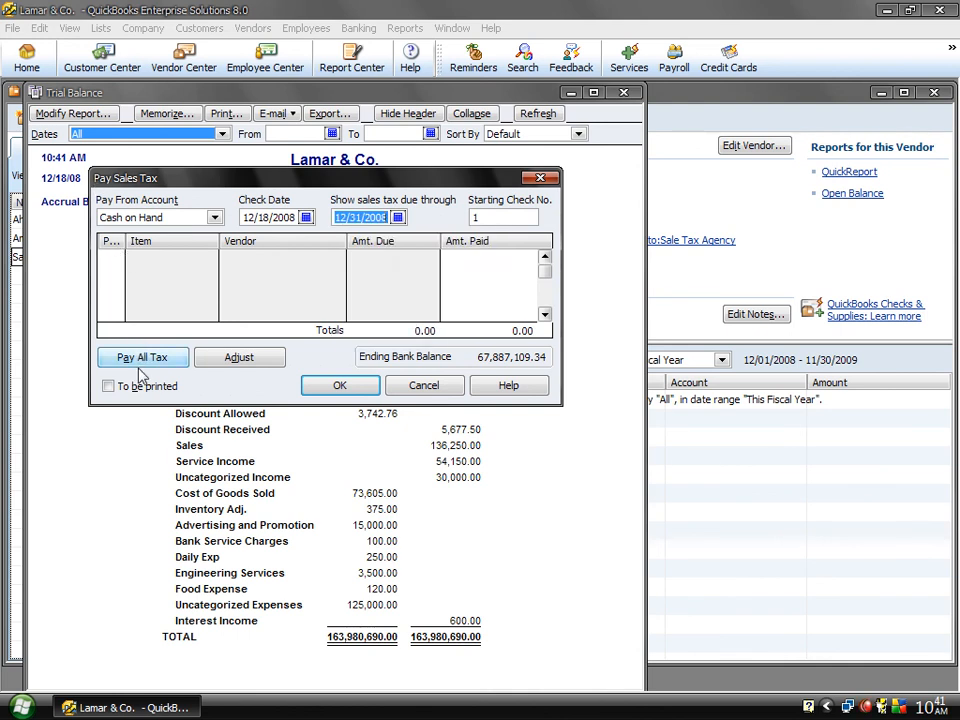
Step: Mark the Sales tax 21% item owed to Sale Tax Agency for payment and pay it from the UBL Current account
{"action": "left_click", "coordinate": [110, 258]}
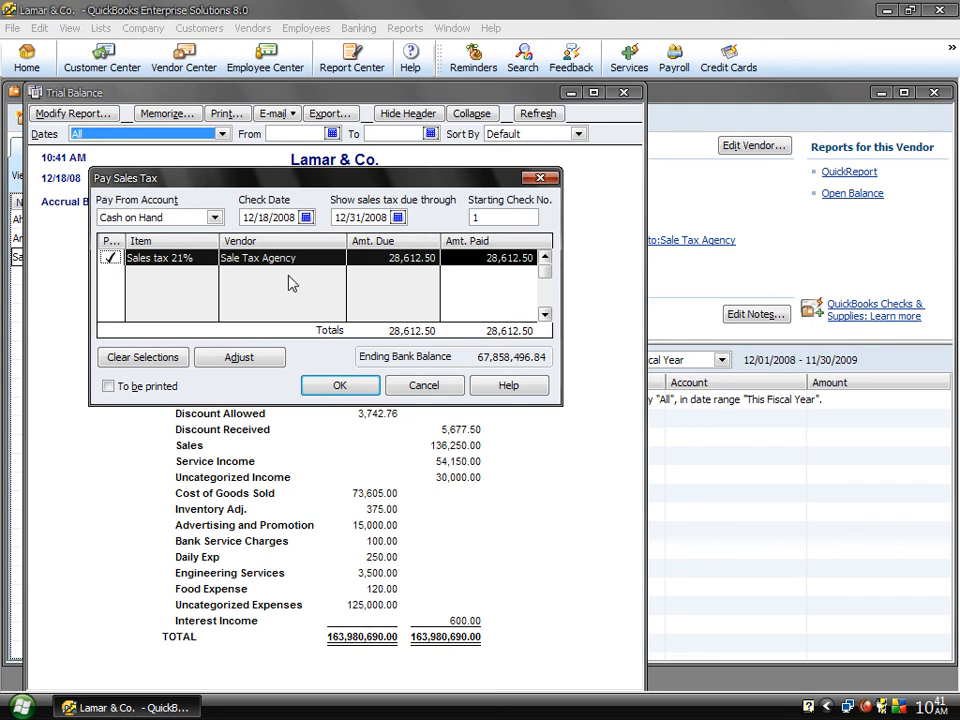
{"action": "left_click", "coordinate": [214, 217]}
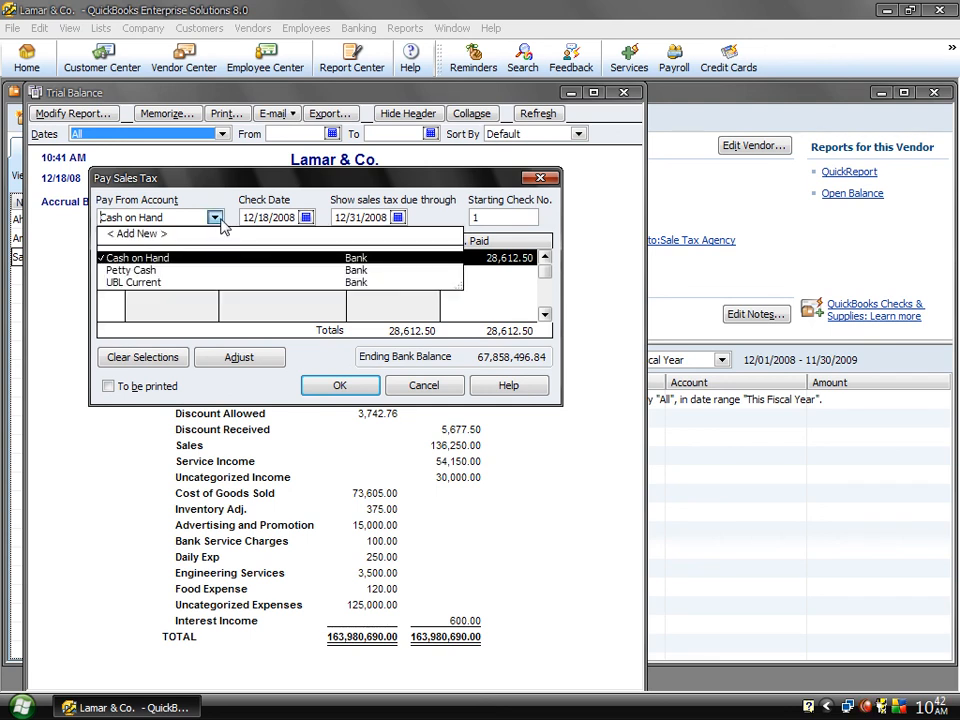
{"action": "left_click", "coordinate": [140, 283]}
{"action": "left_click", "coordinate": [339, 387]}
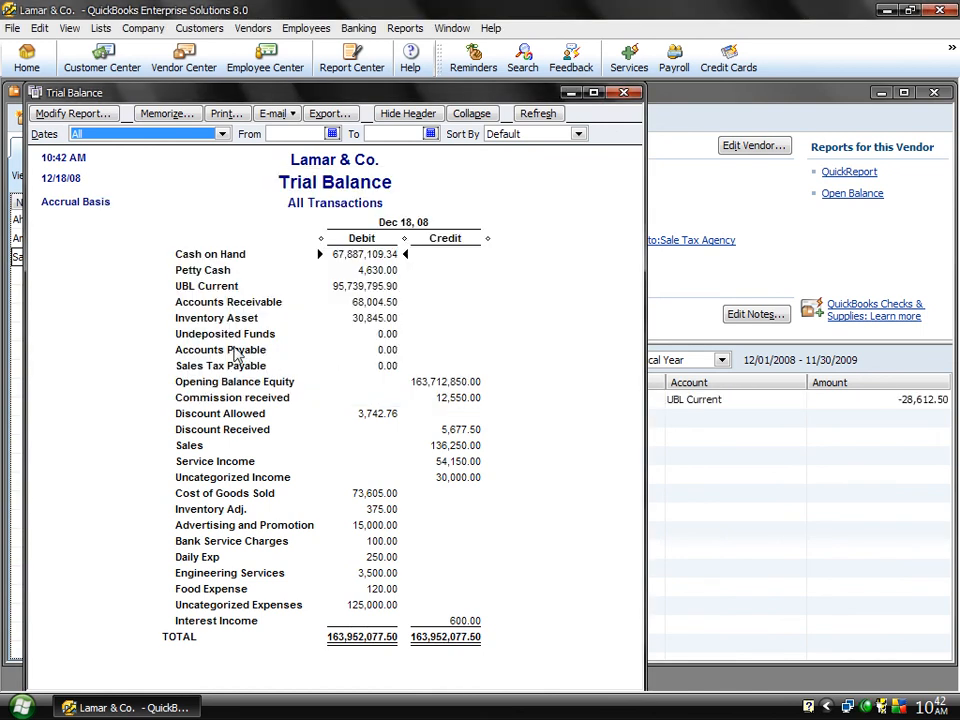
Step: Examine the transactions behind Accounts Payable in the Trial Balance, then close the reports and the Vendor Center
{"action": "double_click", "coordinate": [385, 350]}
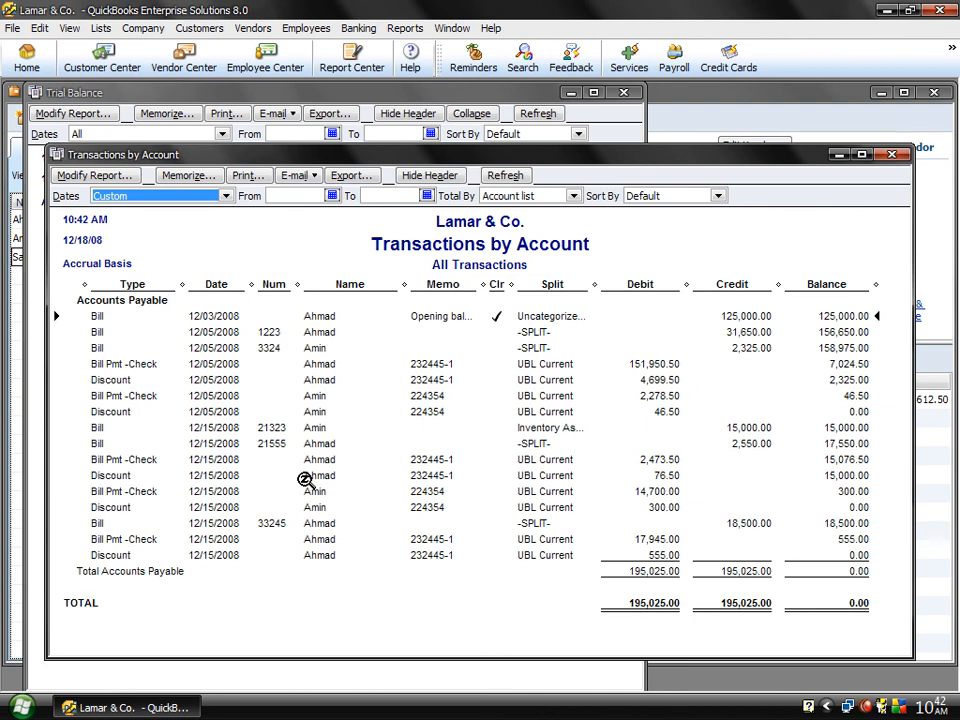
{"action": "left_click", "coordinate": [892, 155]}
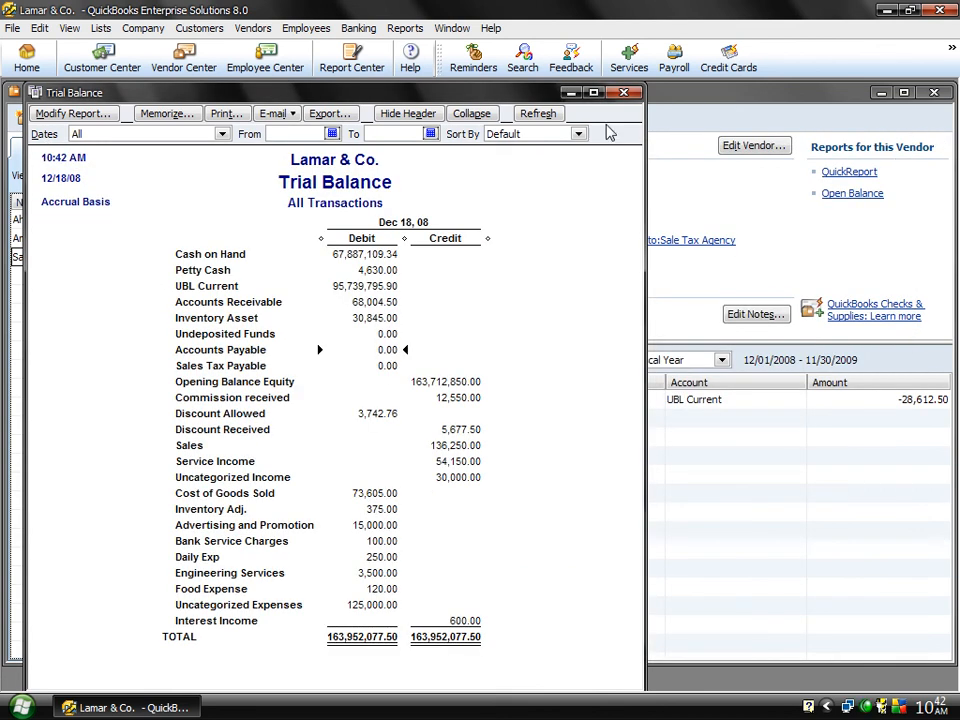
{"action": "left_click", "coordinate": [624, 93]}
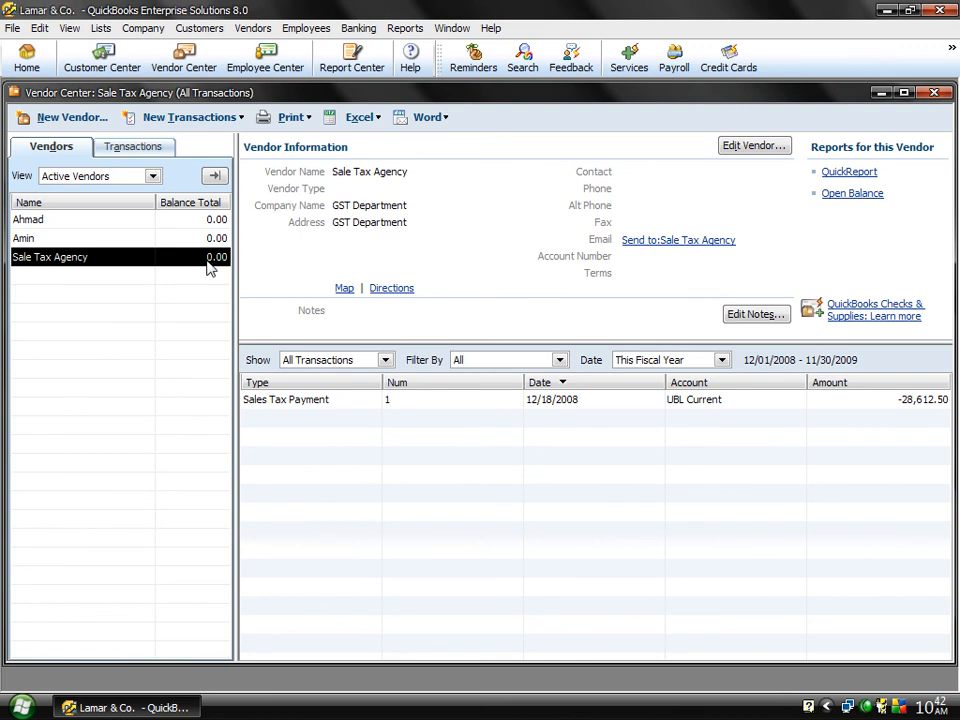
{"action": "left_click", "coordinate": [933, 93]}
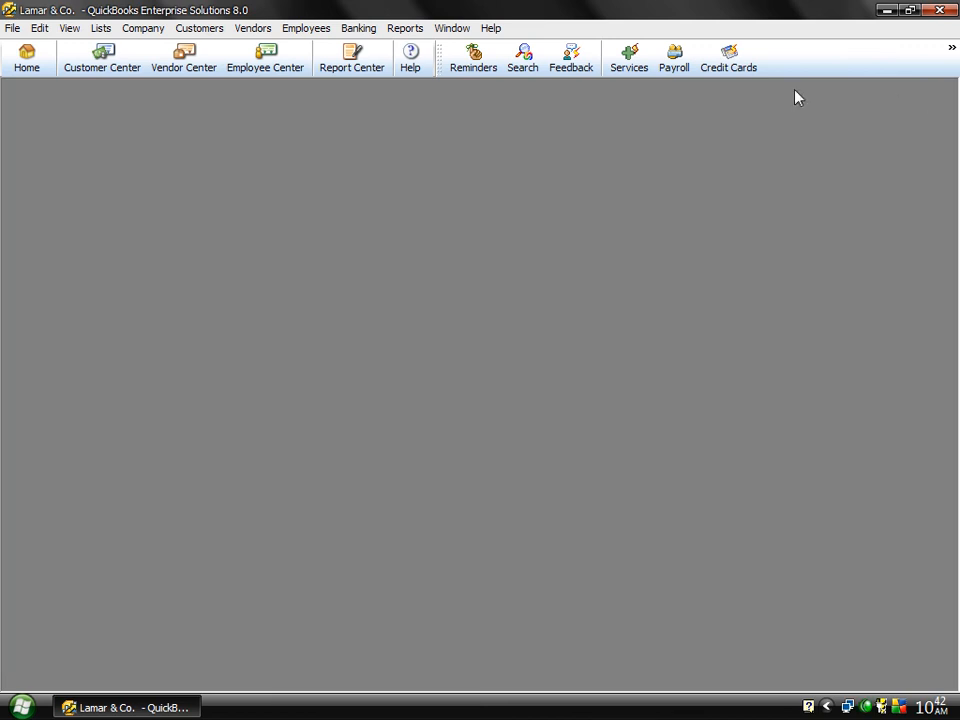
Step: Open a sales tax adjustment from the vendor functions and choose Sale Tax Agency as its sales tax vendor
{"action": "left_click", "coordinate": [245, 29]}
{"action": "mouse_move", "coordinate": [347, 116]}
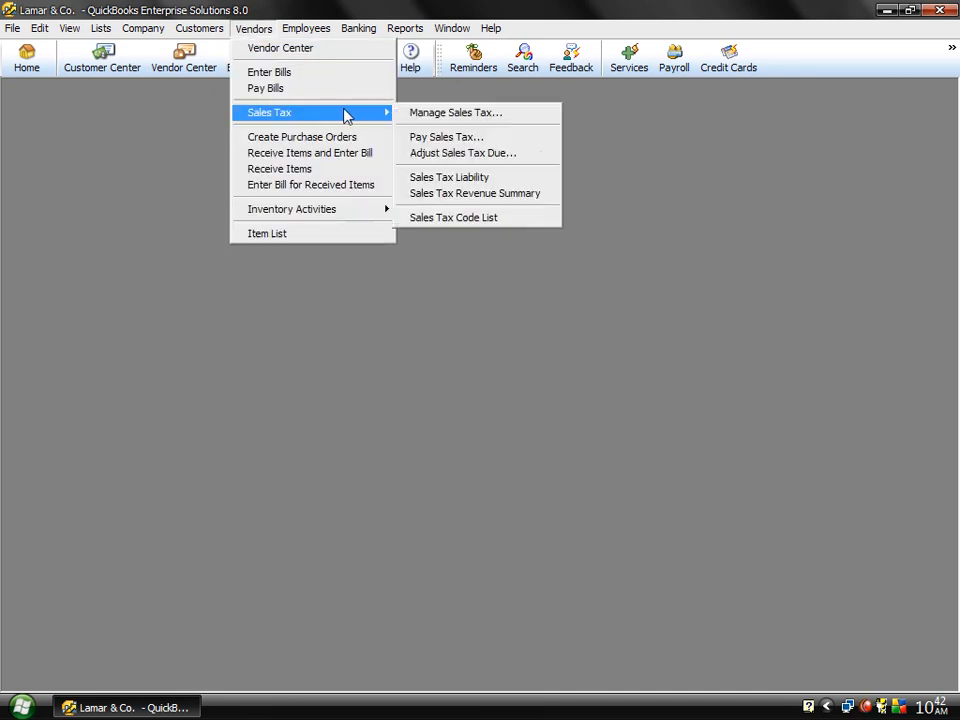
{"action": "left_click", "coordinate": [453, 154]}
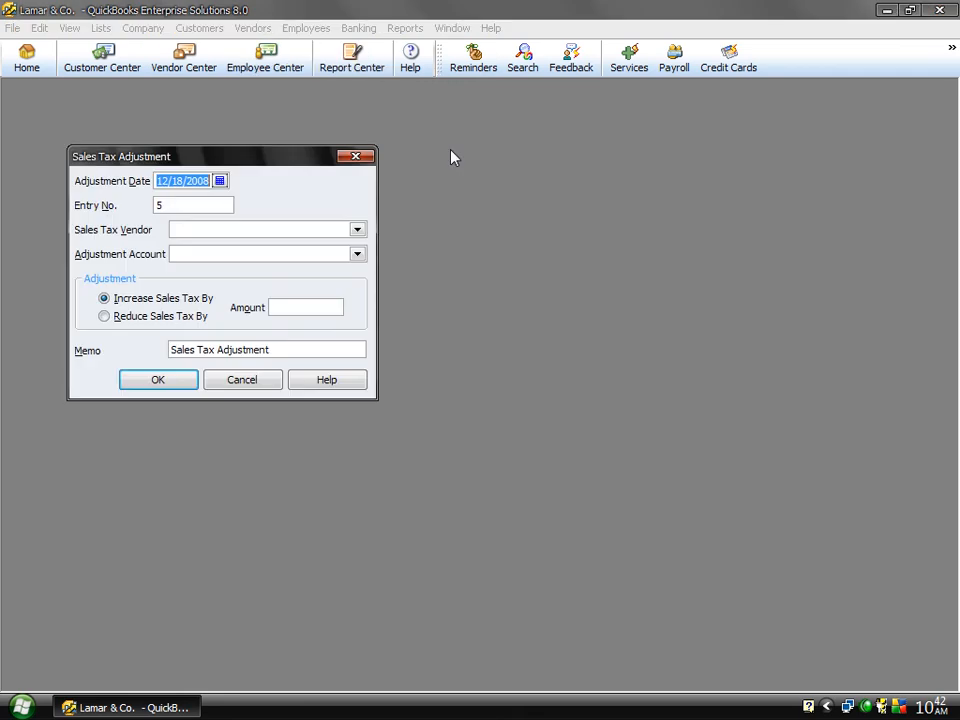
{"action": "left_click", "coordinate": [361, 231]}
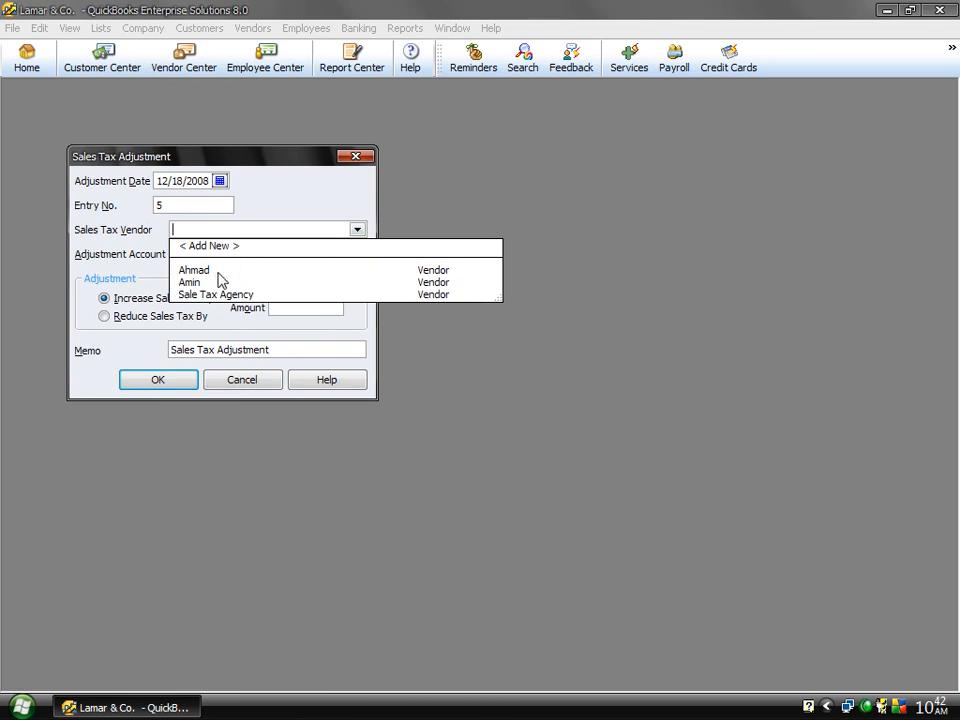
{"action": "left_click", "coordinate": [213, 295]}
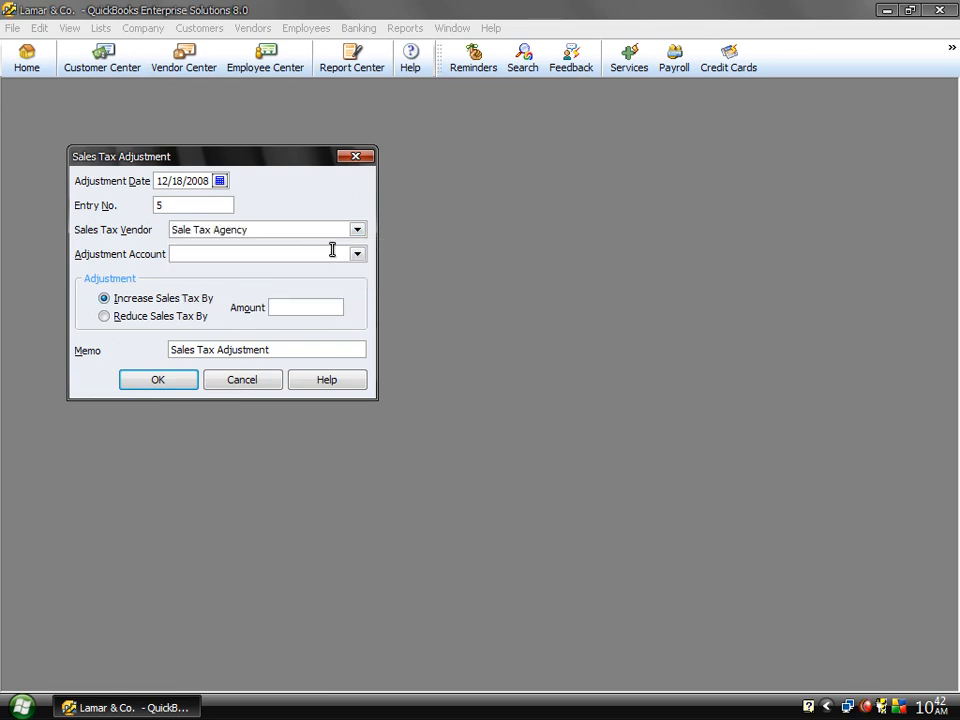
Step: Add a new Other Income account named Sales Tax Adj and use it as the adjustment account
{"action": "left_click", "coordinate": [357, 254]}
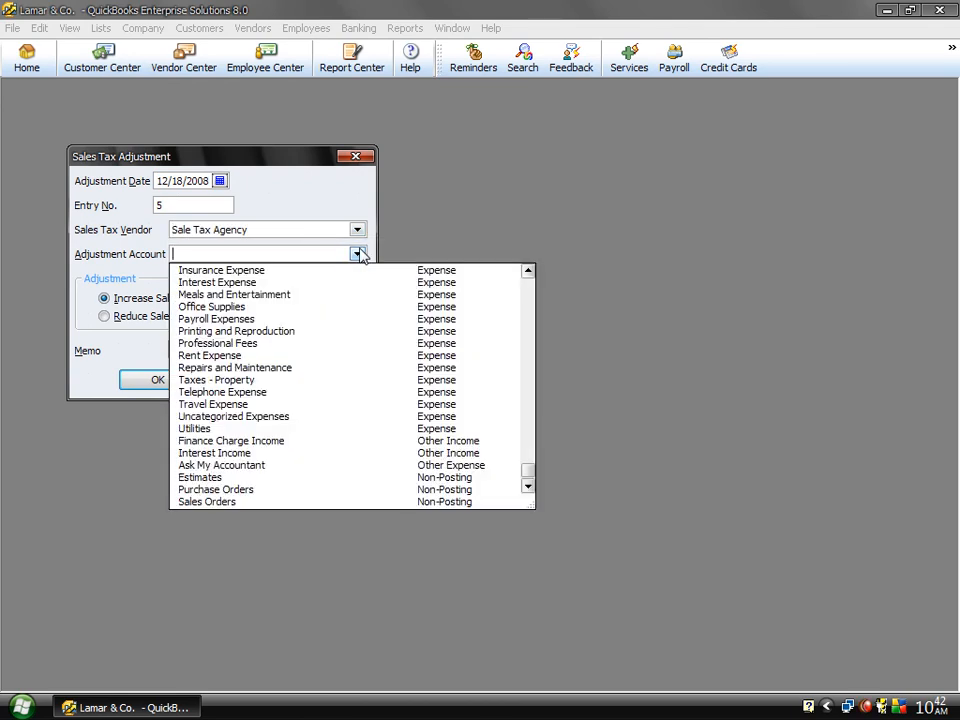
{"action": "type", "text": "Sales"}
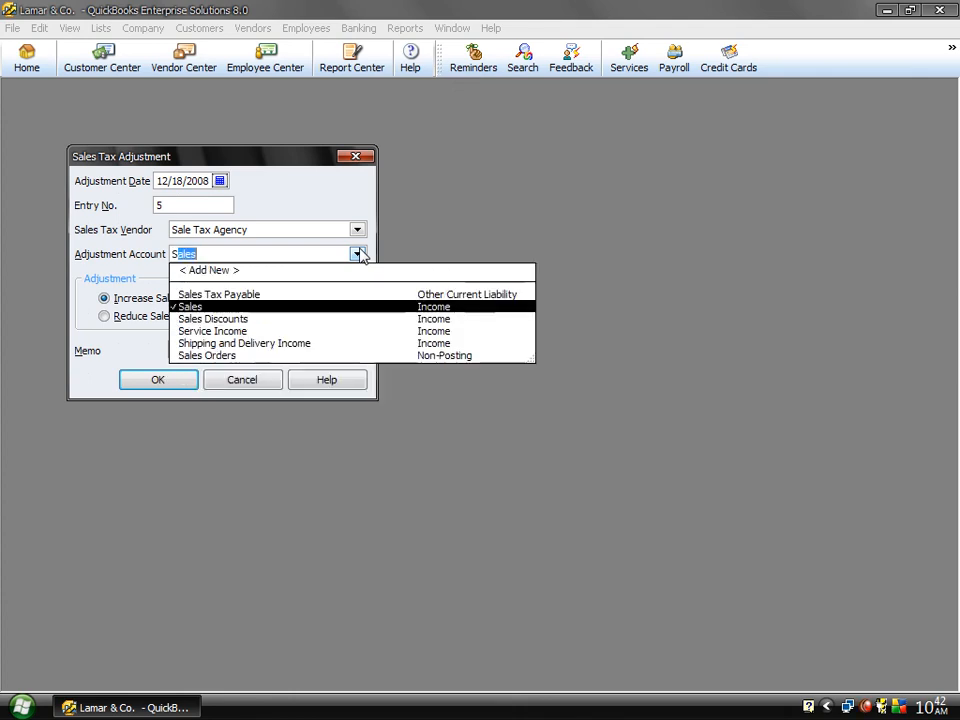
{"action": "left_click", "coordinate": [210, 270]}
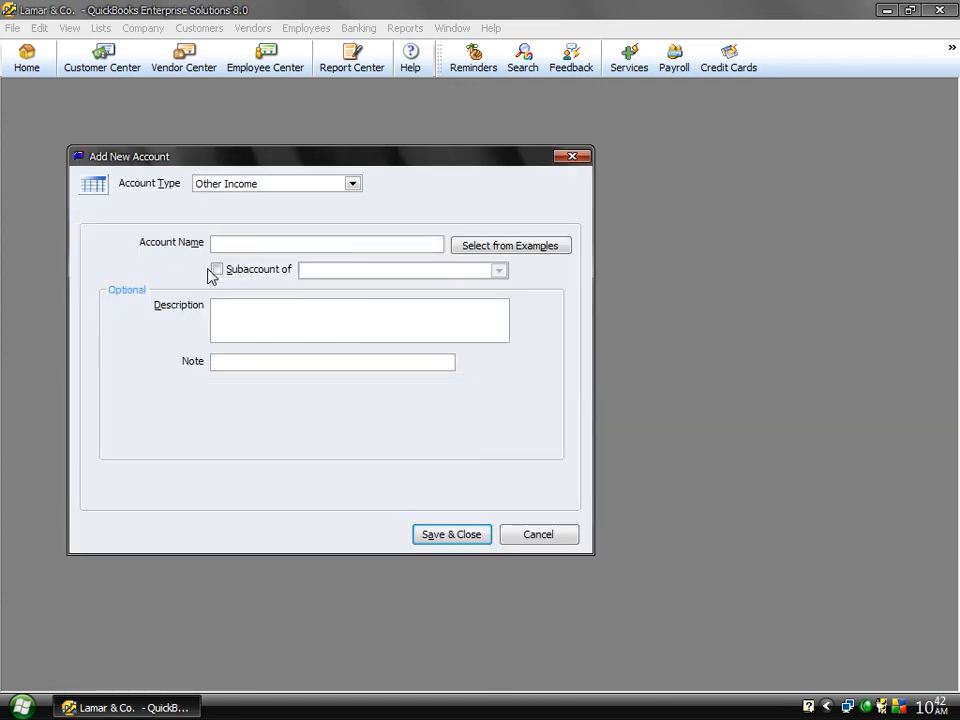
{"action": "type", "text": "Sales Tax Adj"}
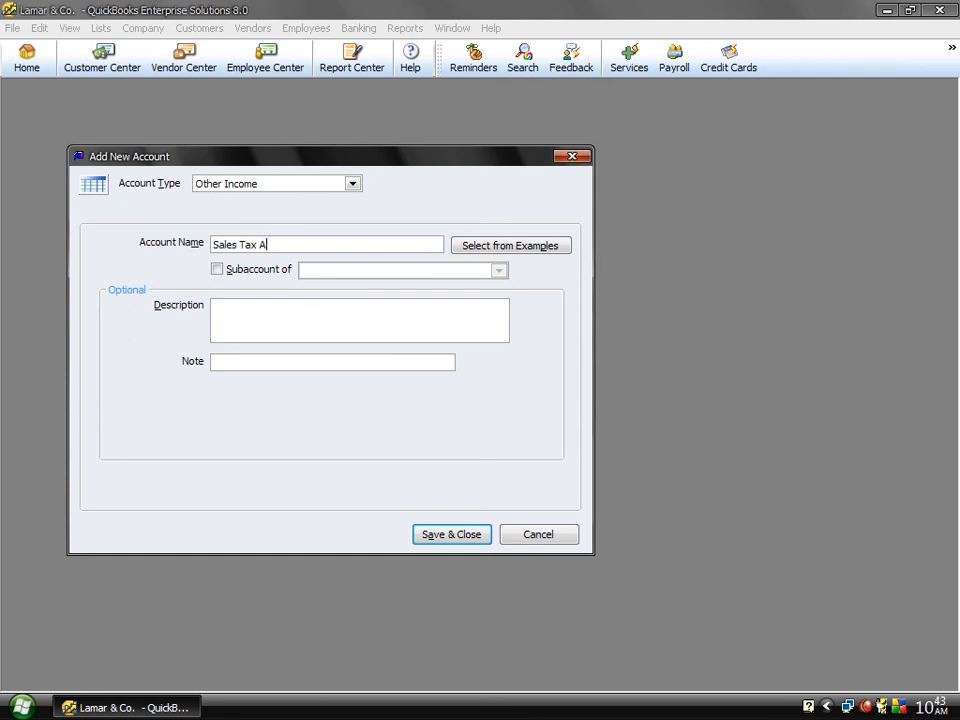
{"action": "left_click", "coordinate": [434, 535]}
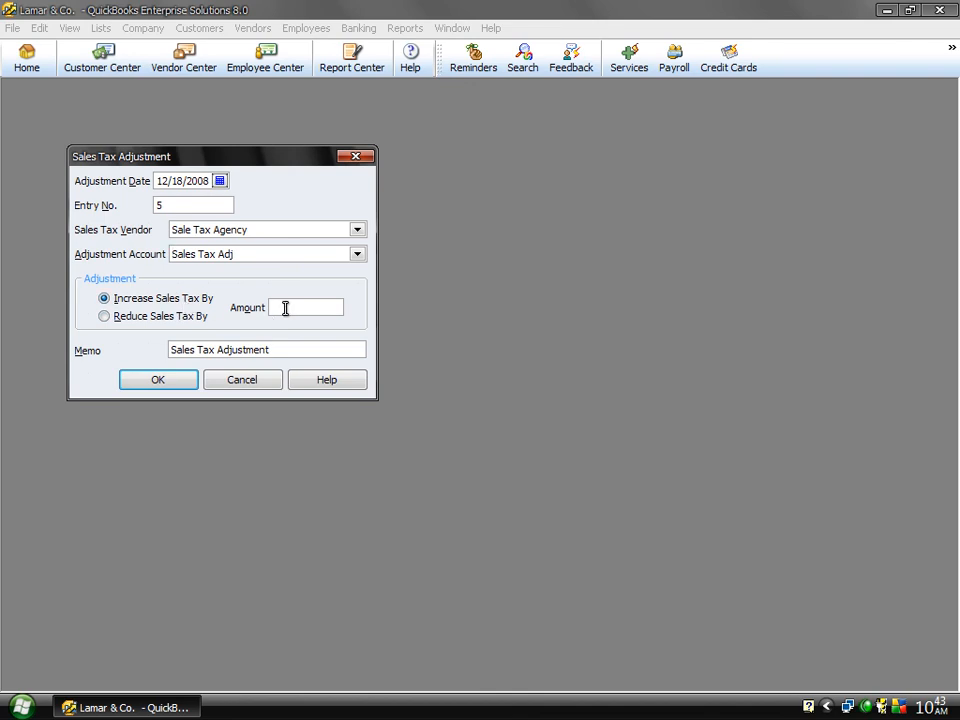
Step: Set the adjustment to increase sales tax by 1,200.00 and save it
{"action": "left_click", "coordinate": [141, 320]}
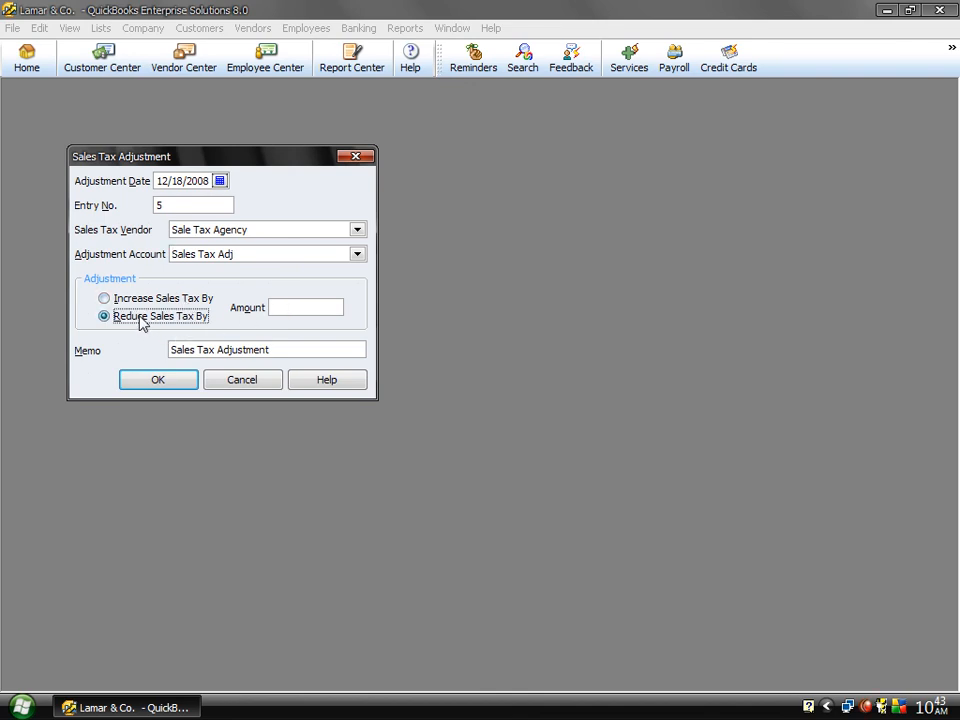
{"action": "left_click", "coordinate": [136, 298]}
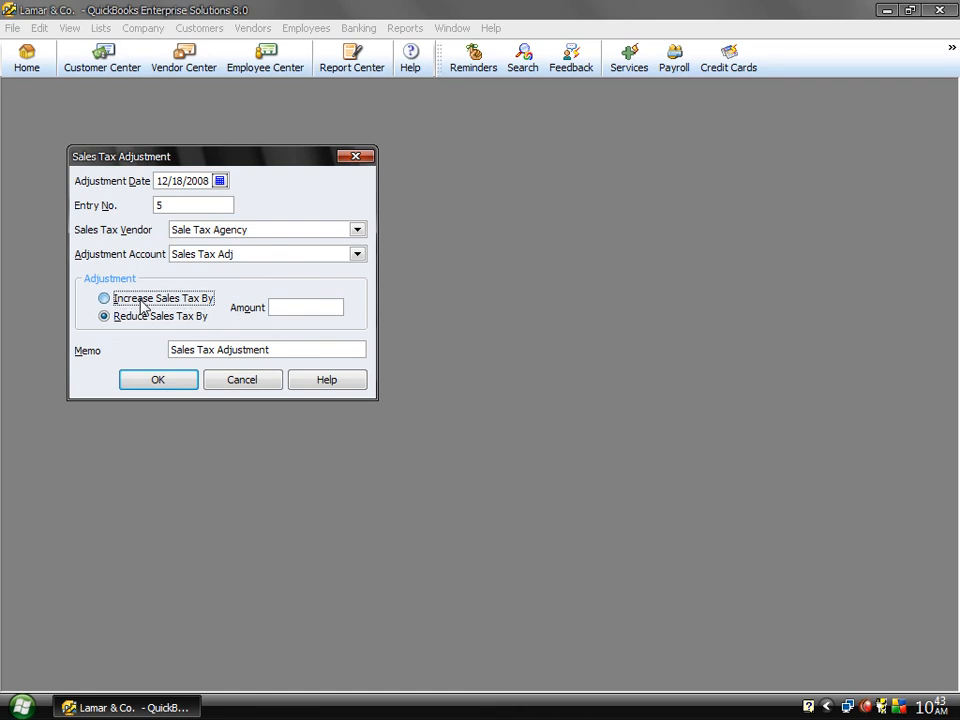
{"action": "left_click", "coordinate": [294, 311]}
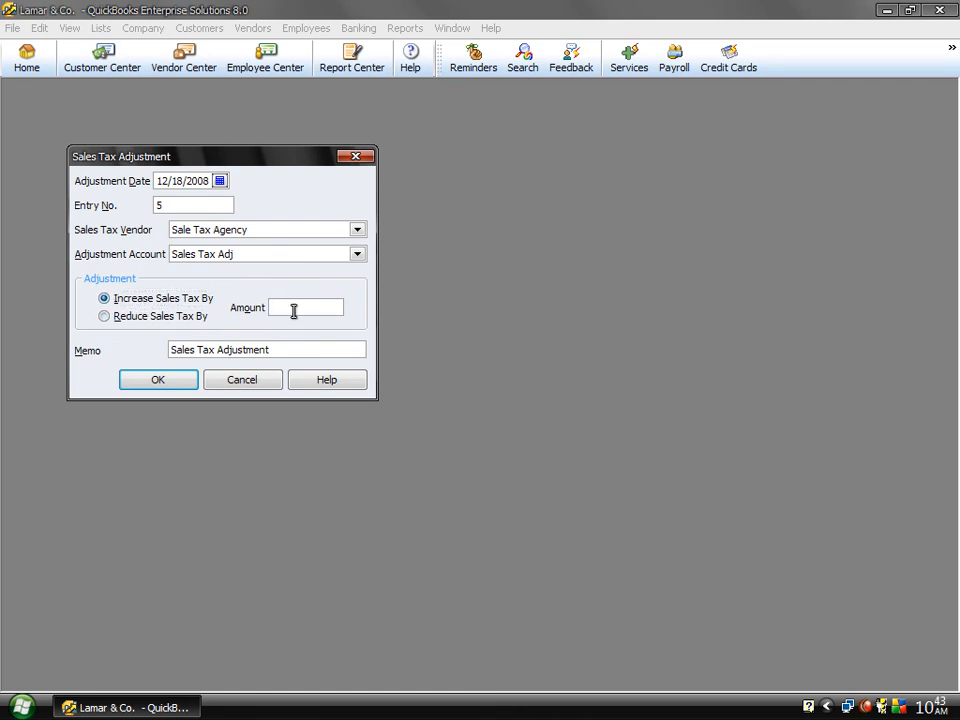
{"action": "type", "text": "1200"}
{"action": "left_click", "coordinate": [136, 386]}
Step: Review the transactions of Sale Tax Agency in the Vendor Center and select its general journal entry
{"action": "left_click", "coordinate": [182, 66]}
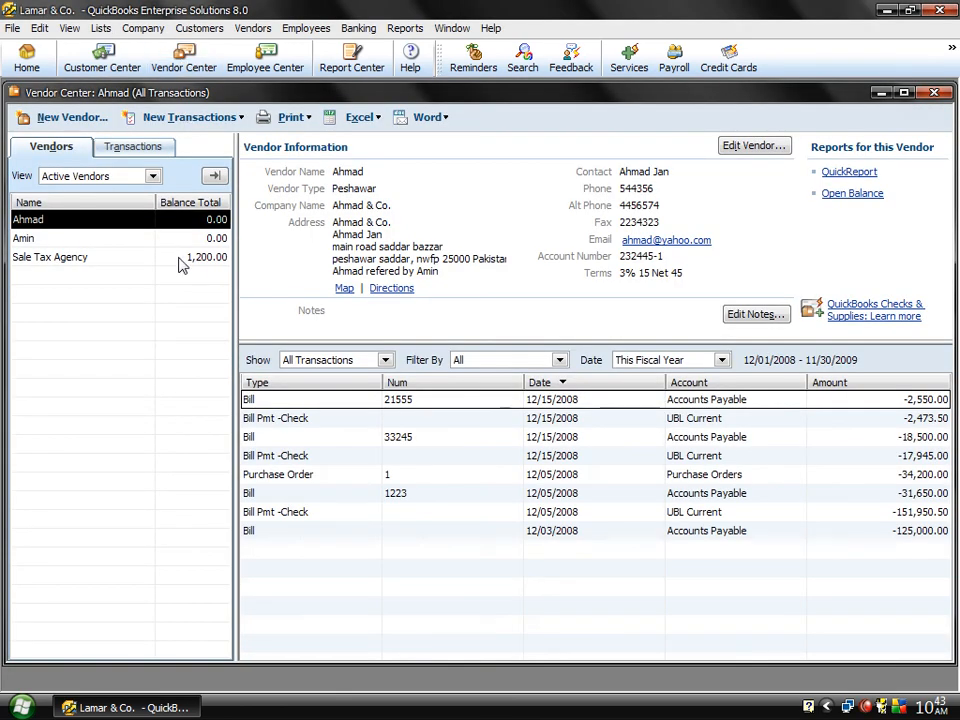
{"action": "left_click", "coordinate": [182, 265]}
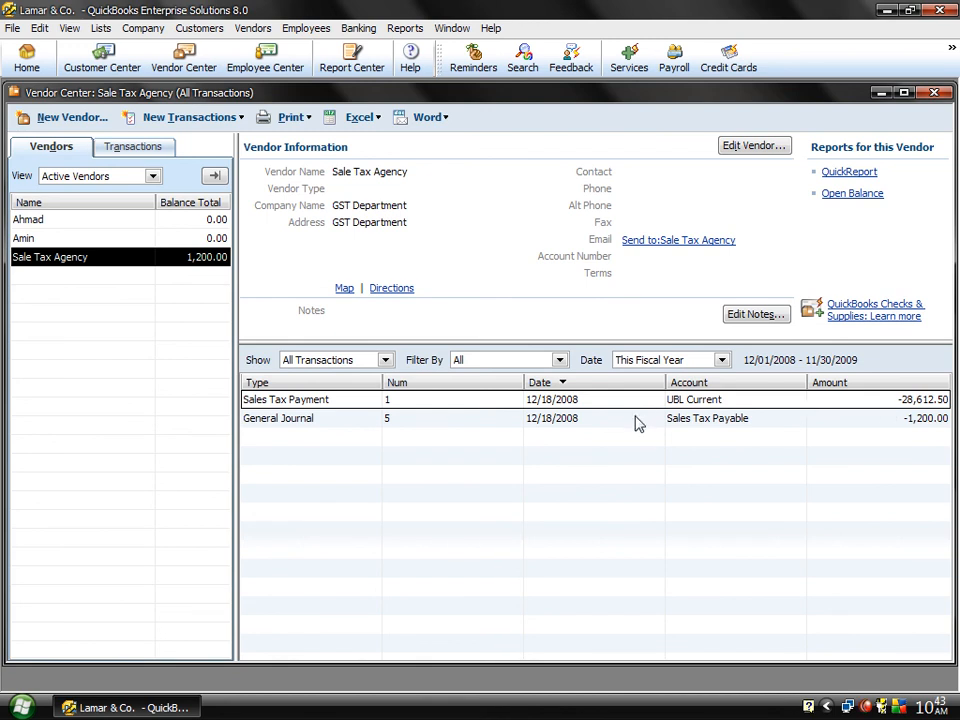
{"action": "left_click", "coordinate": [636, 420]}
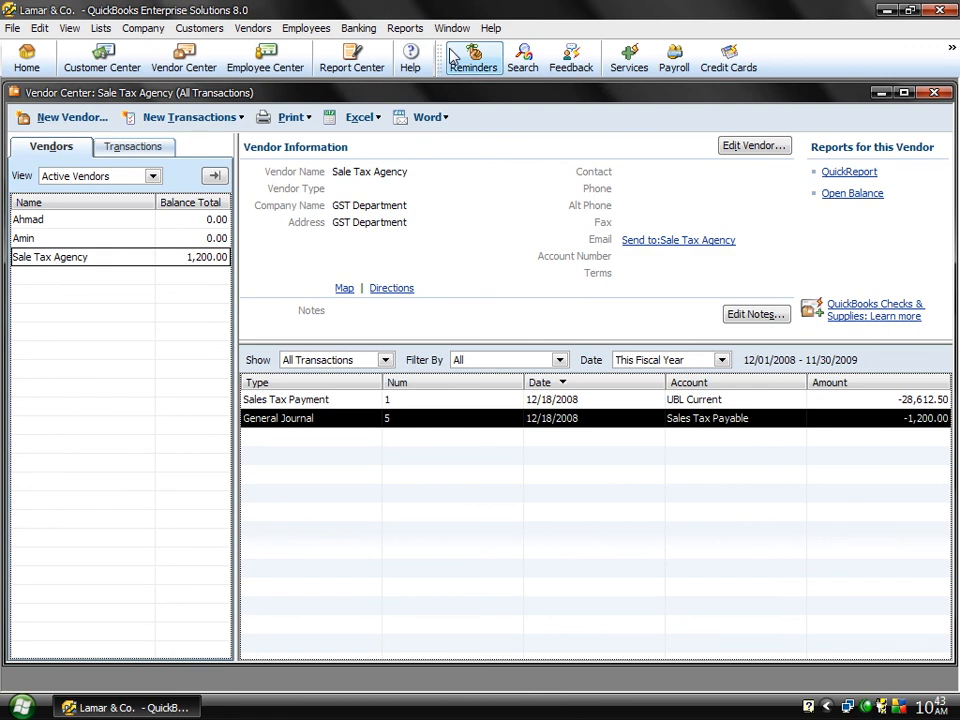
Step: View the Sales Tax Liability report for all dates and close it
{"action": "left_click", "coordinate": [246, 30]}
{"action": "mouse_move", "coordinate": [376, 119]}
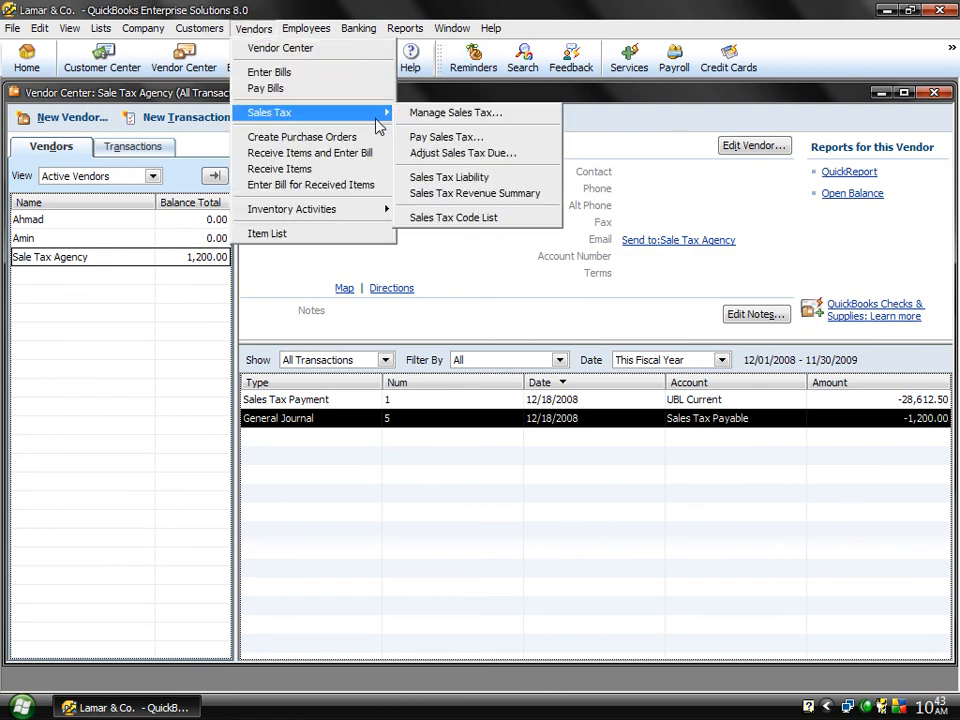
{"action": "left_click", "coordinate": [468, 184]}
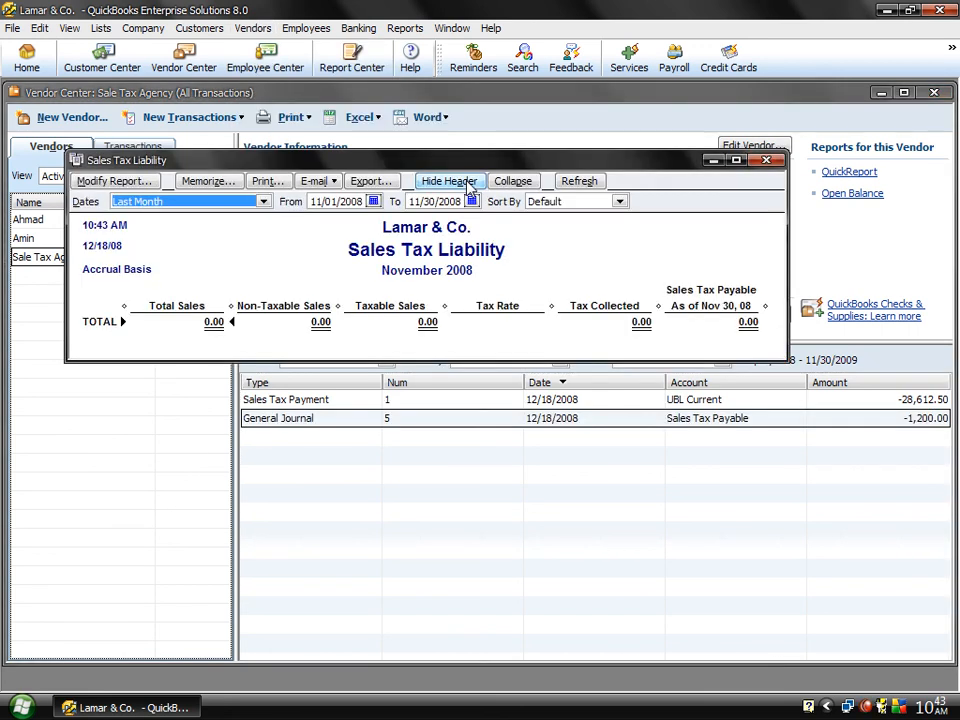
{"action": "key", "text": "a"}
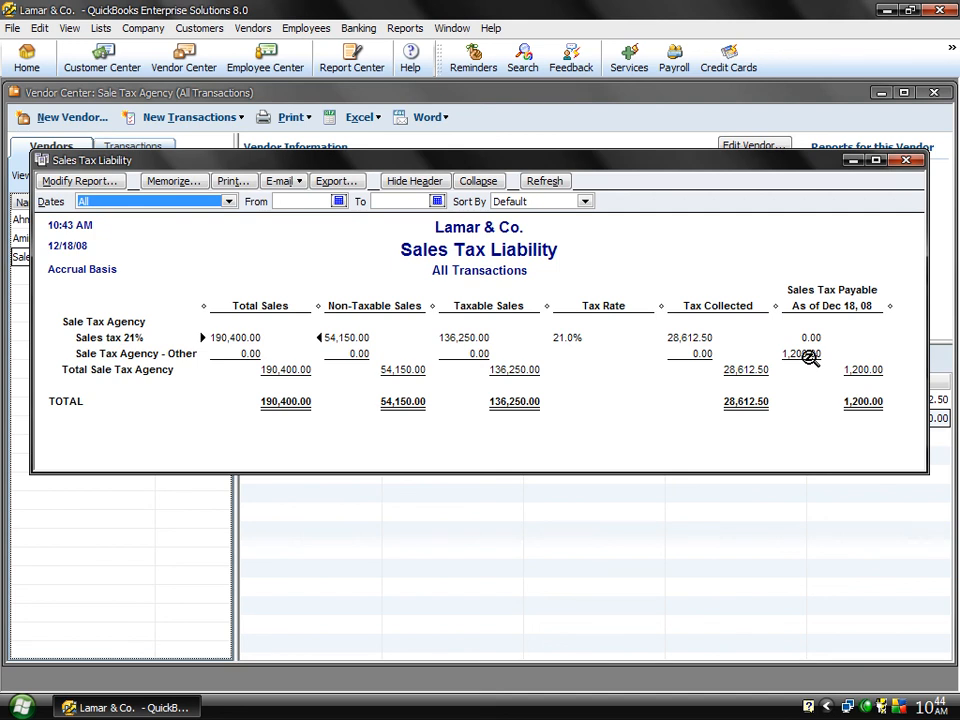
{"action": "left_click", "coordinate": [906, 161]}
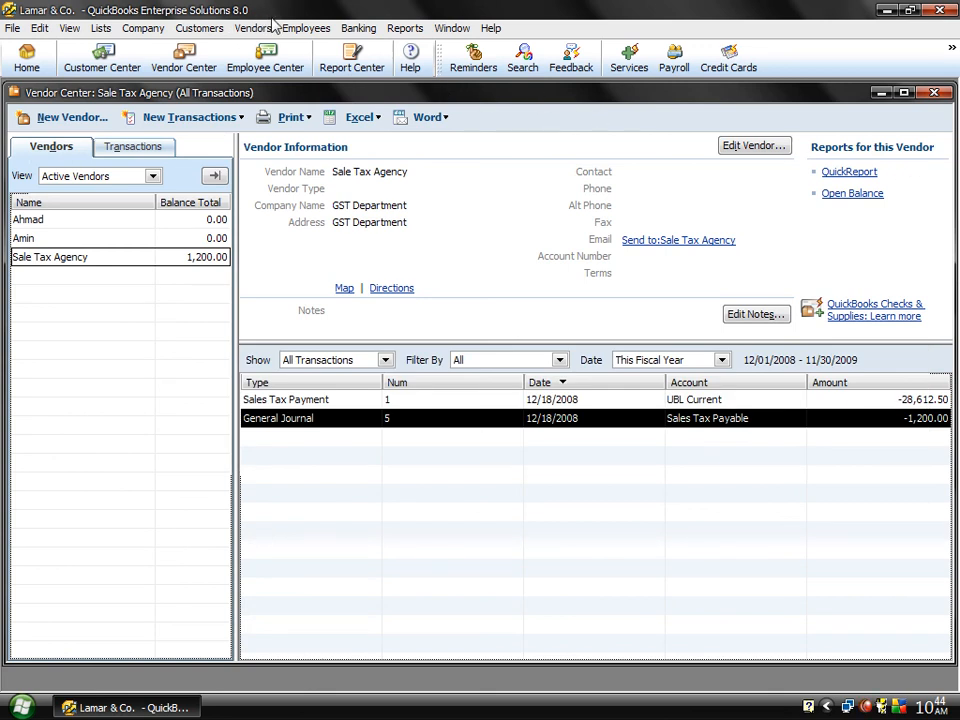
Step: View the Sales Tax Revenue Summary report for all dates and close it
{"action": "left_click", "coordinate": [238, 32]}
{"action": "mouse_move", "coordinate": [348, 122]}
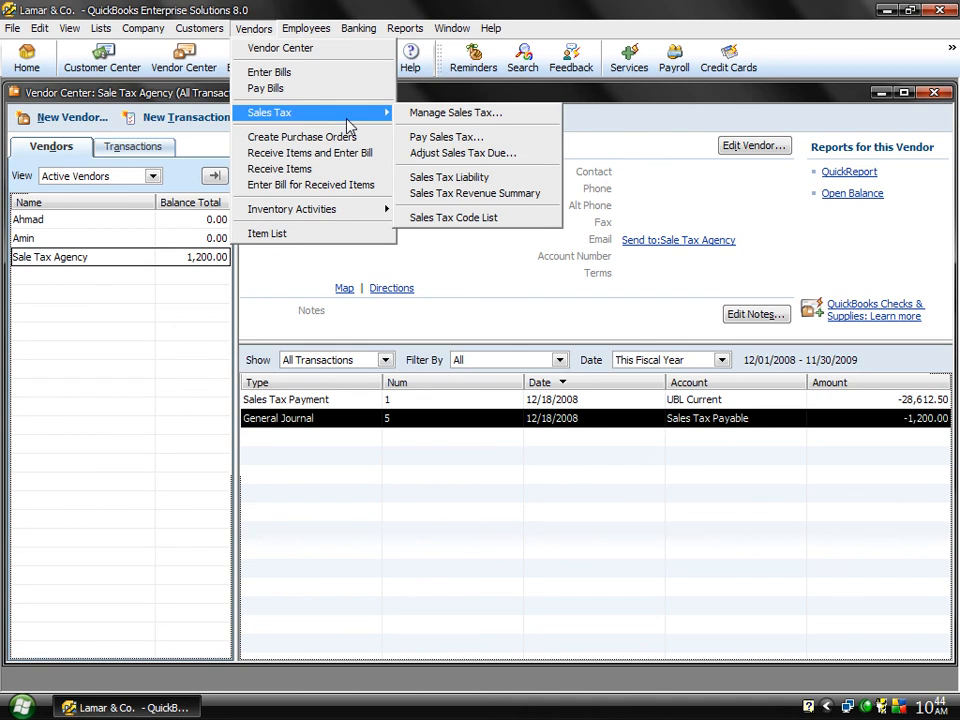
{"action": "left_click", "coordinate": [452, 194]}
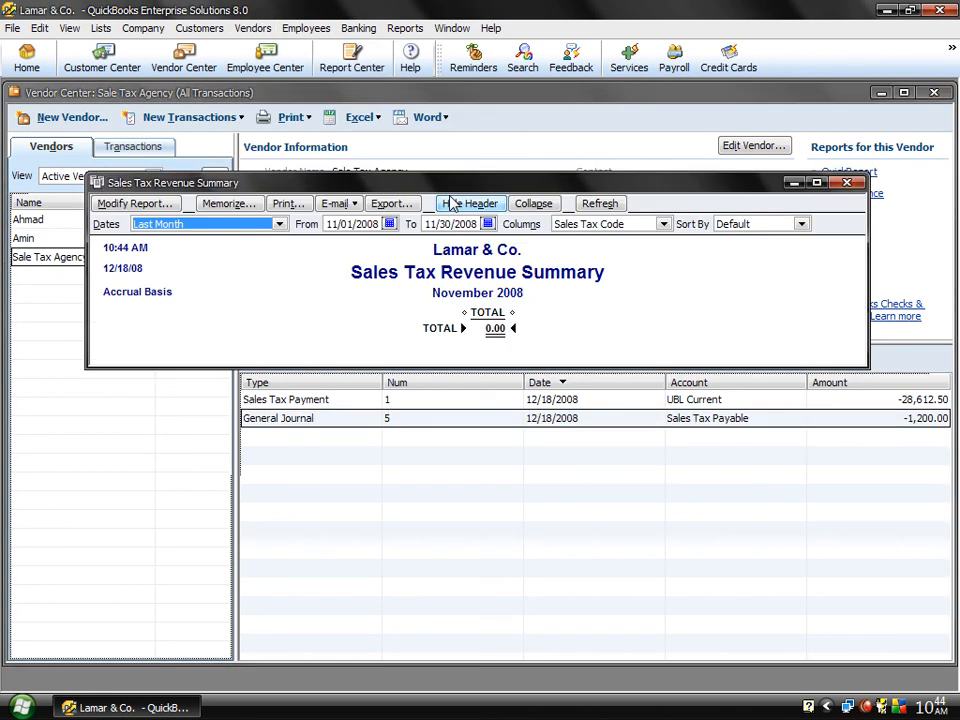
{"action": "key", "text": "a"}
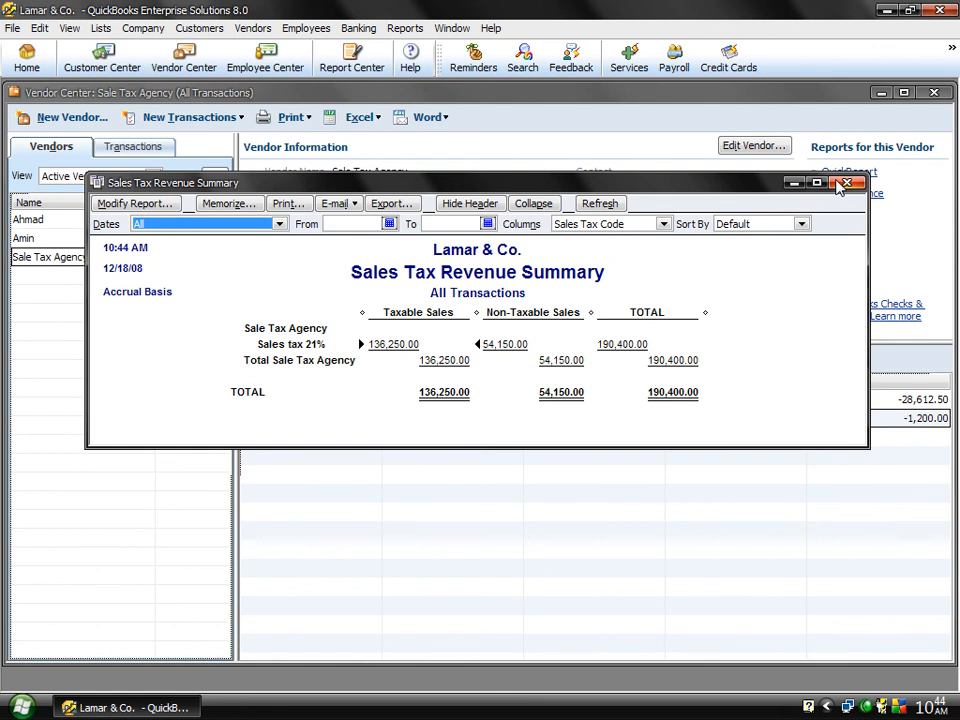
{"action": "left_click", "coordinate": [845, 183]}
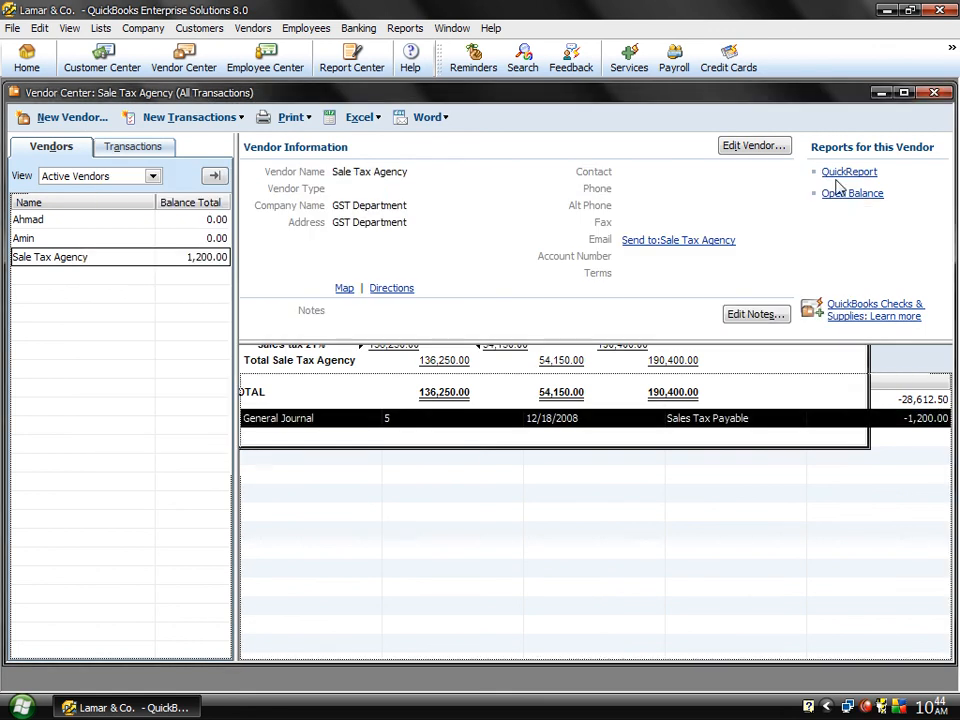
Step: View the Sales Tax Code List, then close it and the Vendor Center
{"action": "left_click", "coordinate": [246, 30]}
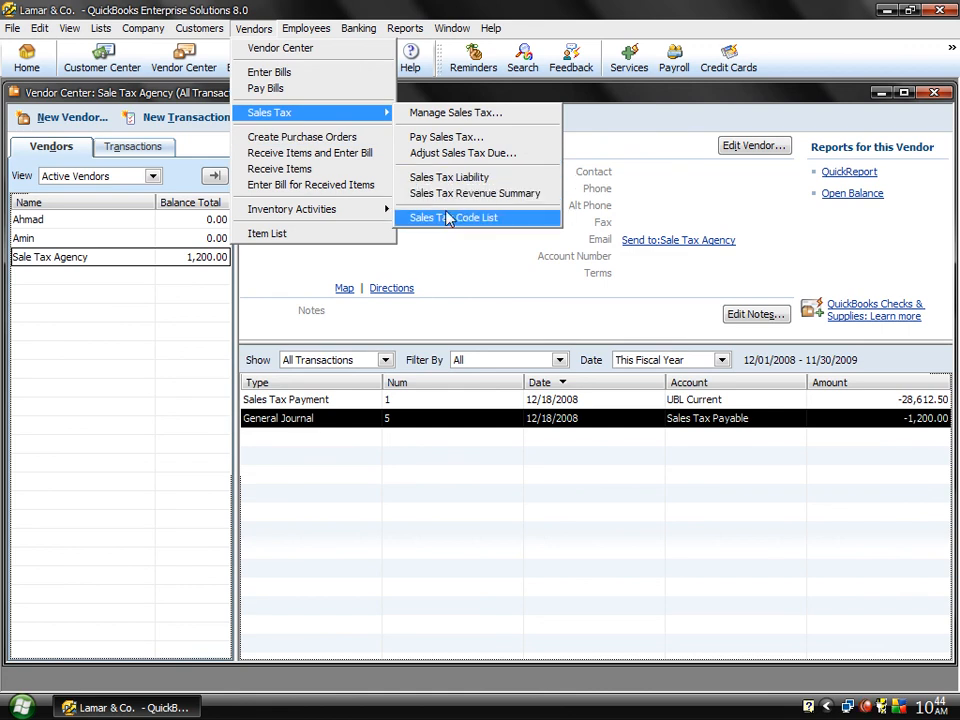
{"action": "left_click", "coordinate": [449, 218]}
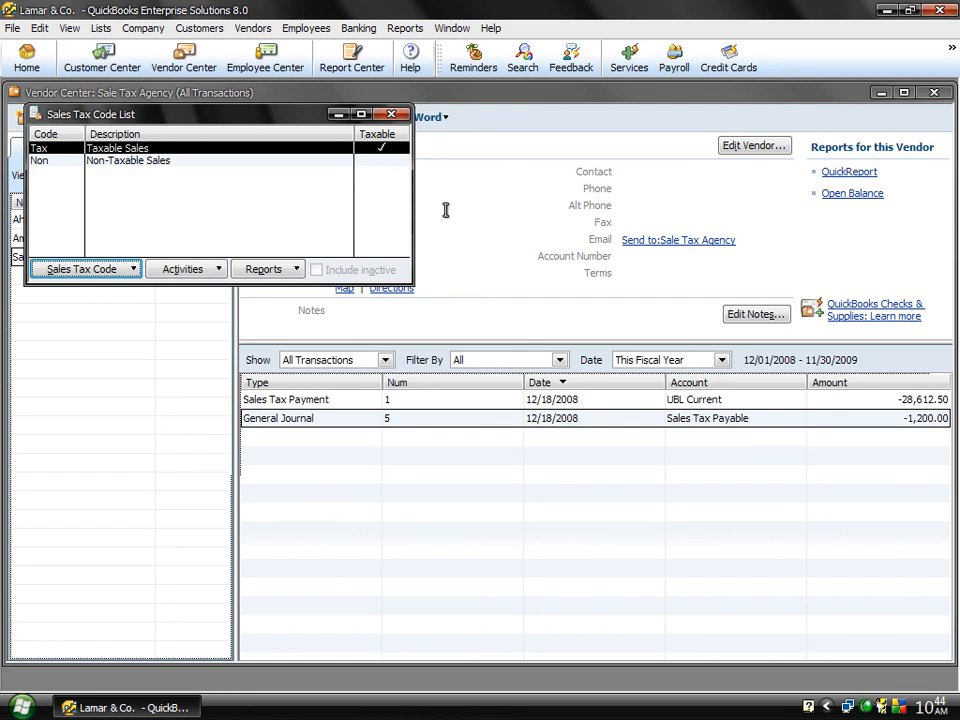
{"action": "left_click", "coordinate": [392, 115]}
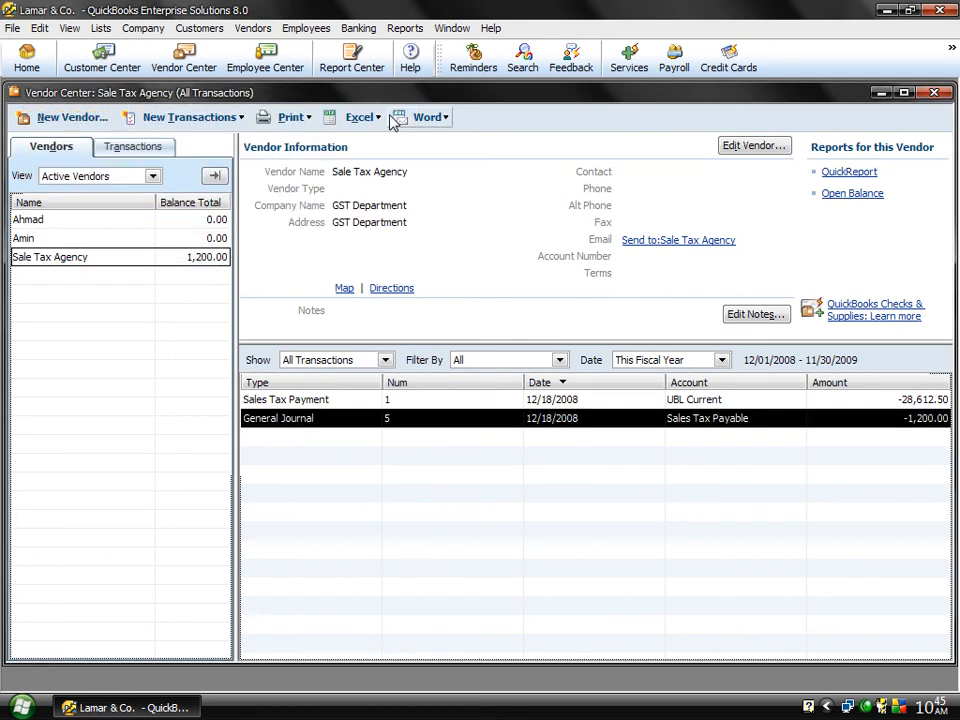
{"action": "left_click", "coordinate": [932, 94]}
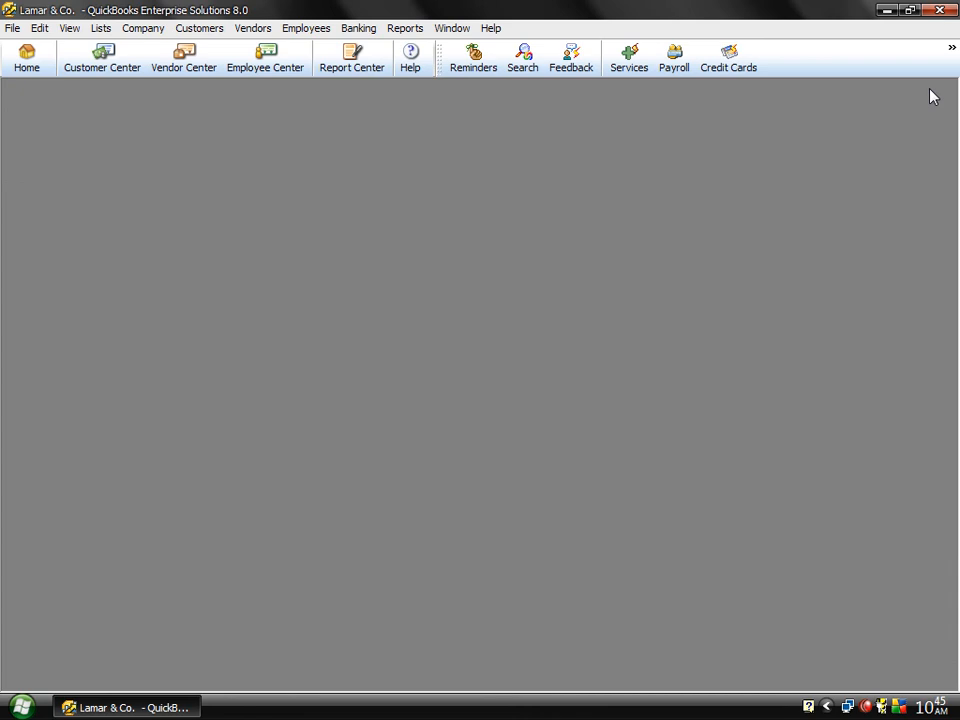
{"action": "left_click", "coordinate": [255, 32]}
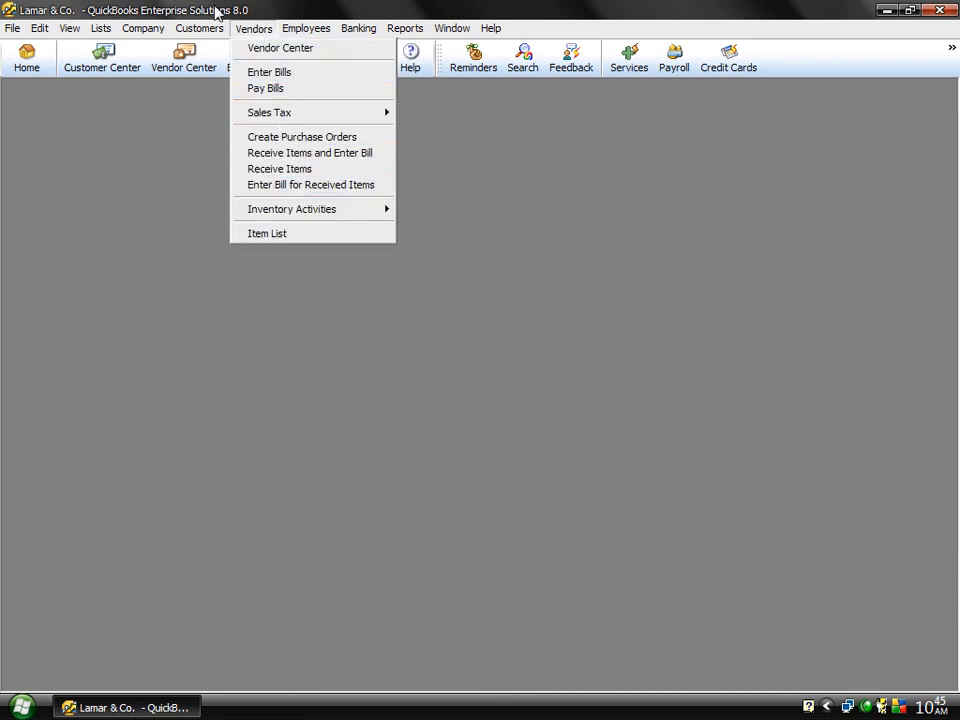
{"action": "mouse_move", "coordinate": [200, 30]}
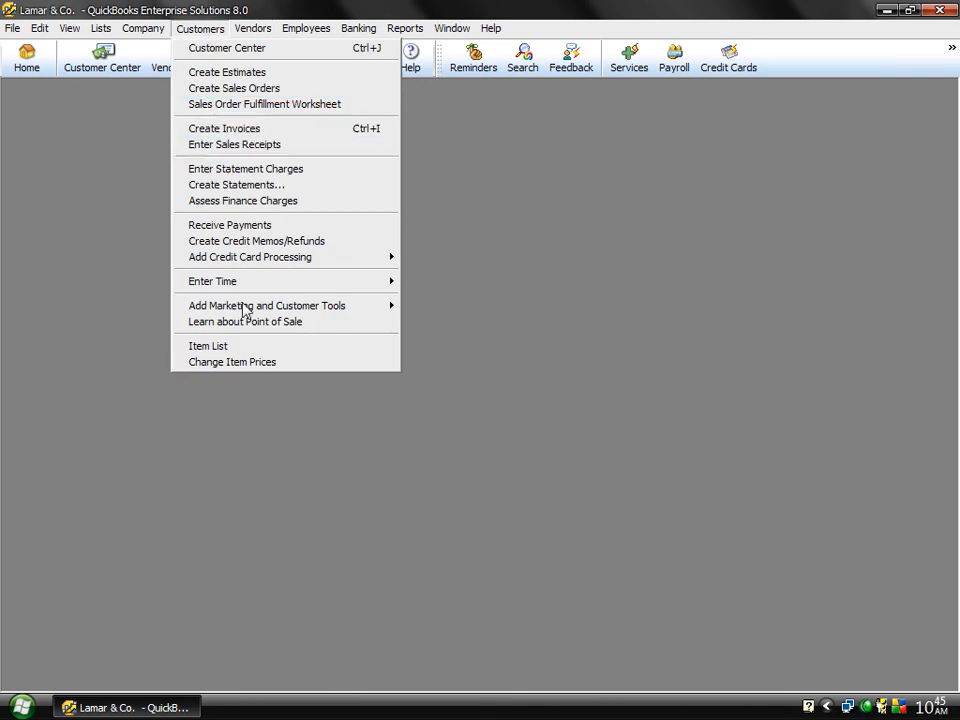
{"action": "left_click", "coordinate": [643, 561]}
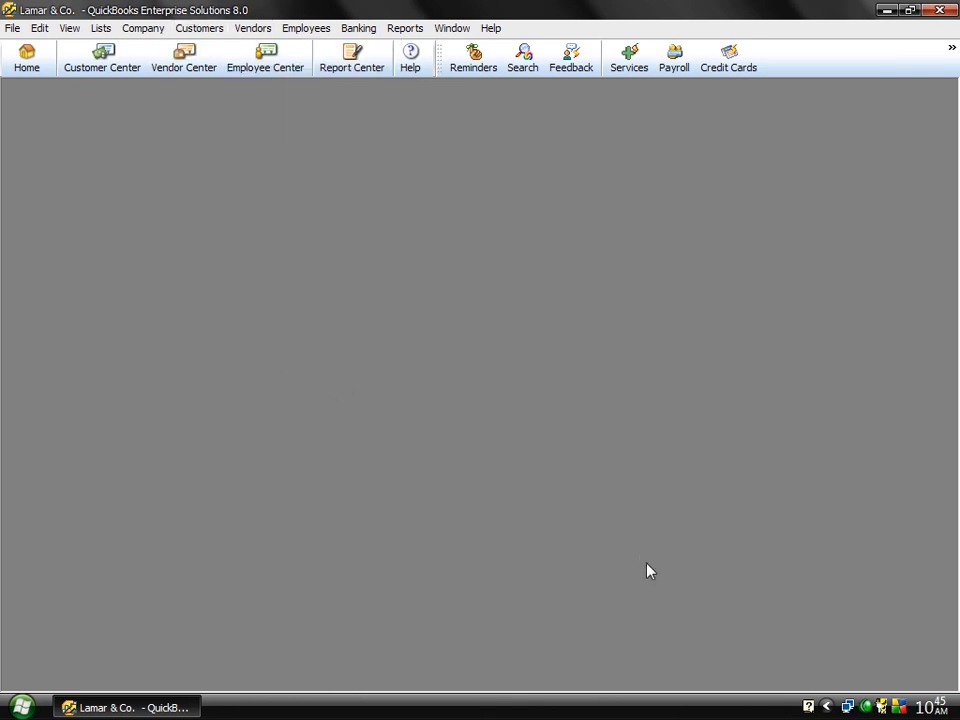
{"action": "right_click", "coordinate": [866, 707]}
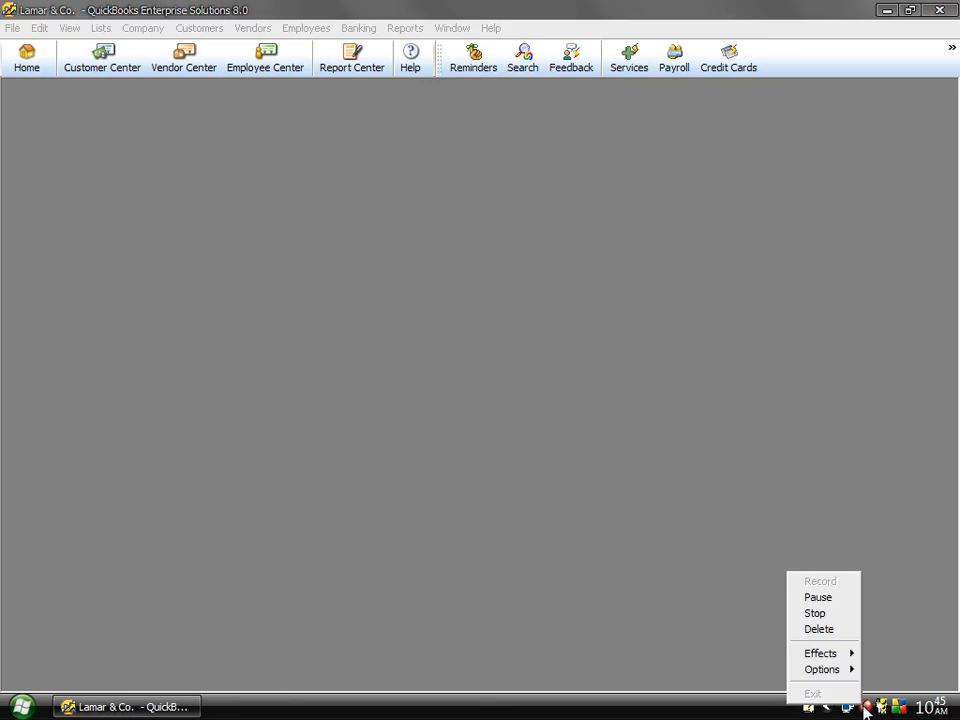